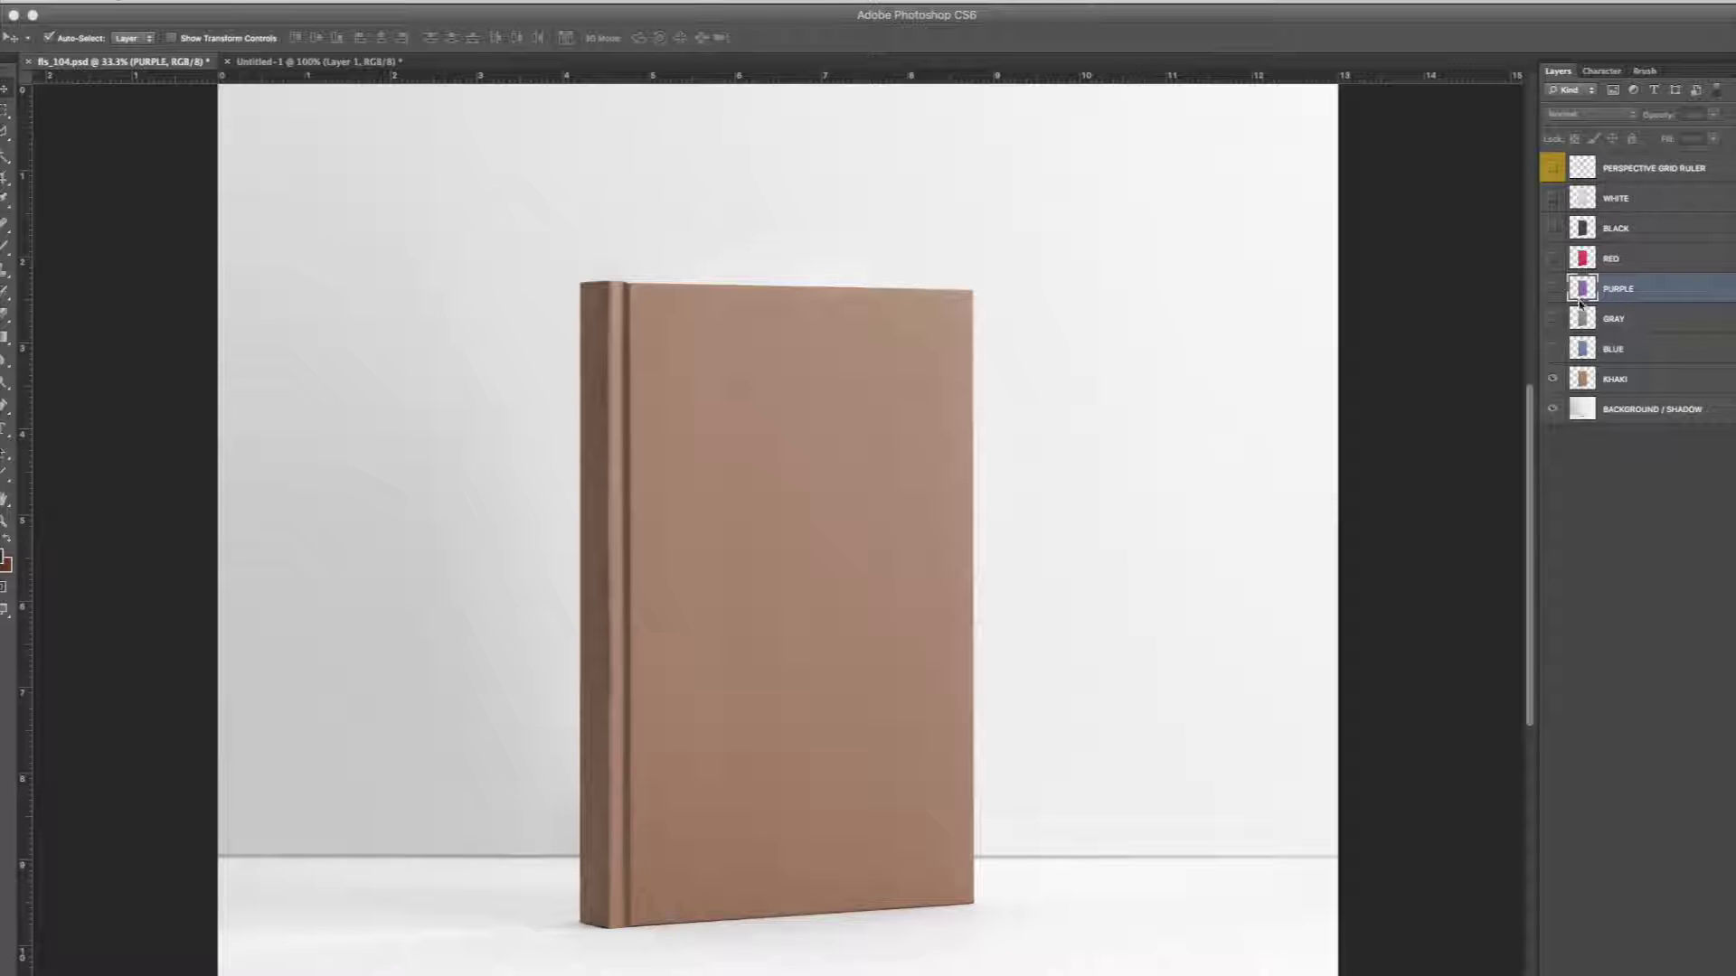
Duplicate the RED book layer and hide the original RED layer.
click(1553, 259)
click(1619, 264)
right_click(1620, 262)
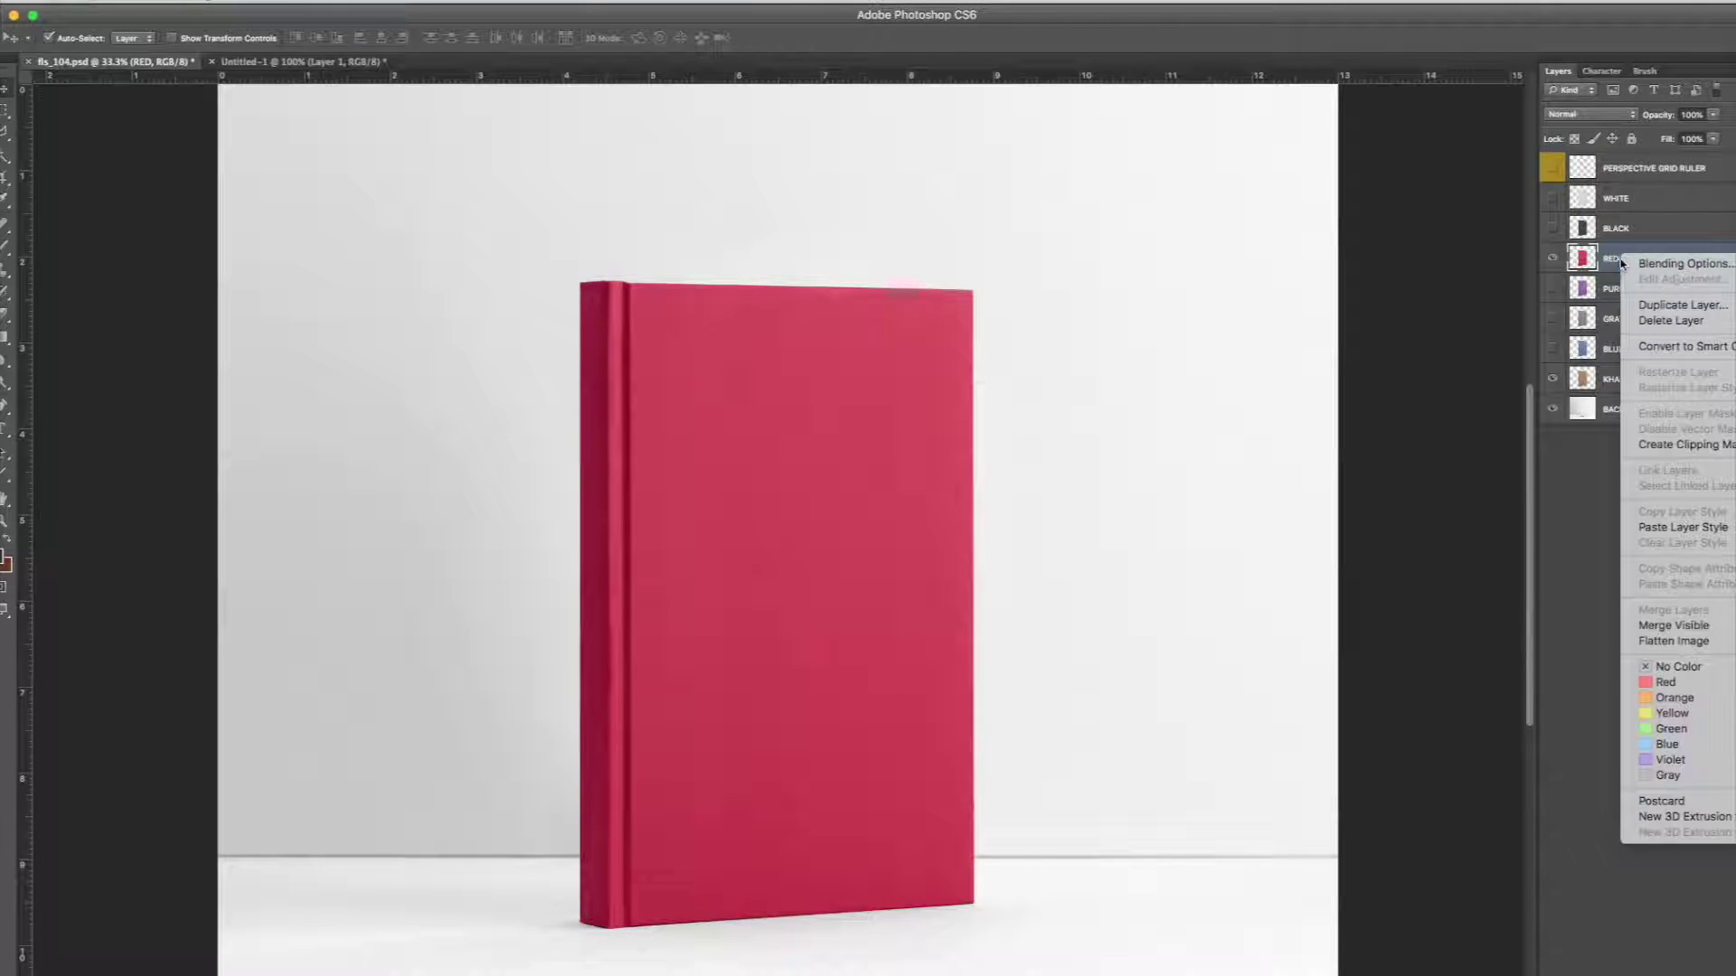
click(1683, 305)
key(Return)
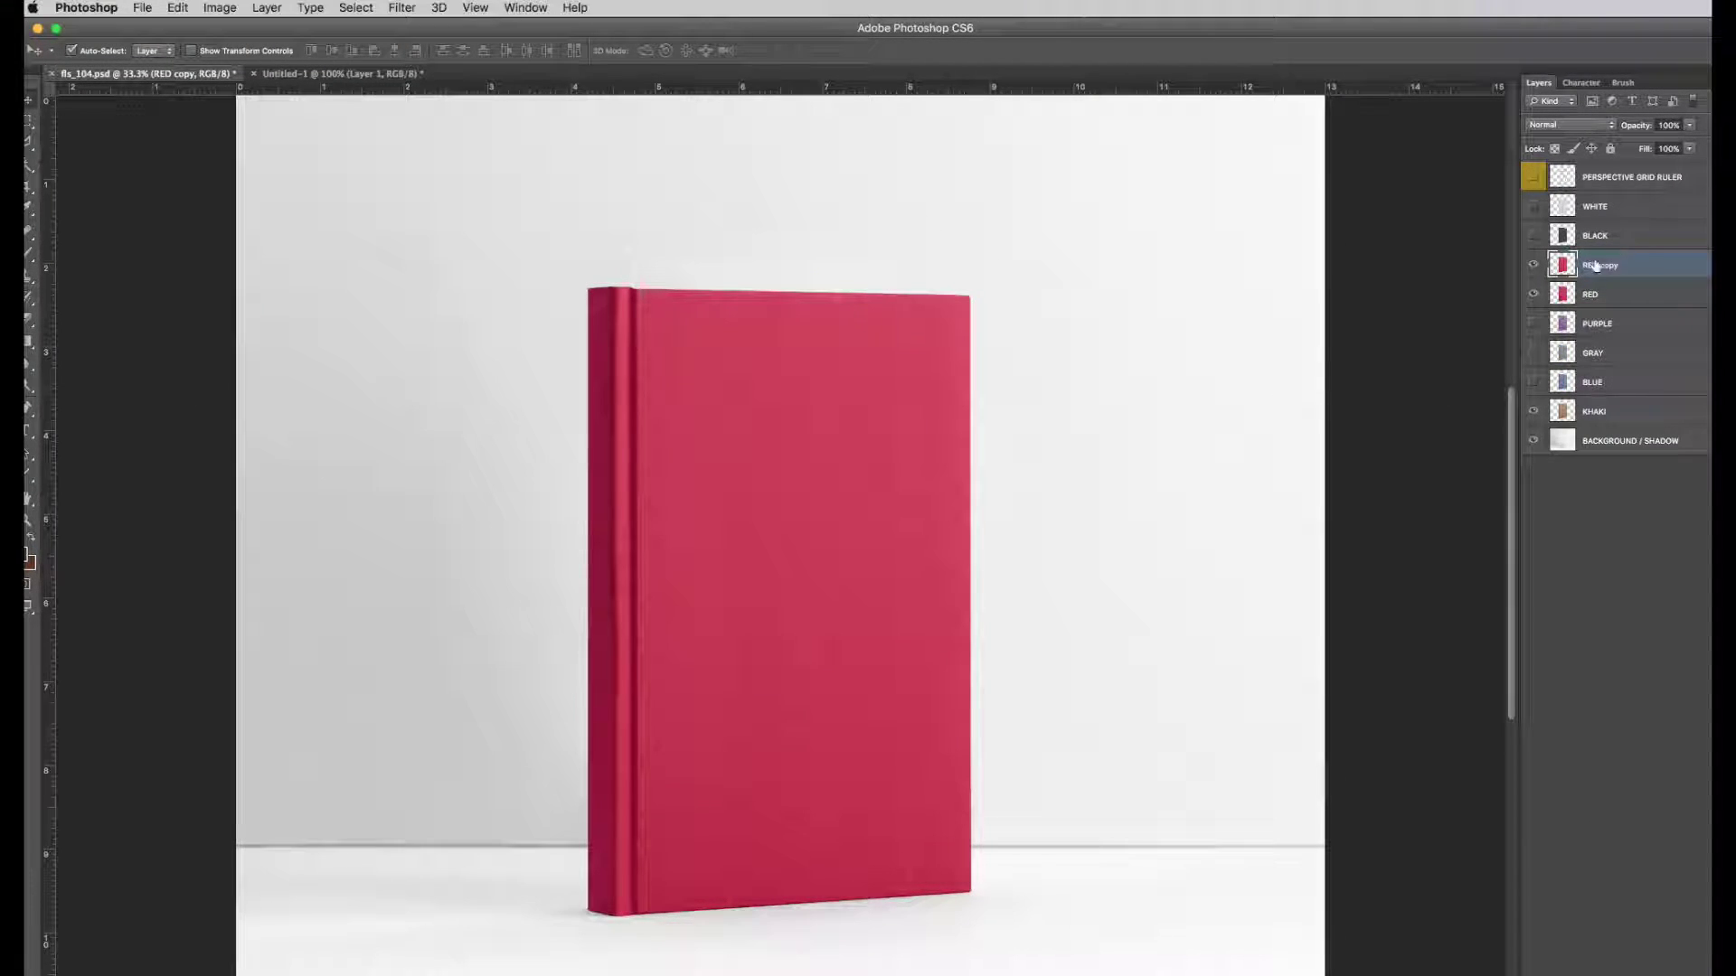
click(1532, 294)
Colorize the copy with Hue/Saturation at Hue 153 to tint the cover green.
click(218, 7)
mouse_move(243, 59)
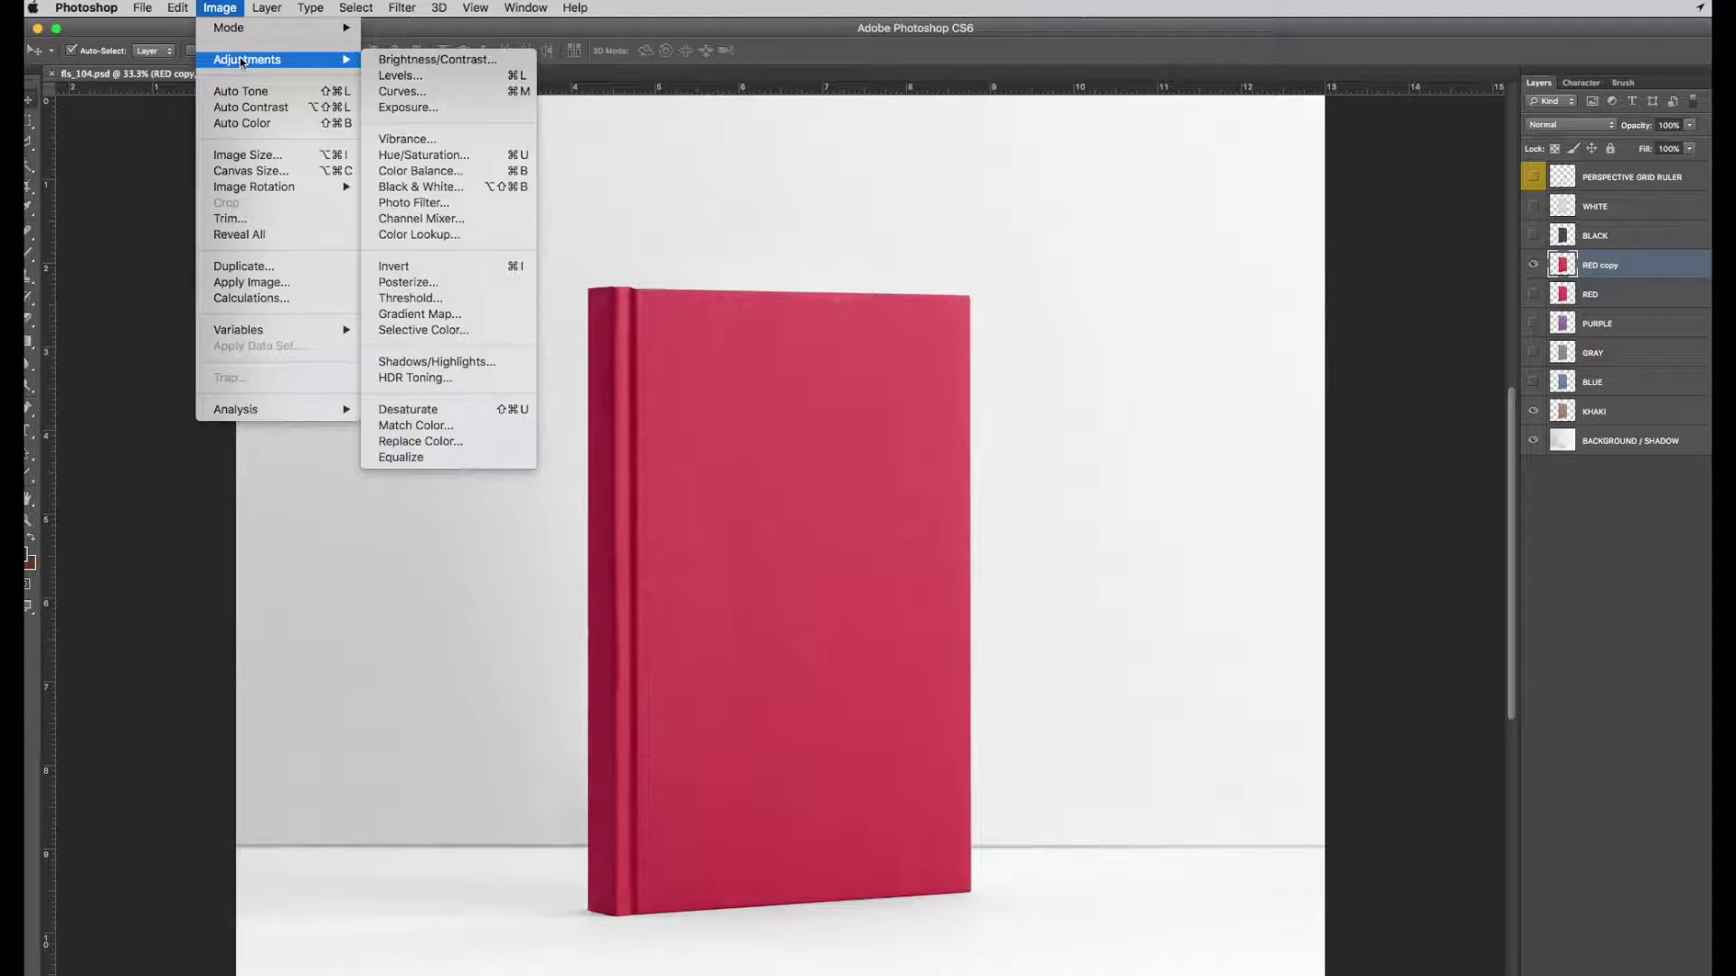
click(513, 164)
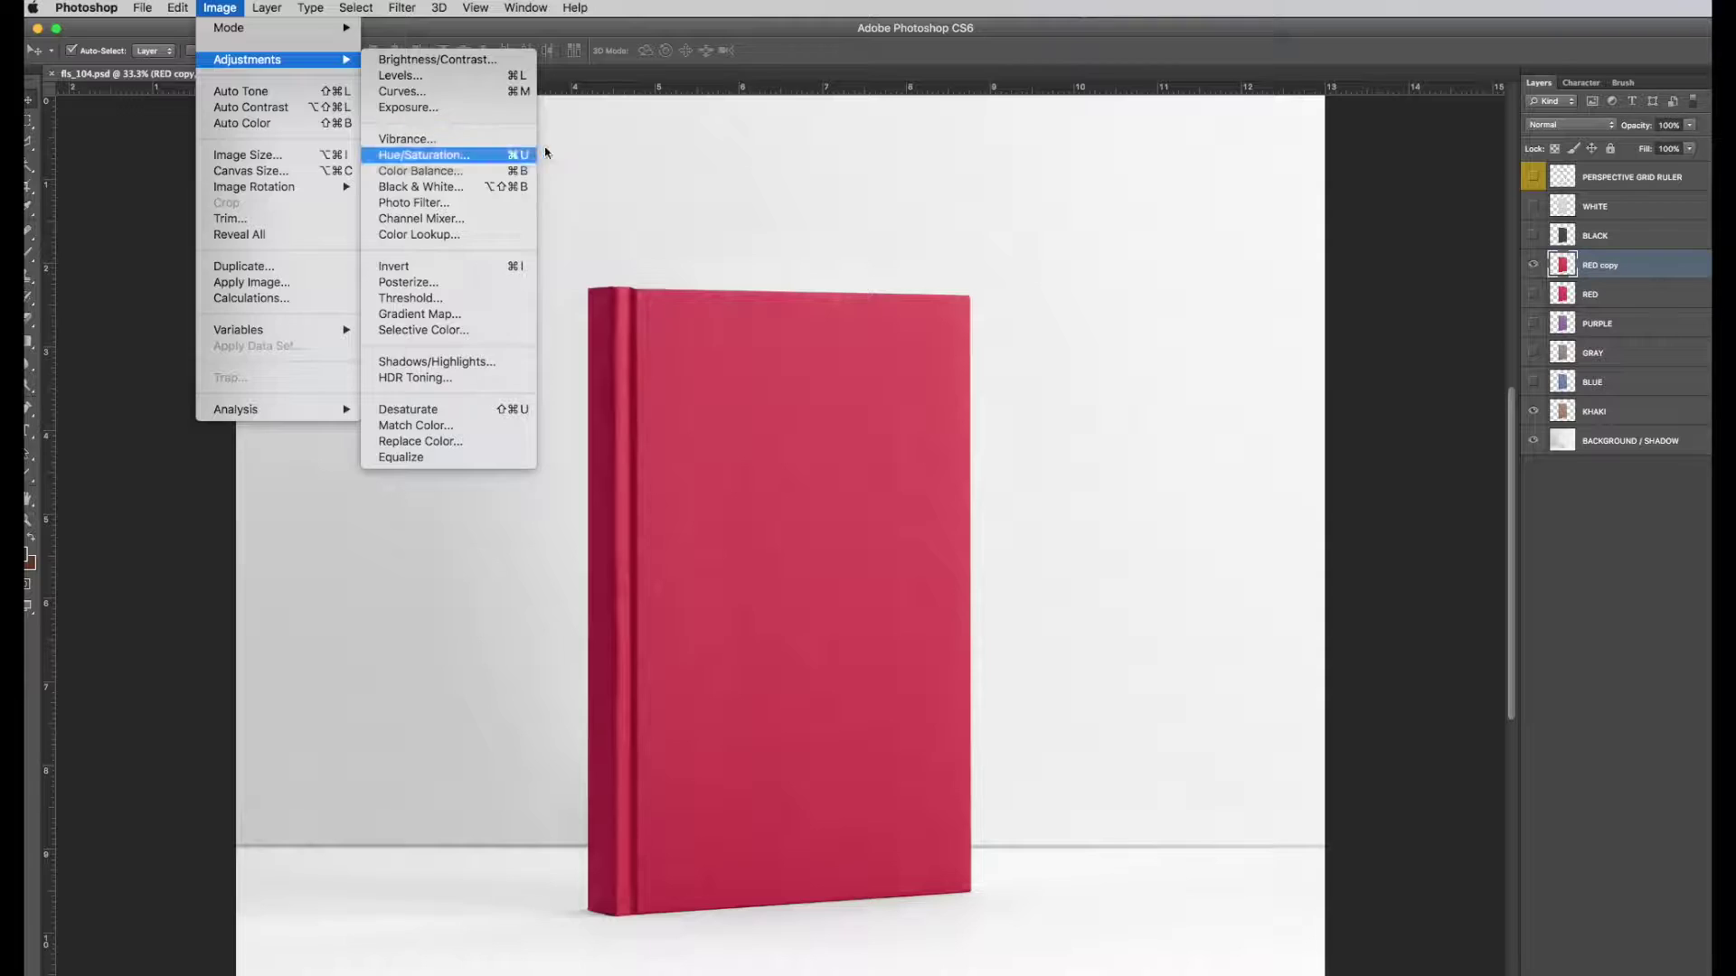
drag(424, 692, 1243, 242)
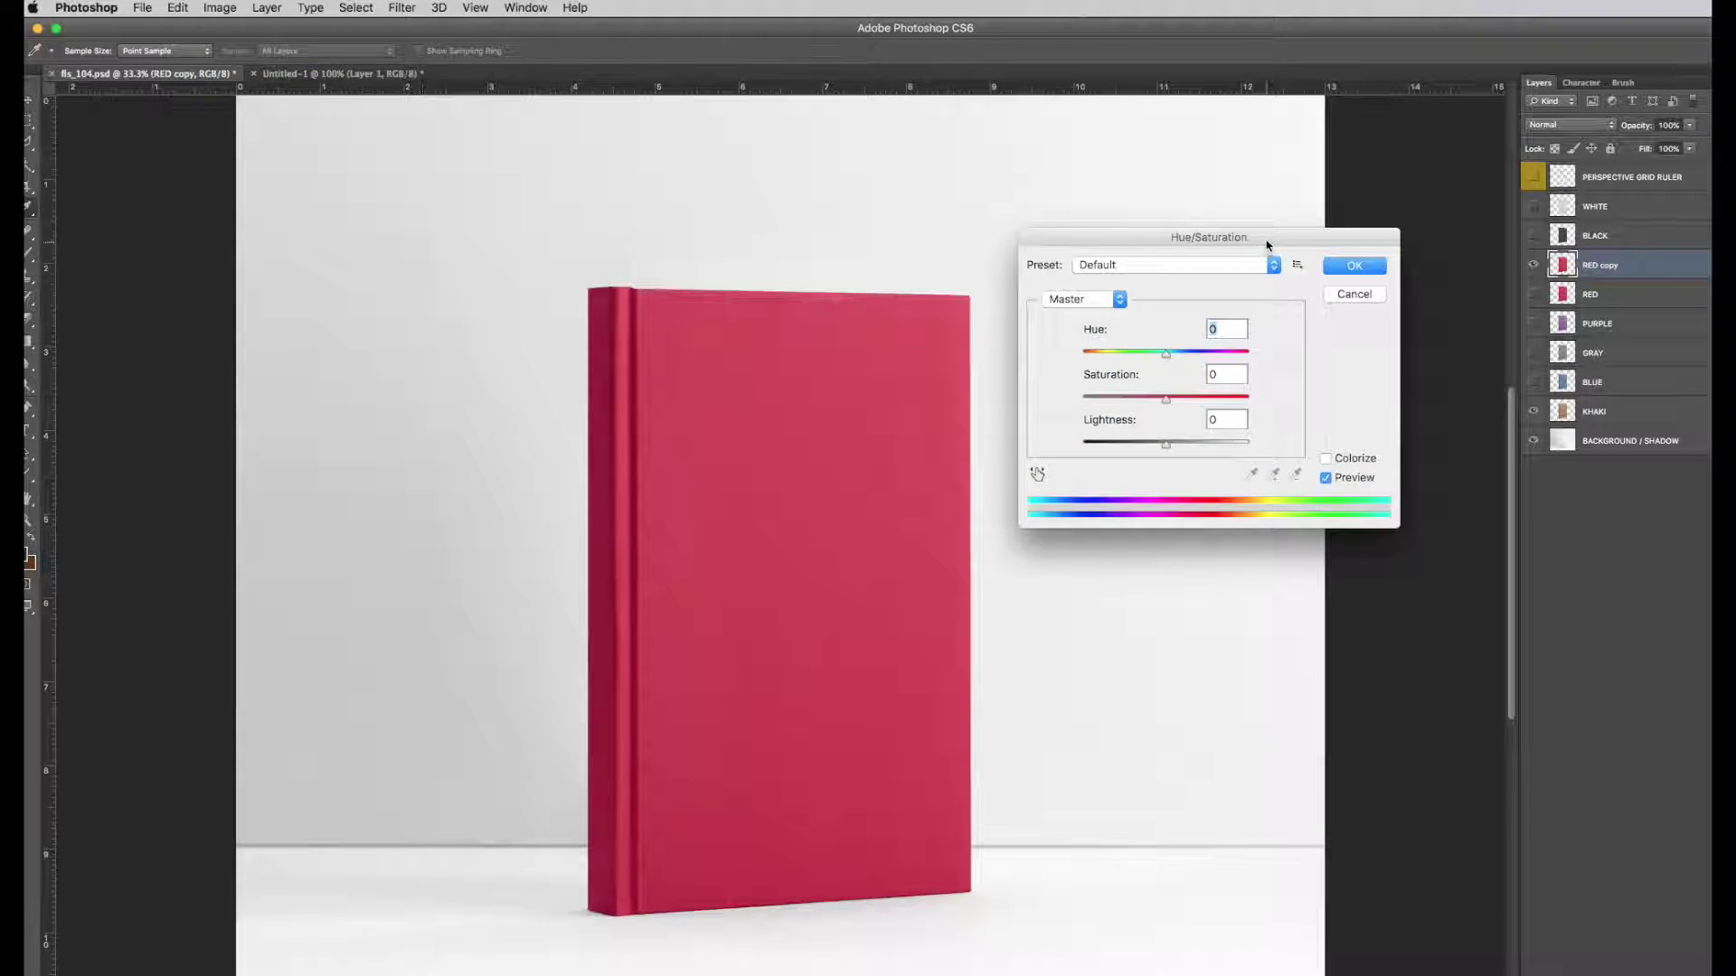
click(1326, 460)
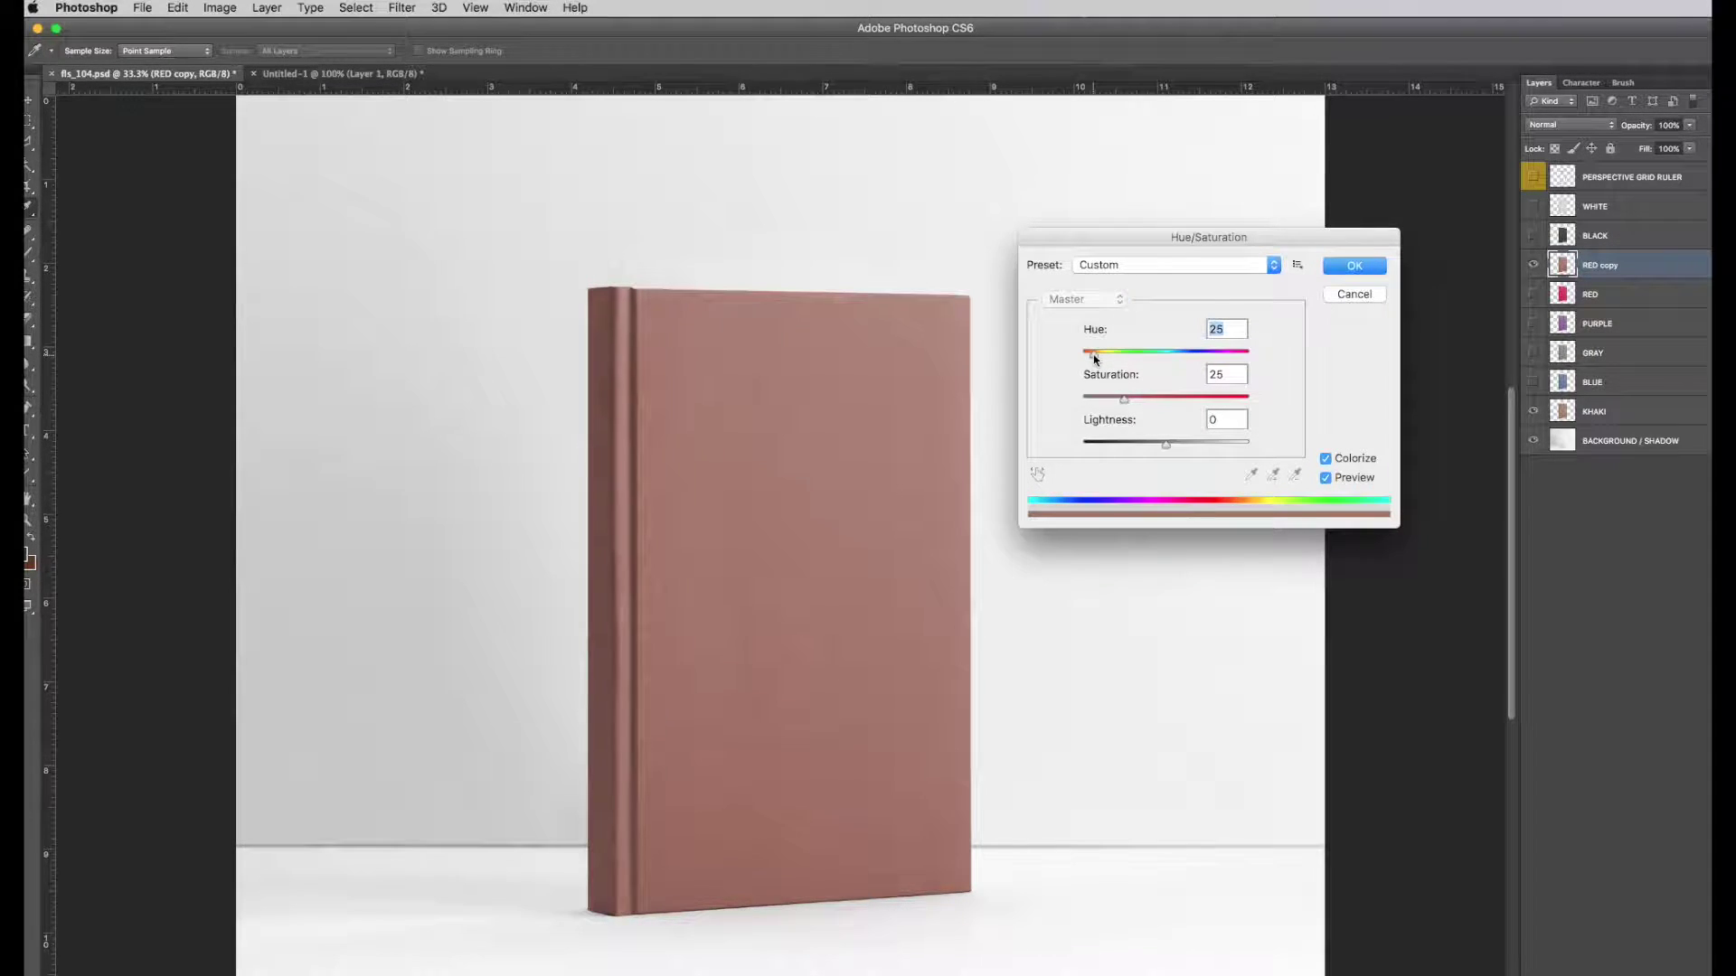
drag(1094, 359, 1152, 359)
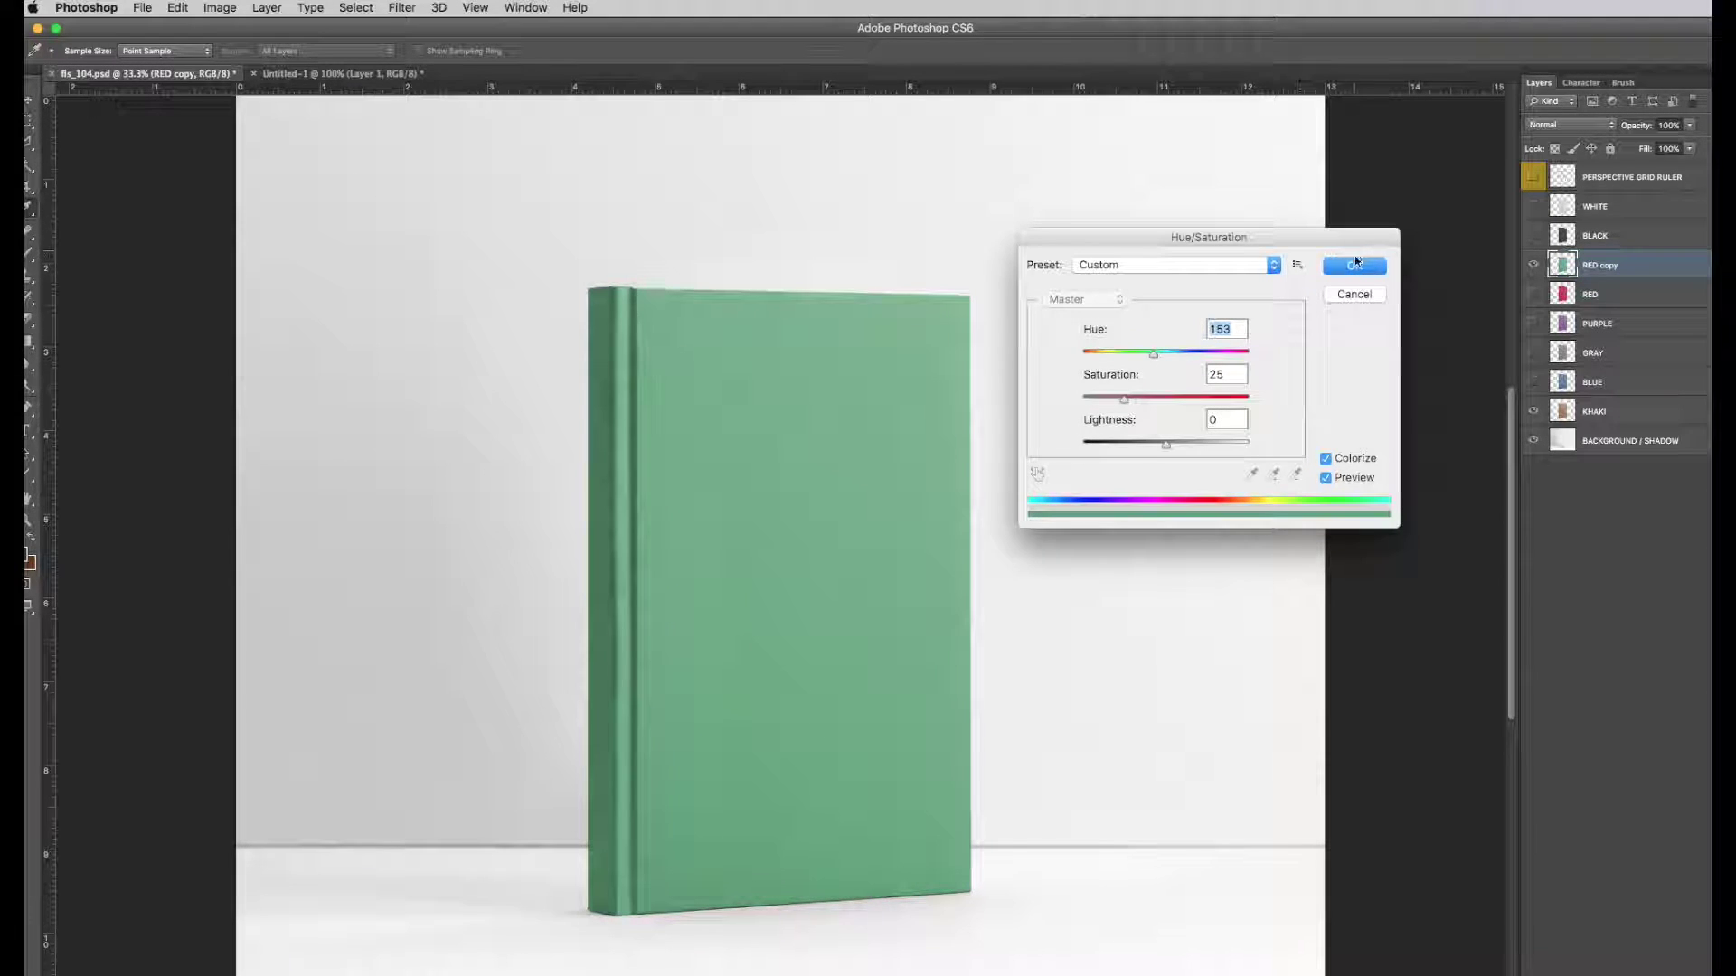
click(1371, 271)
Rename the copied layer to GREEN.
double_click(1602, 265)
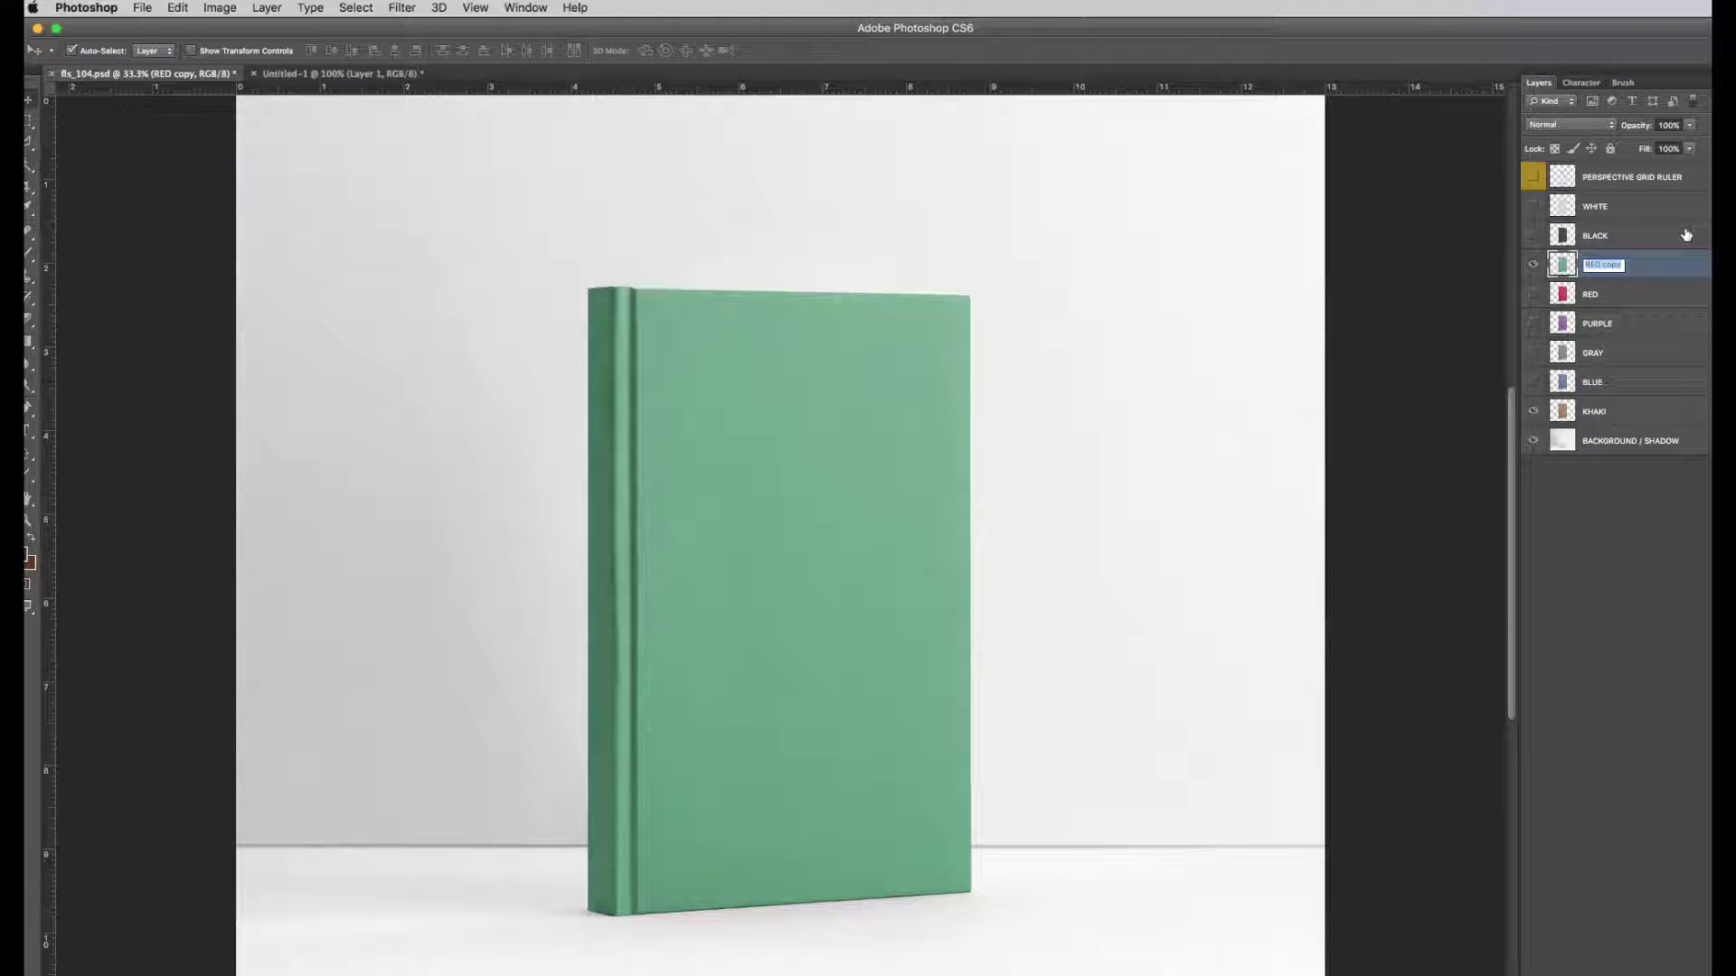
text(GREEN)
key(Return)
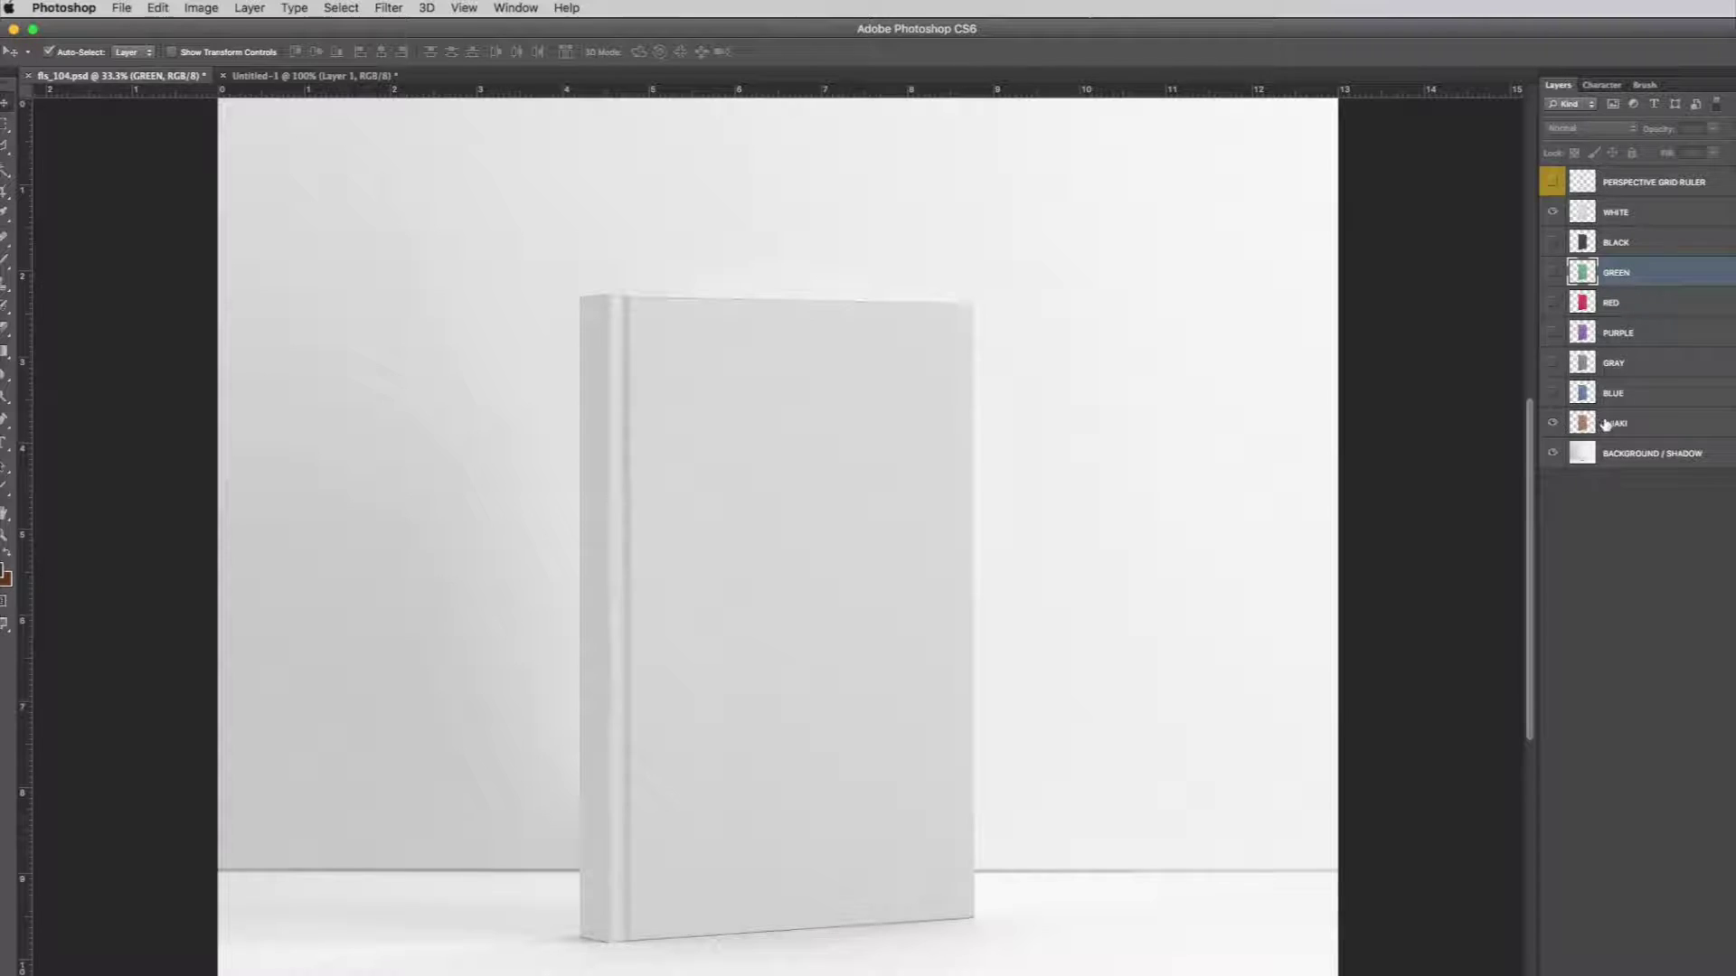
Hide KHAKI, duplicate the WHITE layer, and hide the original WHITE layer.
click(1553, 423)
click(1626, 217)
right_click(1623, 211)
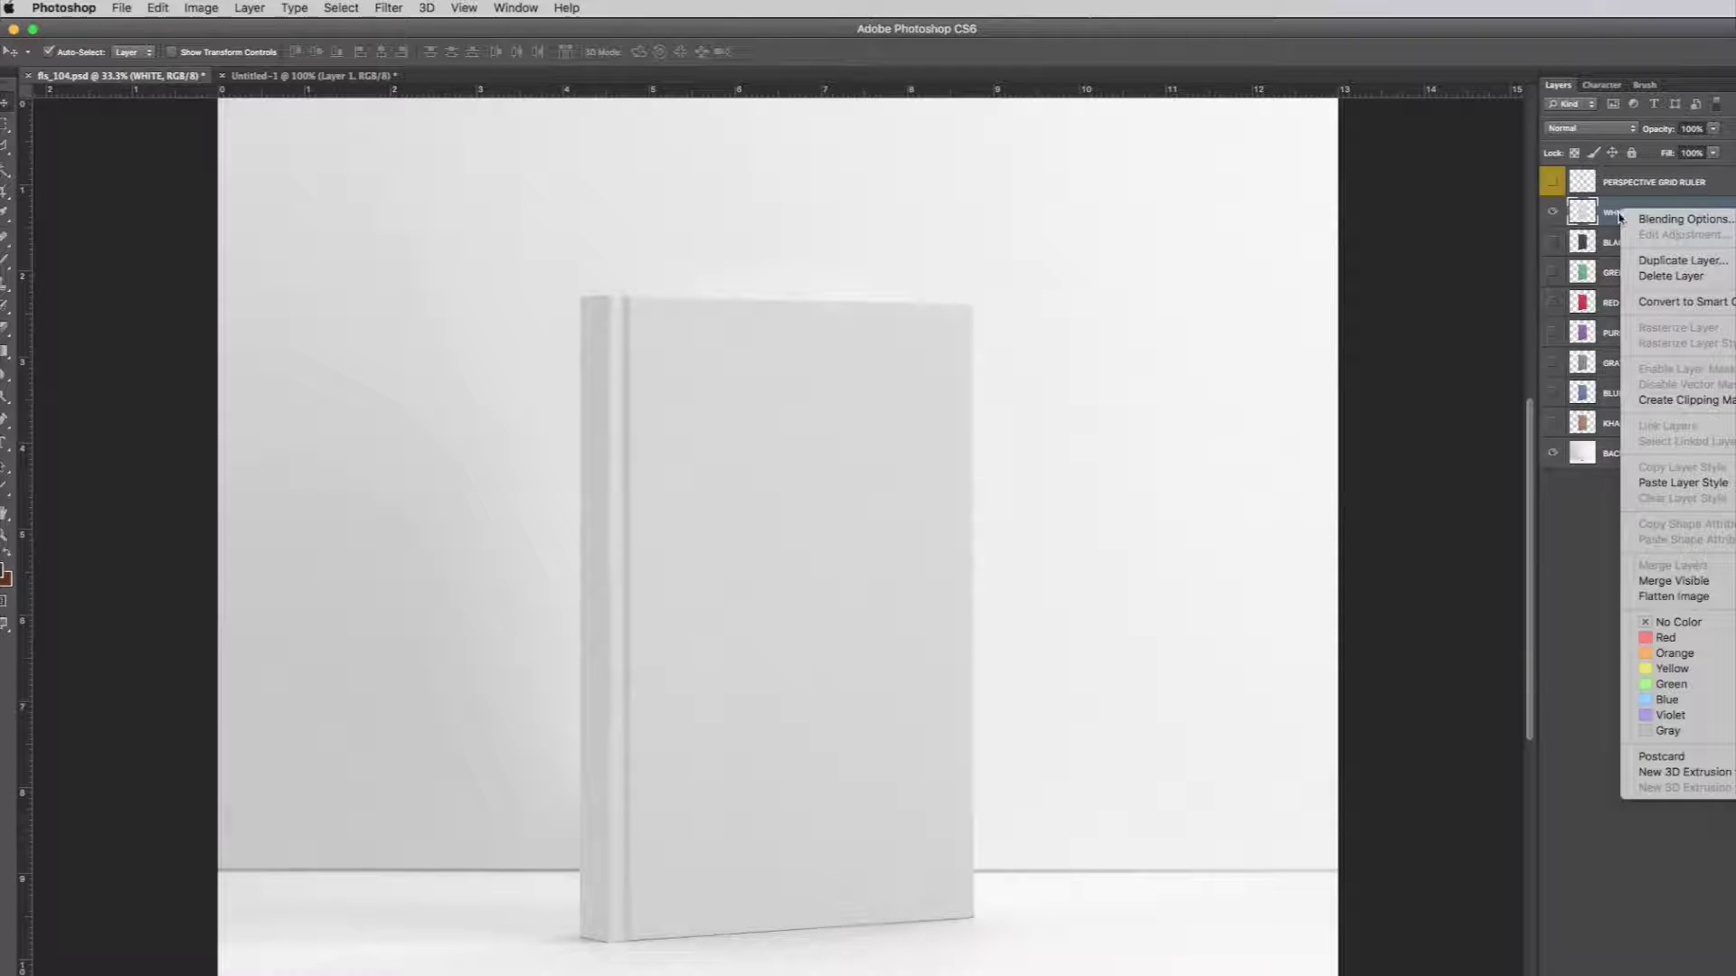
click(1660, 263)
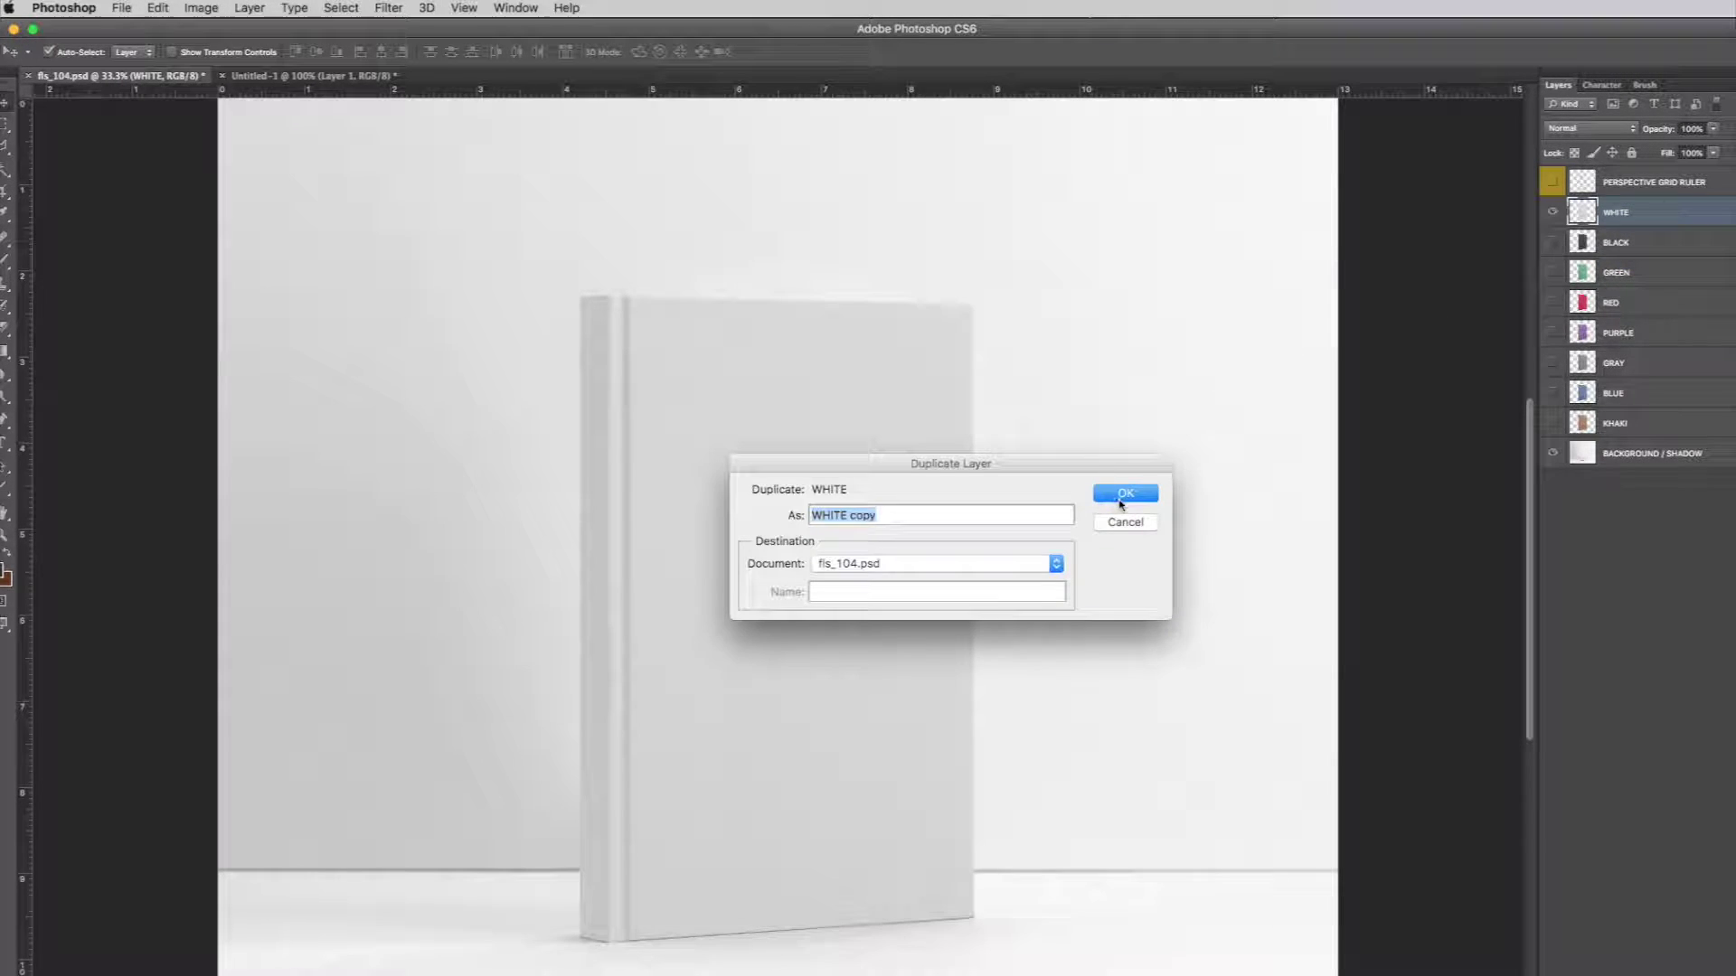
click(1123, 496)
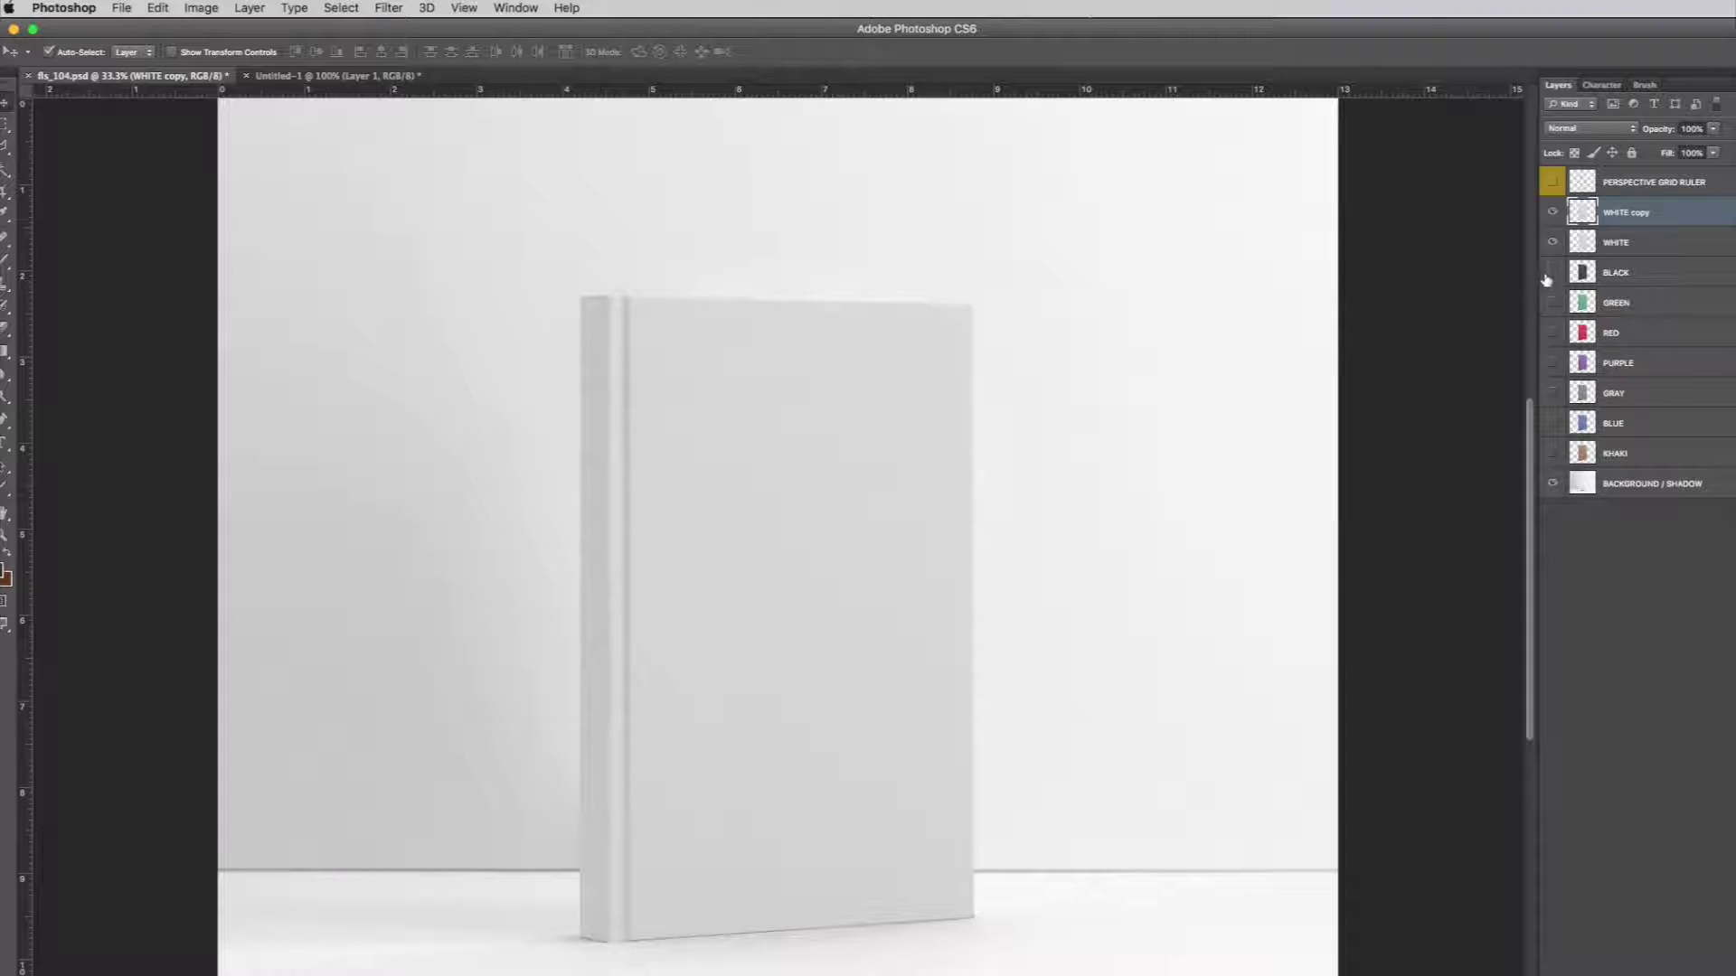
click(1553, 244)
Try a mint Colorize tint in Hue/Saturation, then cancel it to keep the cover white.
key(super+u)
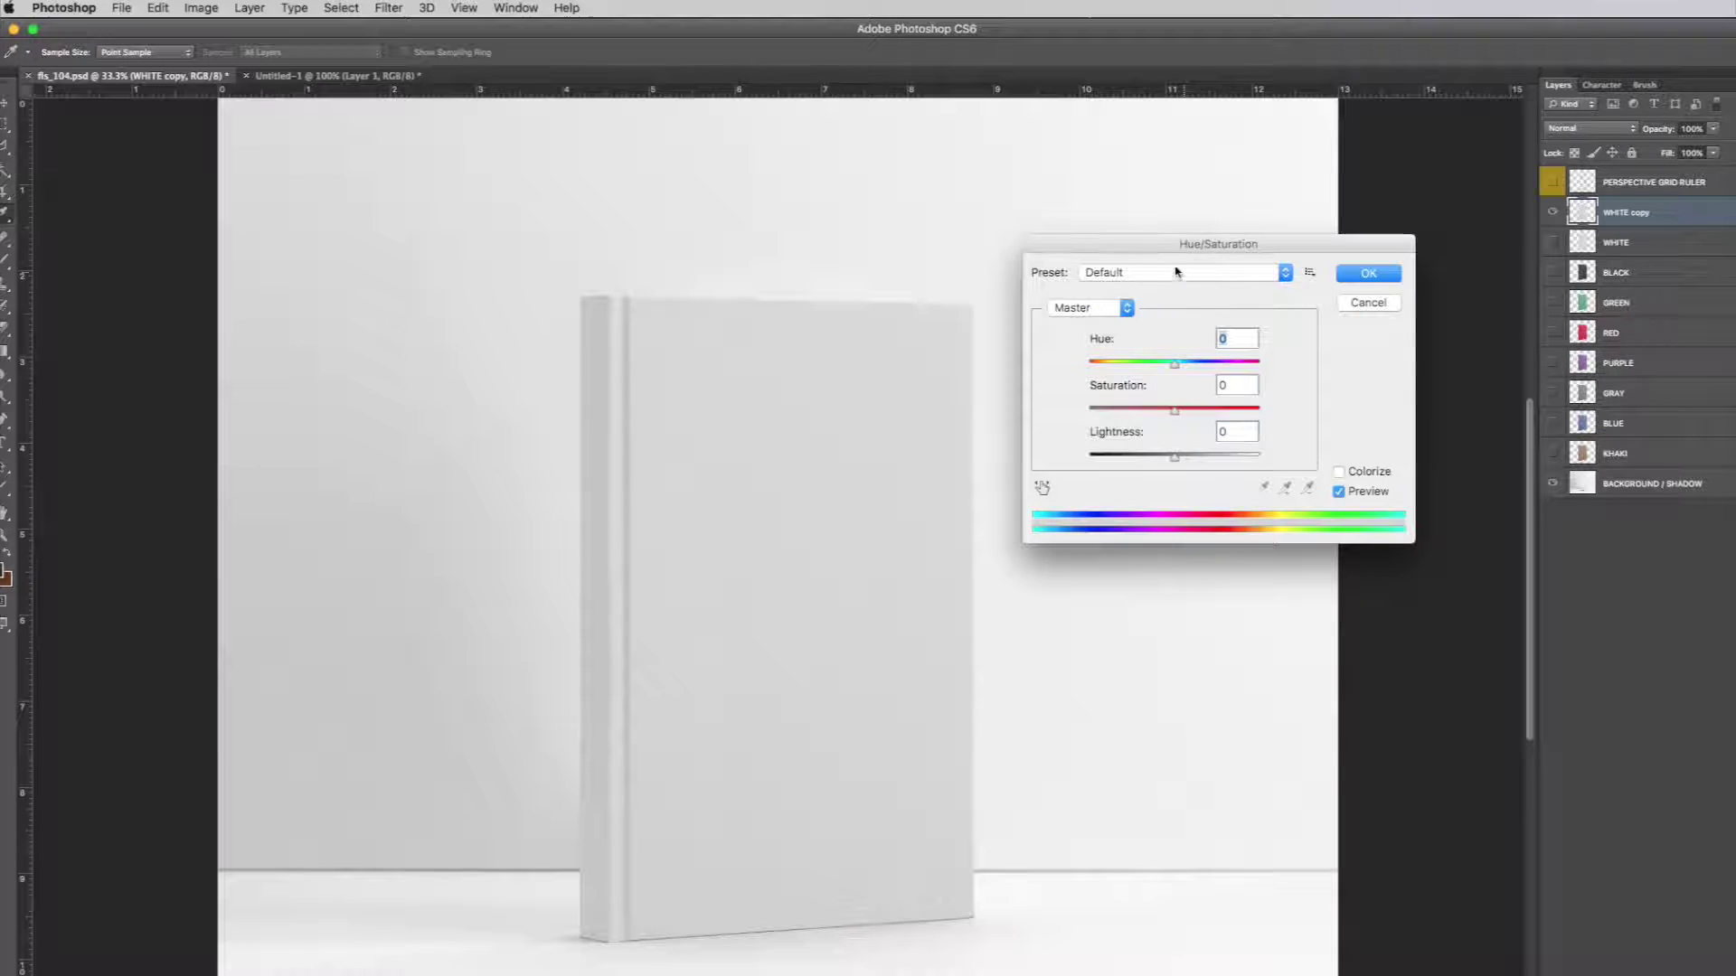
click(1339, 471)
drag(1118, 370, 1172, 367)
click(1375, 306)
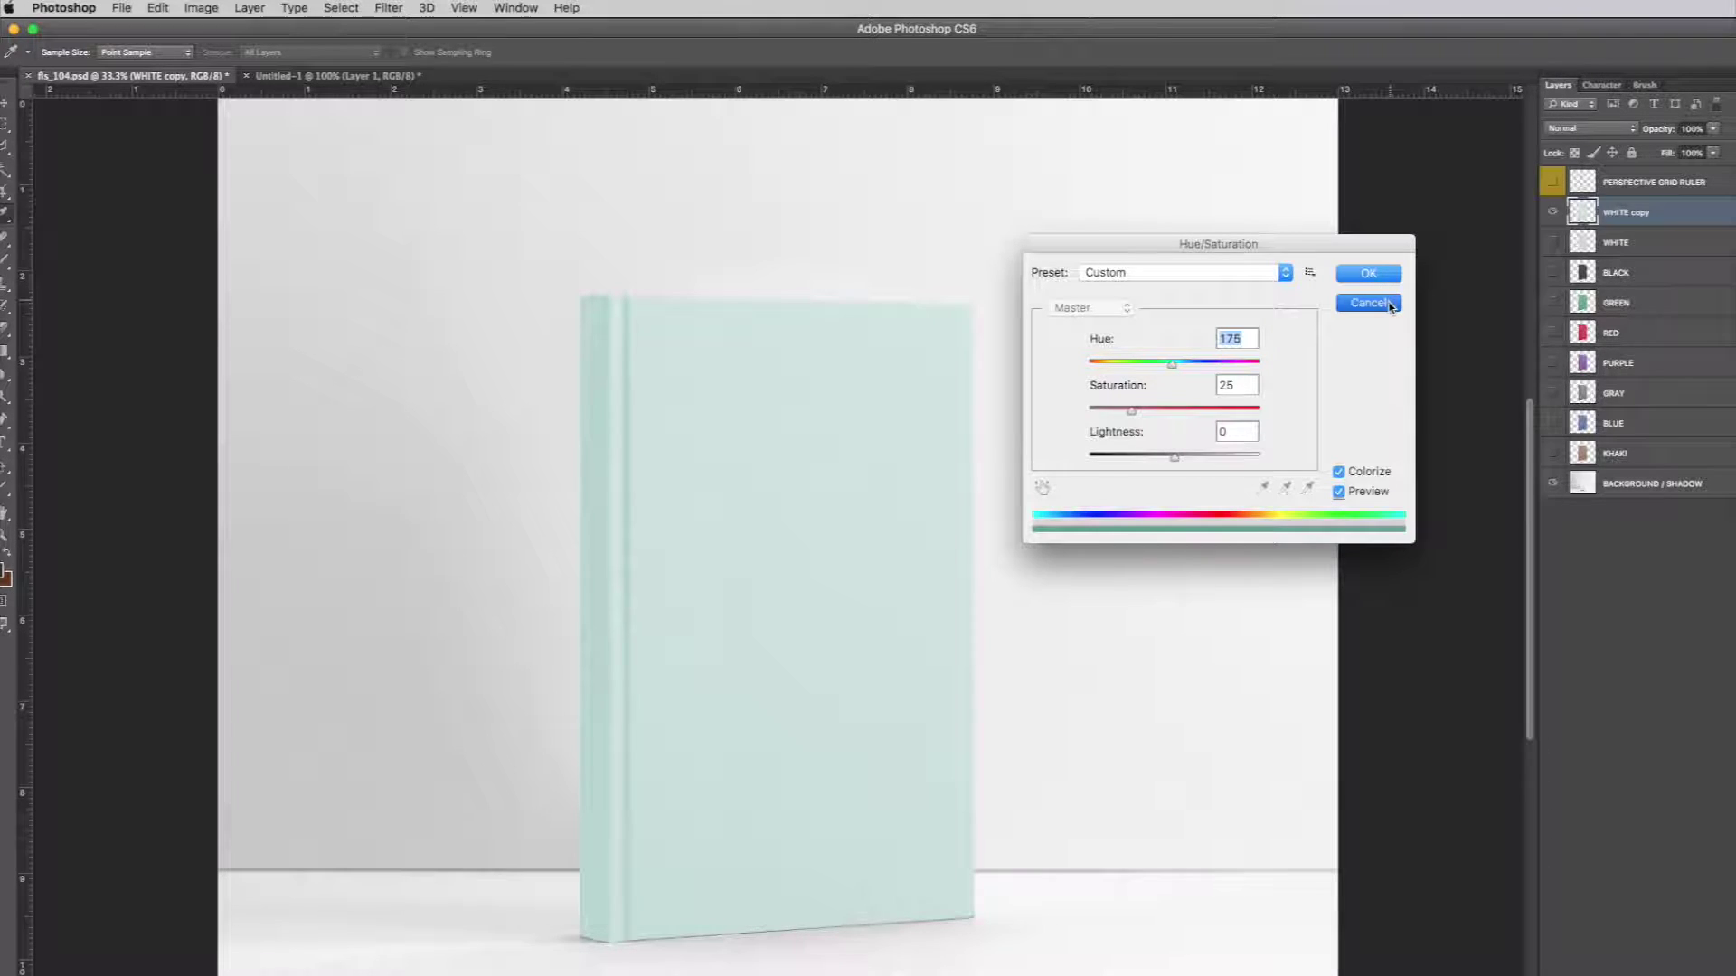
Hide the WHITE copy, show BLACK, and duplicate the BLACK layer.
click(1553, 213)
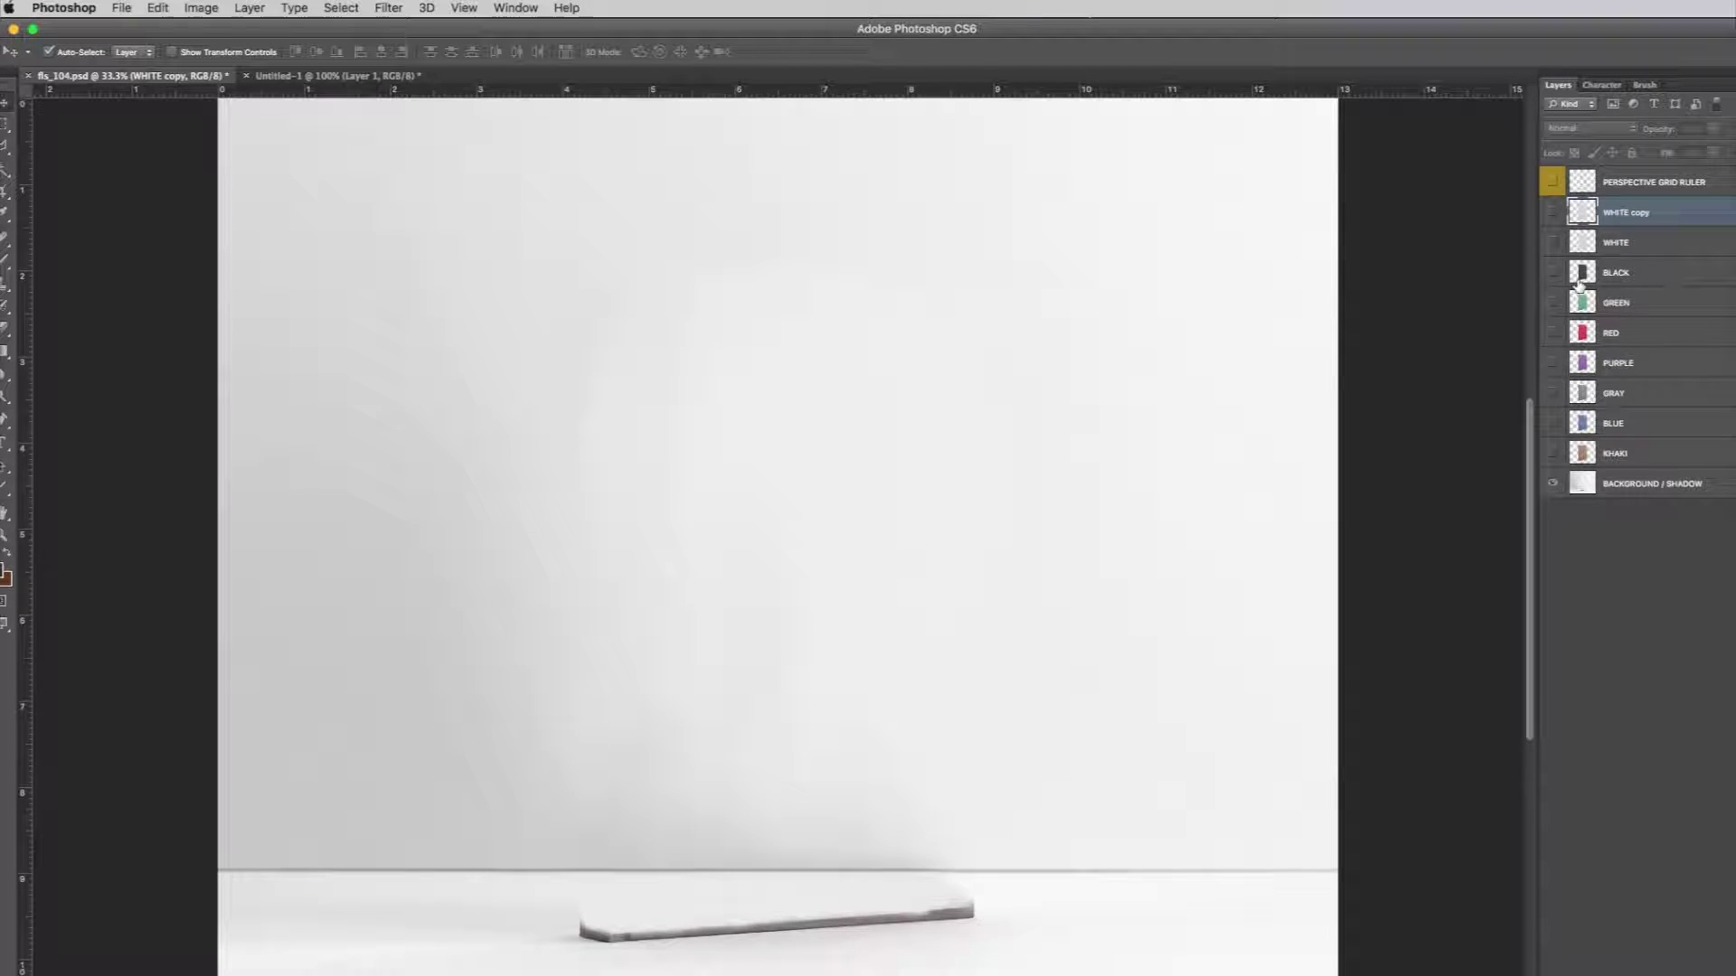
click(1554, 273)
click(1616, 275)
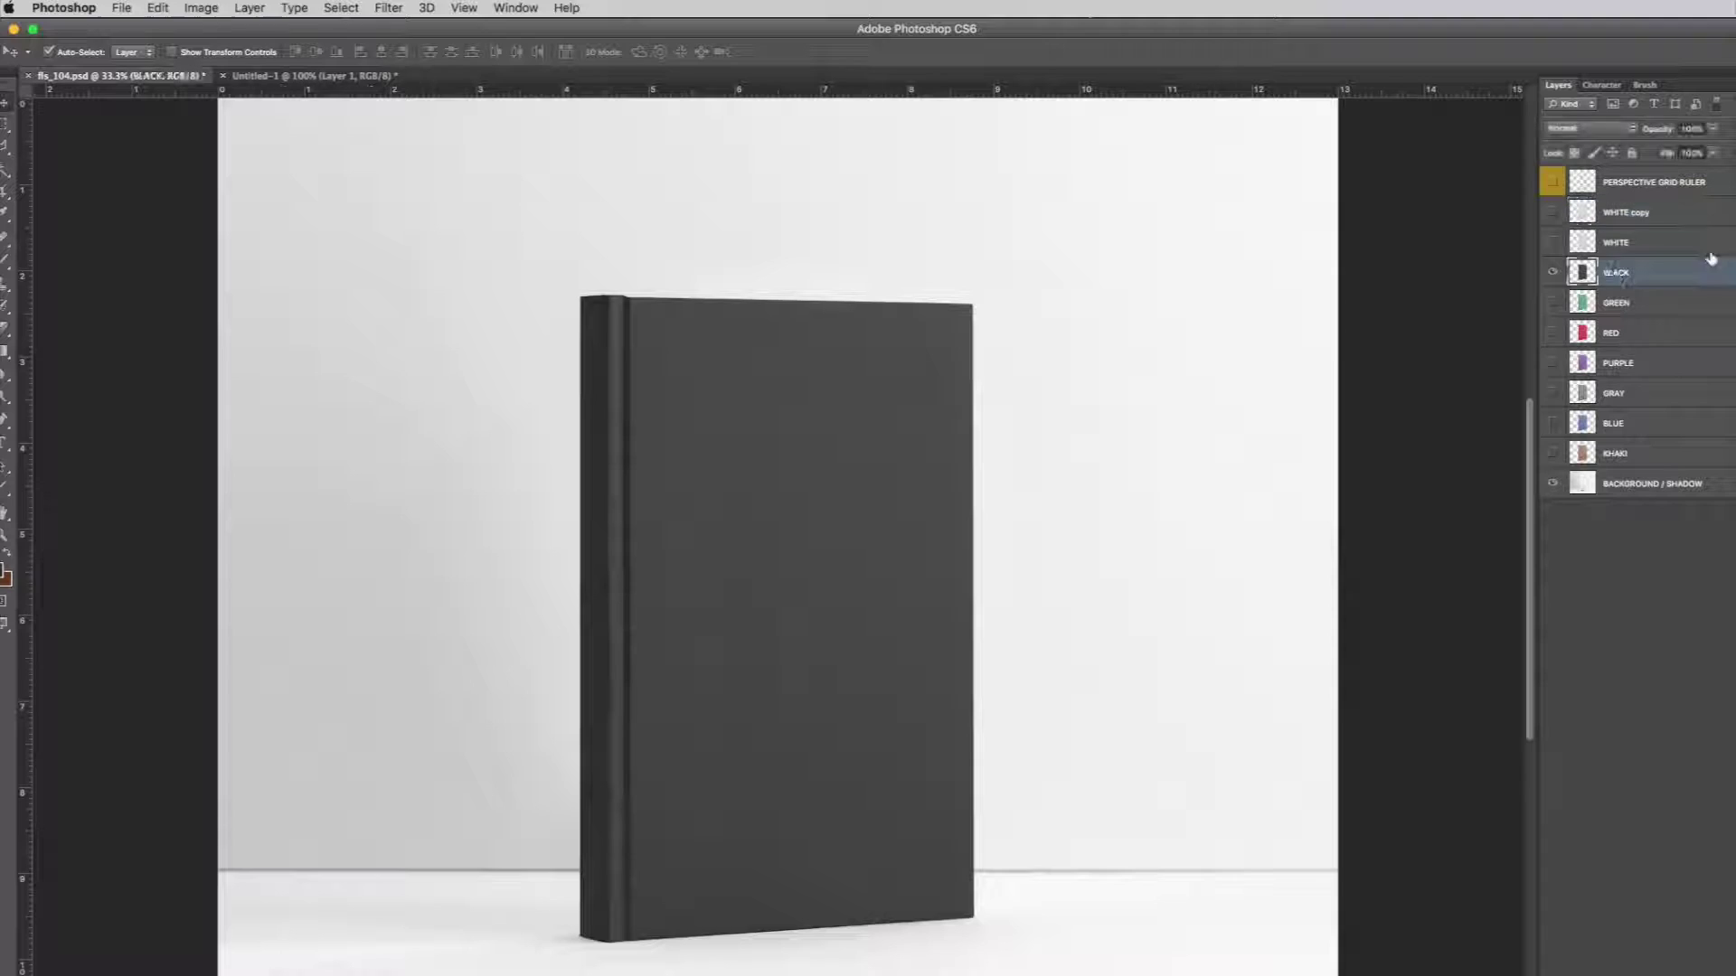
right_click(1617, 280)
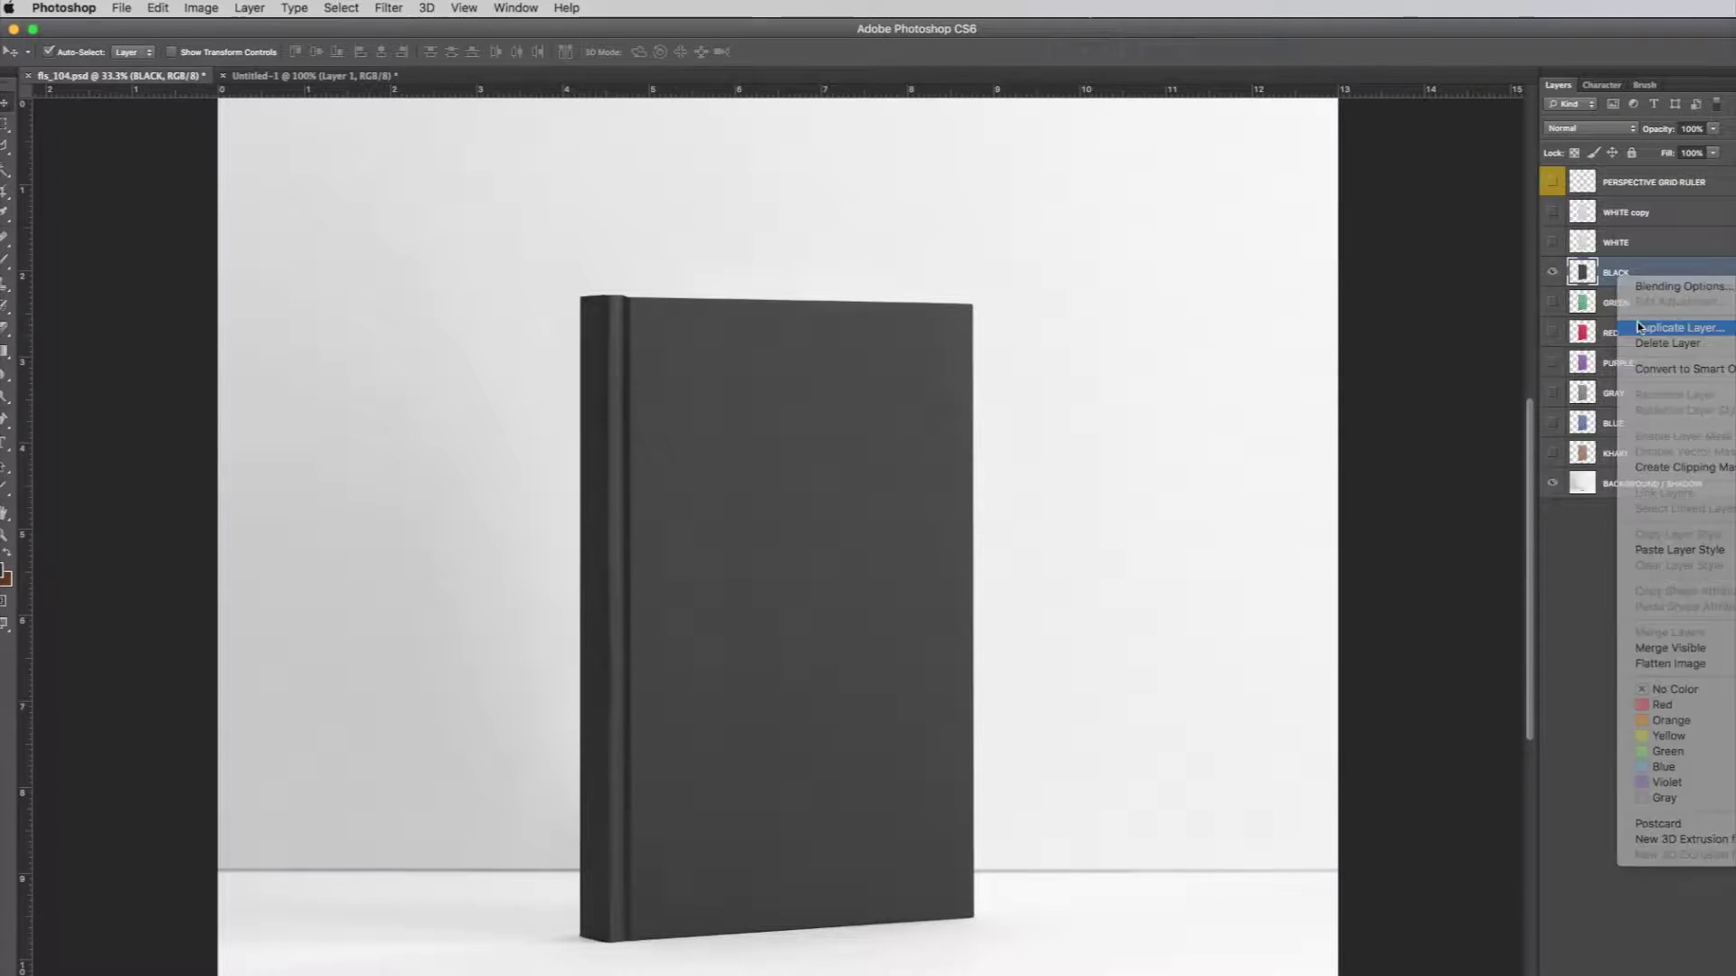
click(1679, 327)
click(1125, 494)
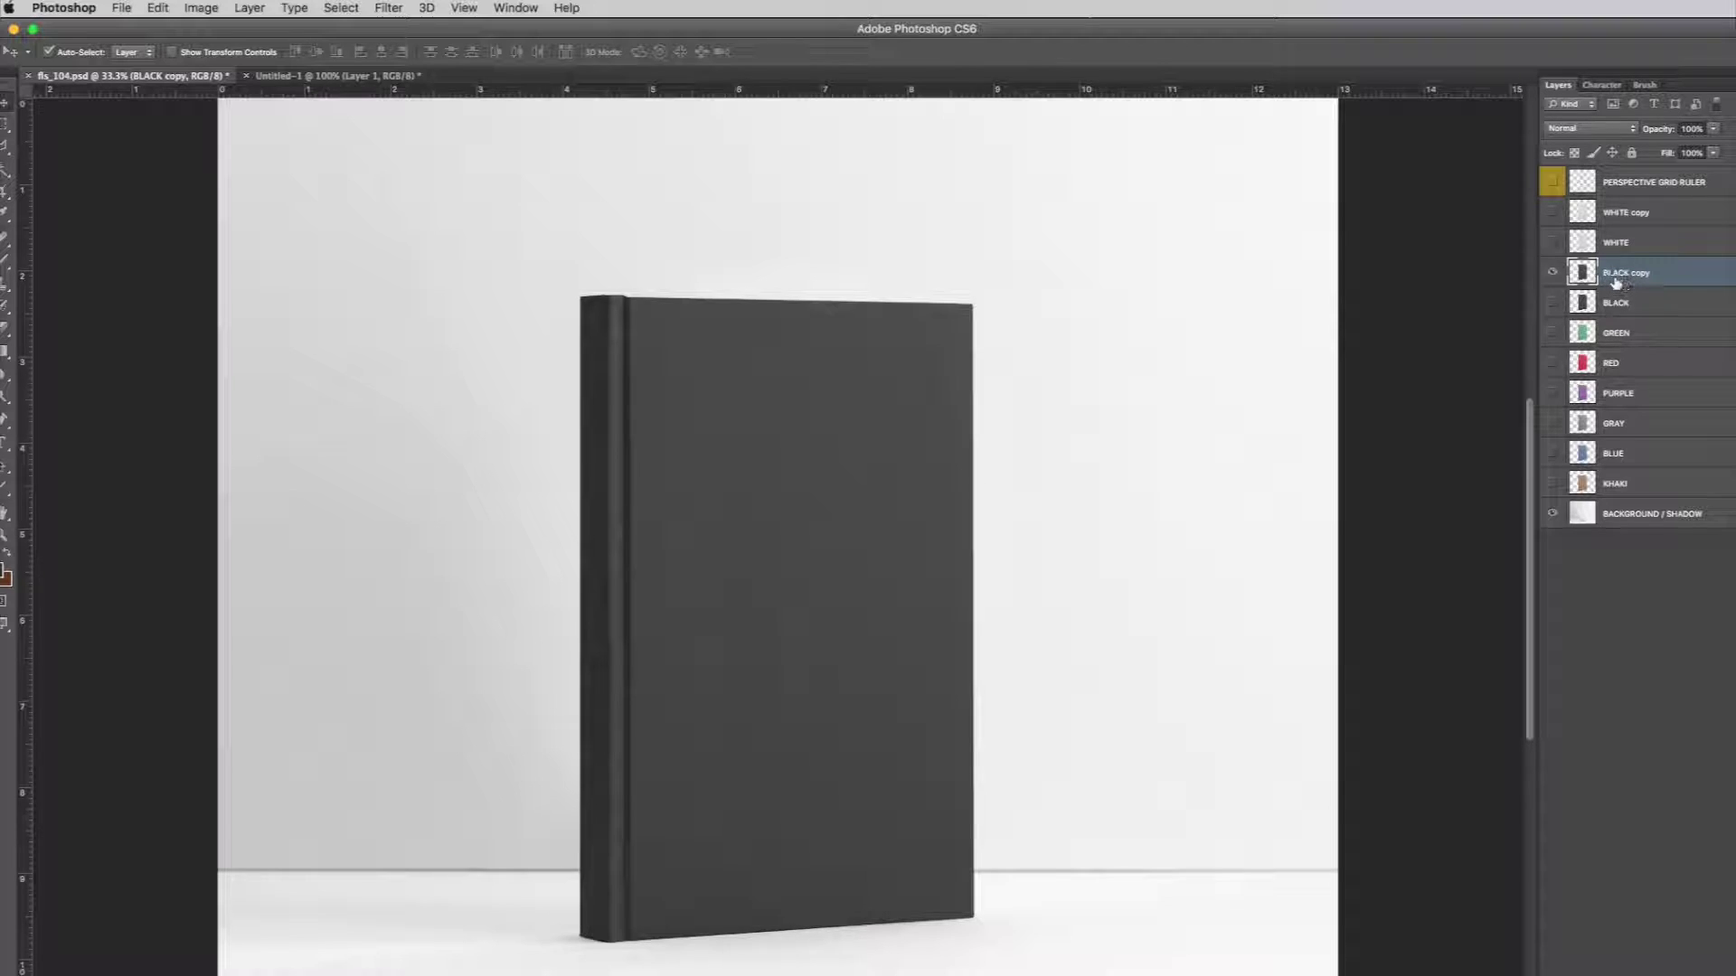
Colorize the BLACK copy with a dark slate blue hue in Hue/Saturation.
key(super+u)
click(1352, 475)
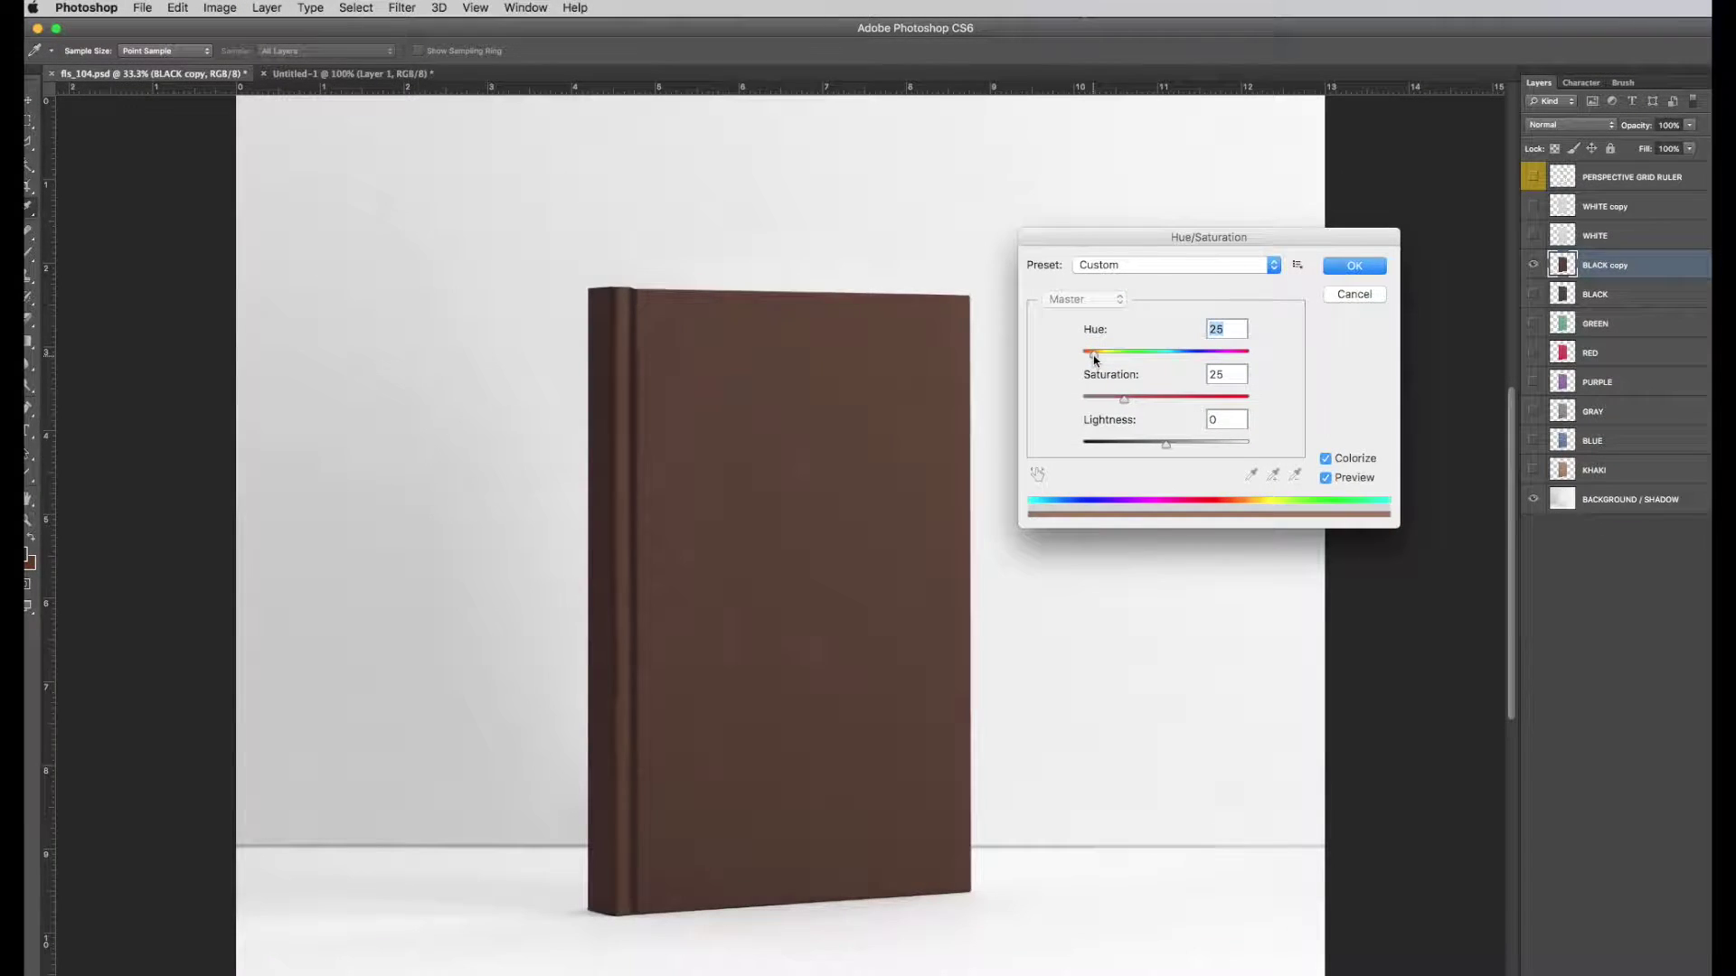
drag(1097, 359, 1176, 359)
key(Return)
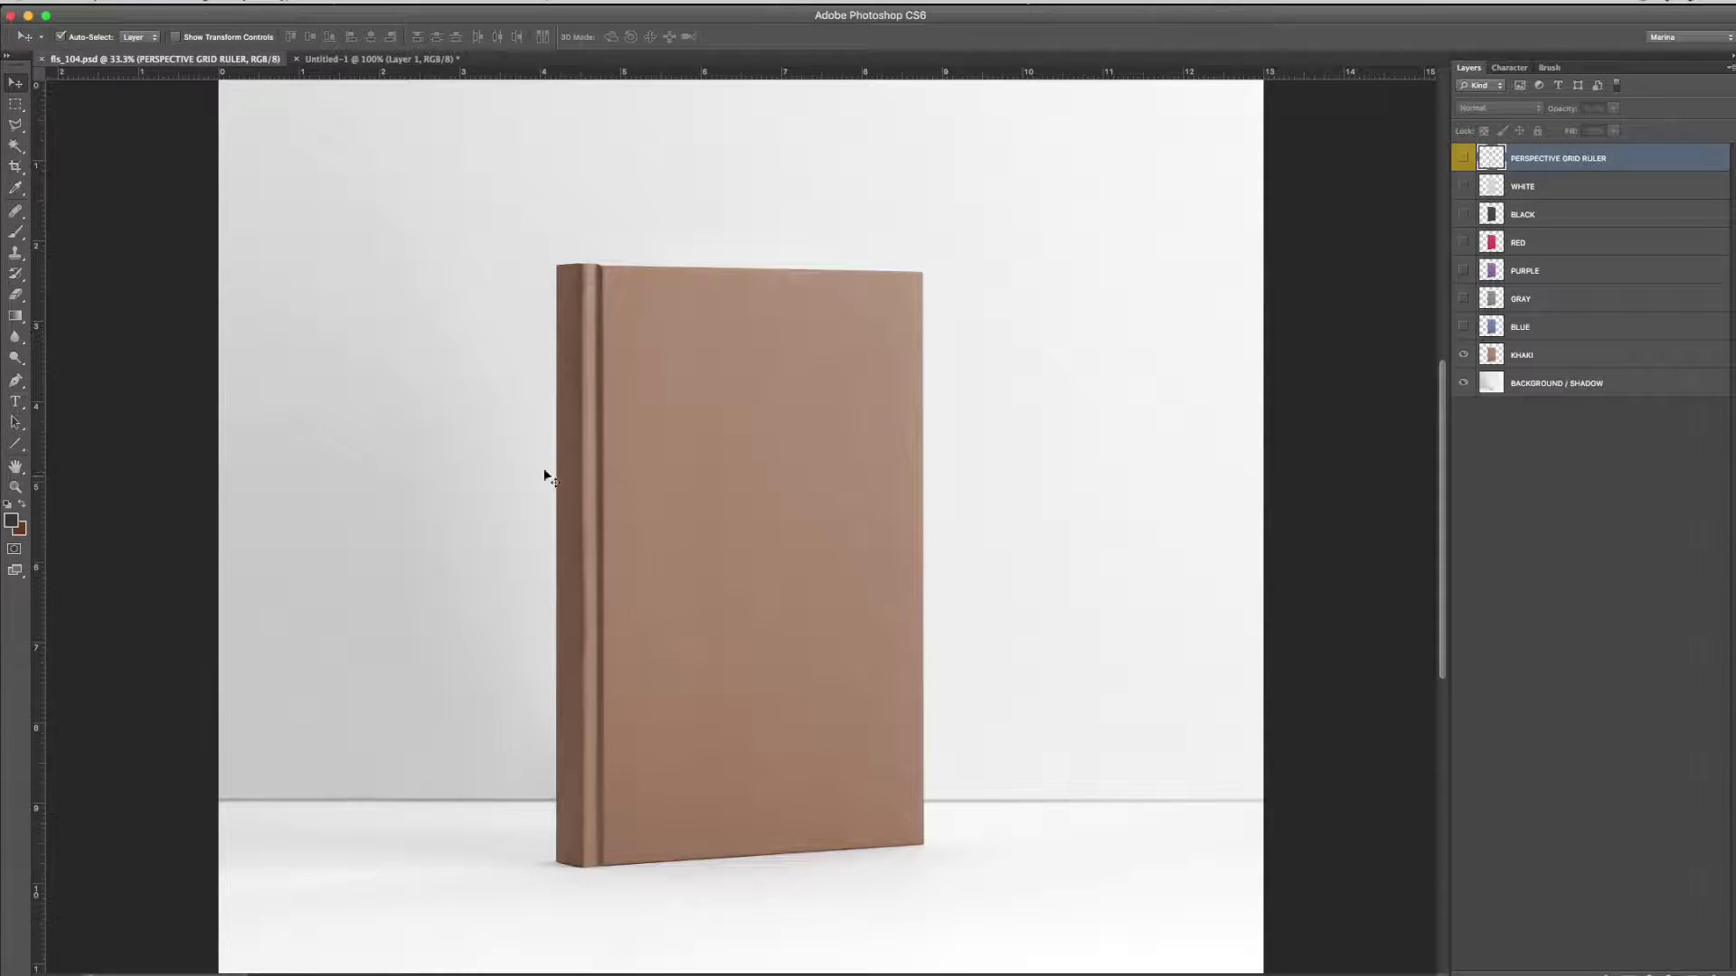
Type 'BOOK COVER TITLE' on the khaki cover.
click(15, 402)
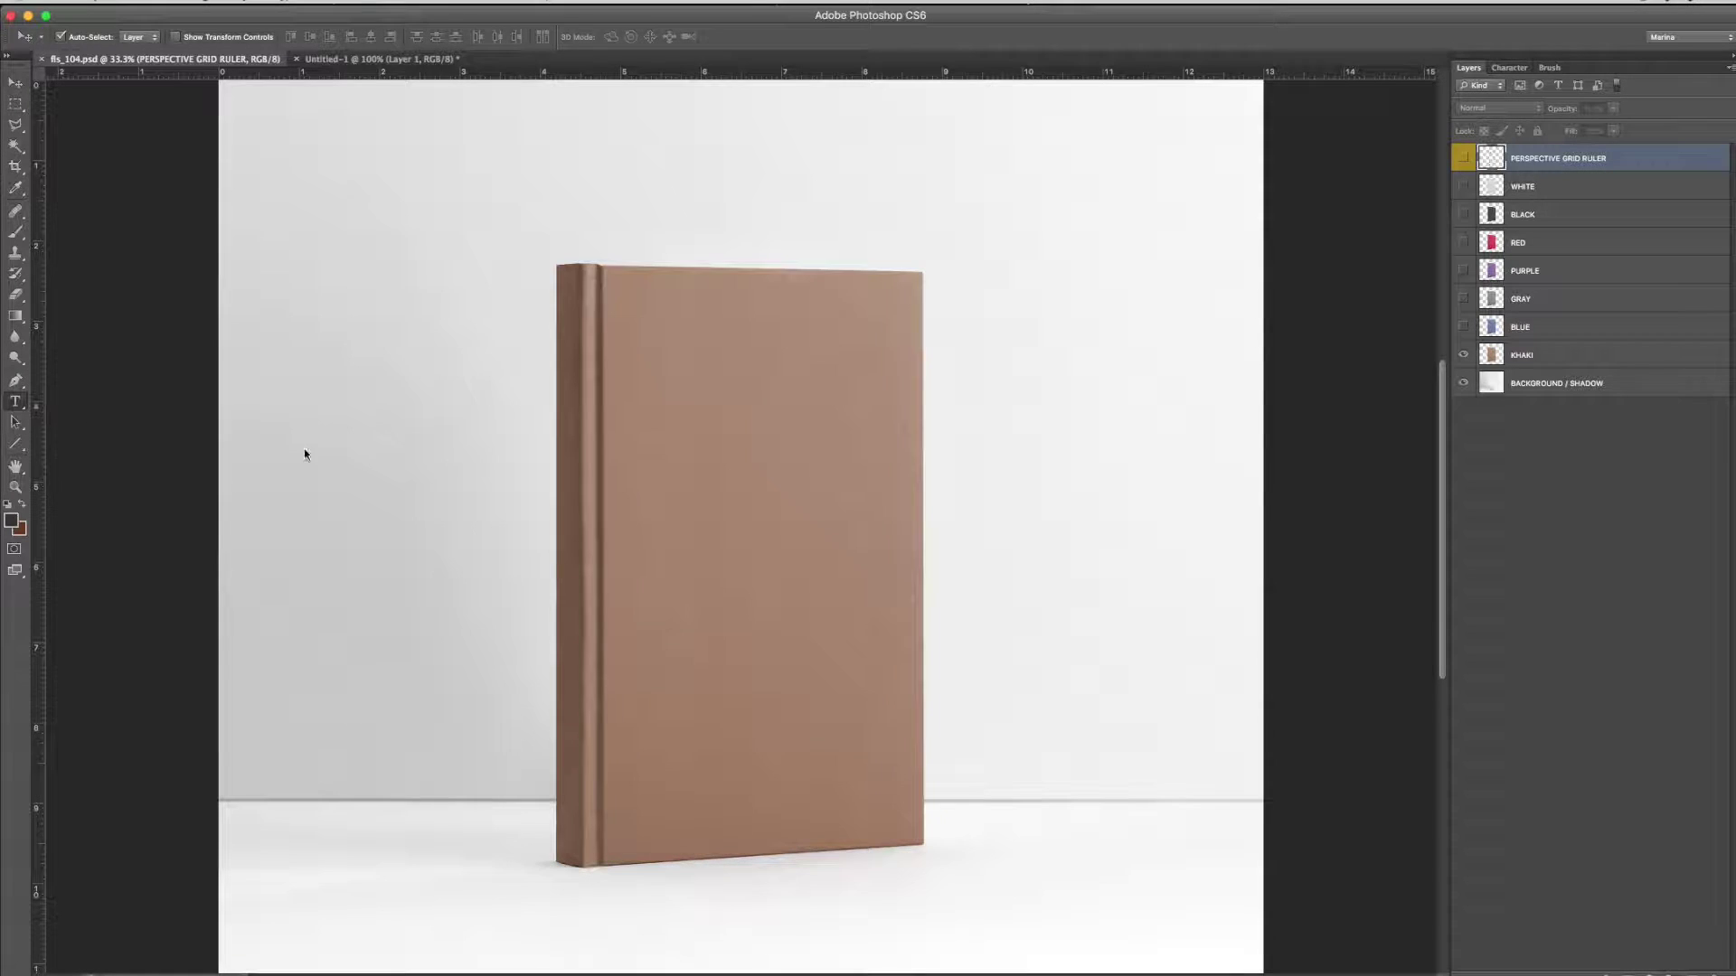
click(707, 484)
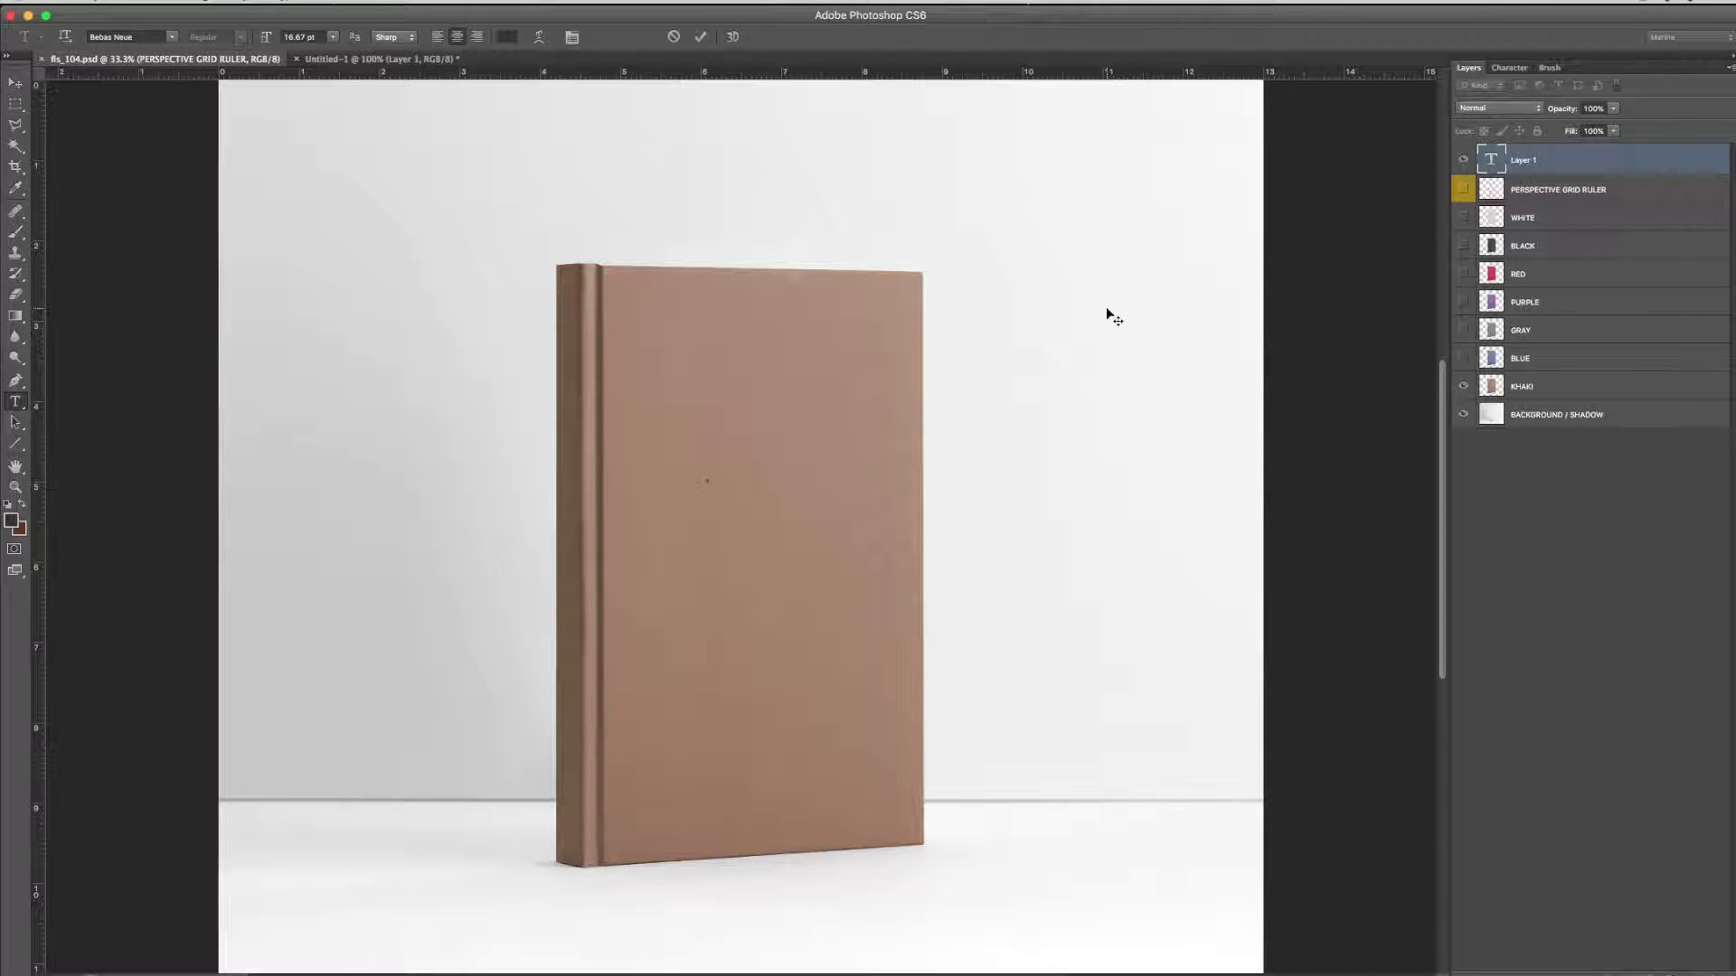
text(BOOK COVER TITLE)
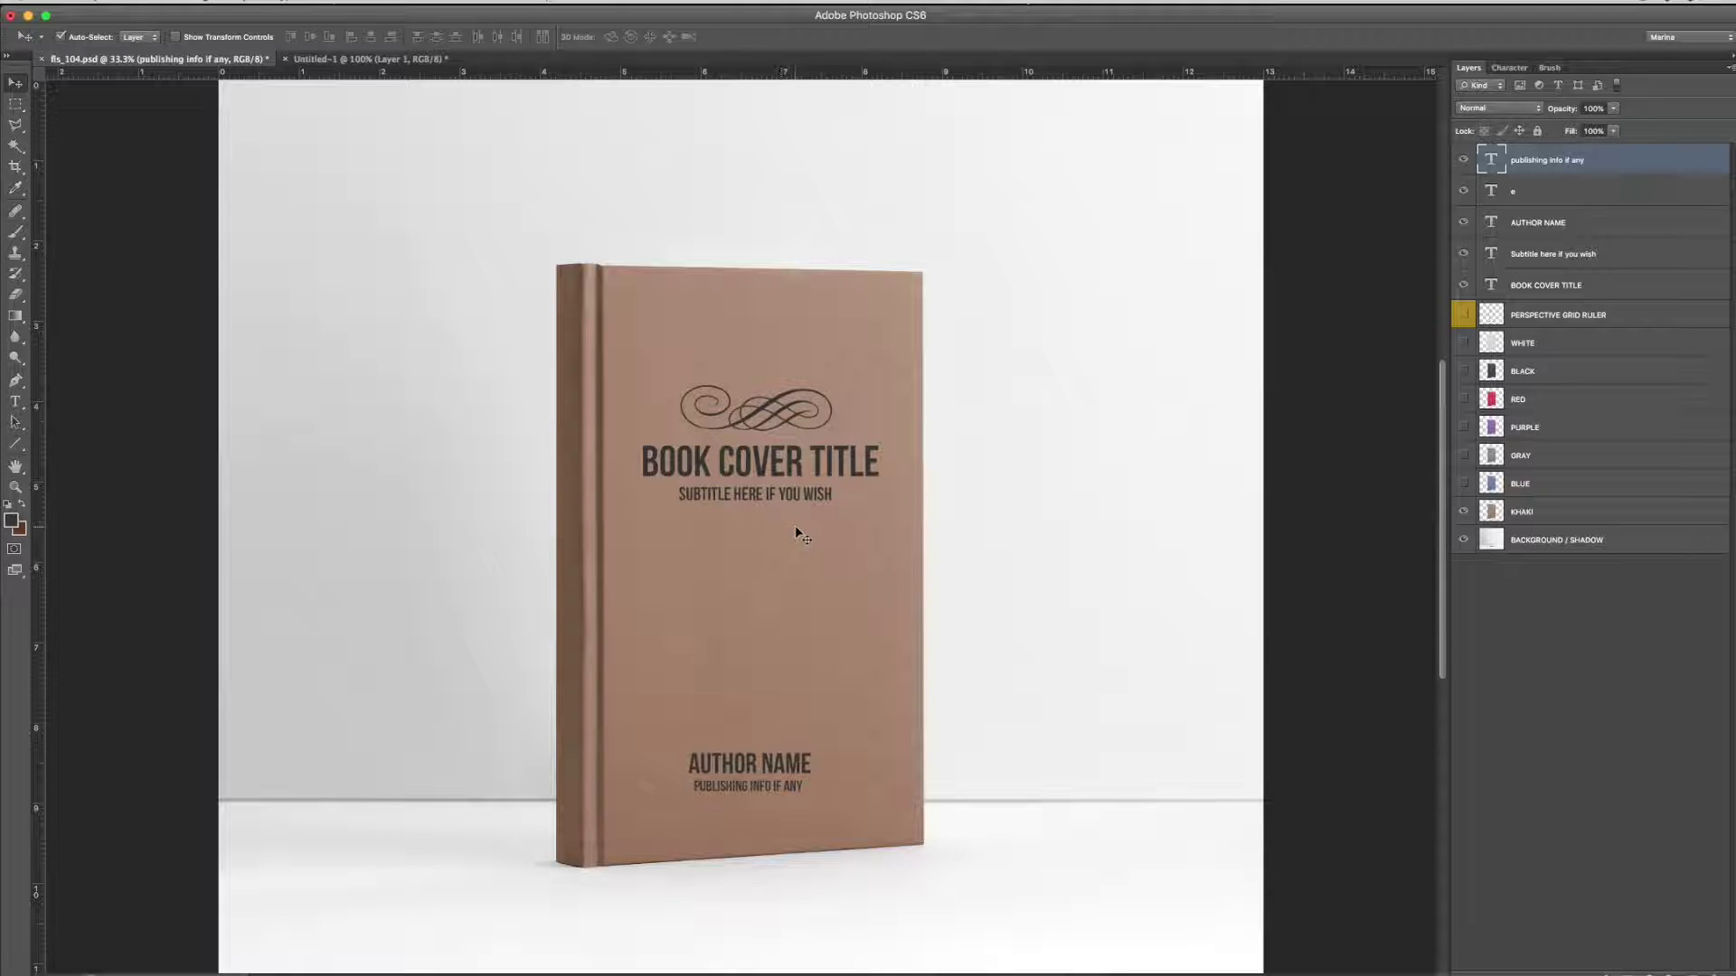
Move the author name and publishing info lines up near the cover's bottom.
drag(789, 765, 642, 741)
click(766, 770)
click(850, 721)
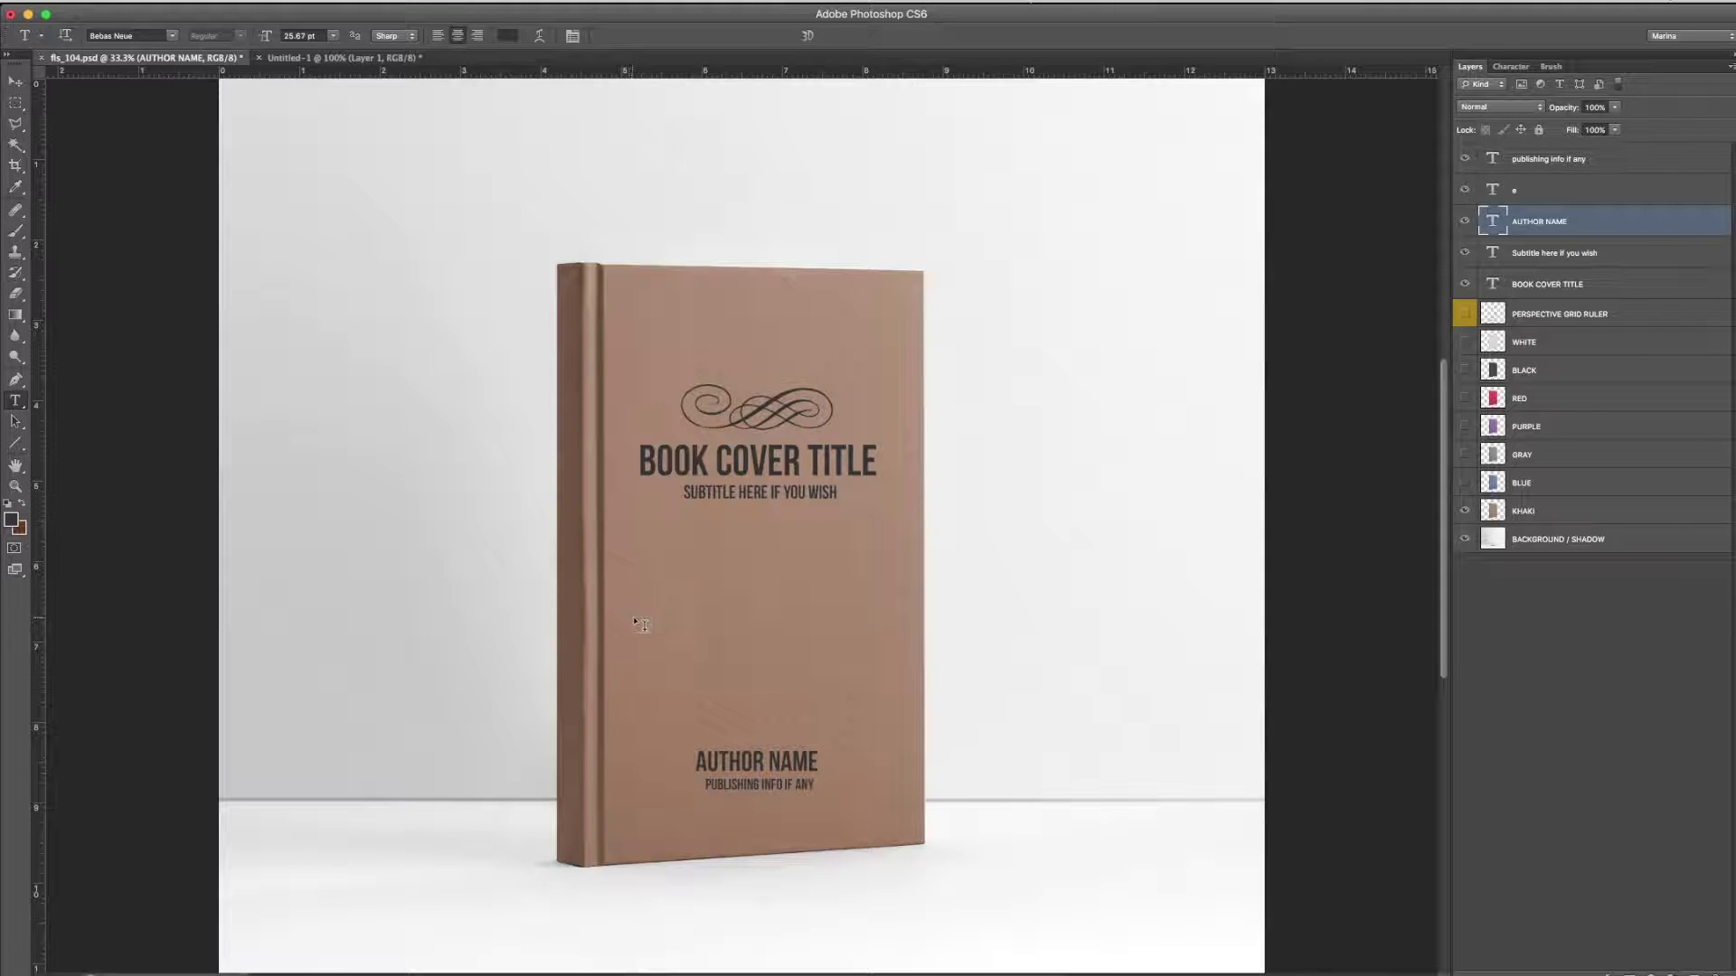
Add 'I am the Spine' text, rotated vertical and placed on the book's spine.
click(648, 599)
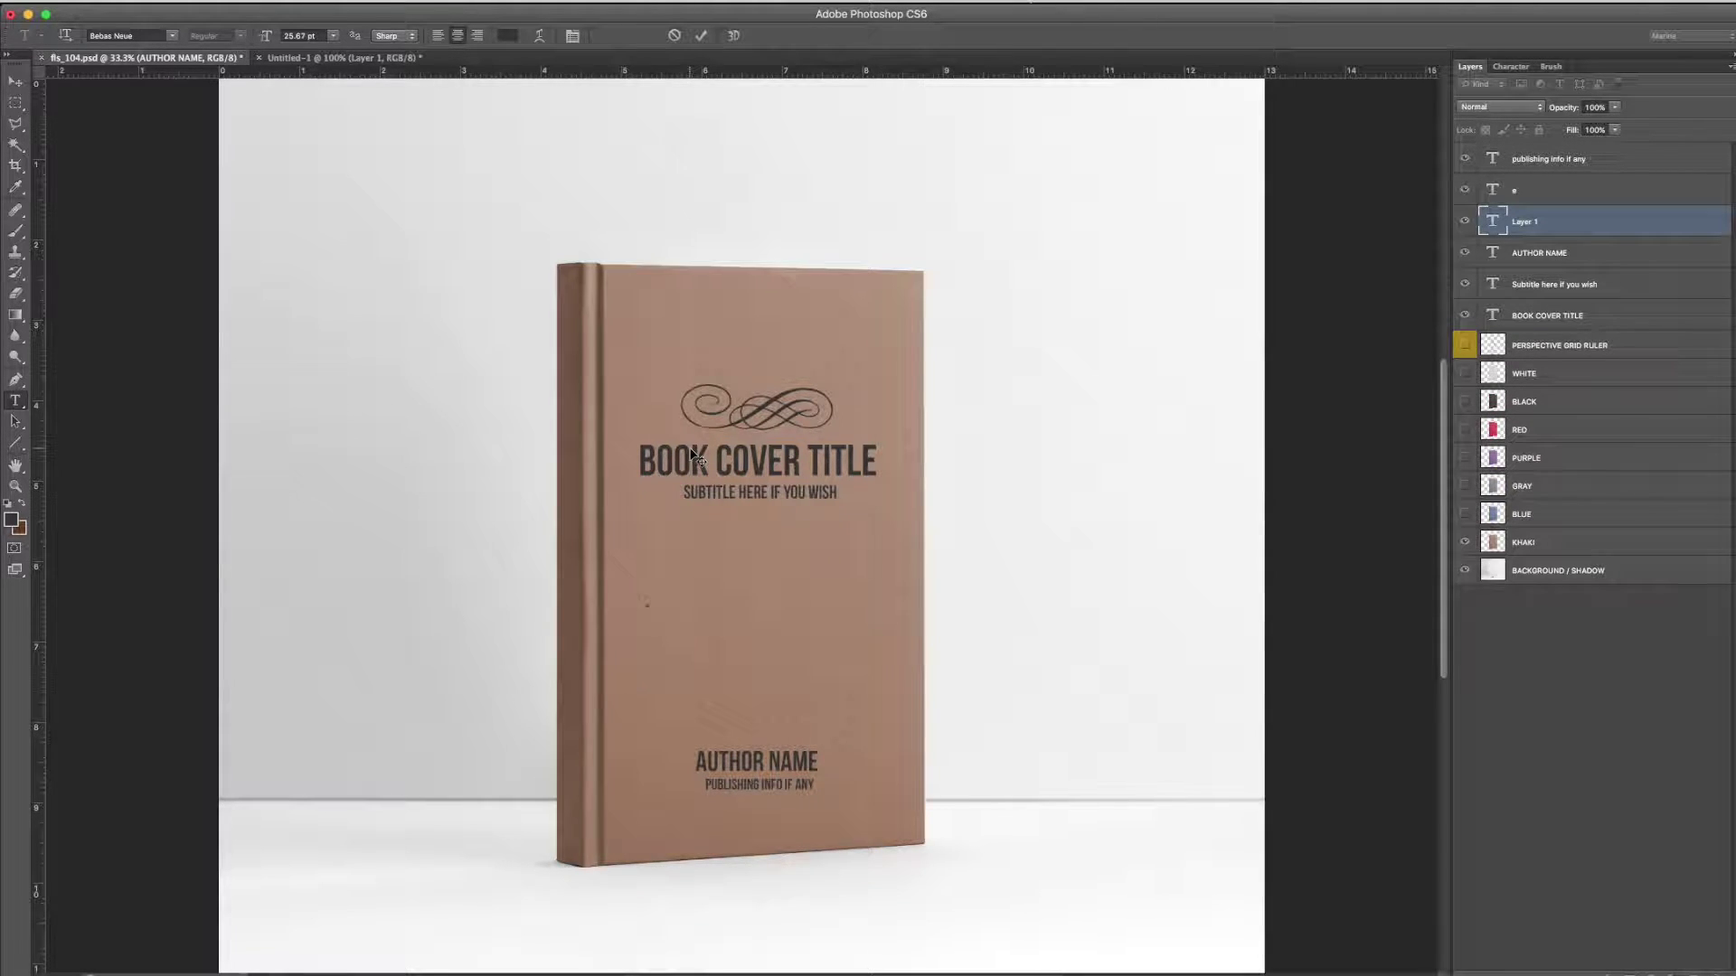
text(I am the Spine)
key(super+Return)
key(super+t)
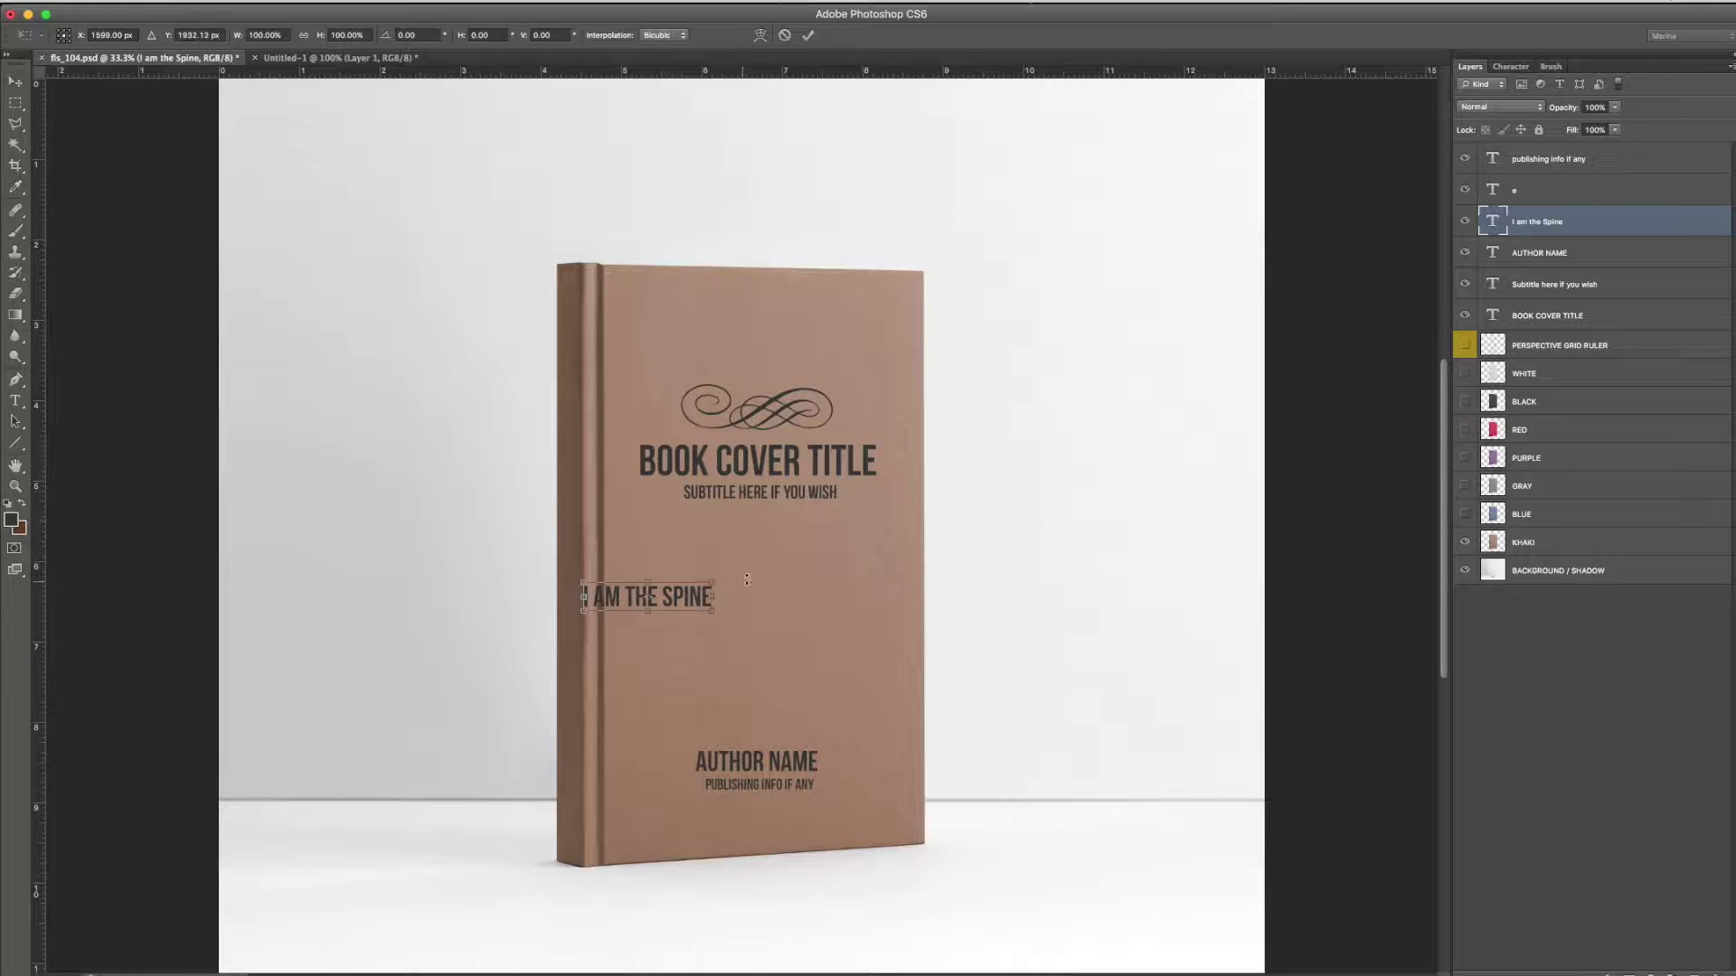
drag(715, 506, 626, 452)
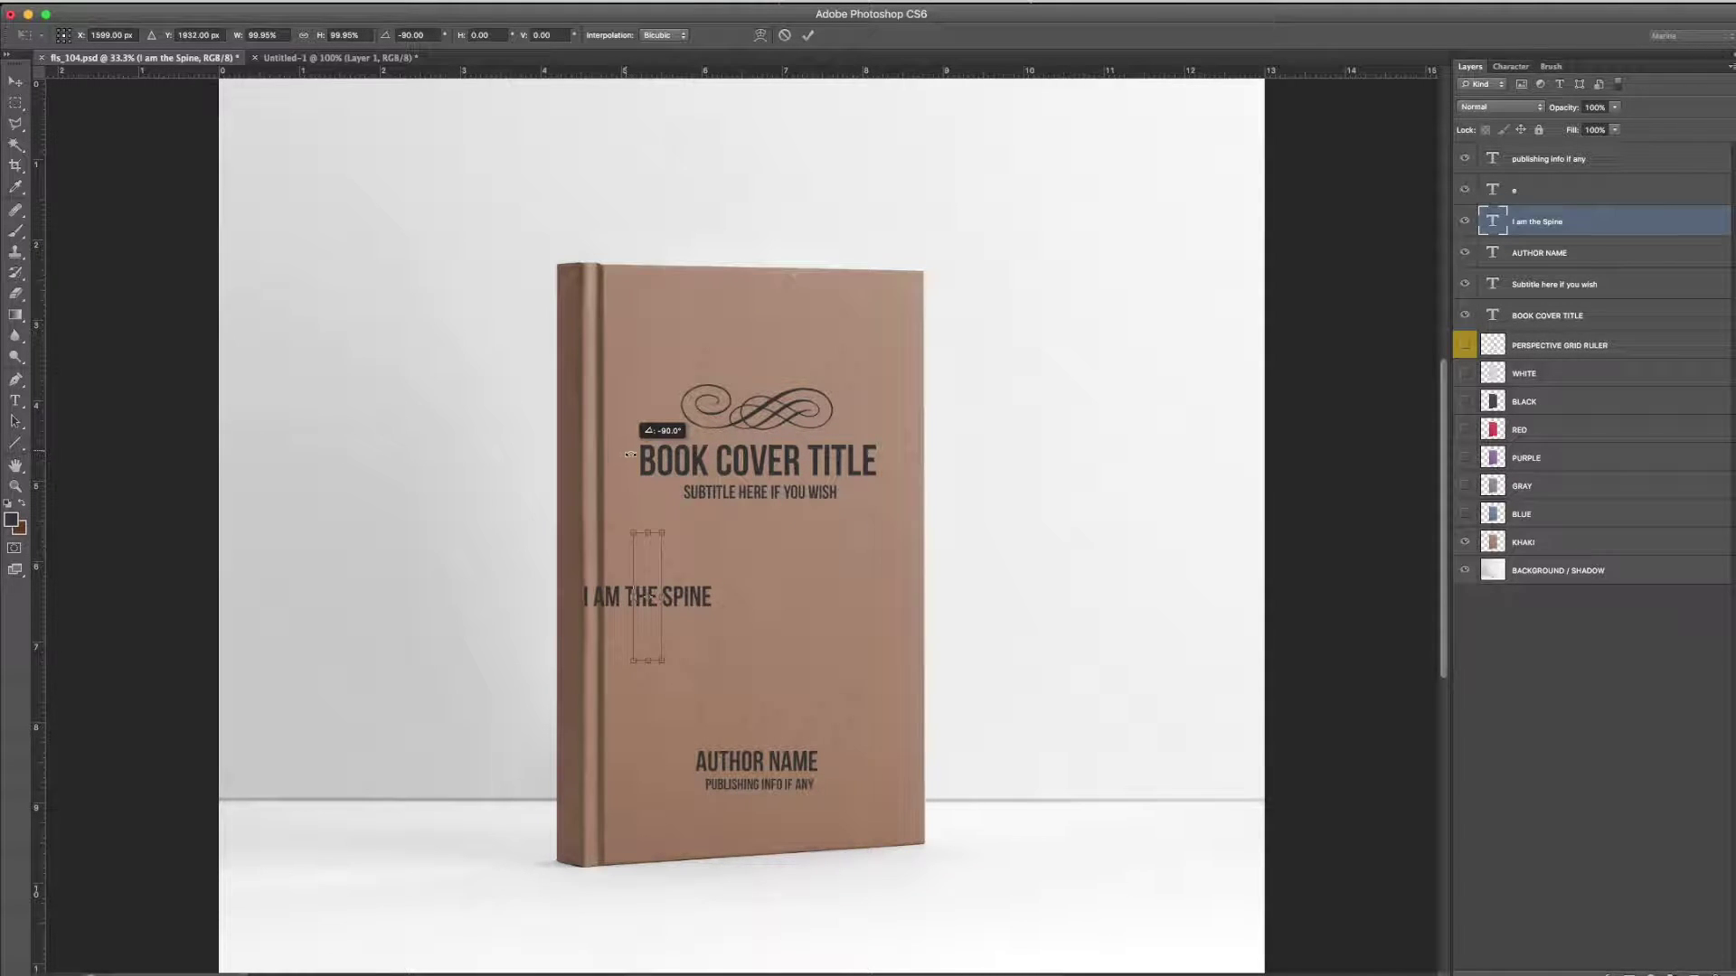
drag(642, 572, 586, 460)
key(Return)
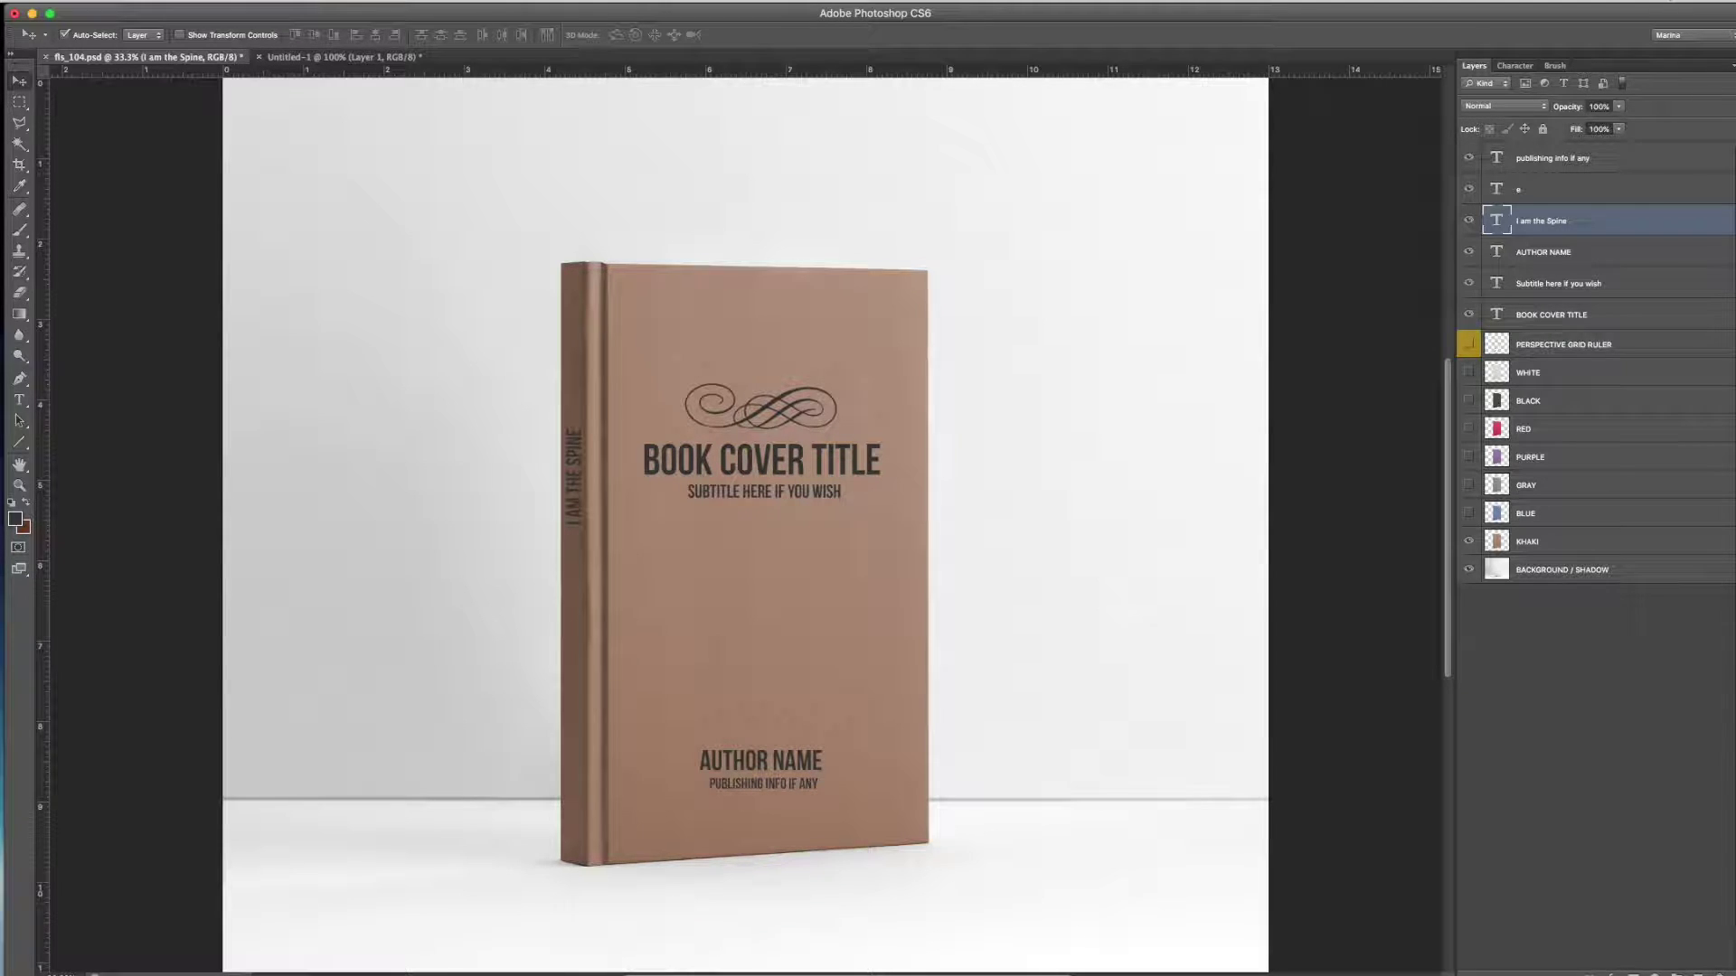
Place the bookspine logo file, scale it to about 10%, and position it at the spine's foot.
drag(1668, 597, 818, 683)
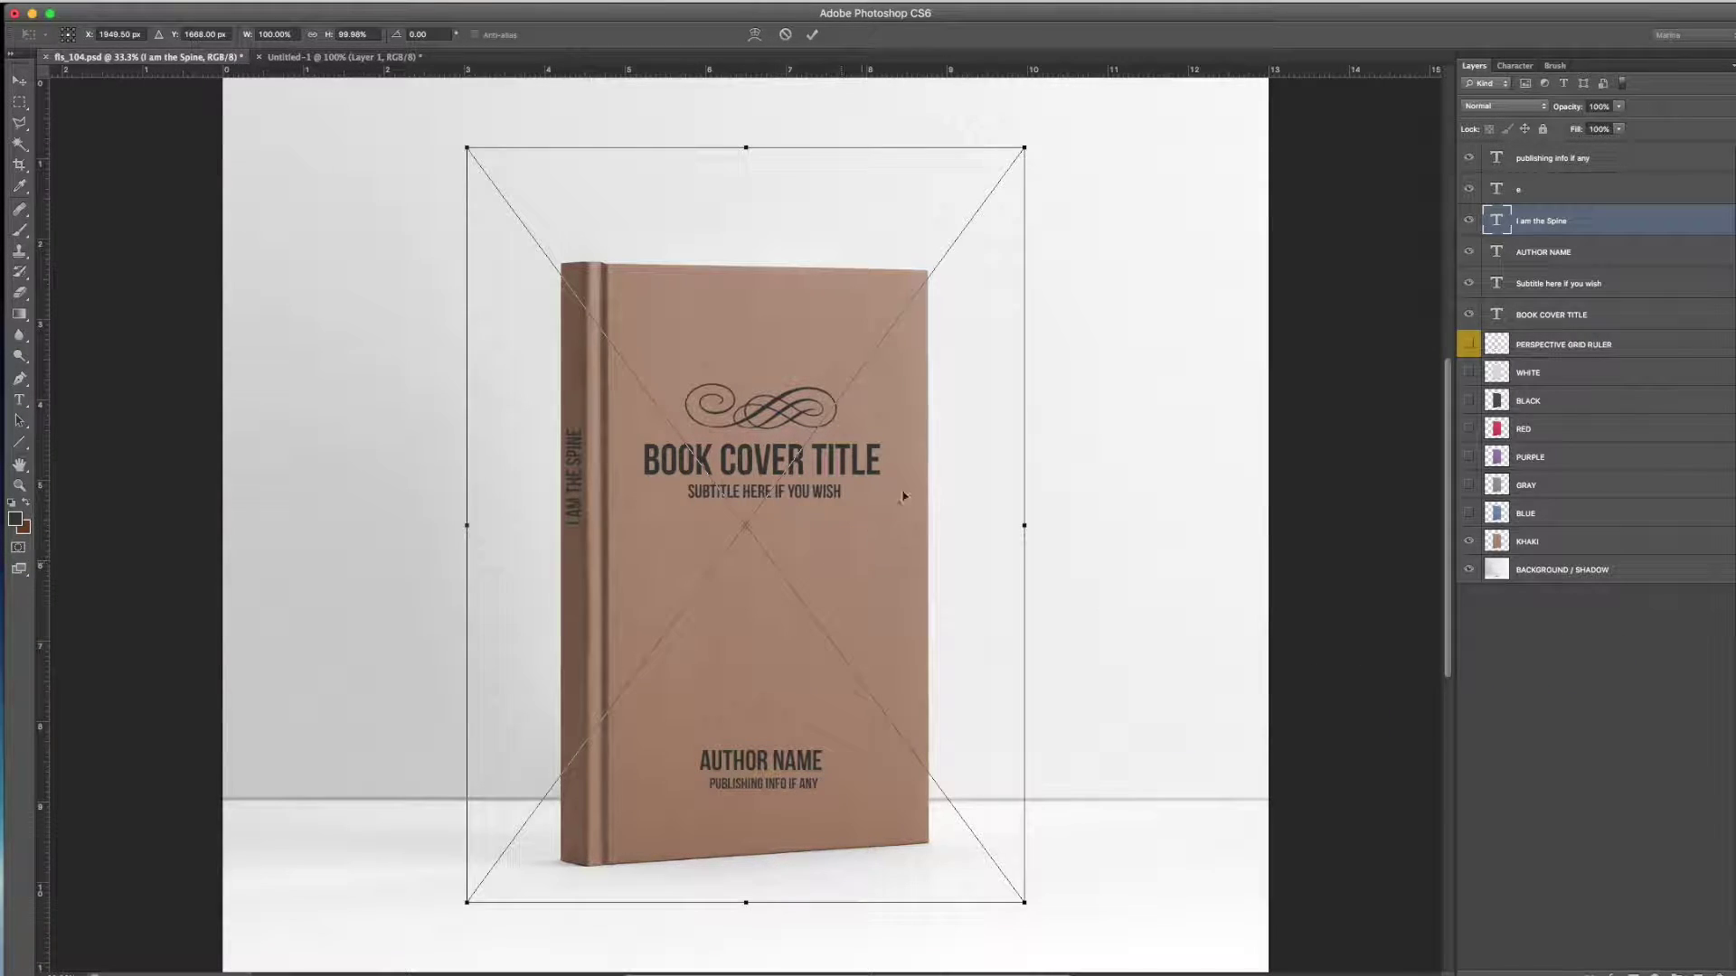
drag(1024, 147, 631, 762)
key(Return)
key(super+t)
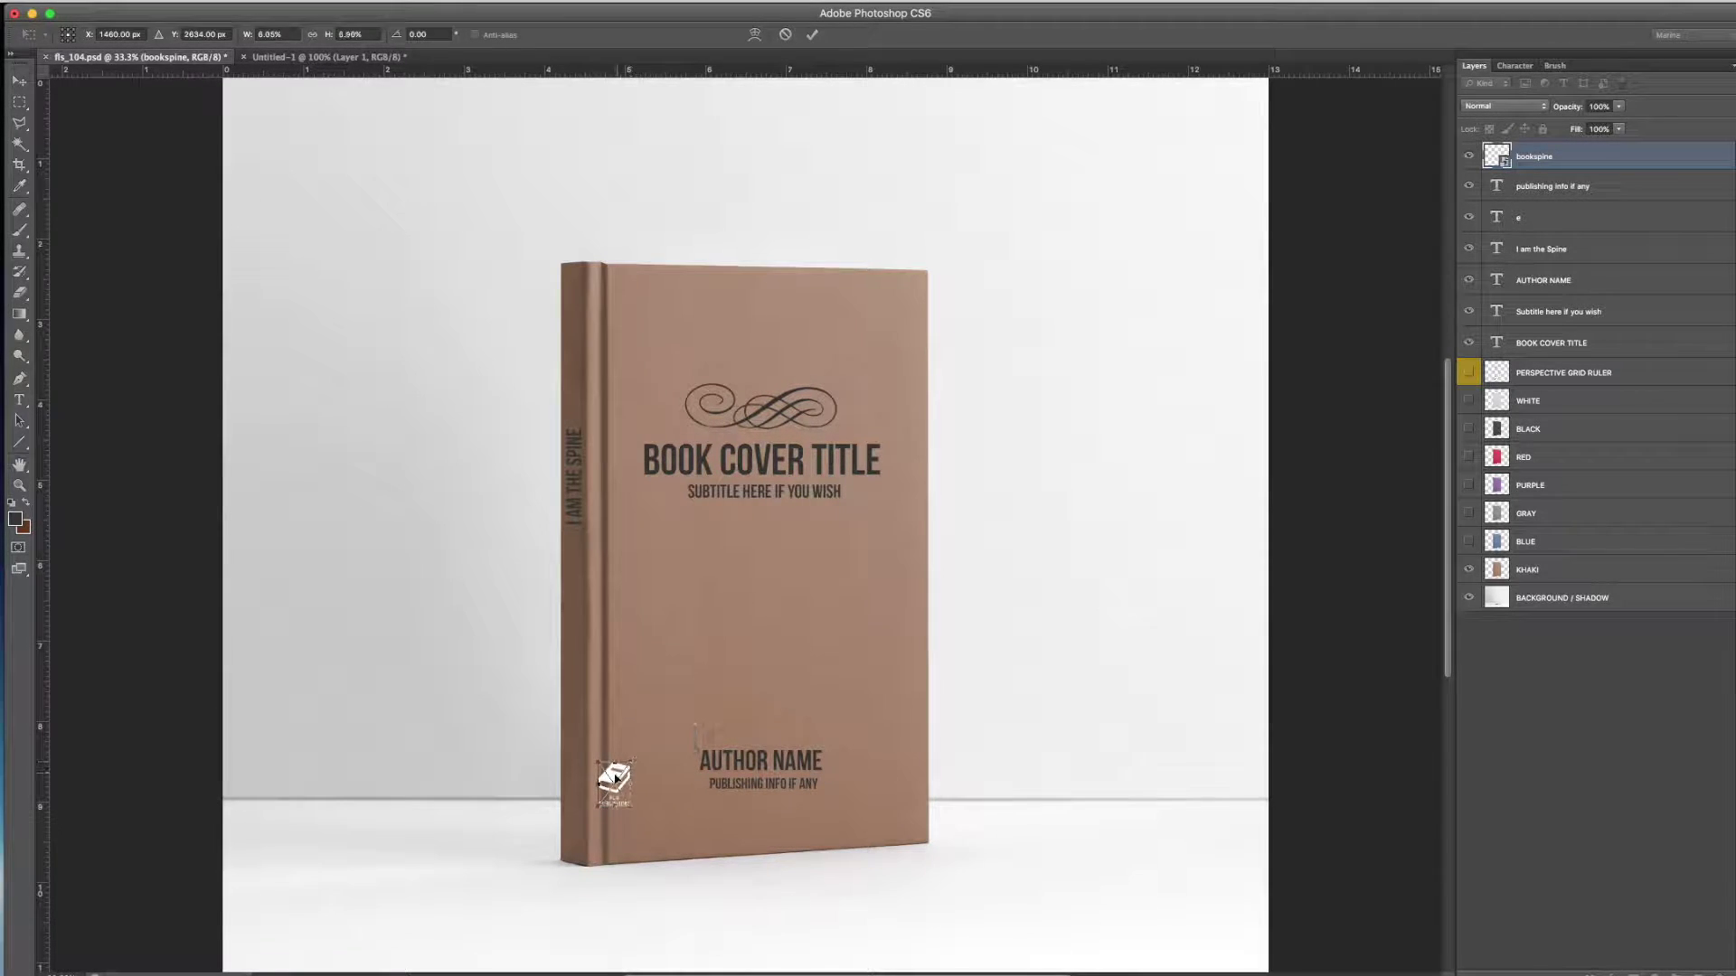
key(Return)
key(m)
click(1488, 345)
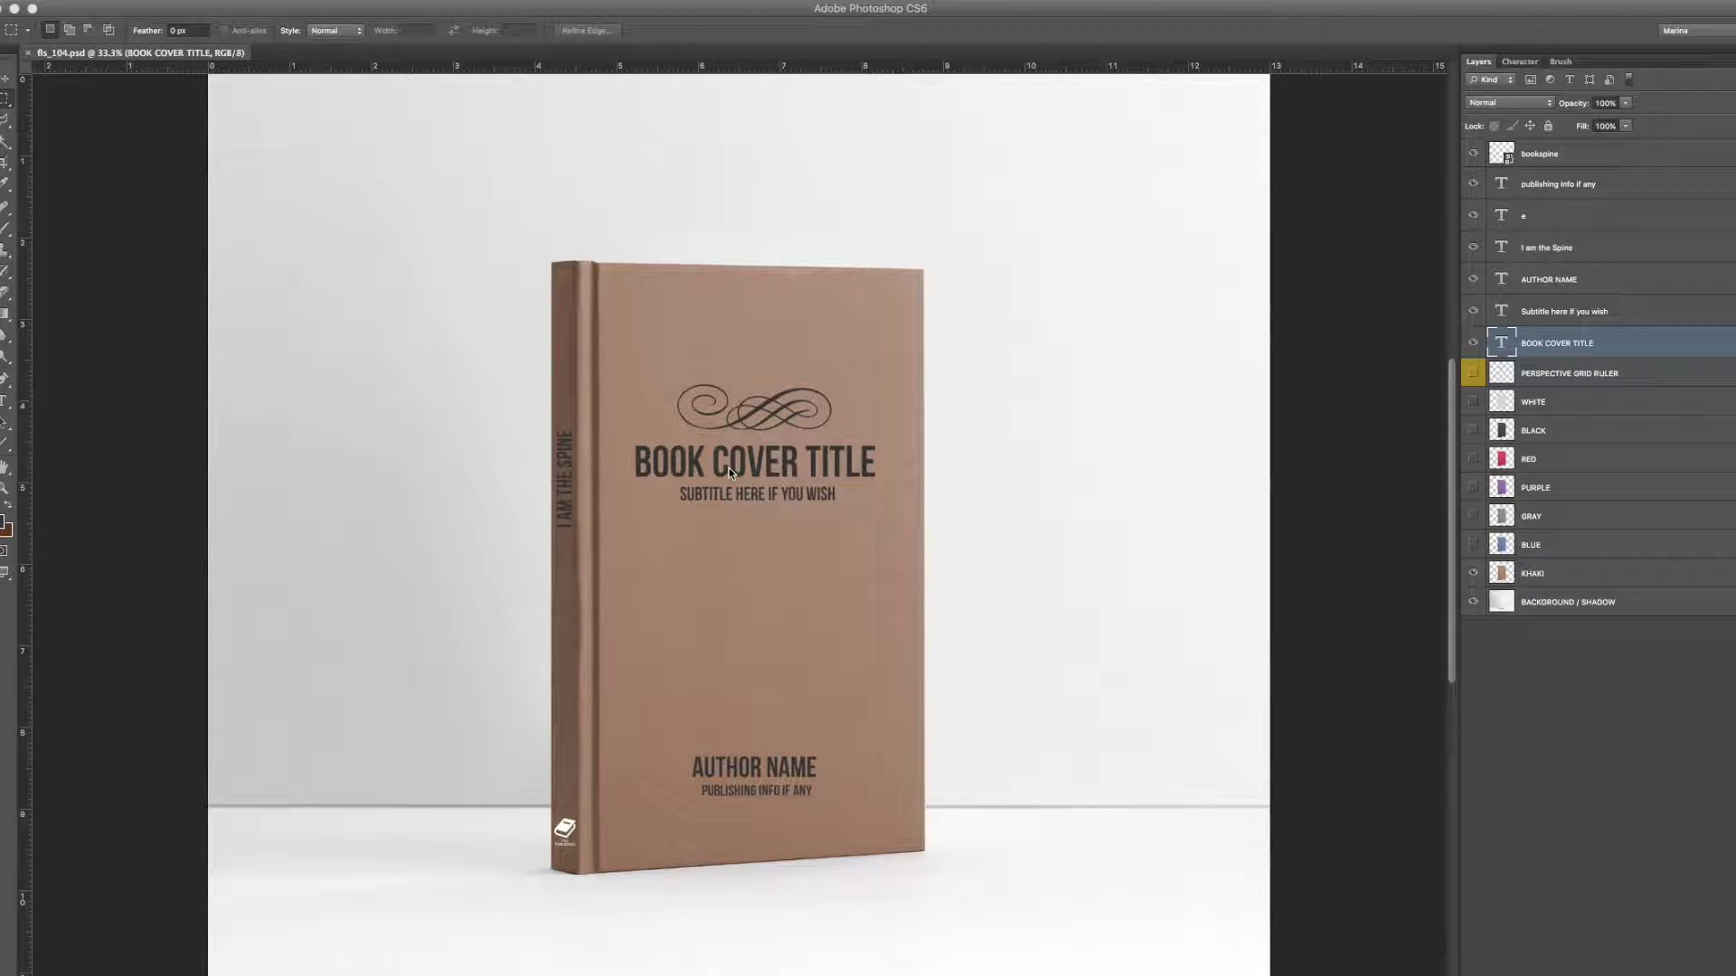
Add a Normal-mode white Drop Shadow to the BOOK COVER TITLE layer.
right_click(1555, 348)
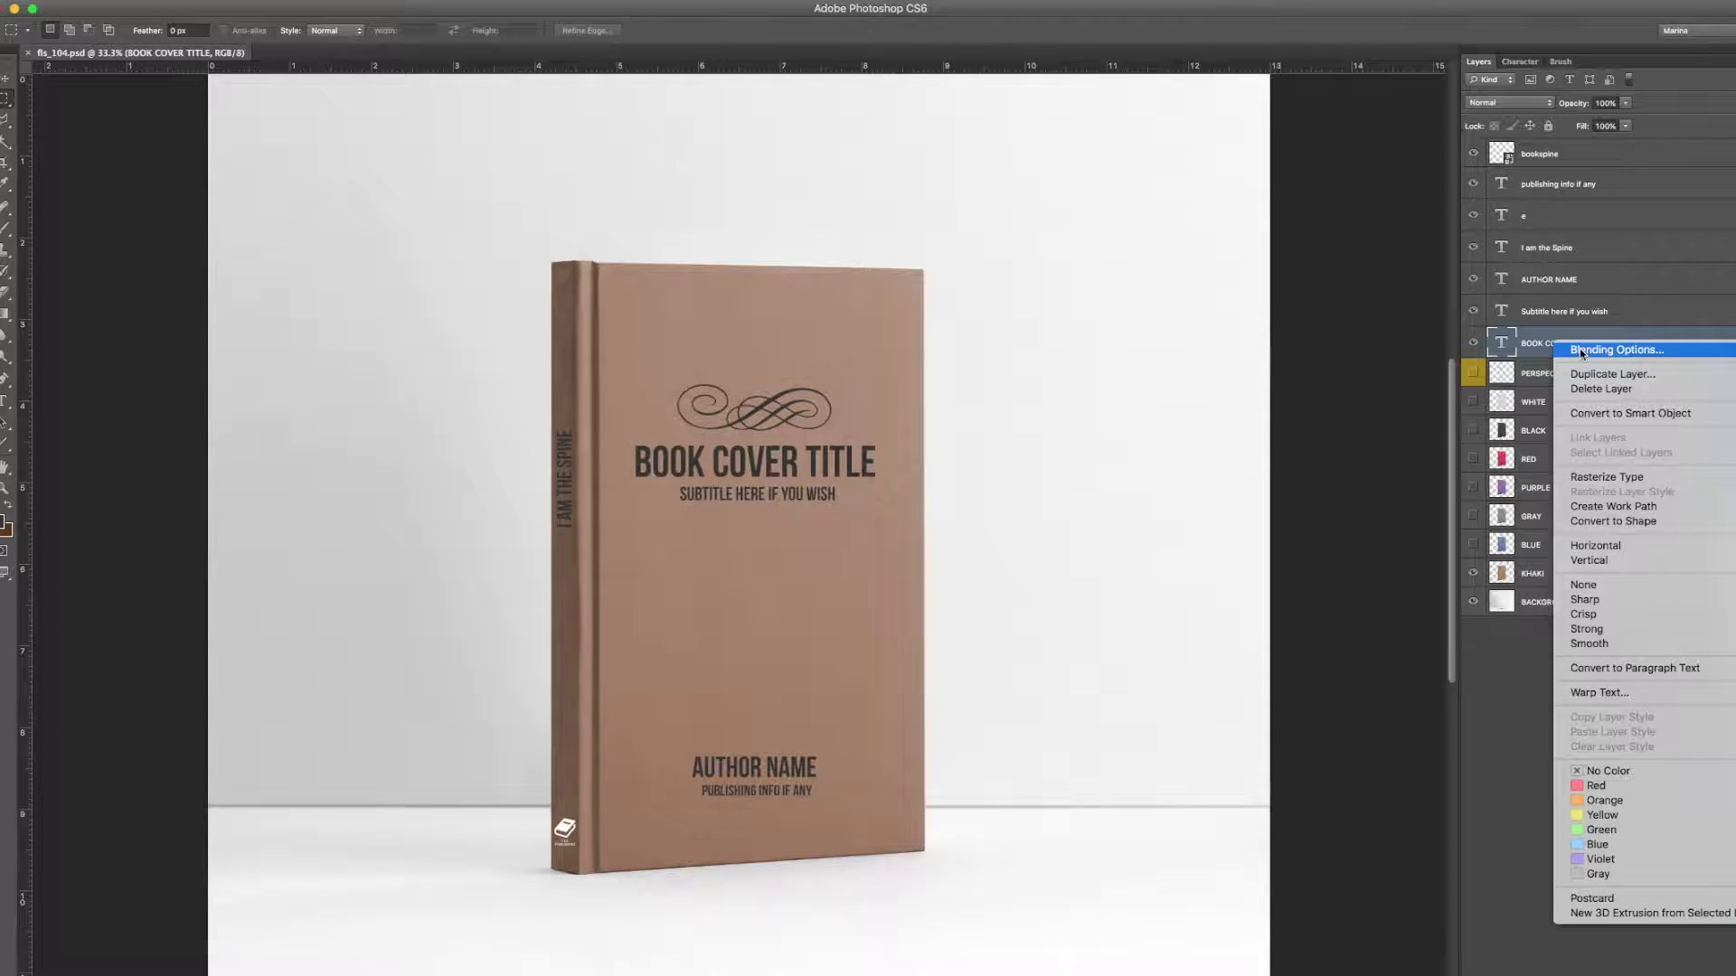
click(1581, 352)
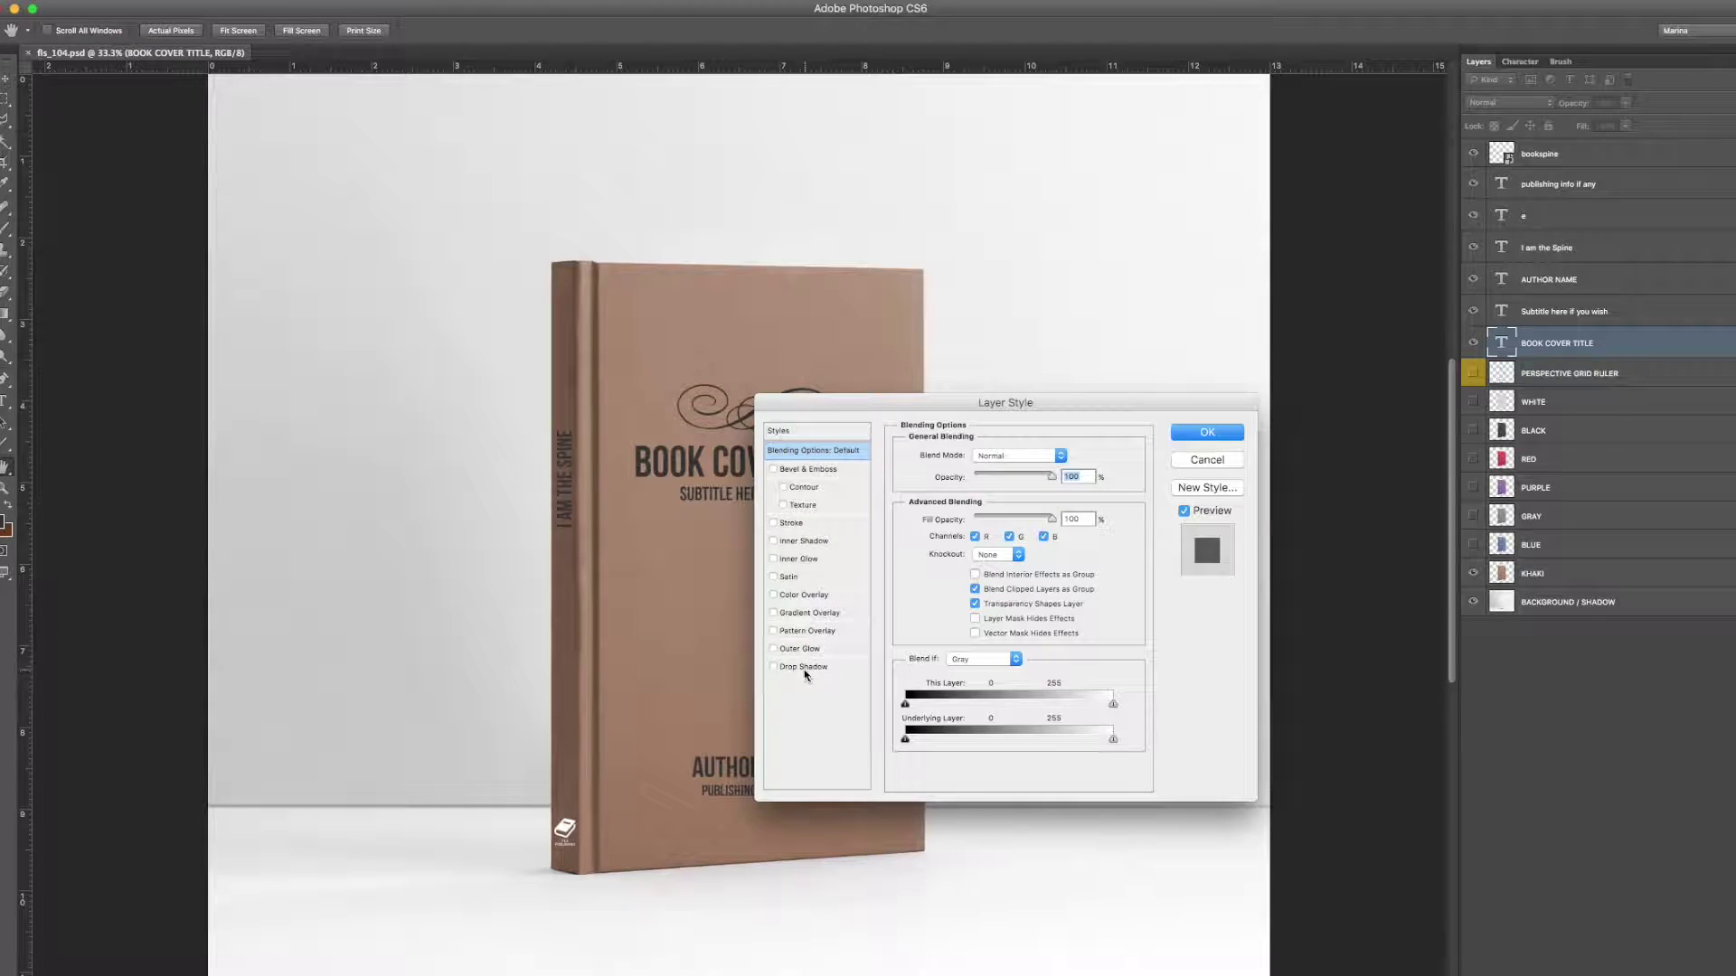
click(805, 669)
drag(1097, 407, 1279, 307)
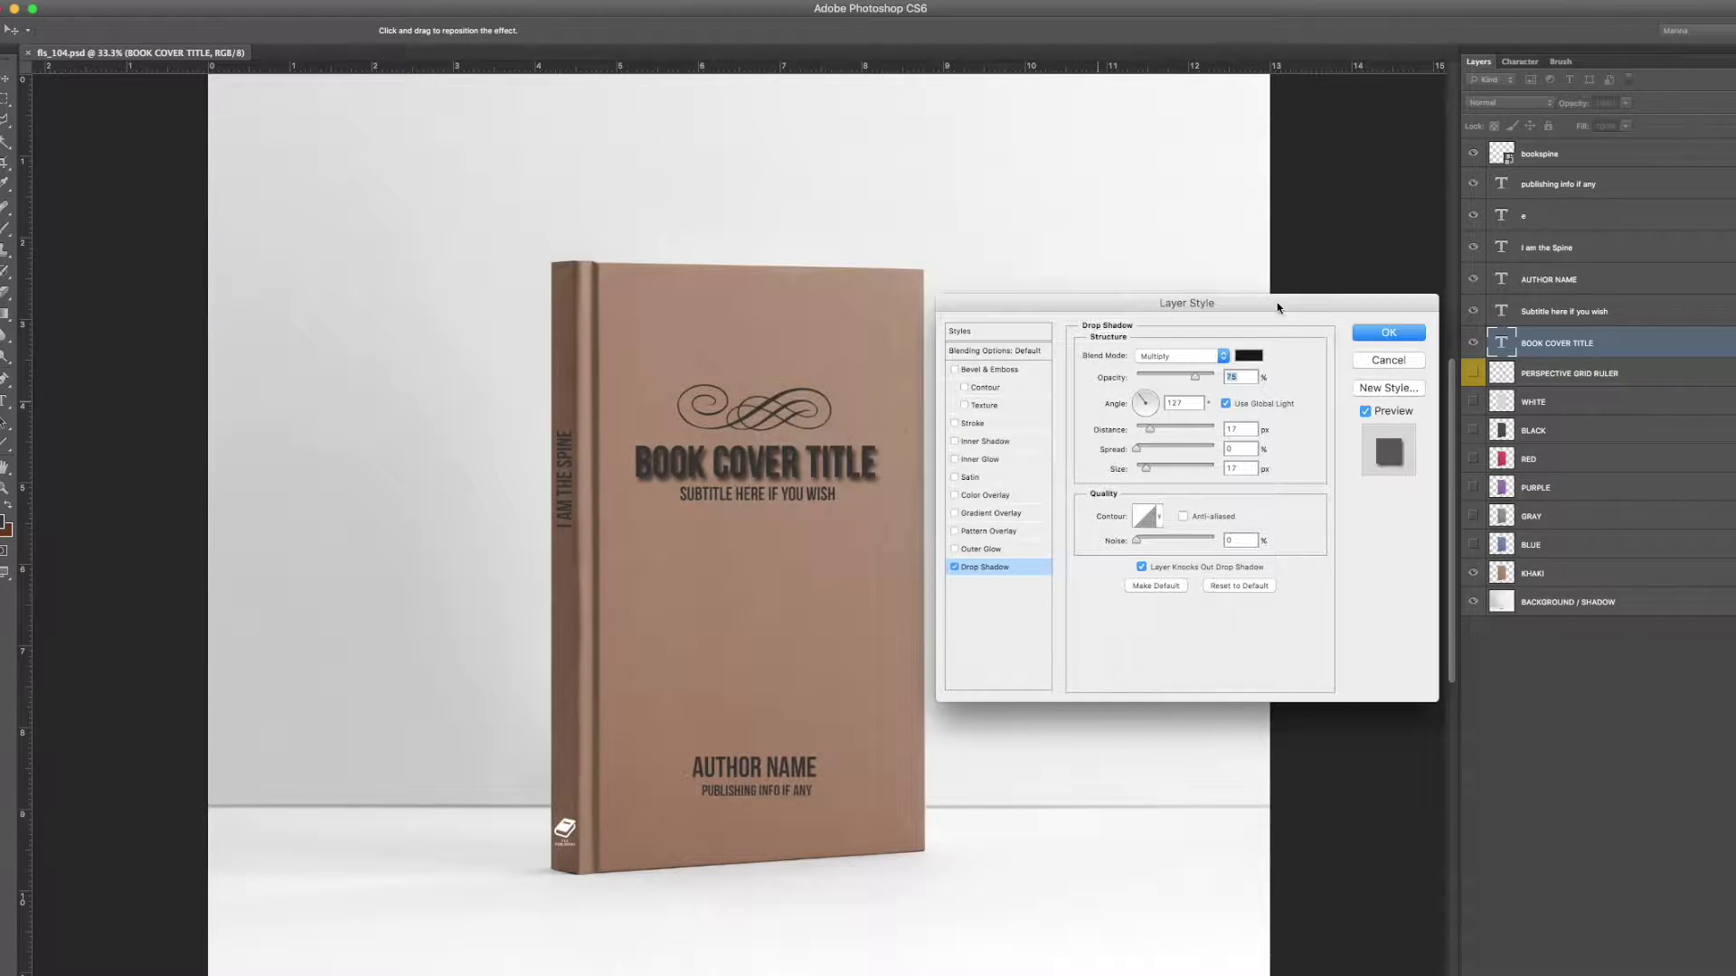
click(1185, 358)
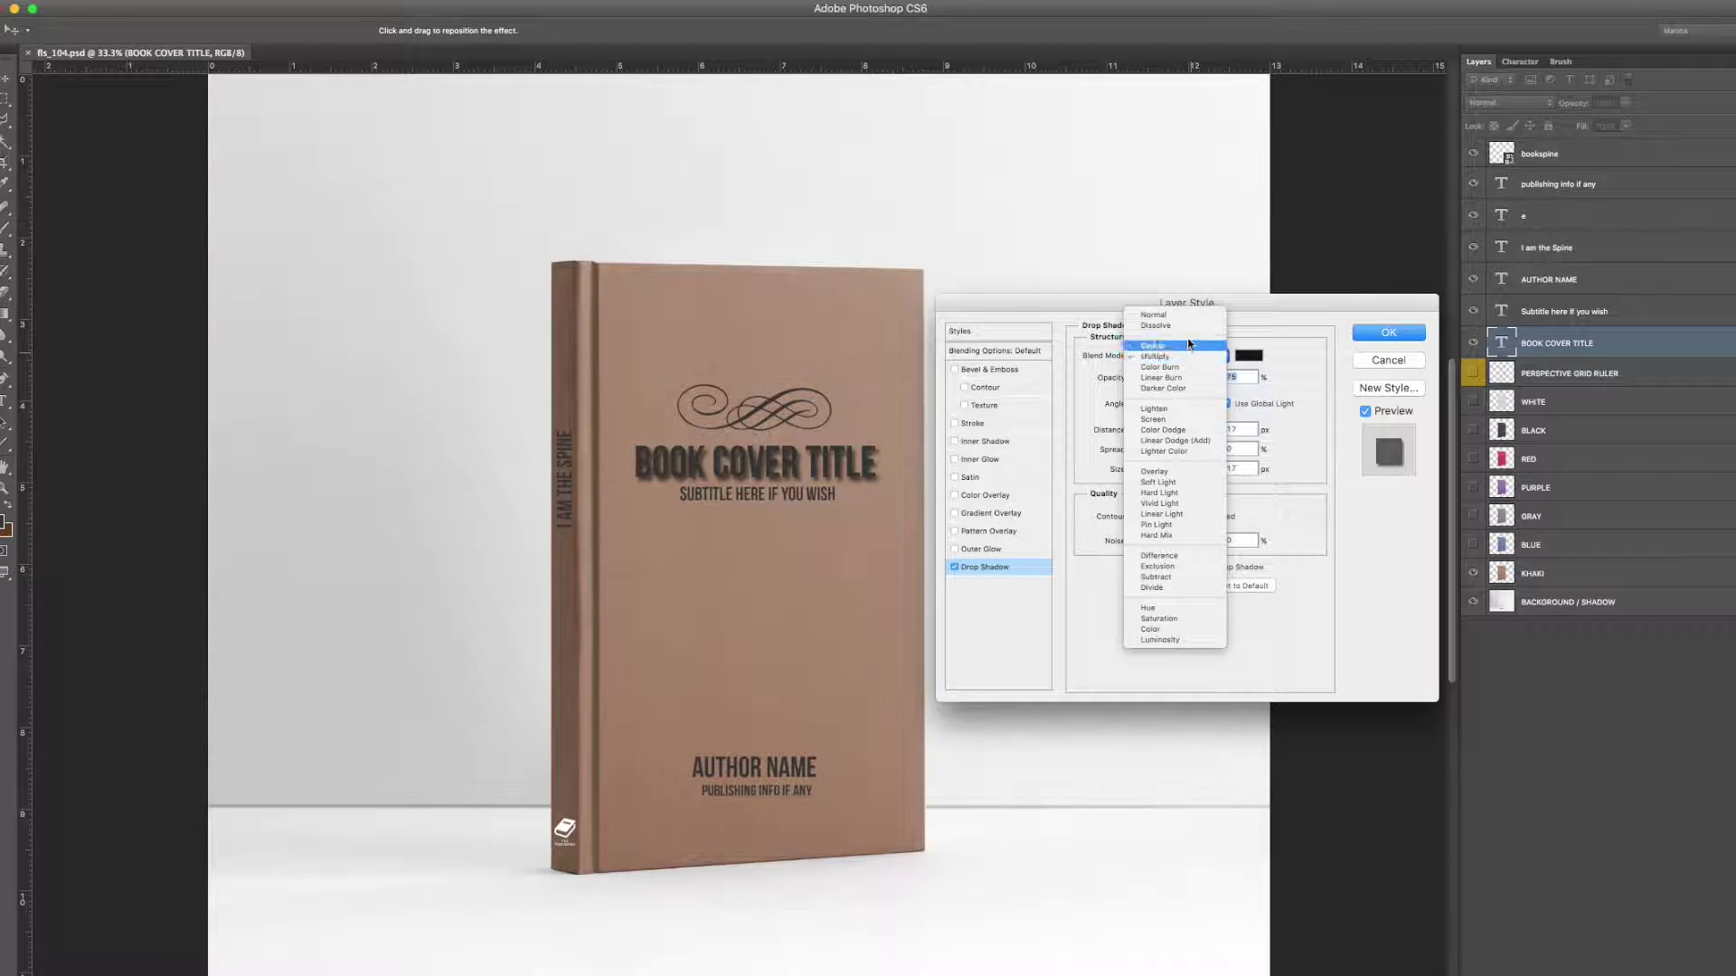
click(1186, 315)
click(1248, 357)
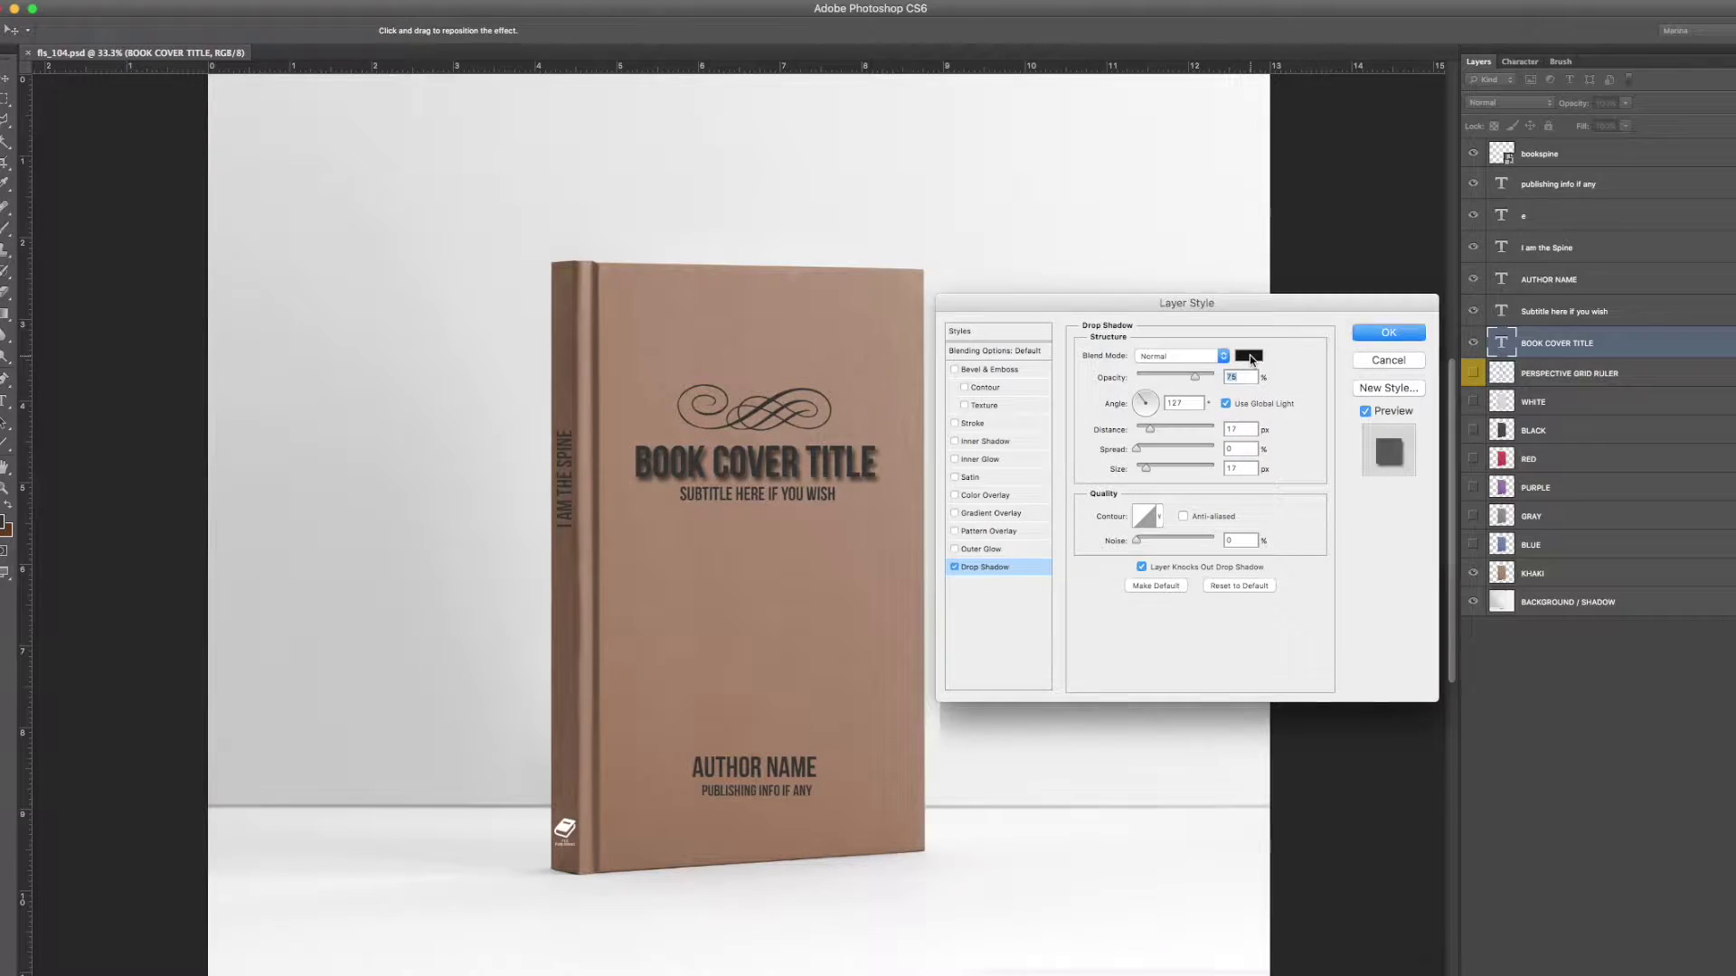
drag(1013, 667, 986, 640)
click(1364, 629)
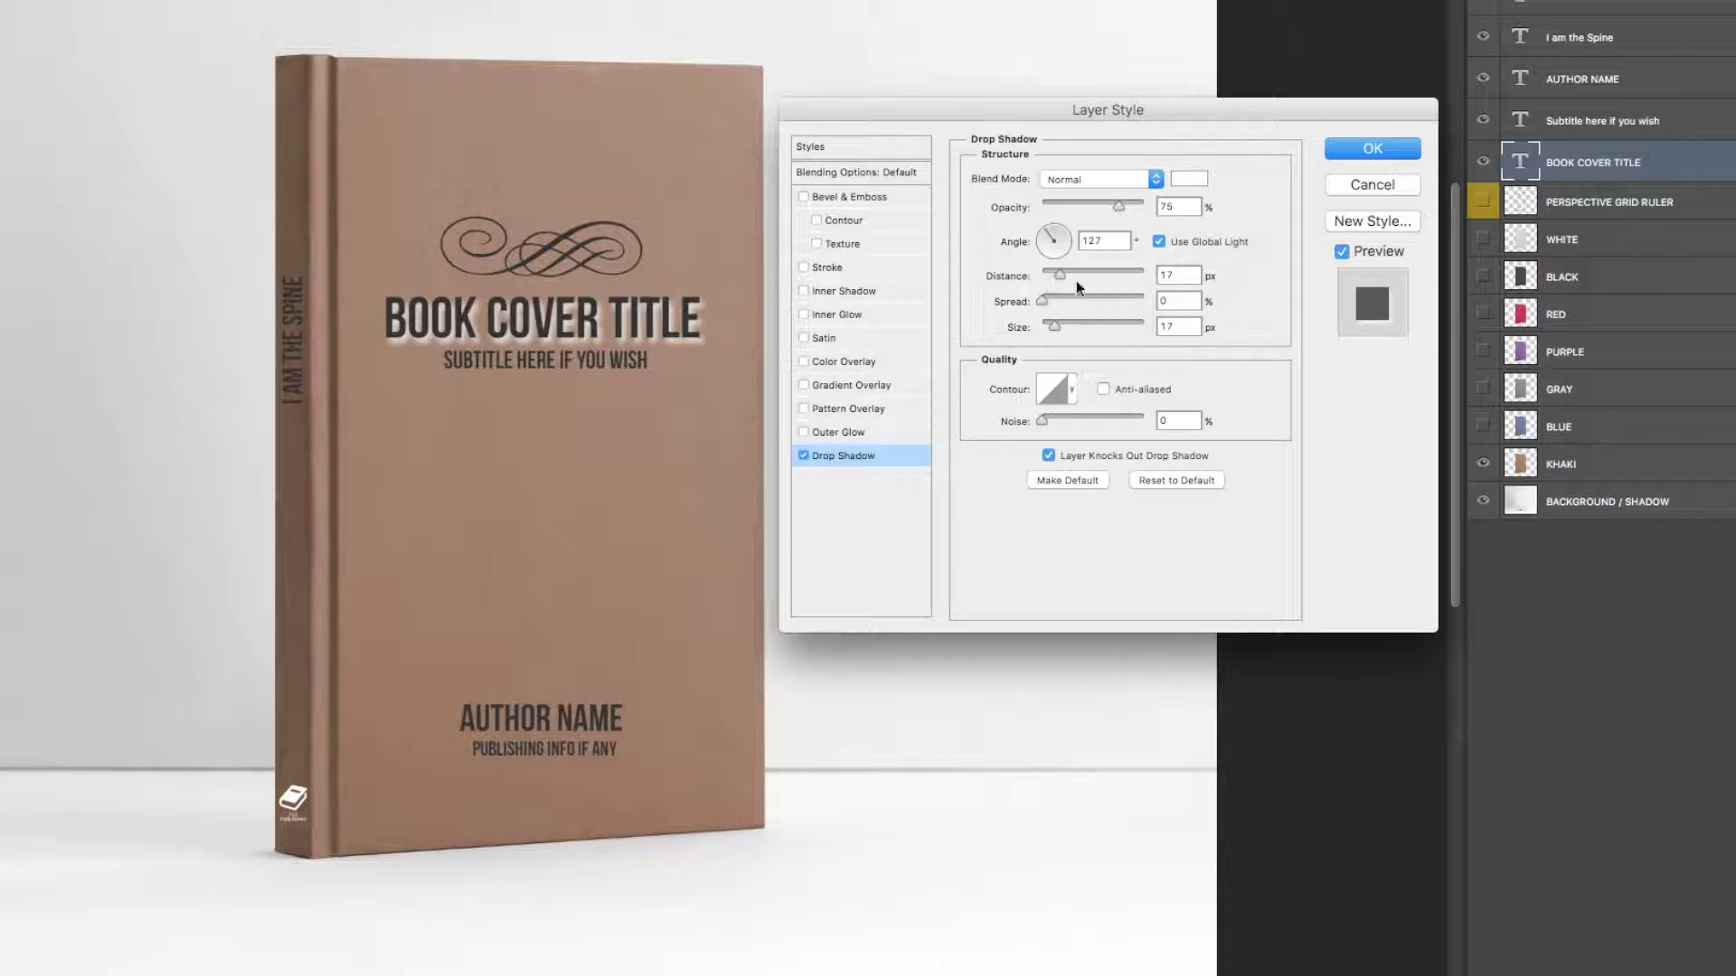
Set the drop shadow to 1 px distance and 1 px size with slightly lower opacity.
double_click(1165, 276)
text(1)
key(Tab)
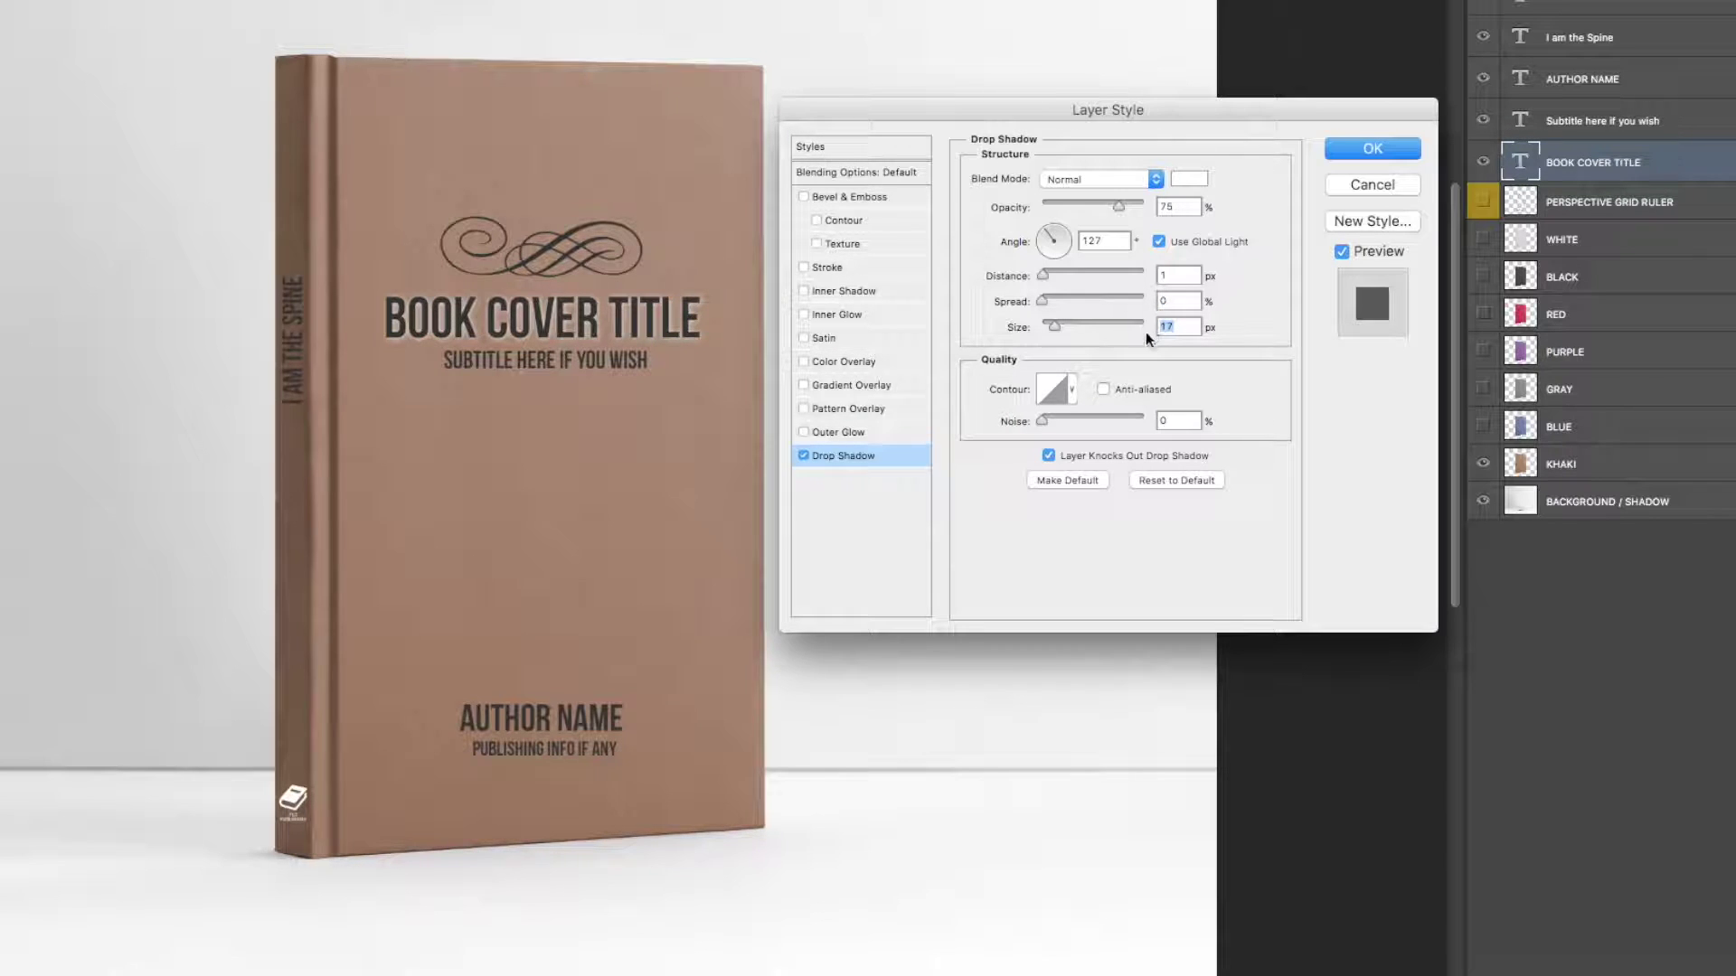
drag(1054, 326, 1041, 328)
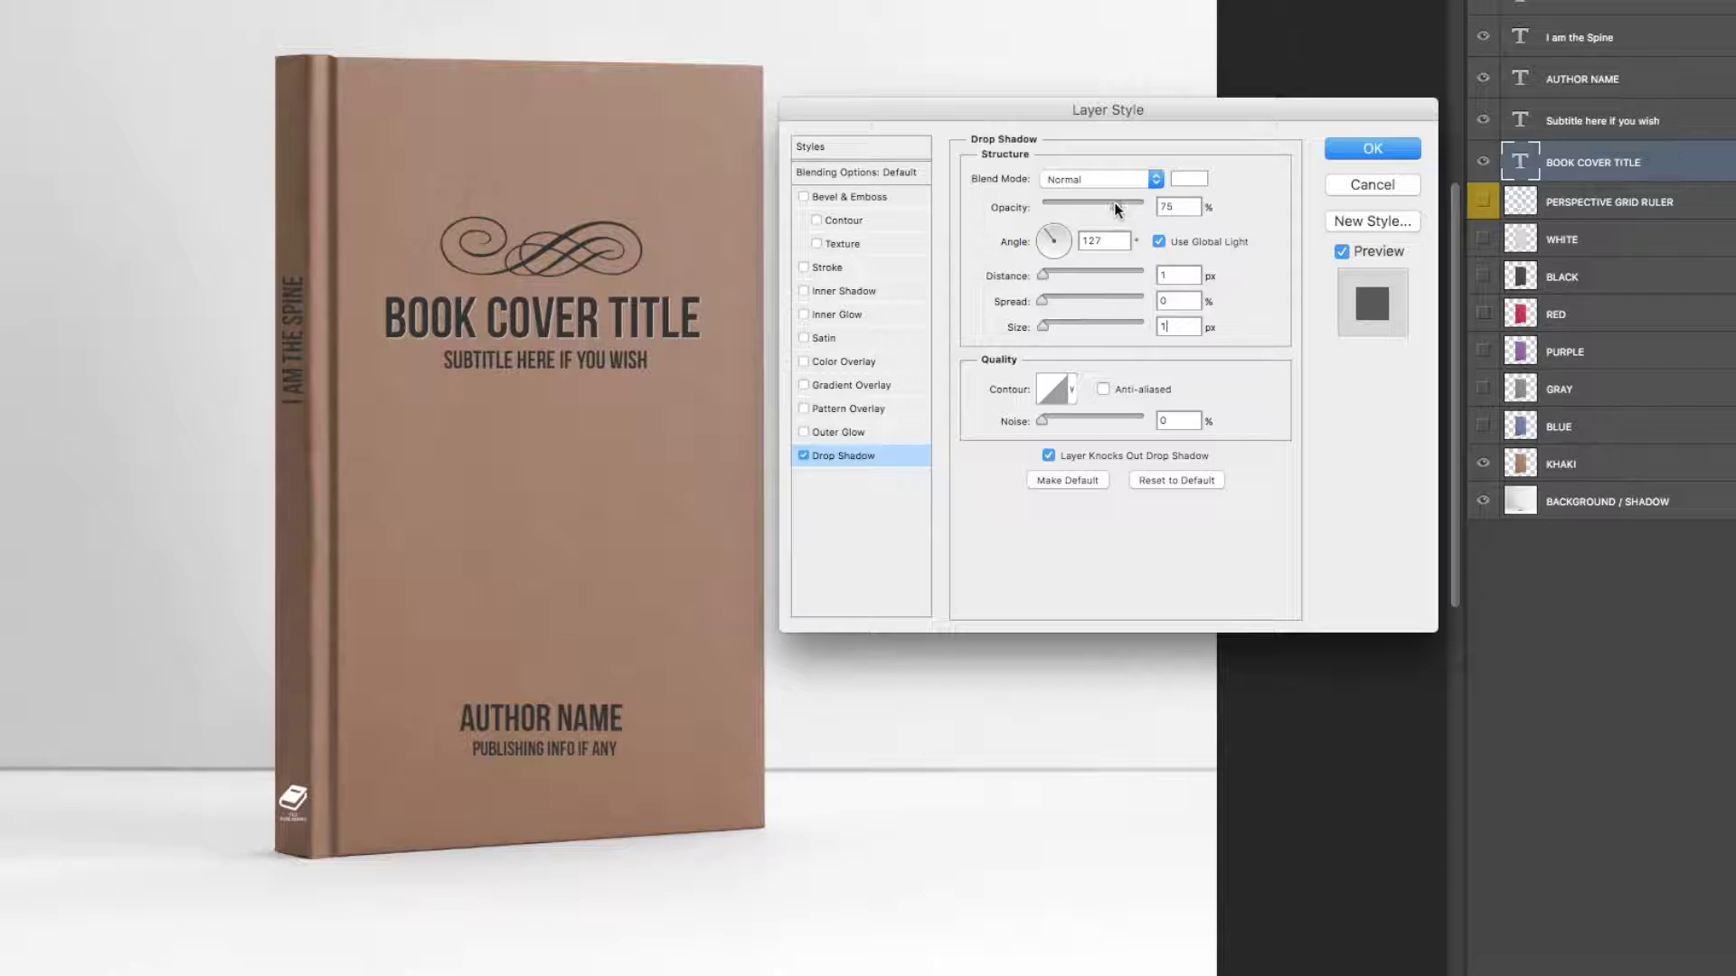
drag(1118, 205, 1105, 210)
Add a Color Overlay in the cover's brown darkened to #6b5444.
click(848, 361)
click(1189, 178)
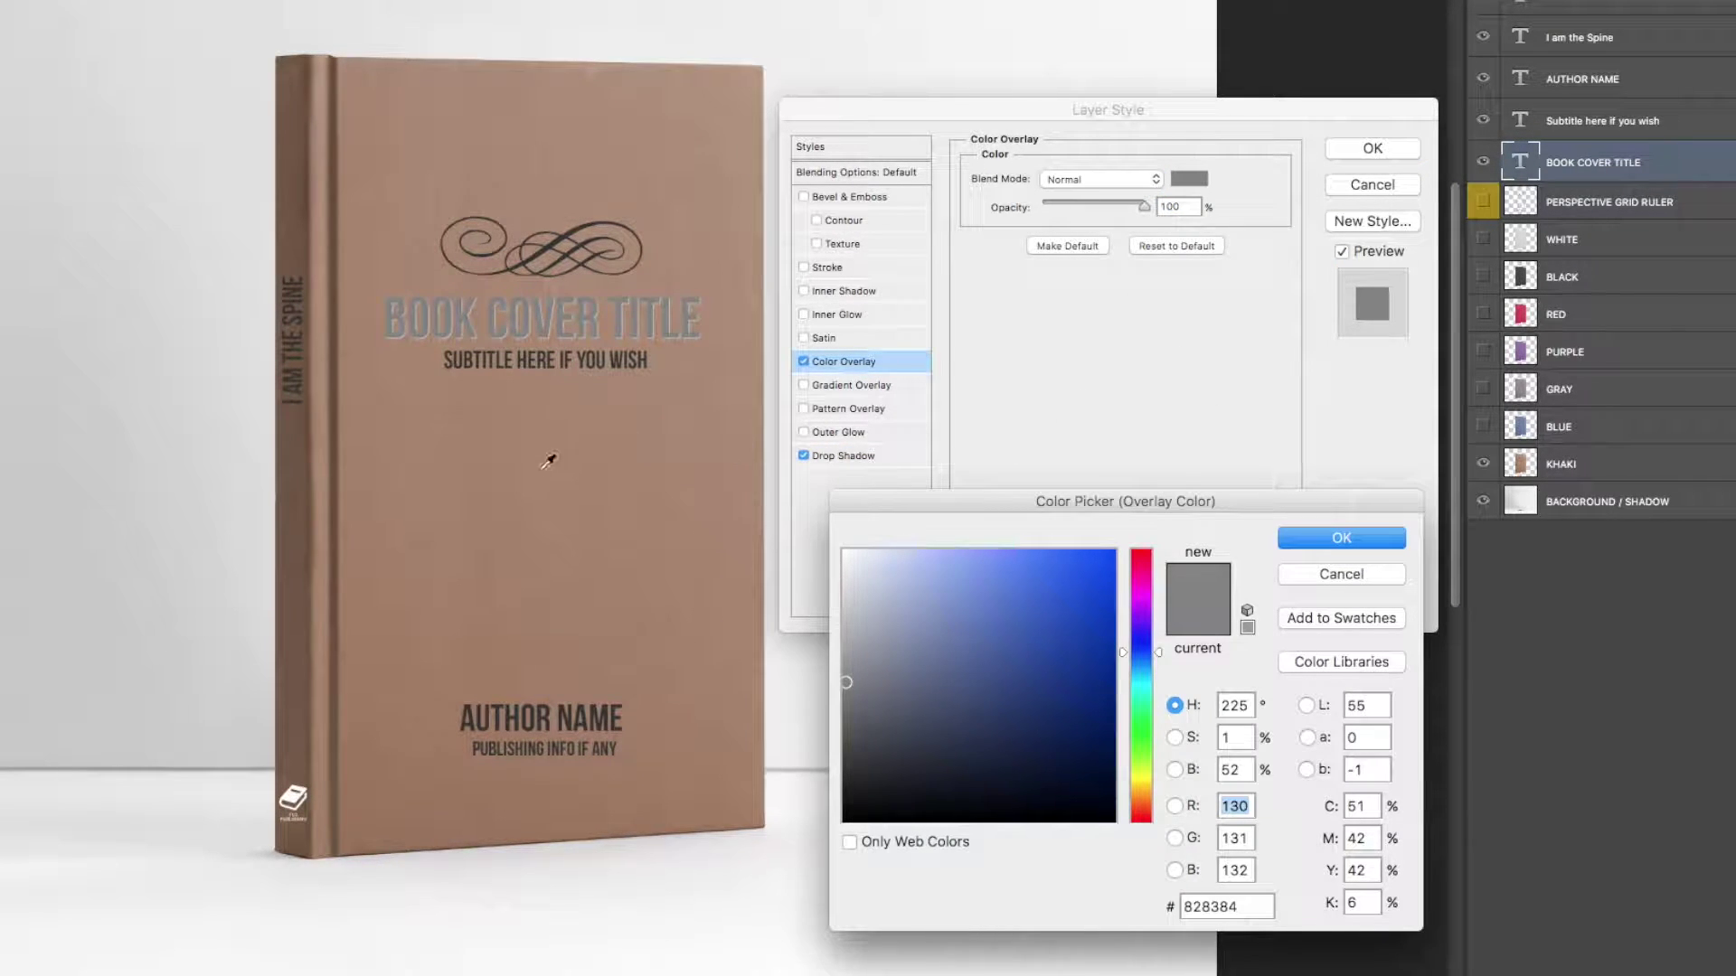
click(549, 497)
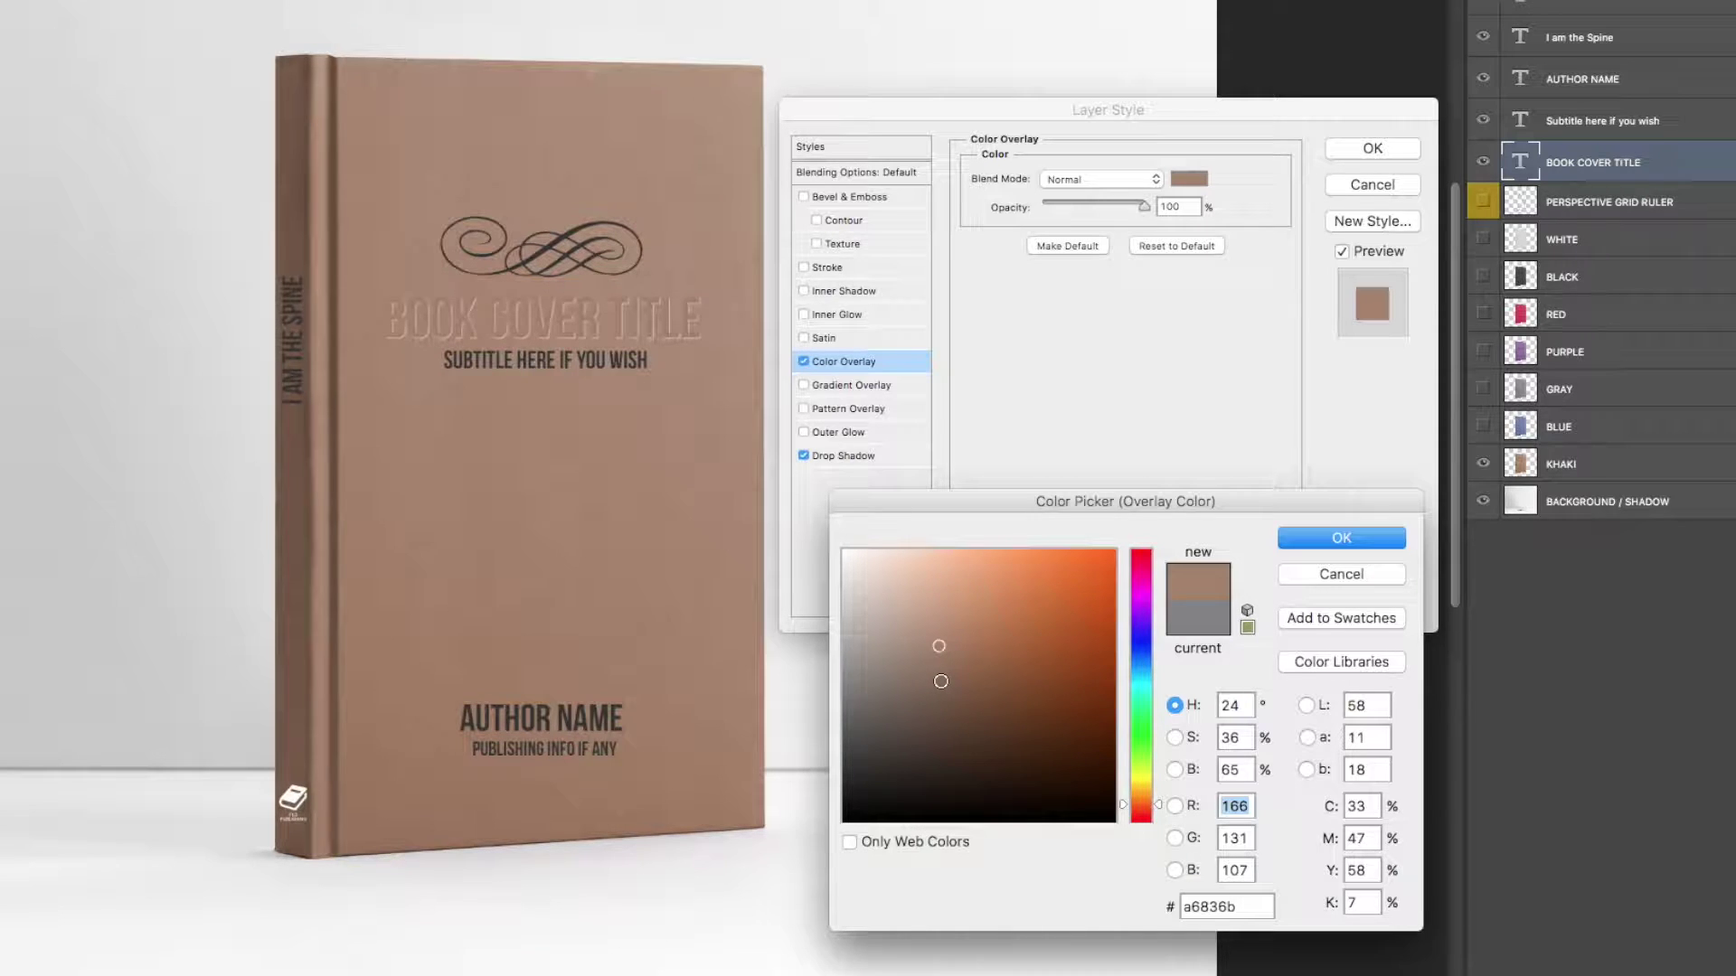
drag(940, 682, 943, 708)
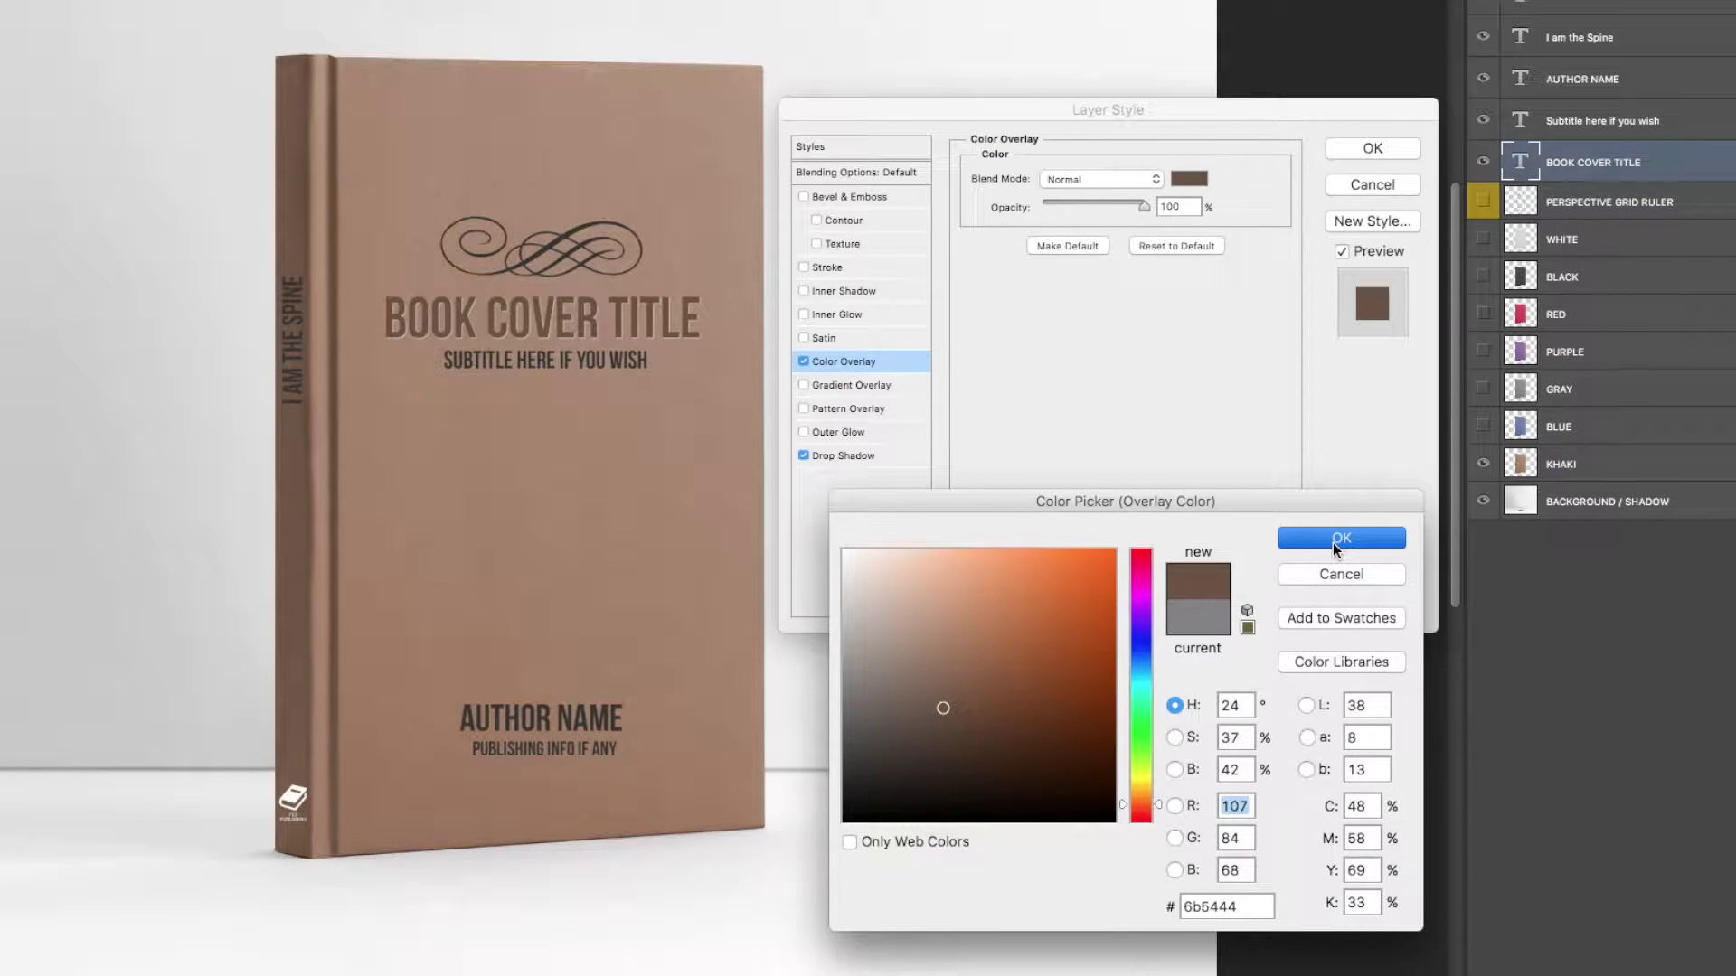
click(1331, 540)
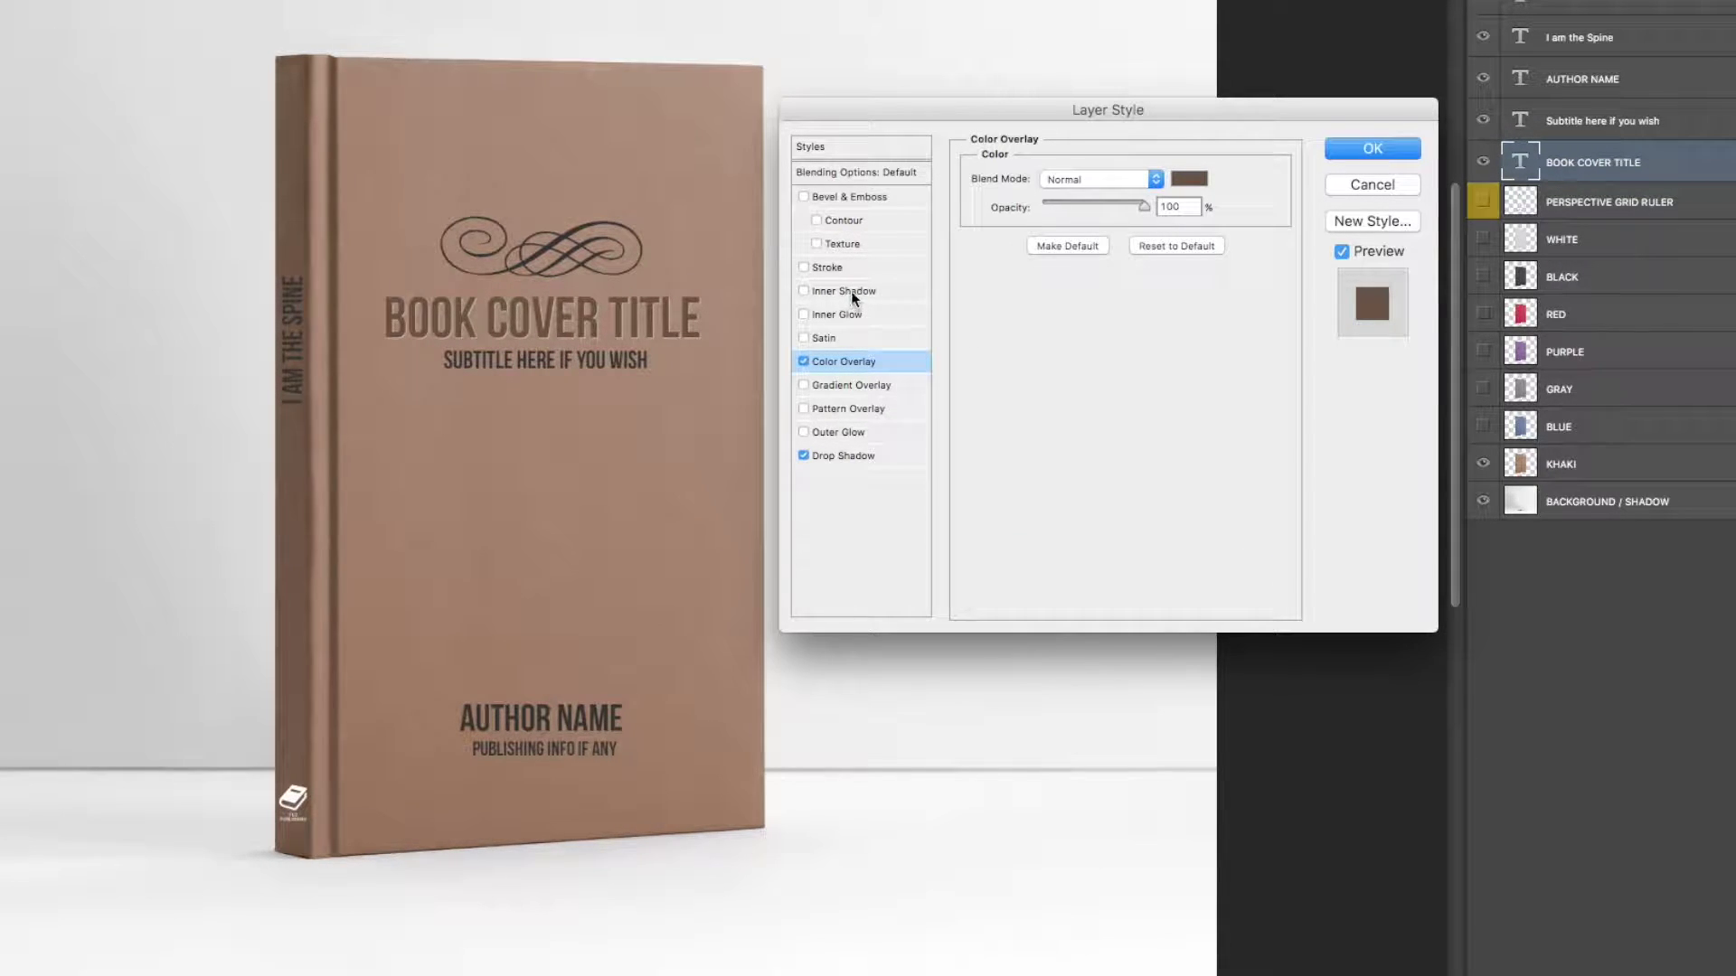
Add a Normal-mode Inner Shadow in a deep brown sampled from the cover.
click(839, 291)
click(1078, 183)
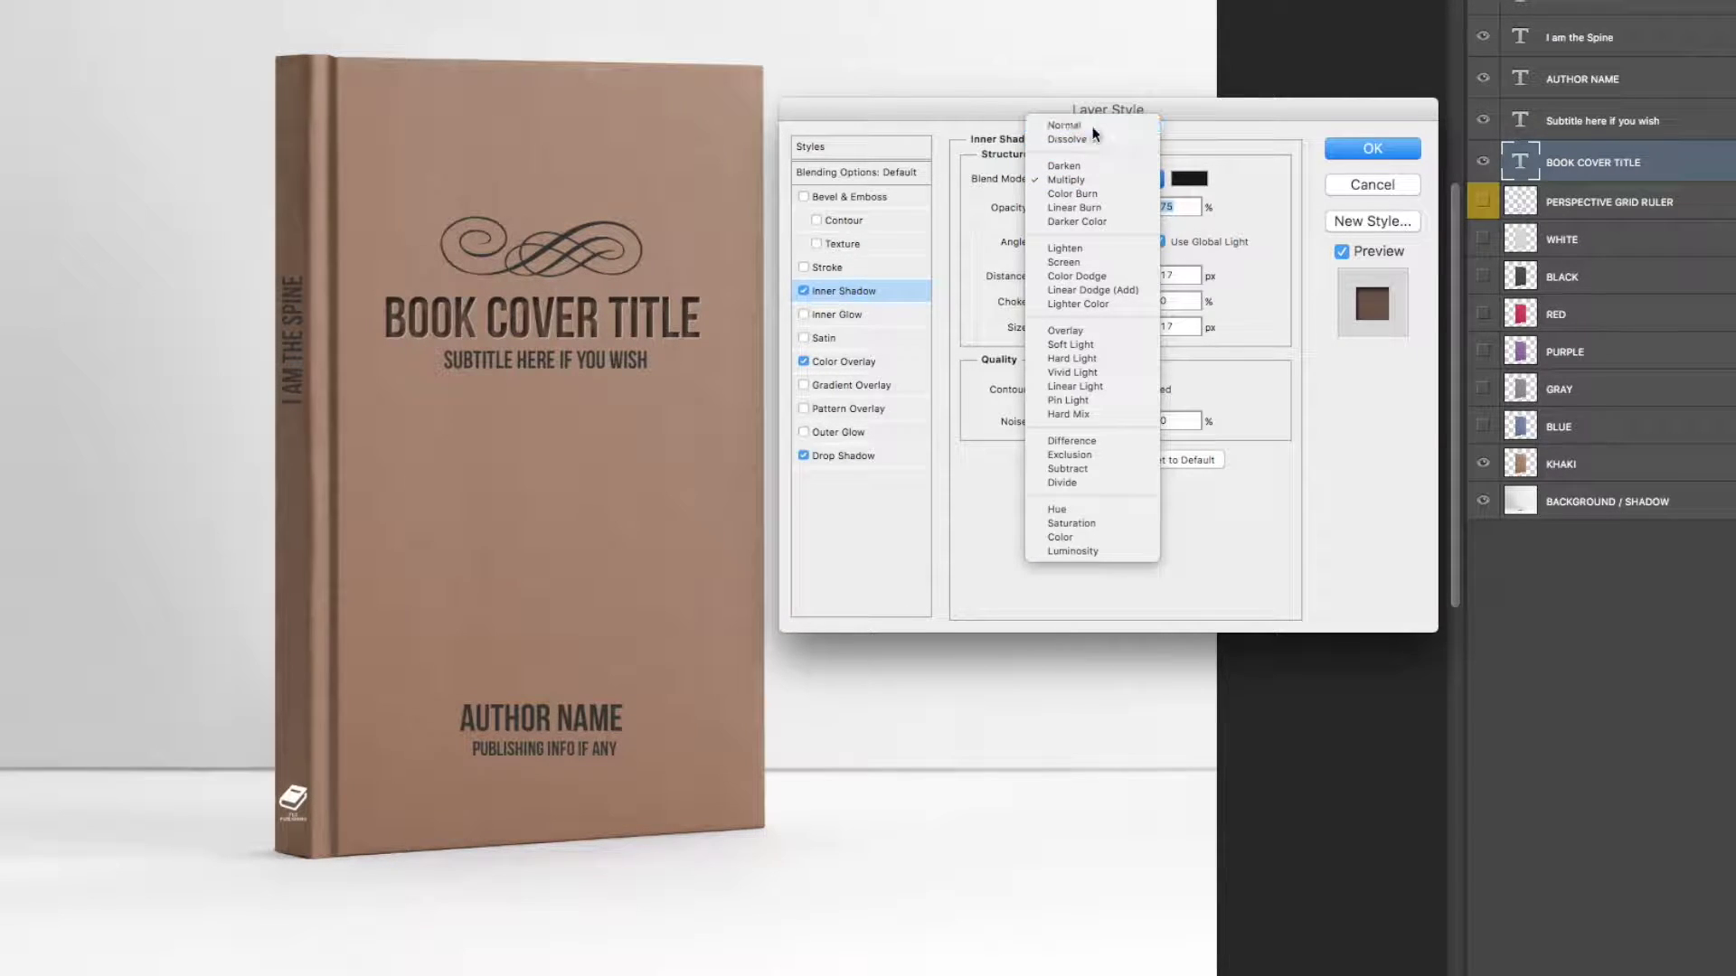
click(1076, 126)
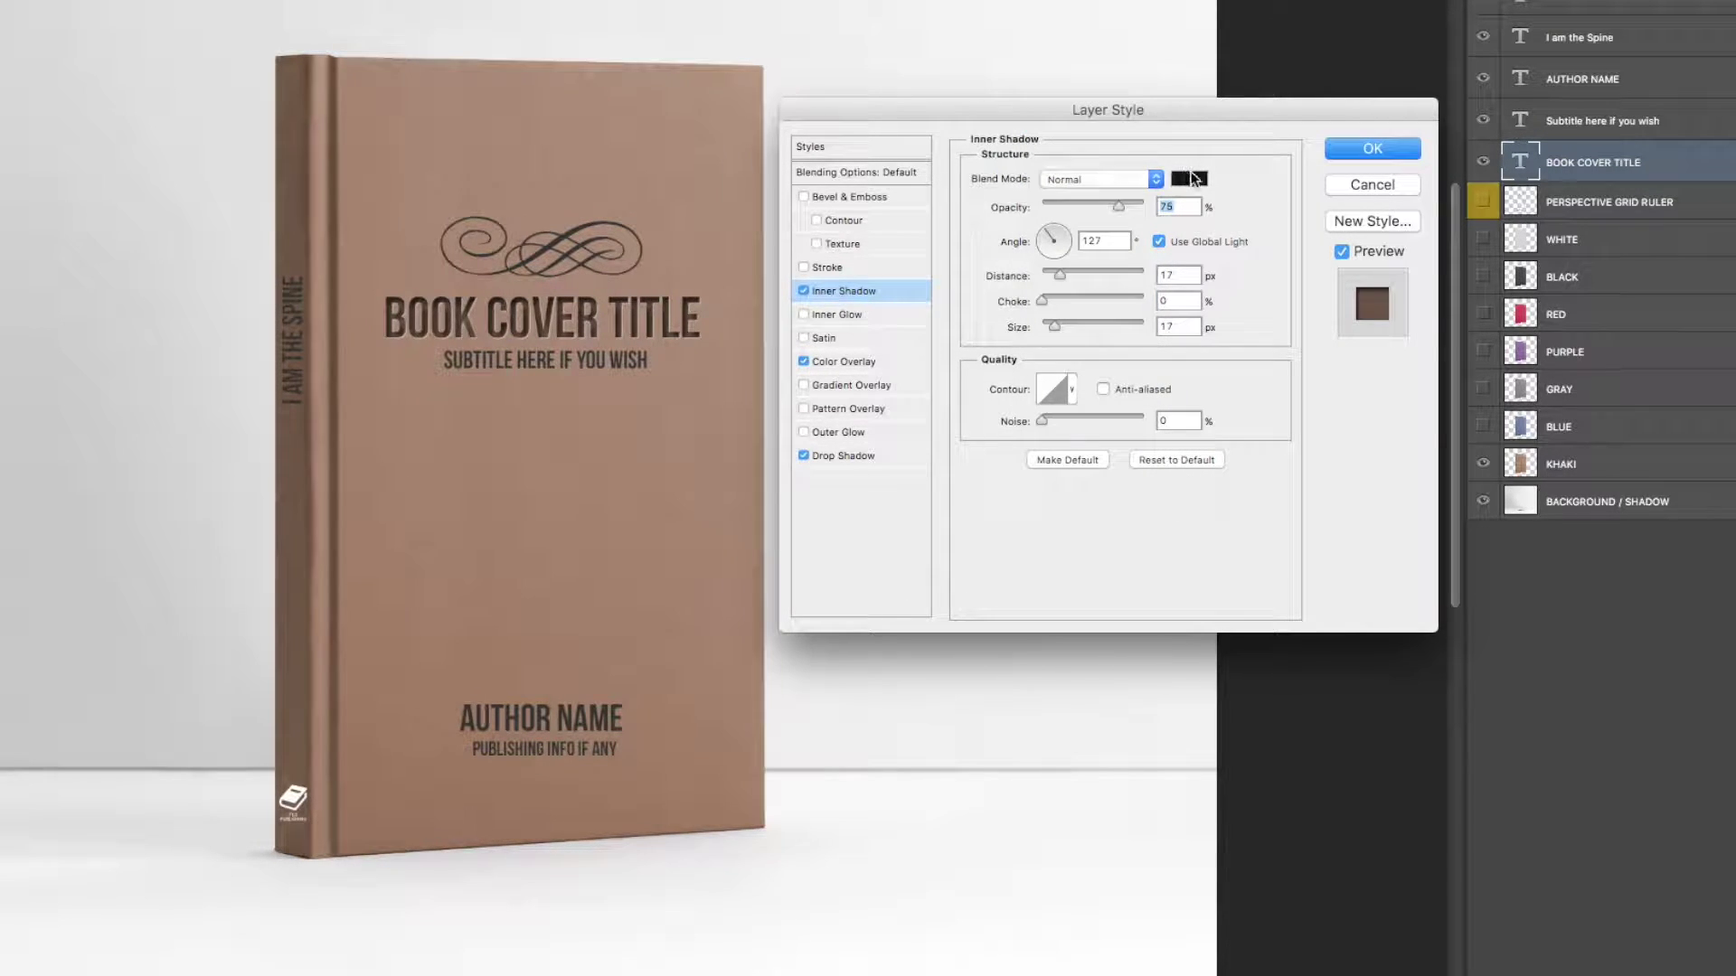
click(1189, 179)
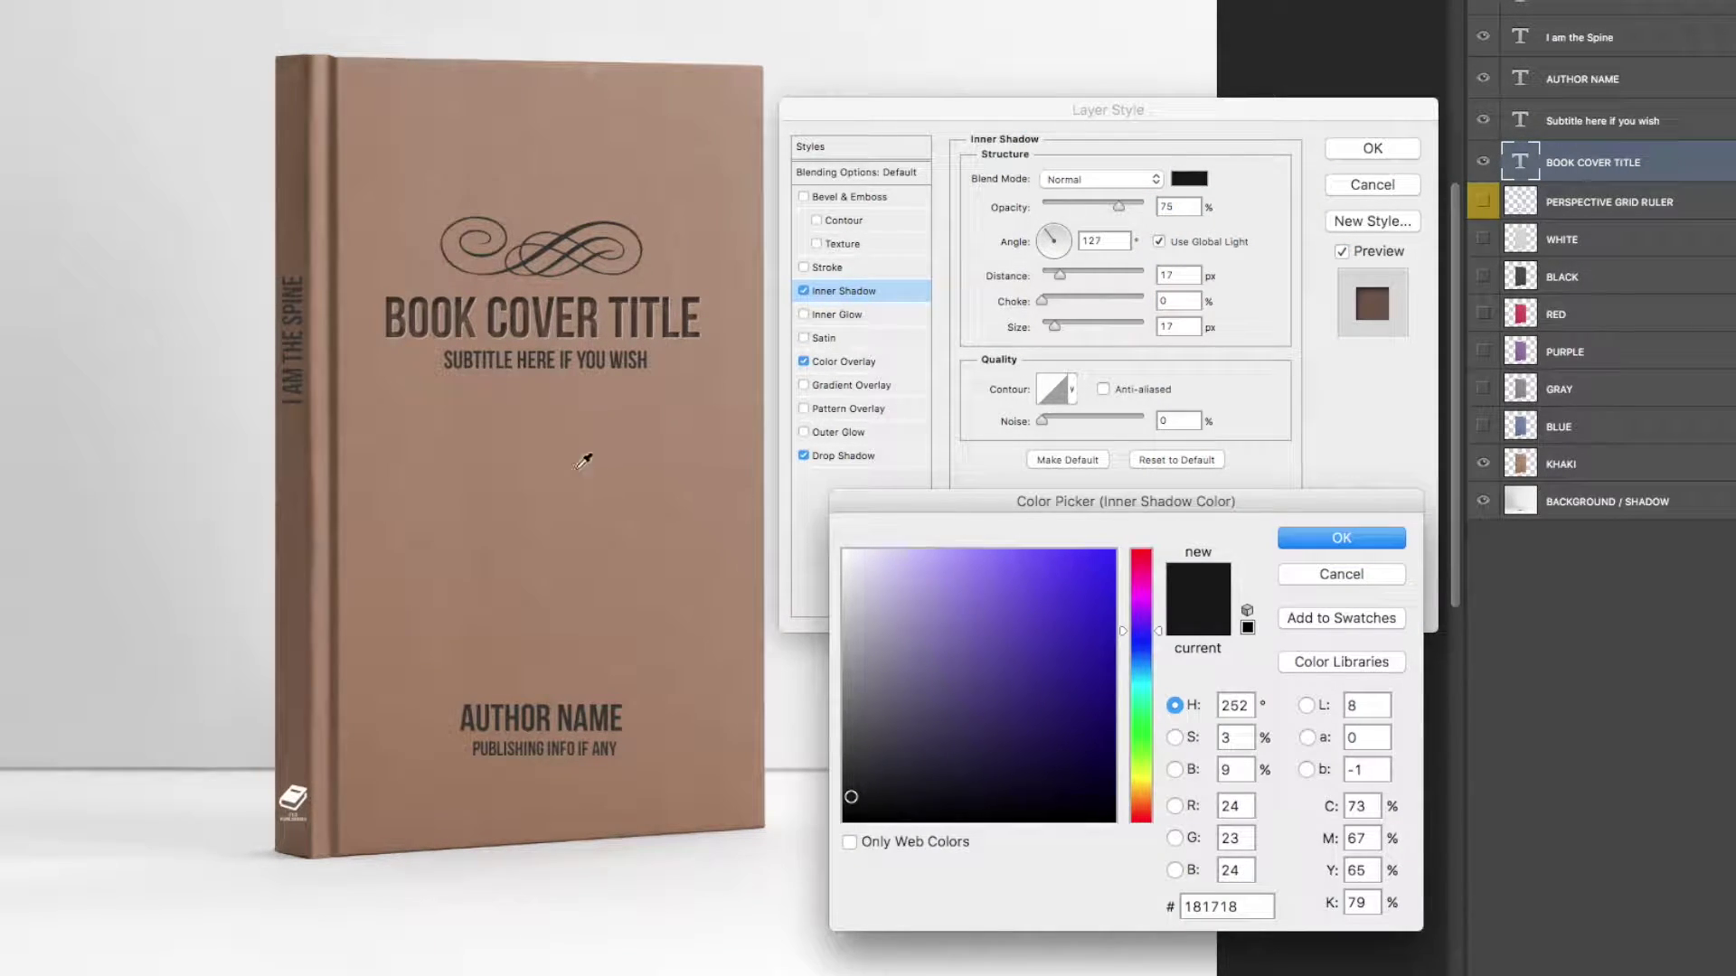
click(547, 503)
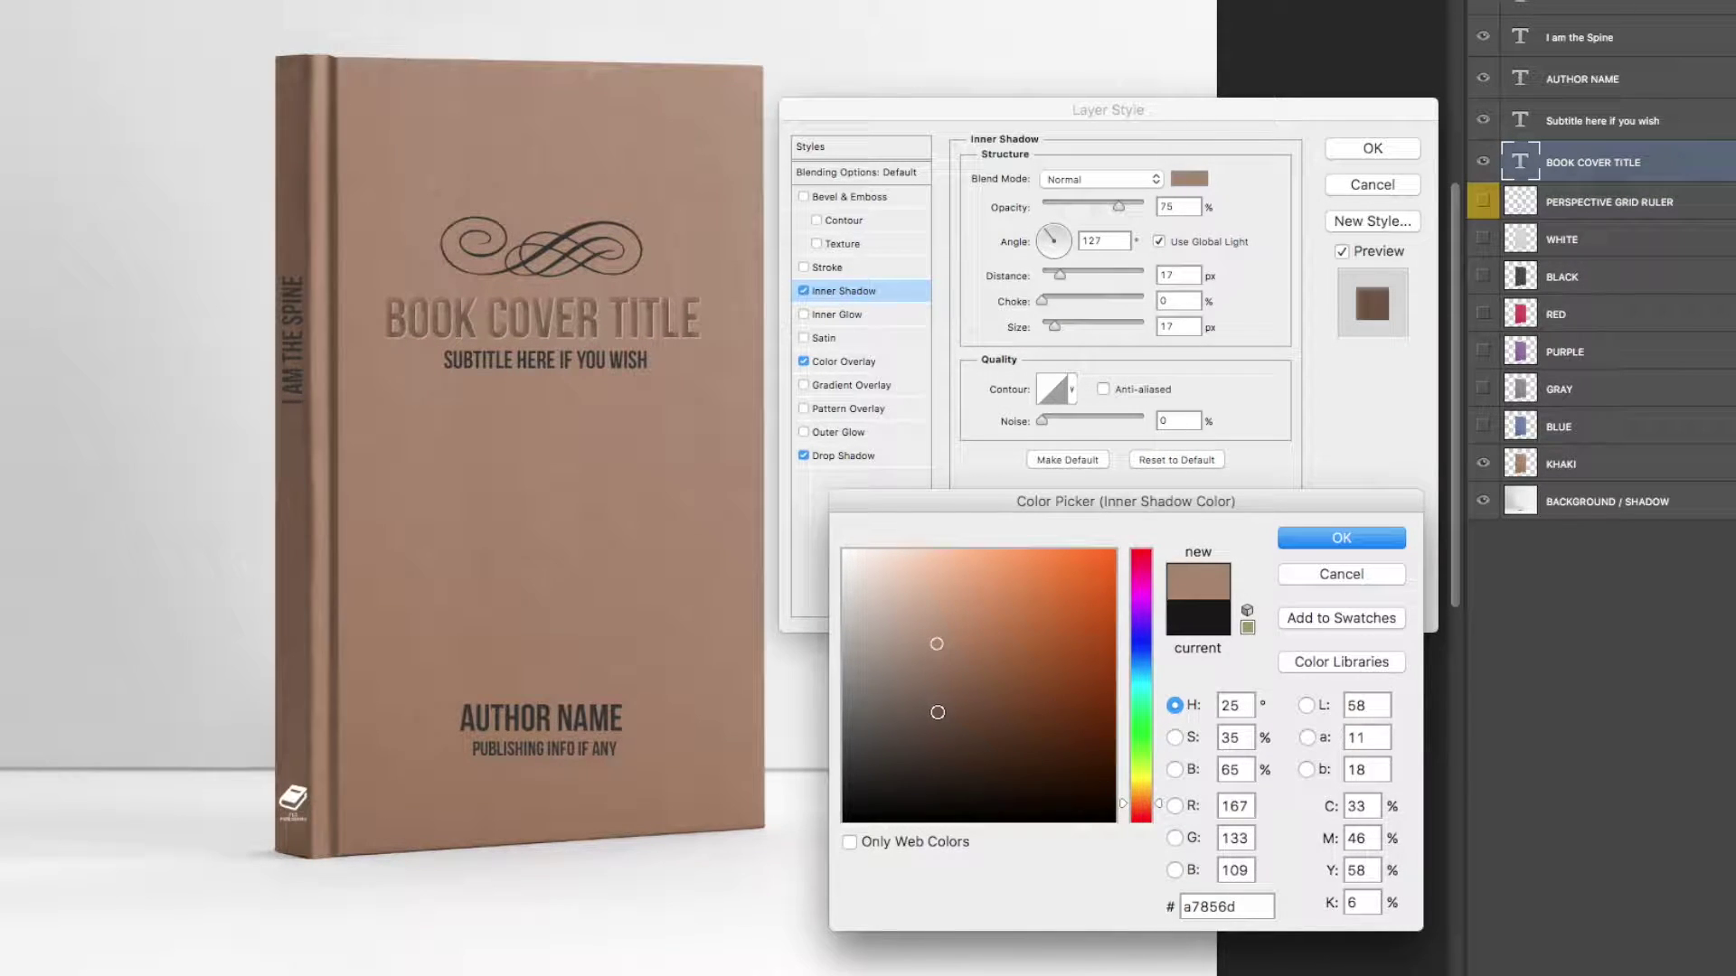
drag(938, 713, 933, 741)
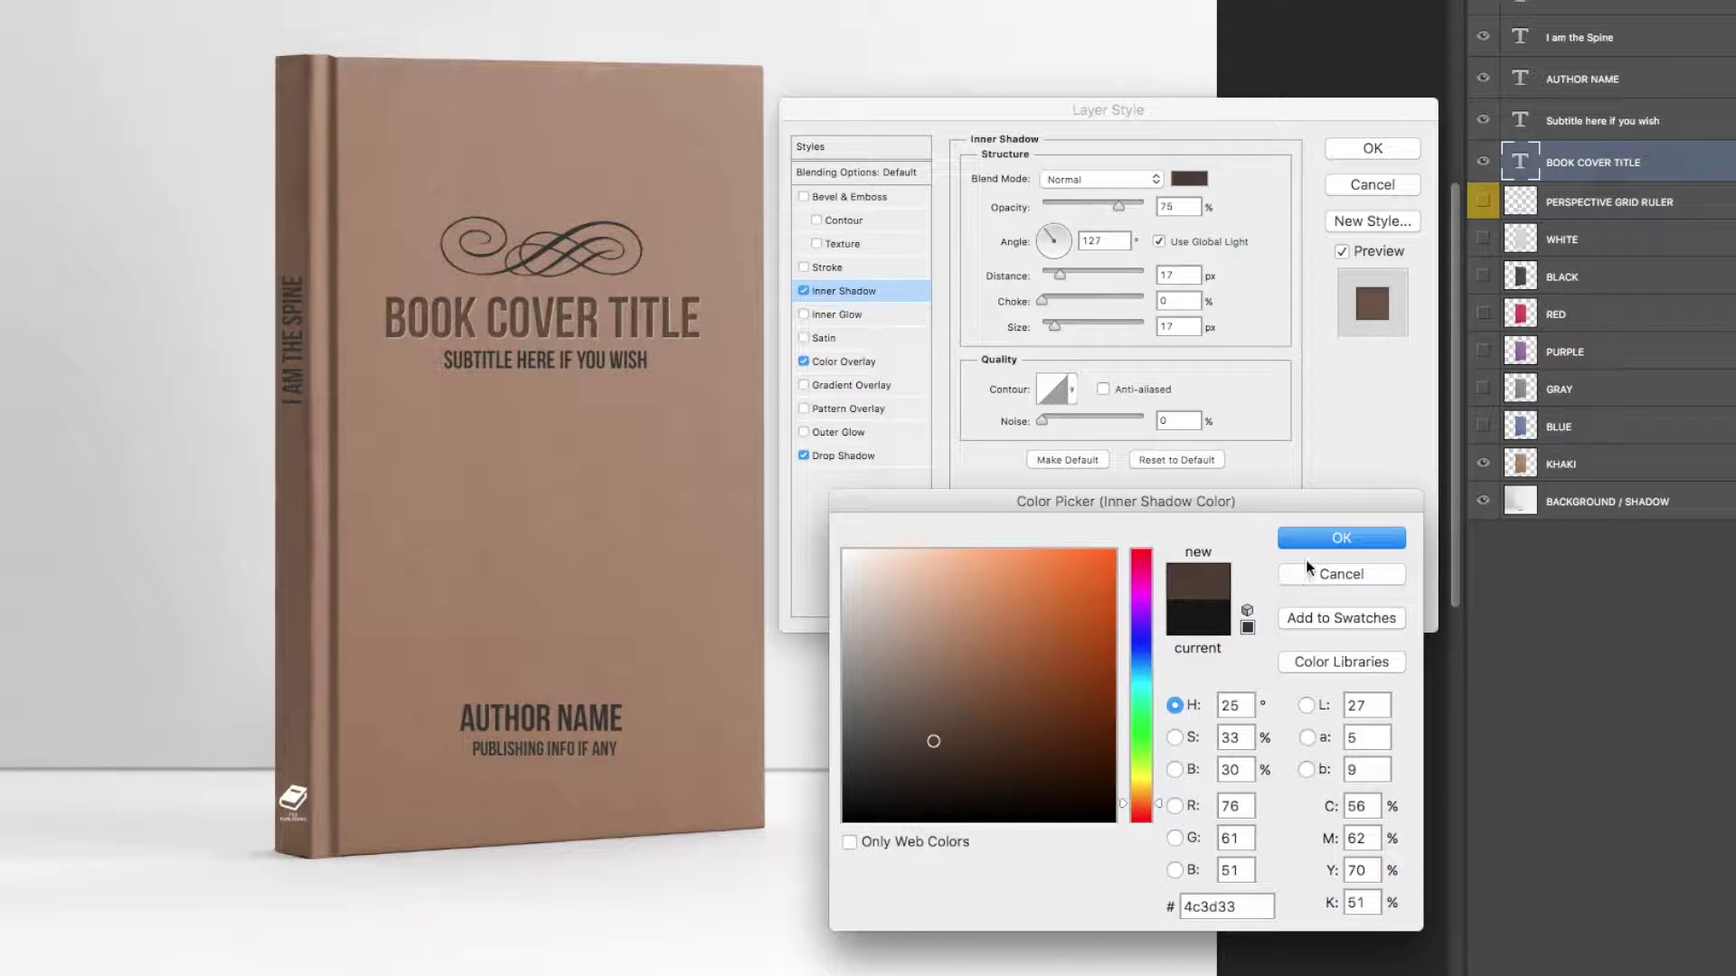
click(1311, 544)
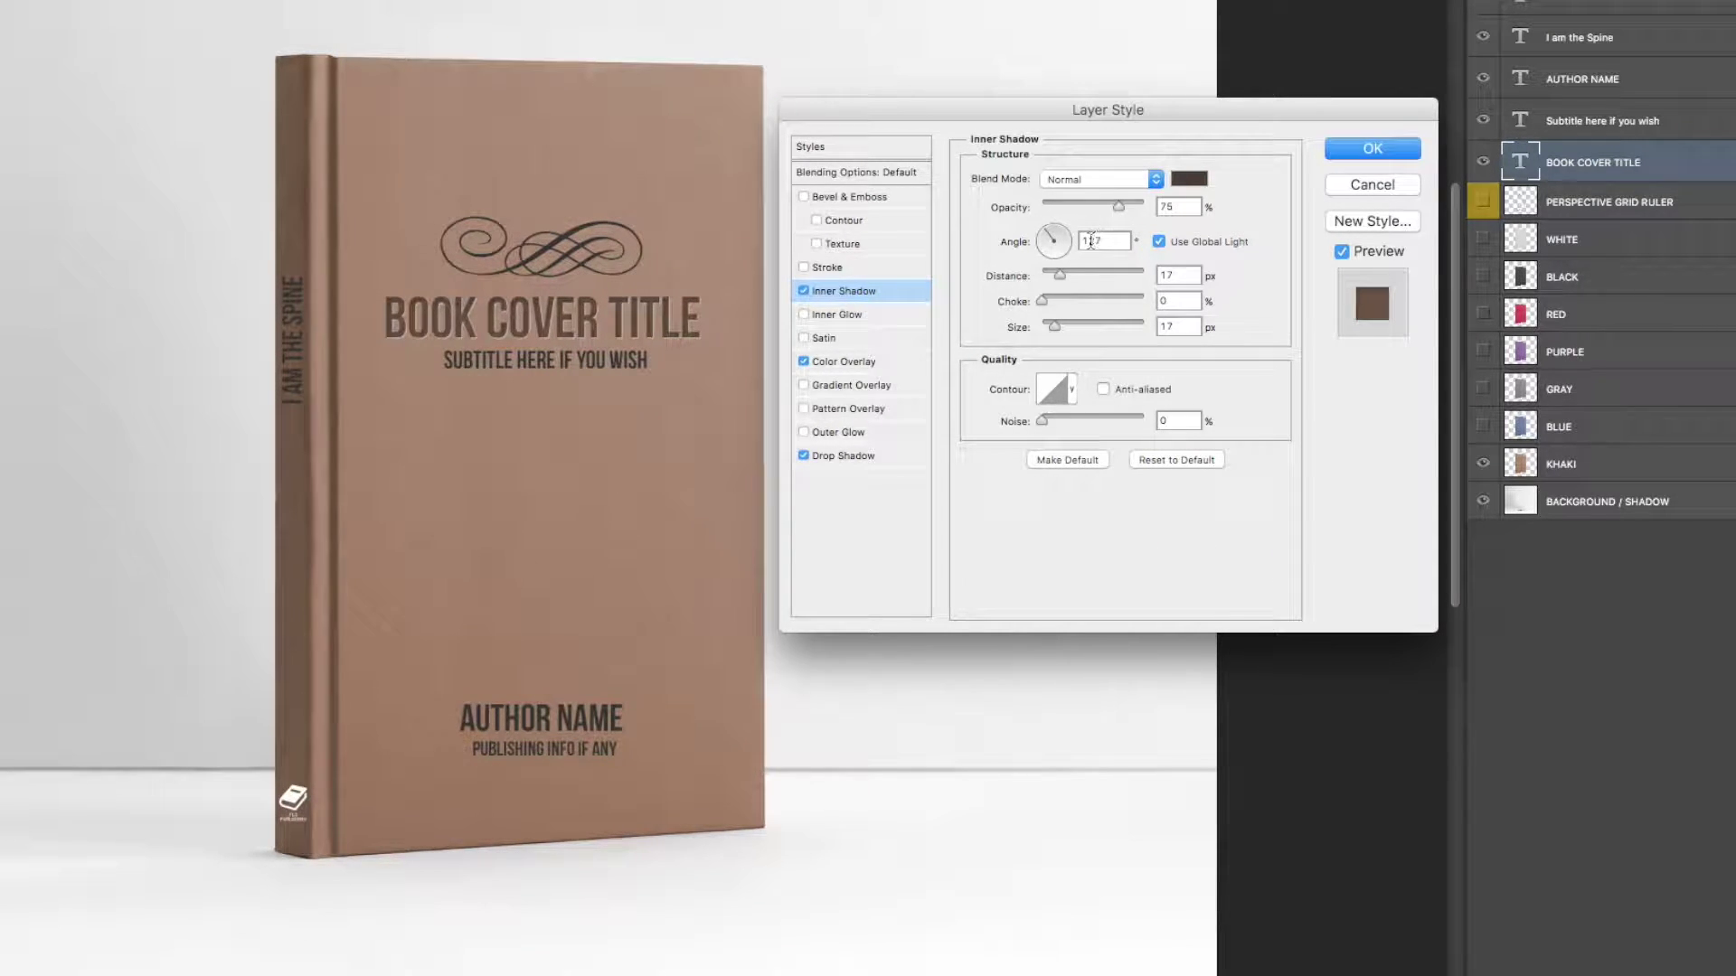
Set the inner shadow distance and size to 2 and apply the three effects.
double_click(1167, 275)
text(2)
double_click(1167, 301)
double_click(1167, 325)
text(2)
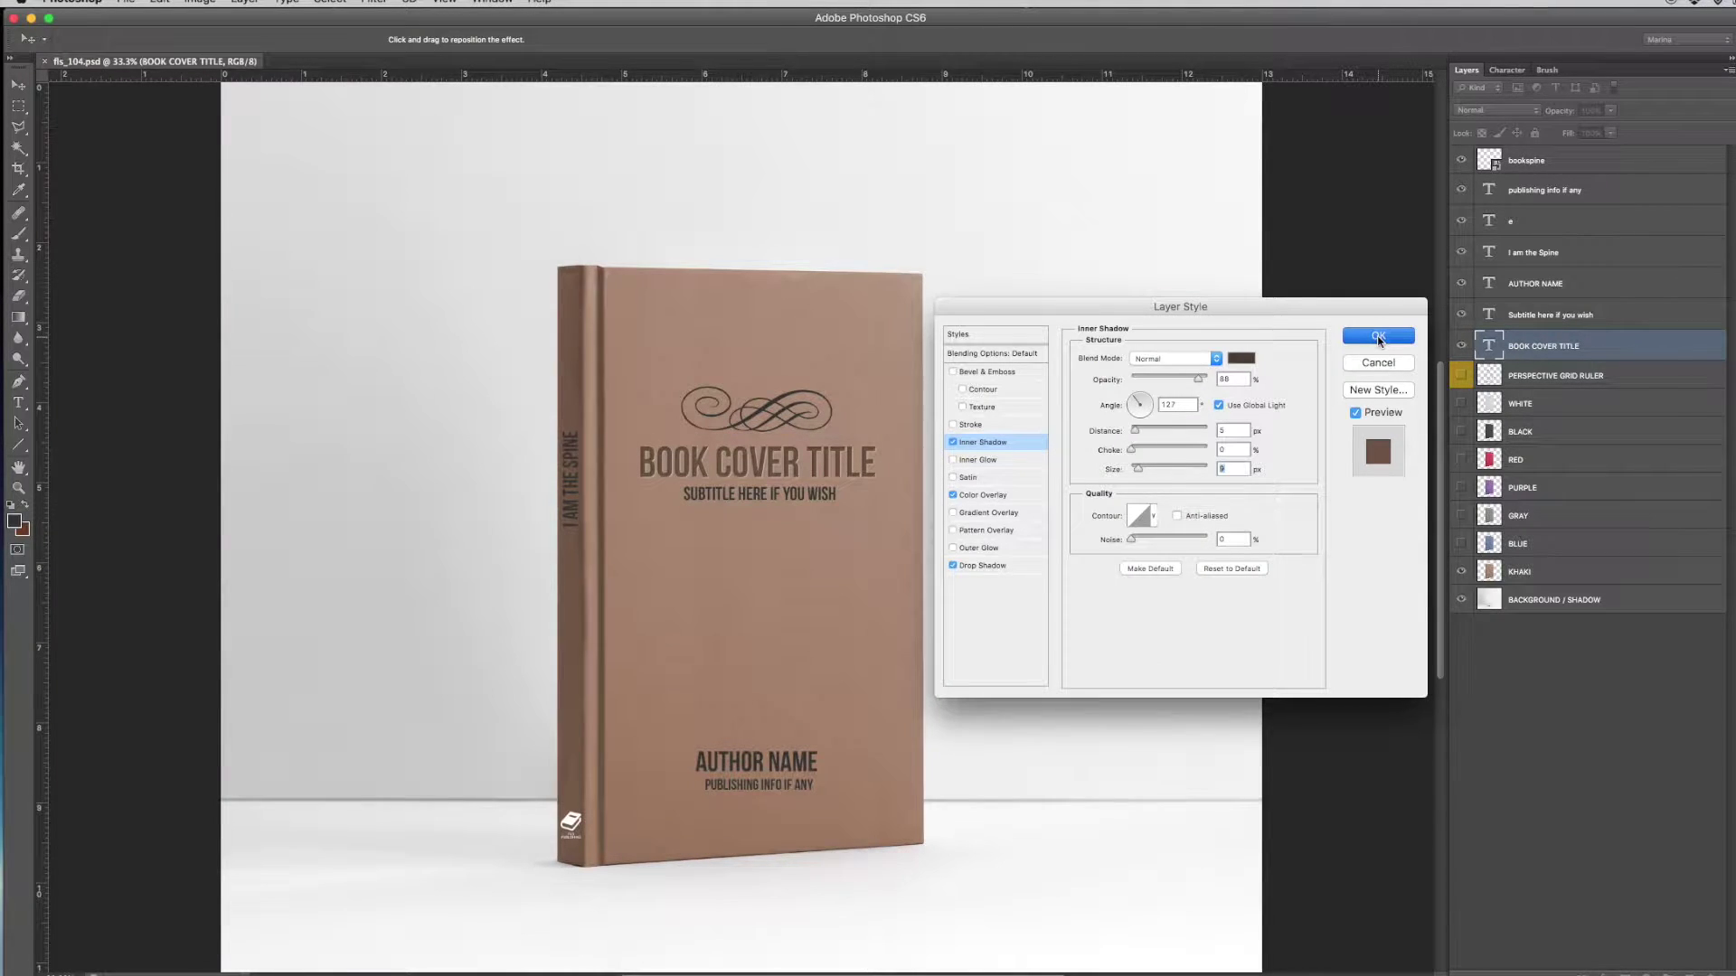
click(1378, 337)
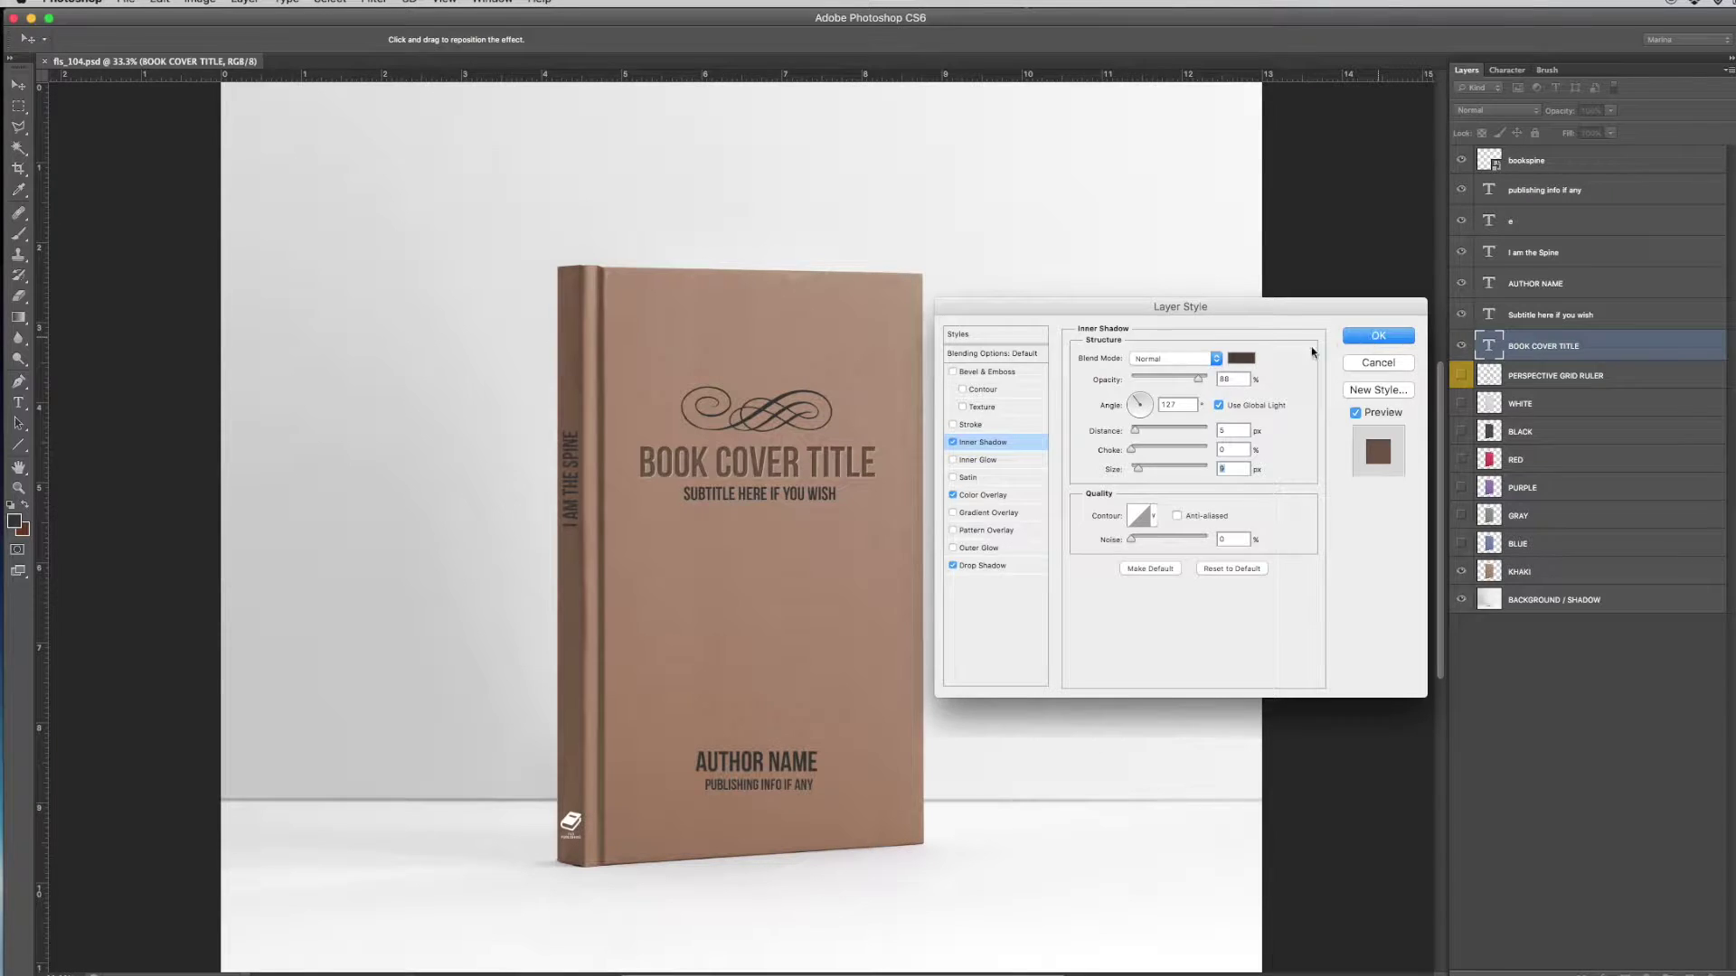
click(20, 490)
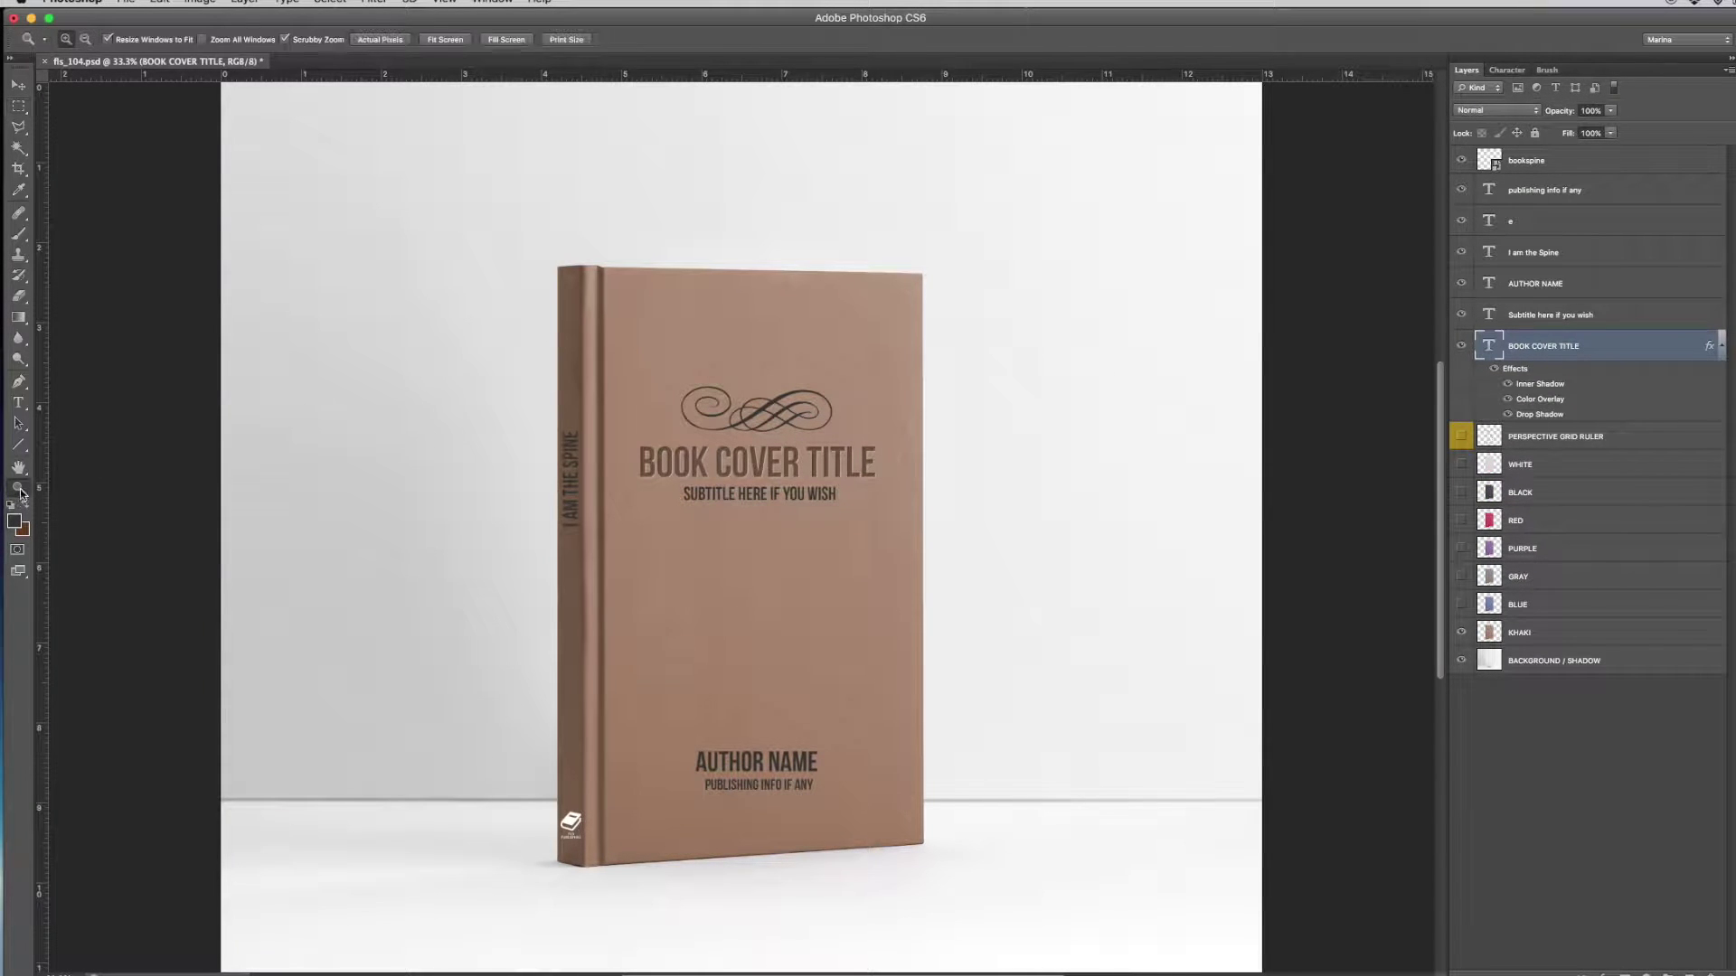
At 100% zoom, soften the title's drop shadow to 50% opacity, 1 px distance and size.
click(805, 455)
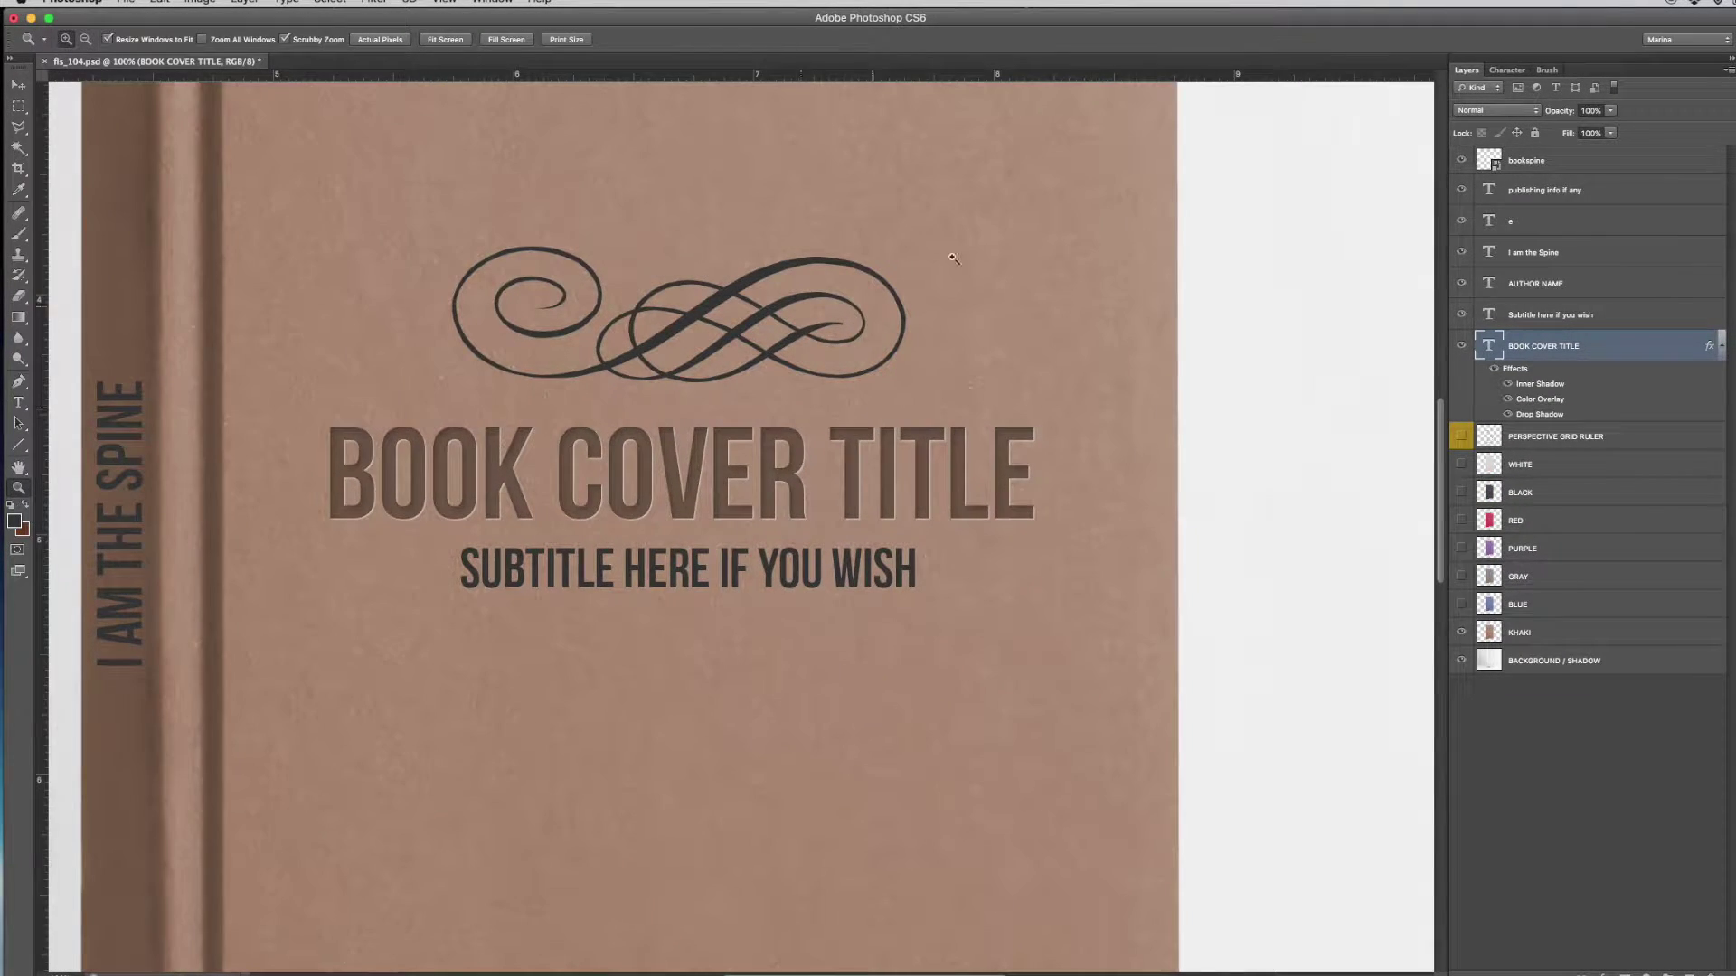
right_click(1532, 349)
click(1562, 354)
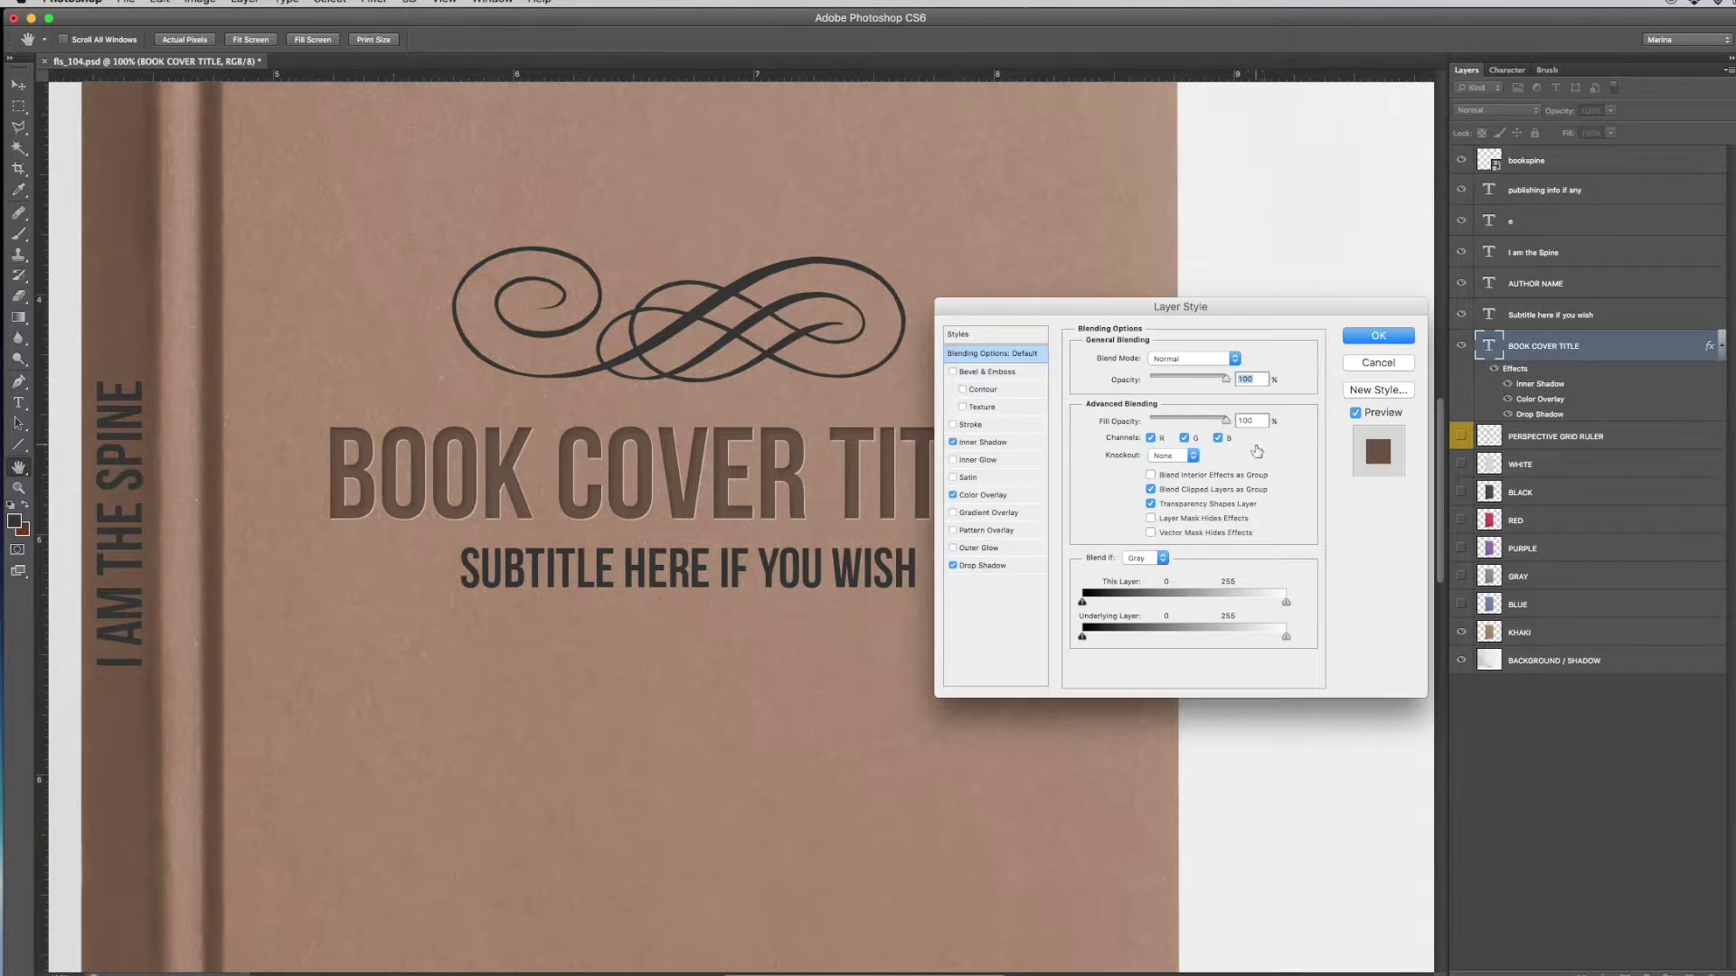
click(994, 449)
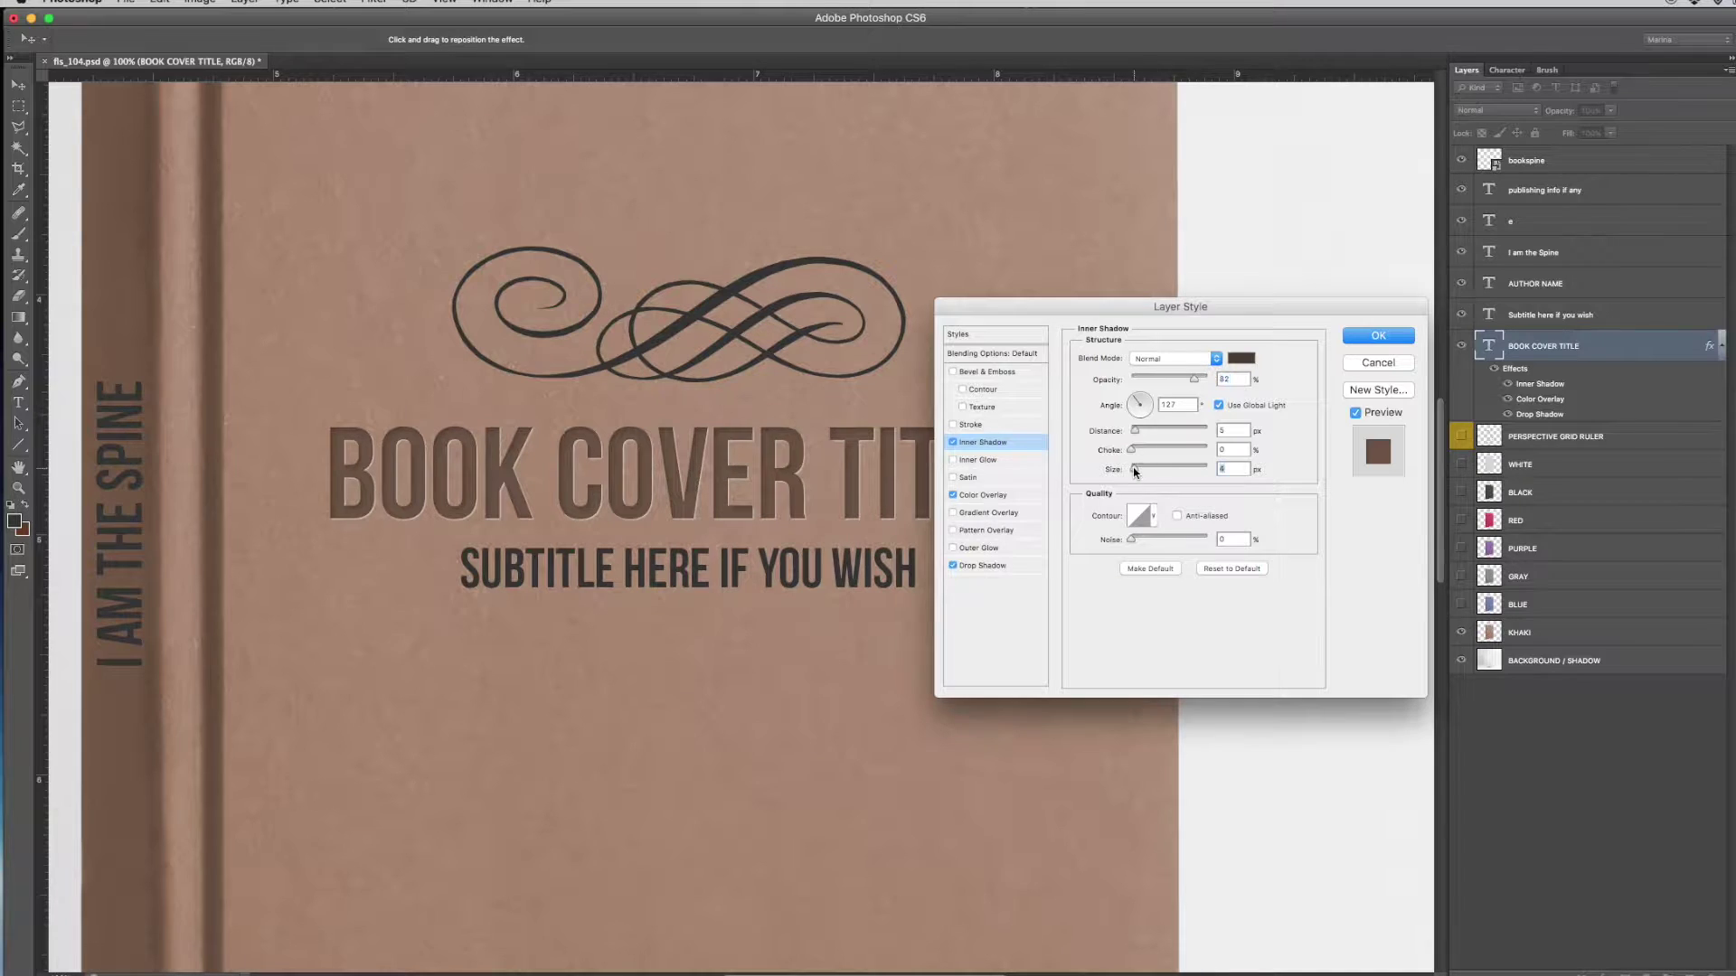
click(983, 565)
drag(1185, 310, 1322, 204)
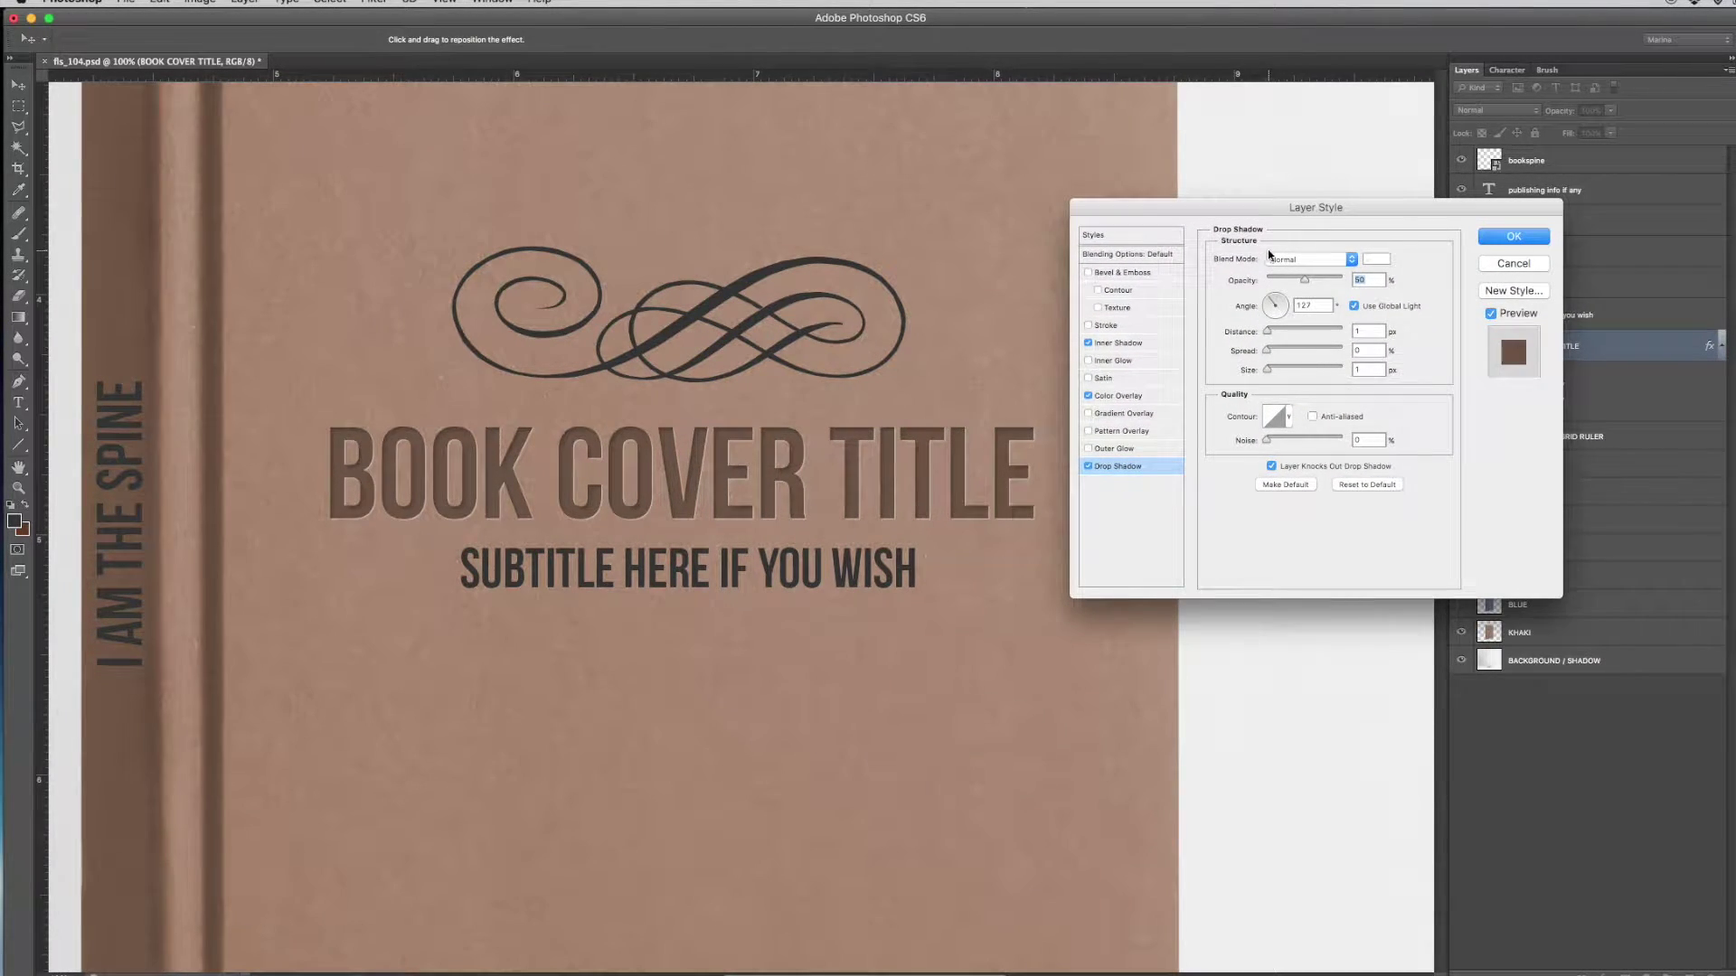
drag(1305, 204, 1309, 255)
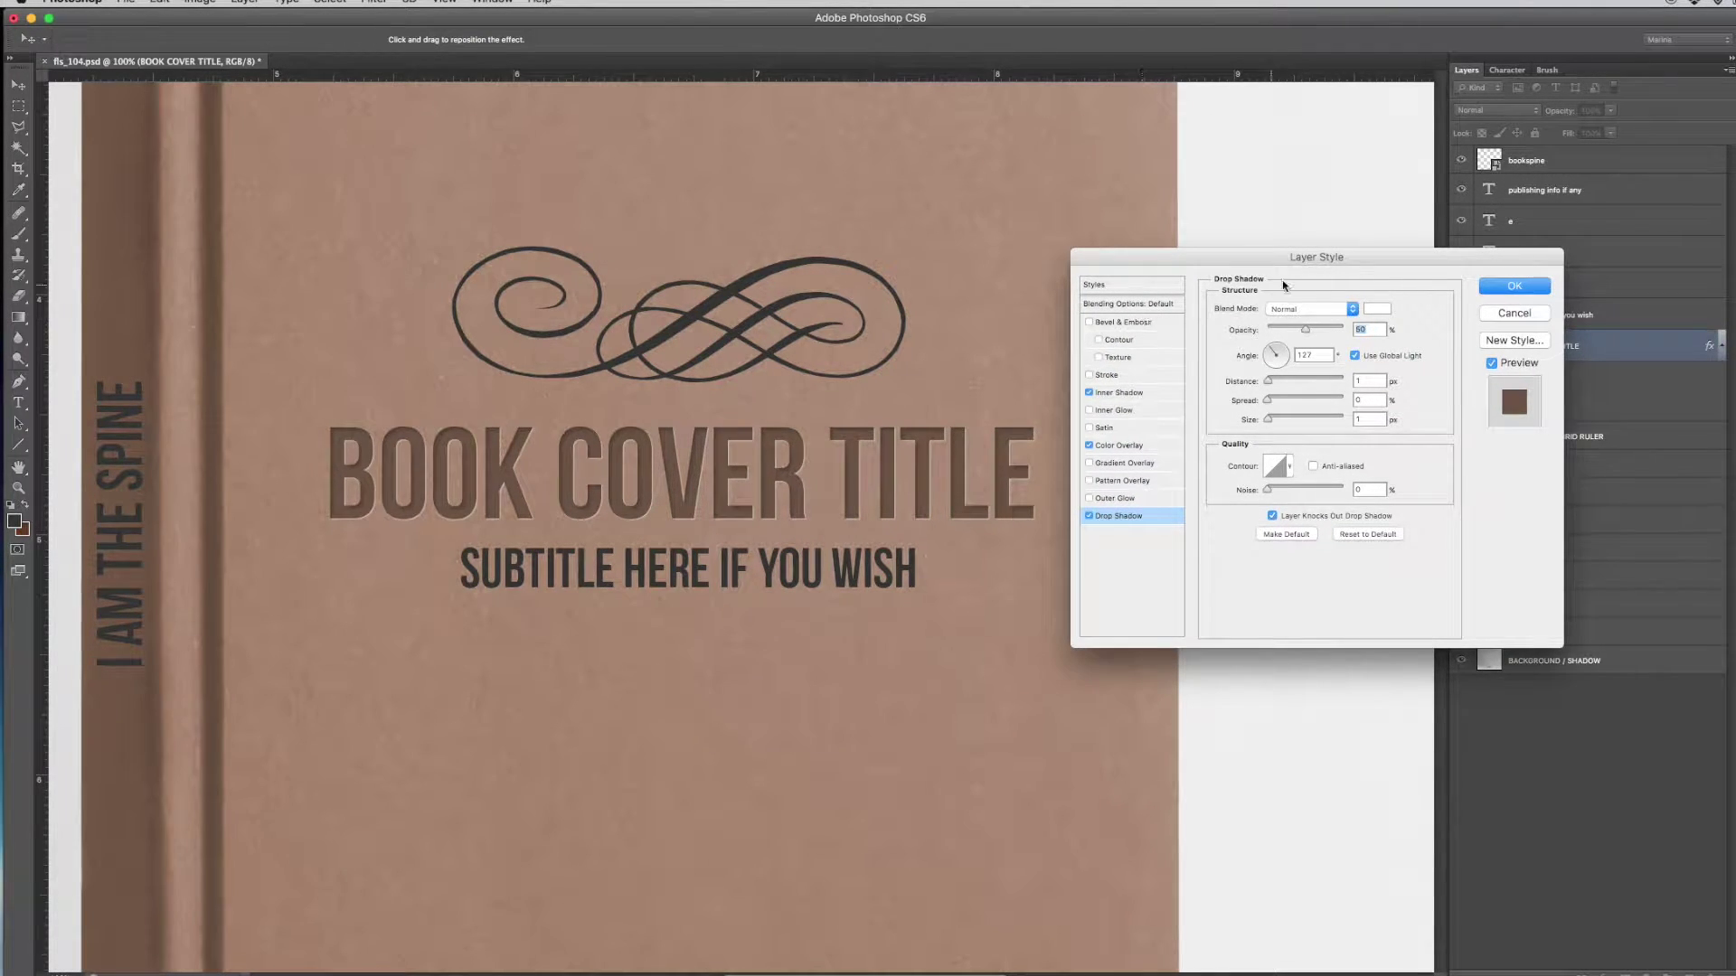
click(1505, 287)
key(z)
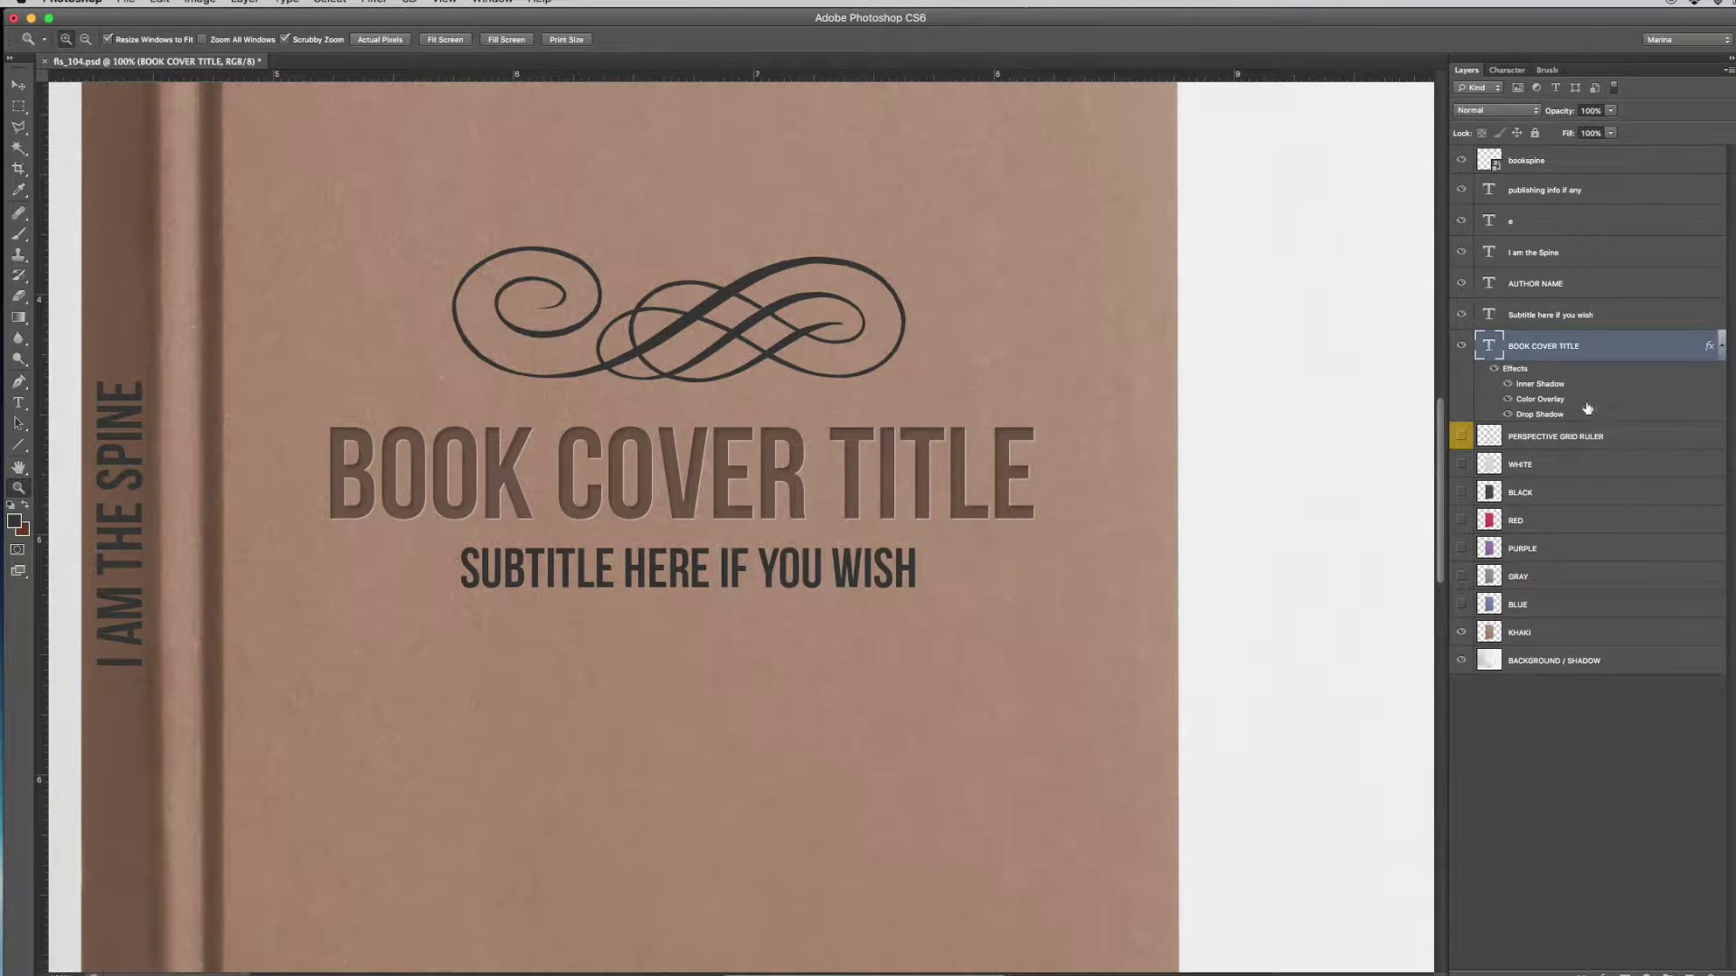
Copy the BOOK COVER TITLE layer style and paste it onto the subtitle layer.
right_click(1559, 350)
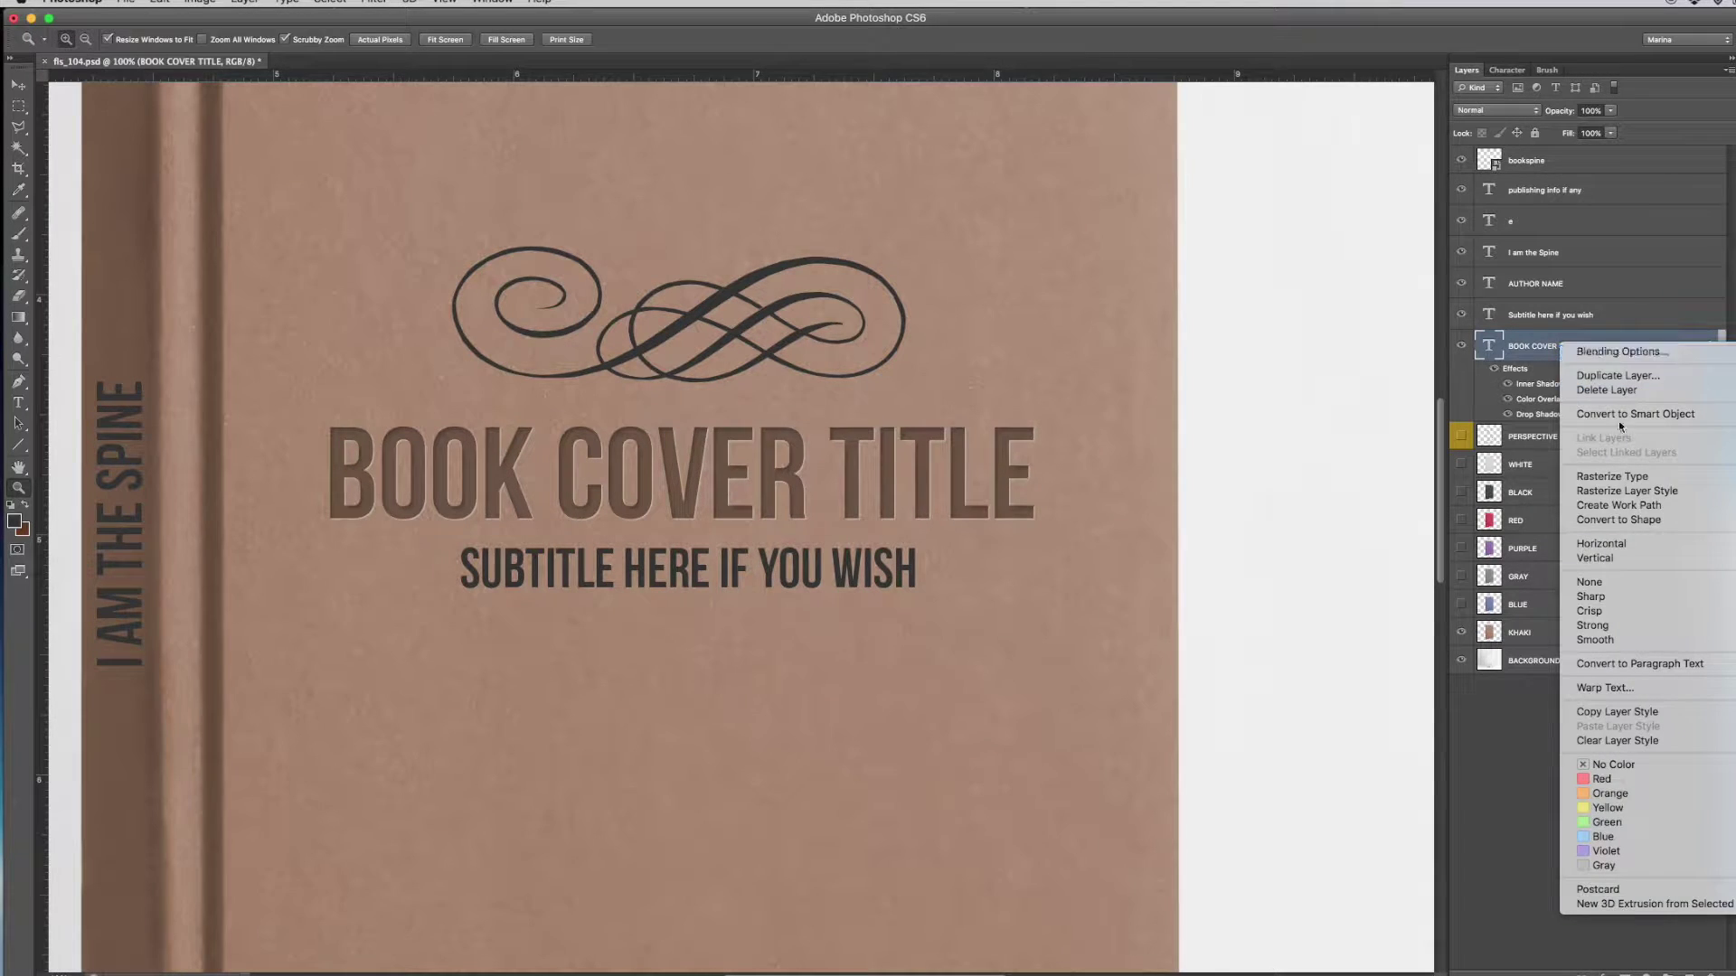
click(1616, 713)
scroll(944, 575, left, 3)
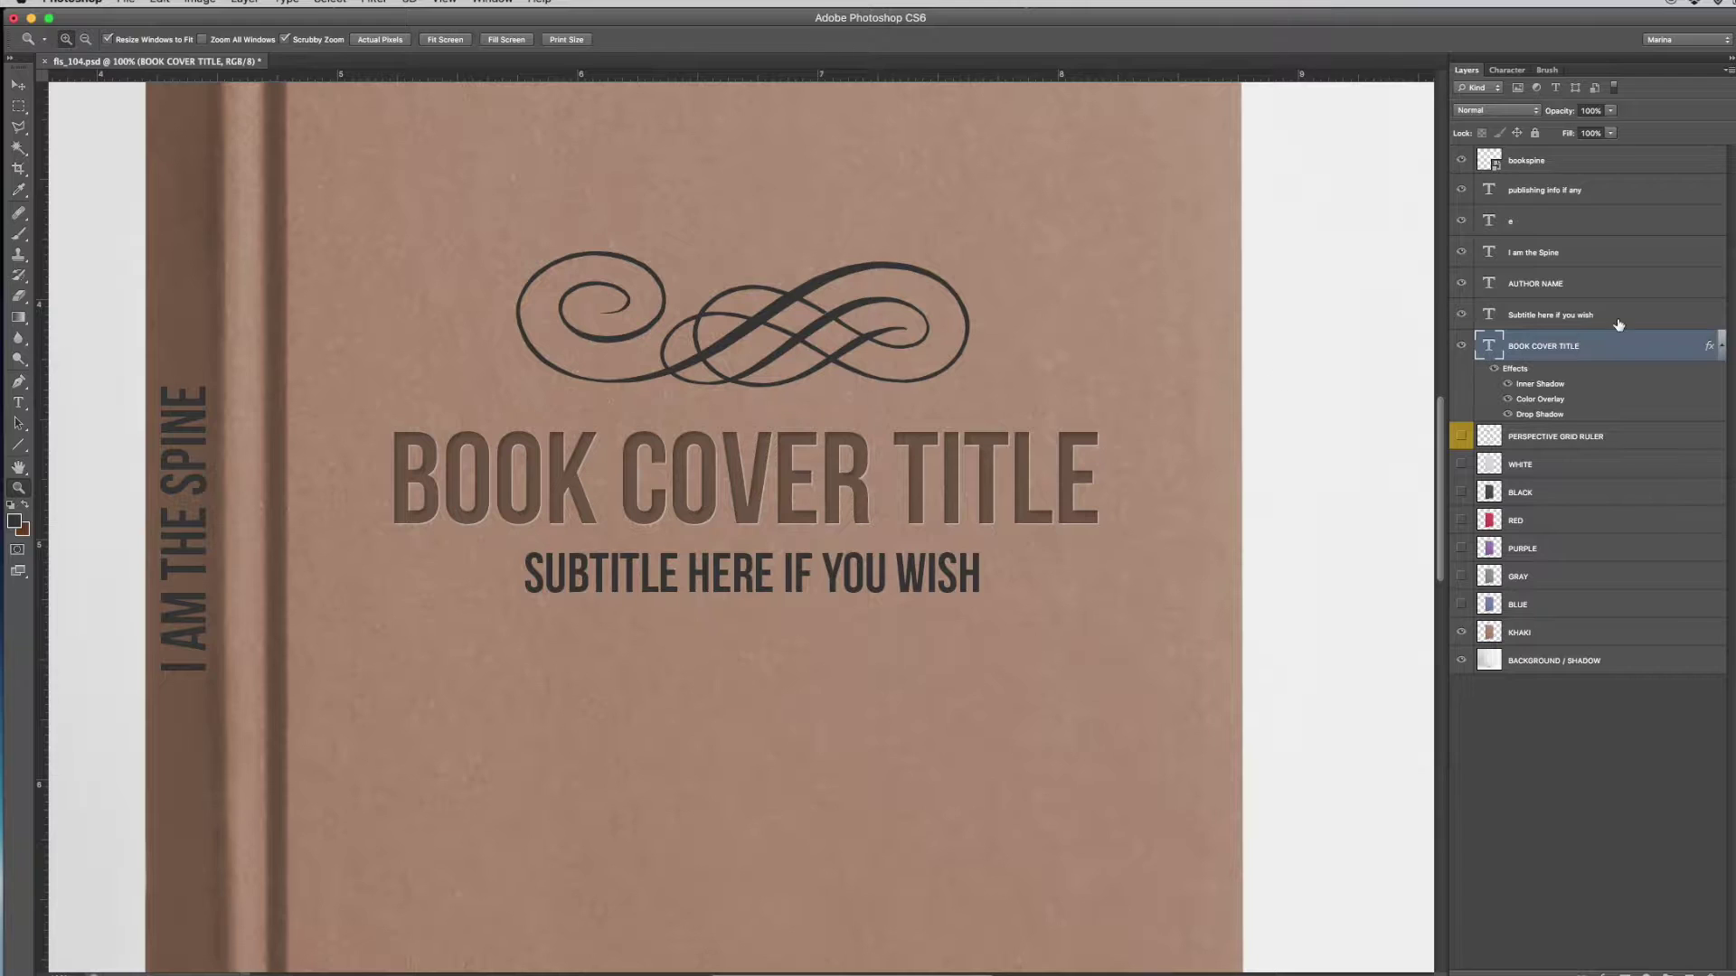
click(1546, 316)
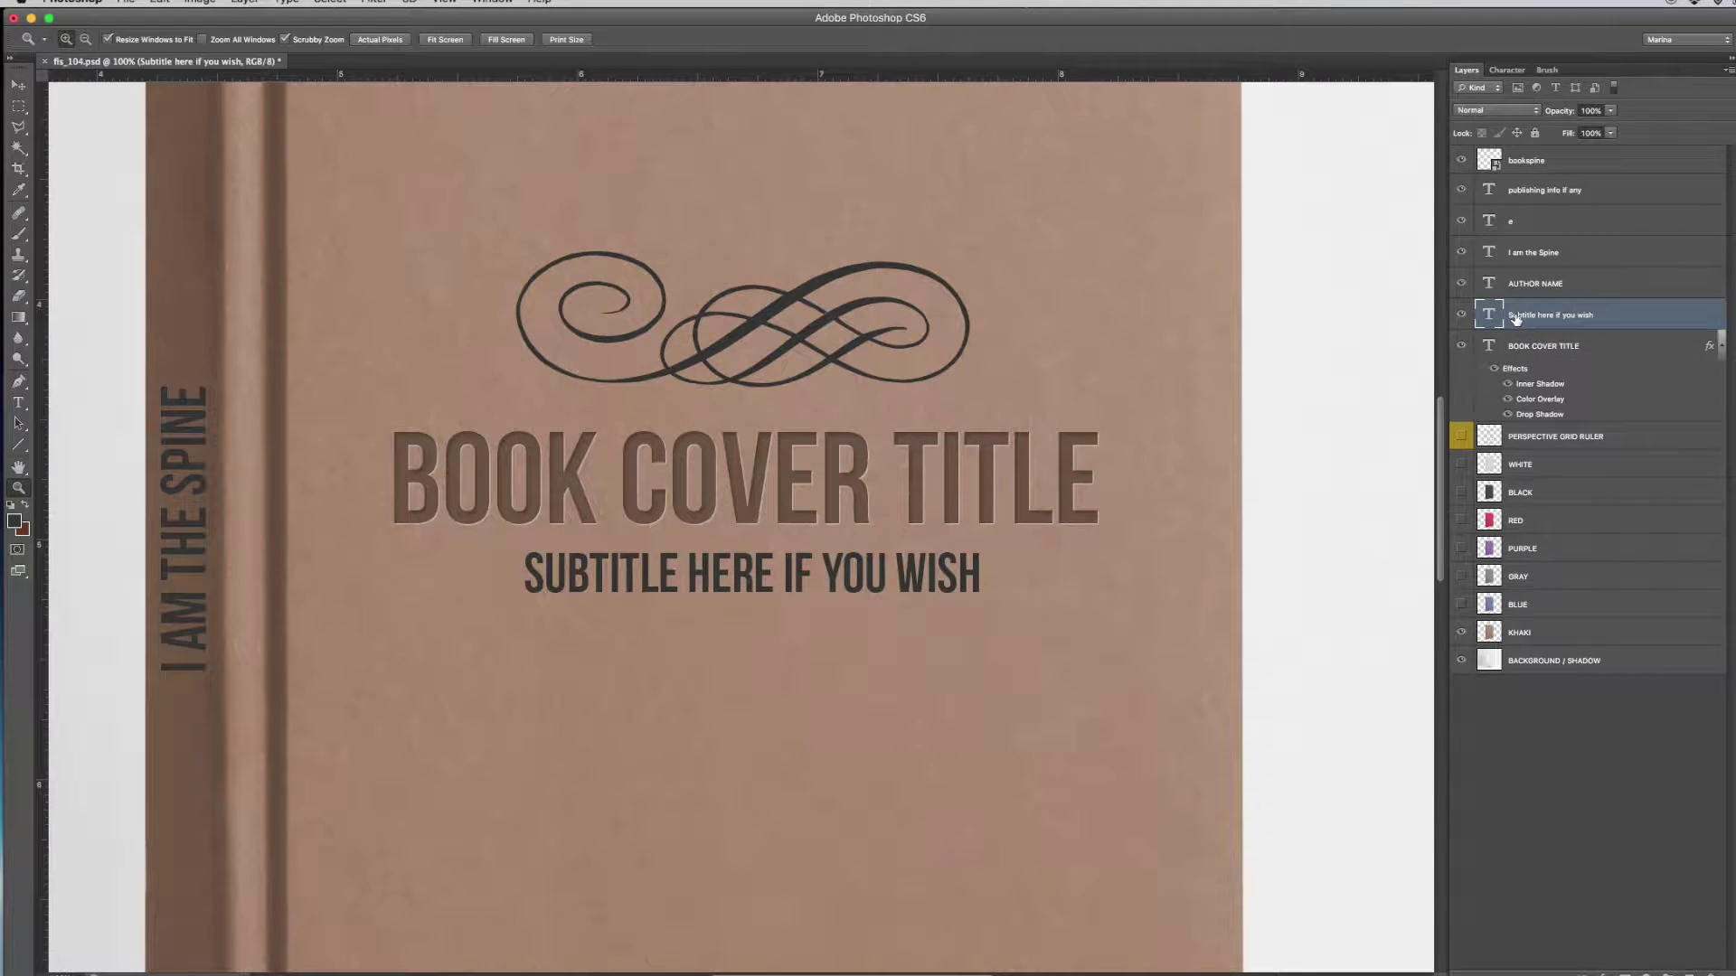
right_click(1525, 318)
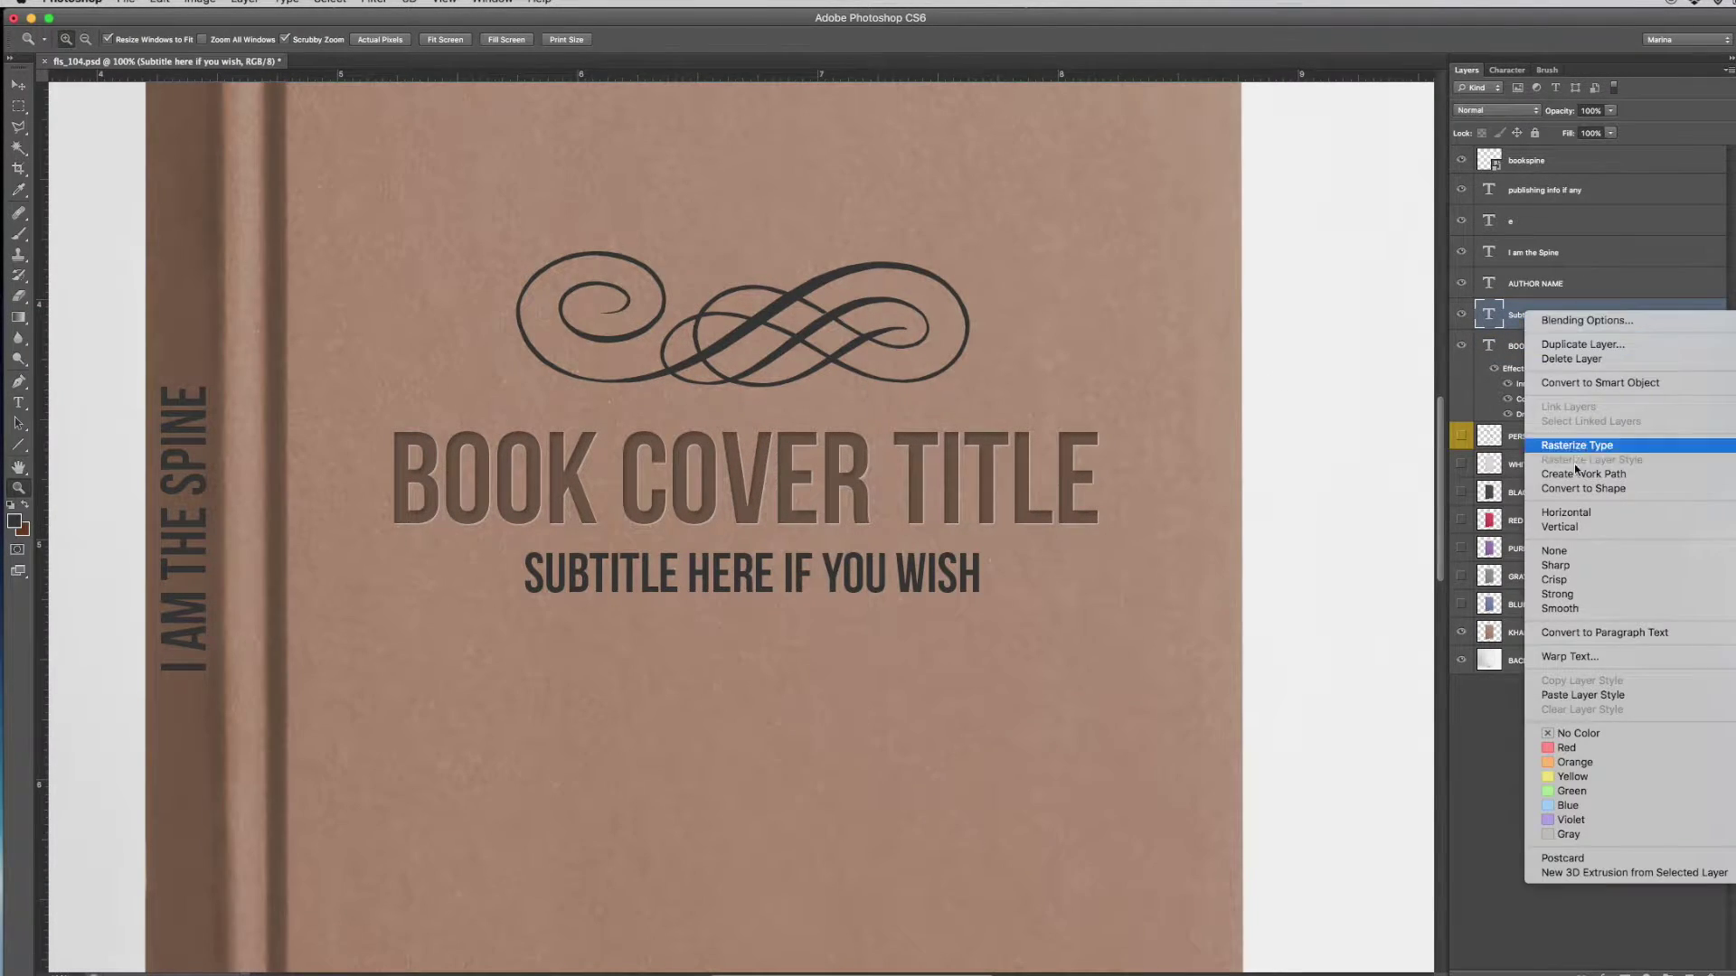
click(1561, 695)
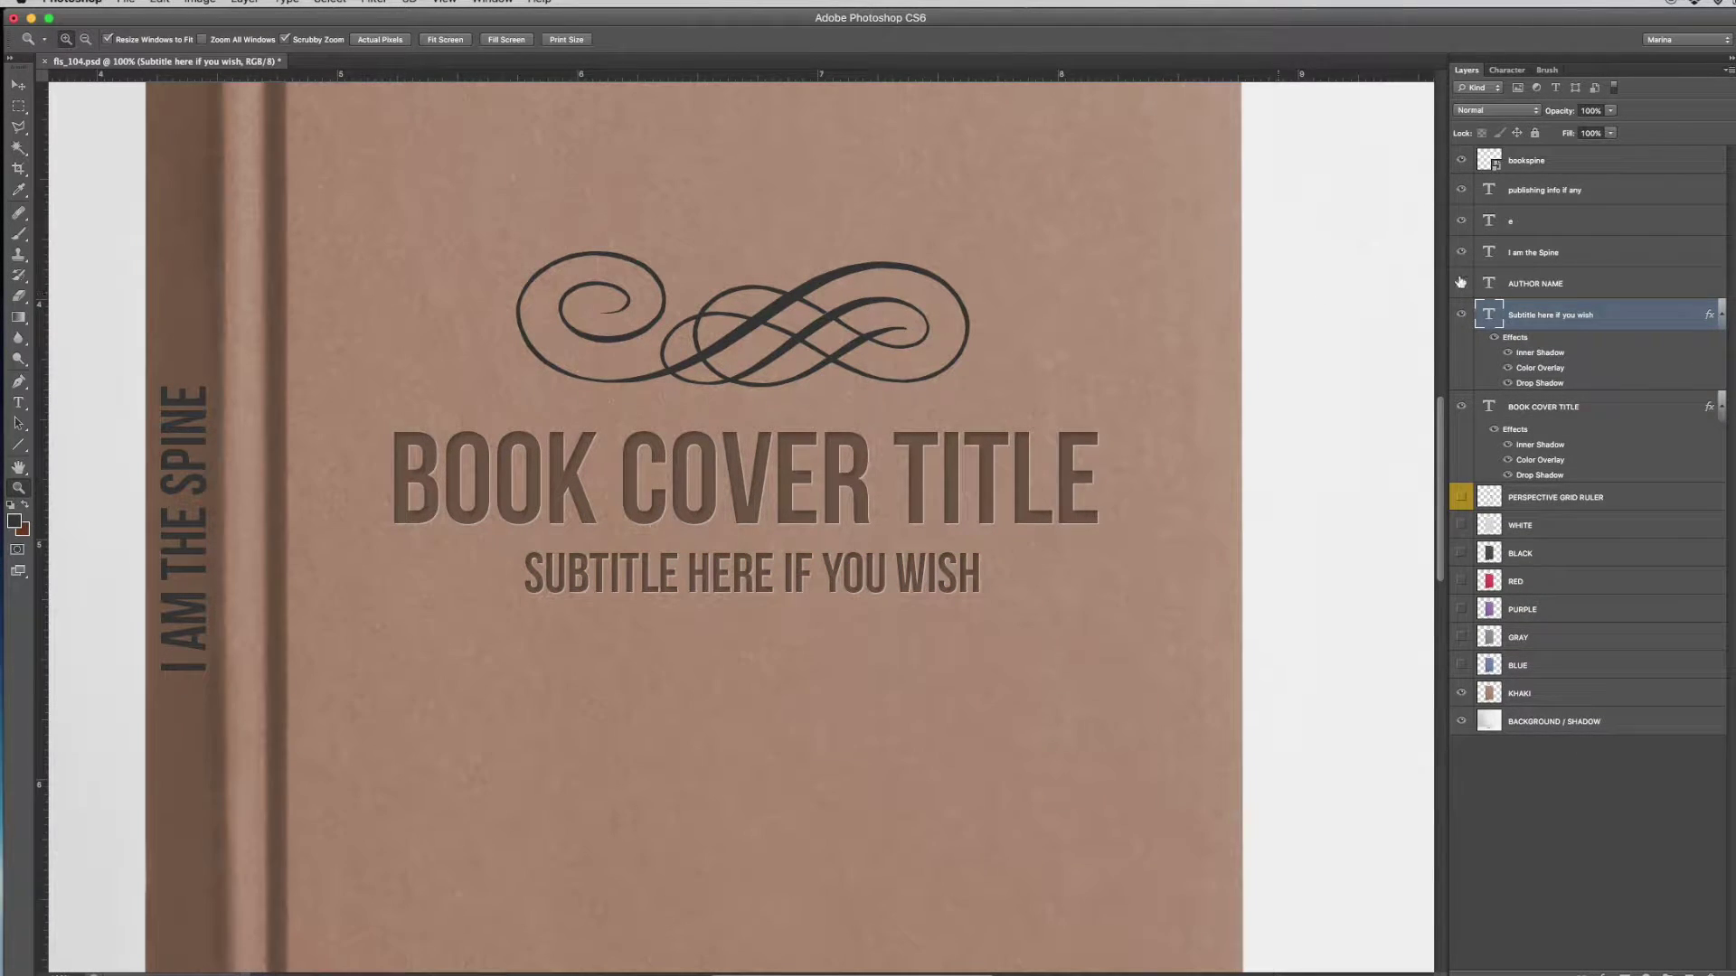
Paste the embossed style onto the flourish and publishing info layers.
click(1499, 221)
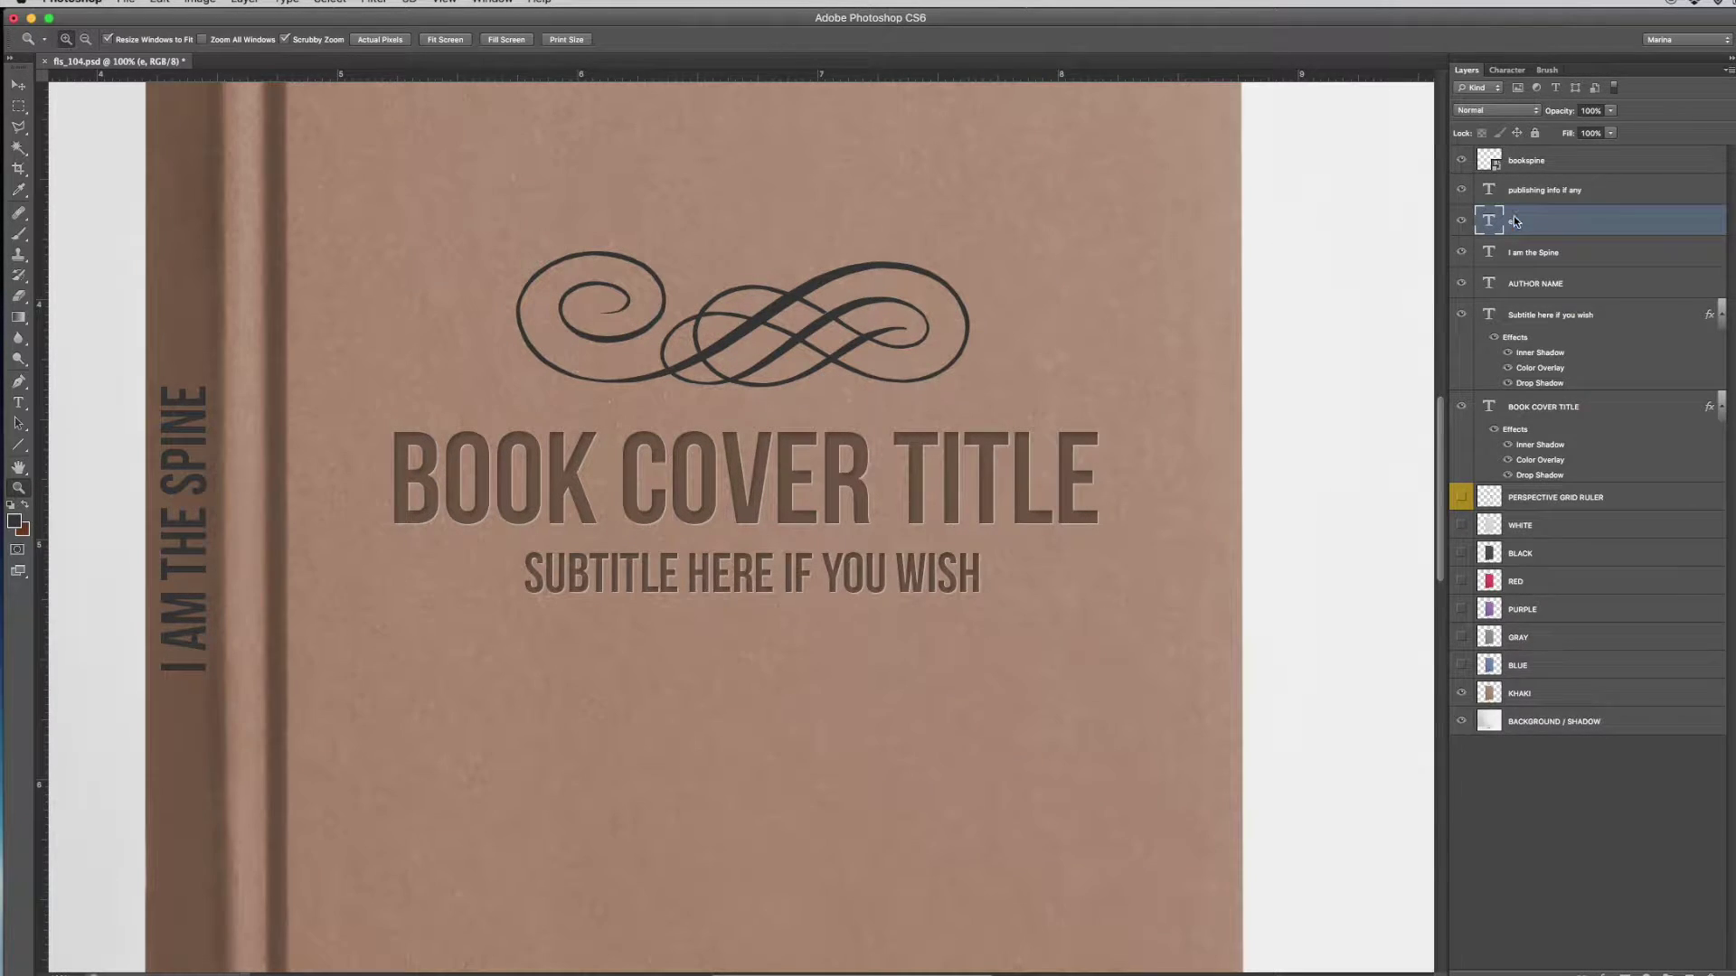
right_click(1515, 221)
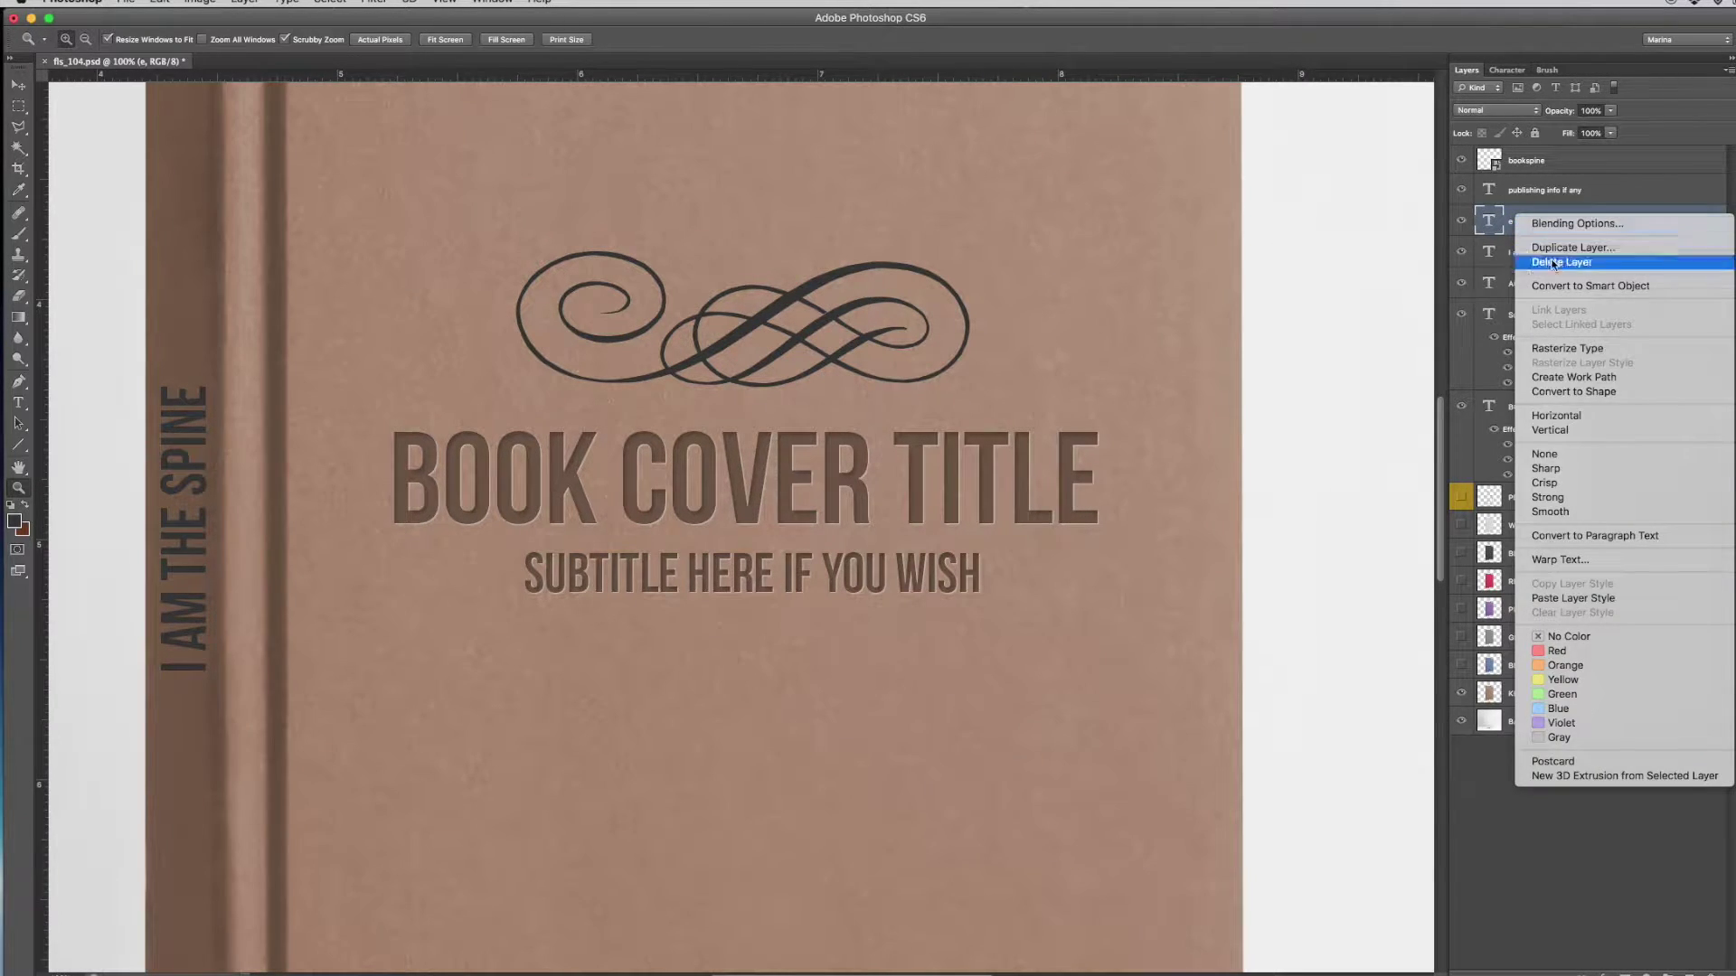
click(1565, 601)
scroll(1187, 428, down, 10)
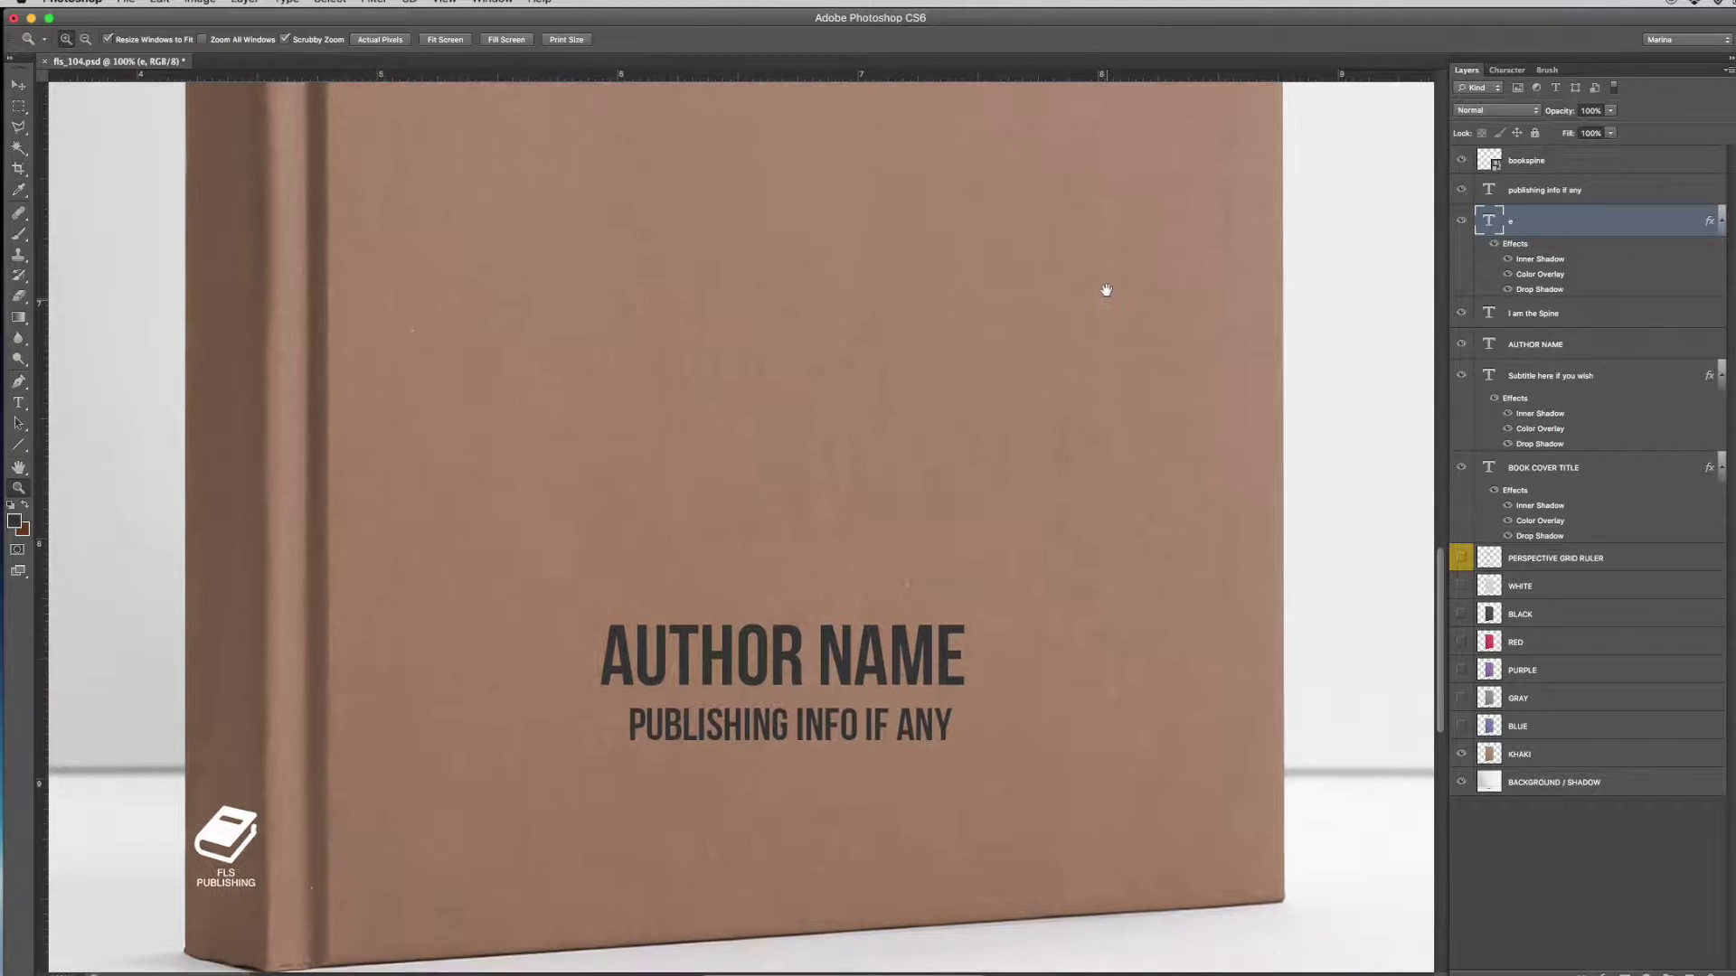
right_click(1548, 190)
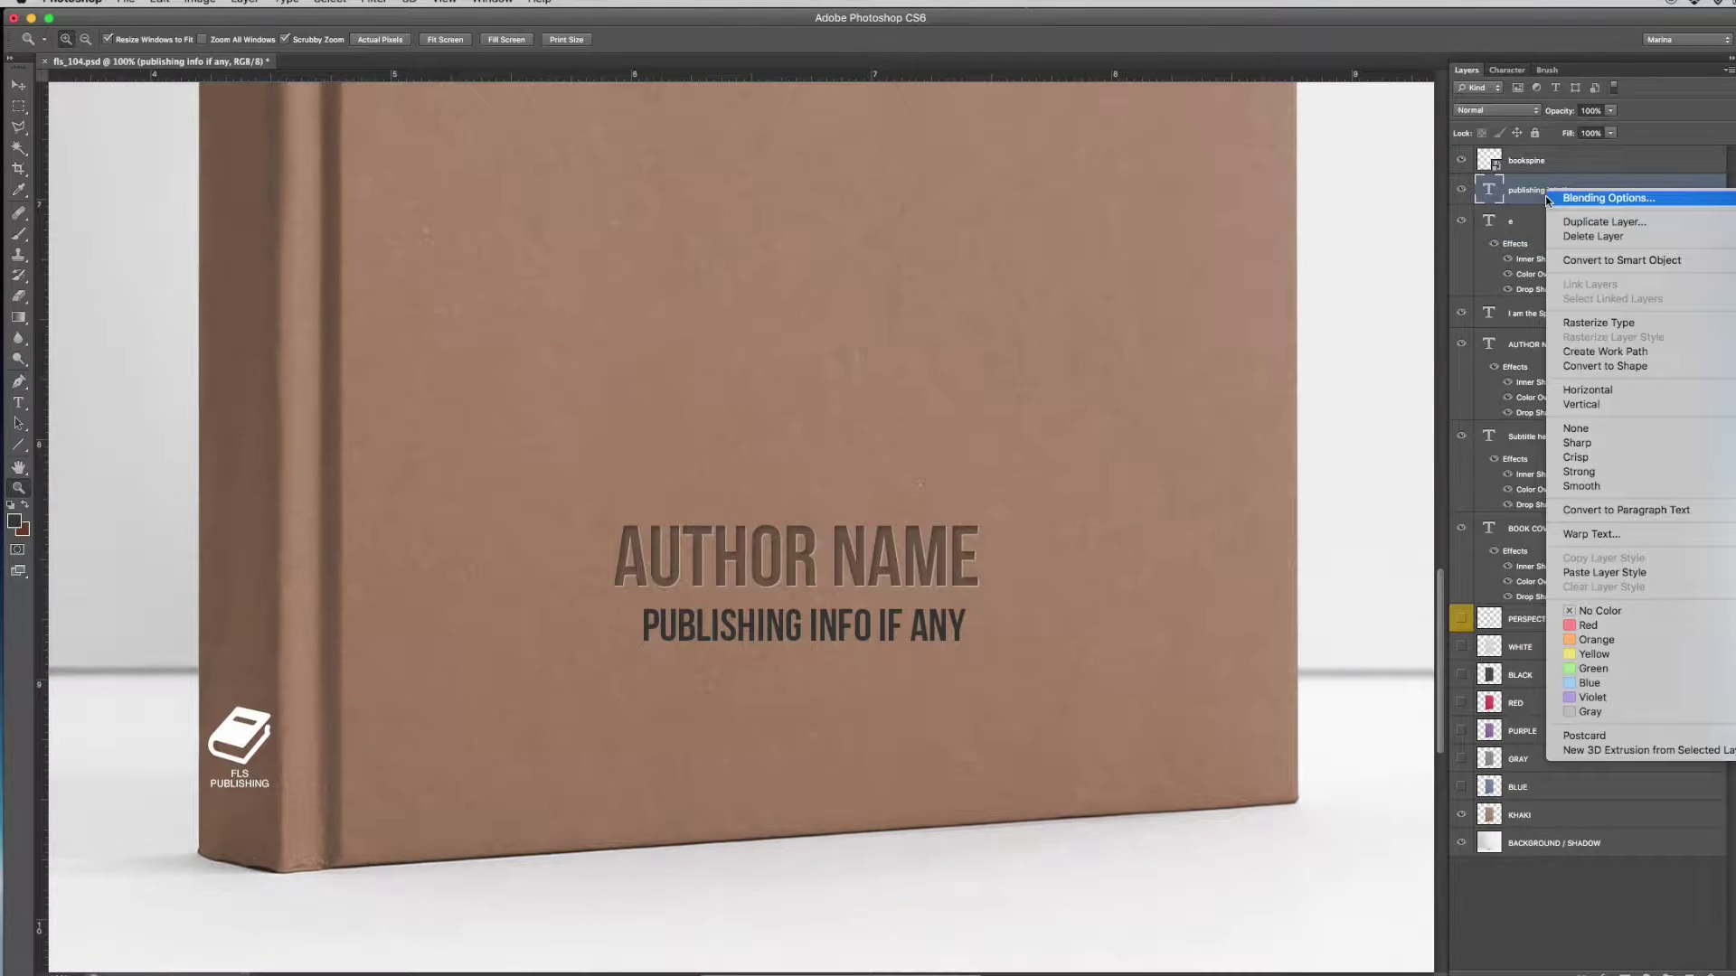
click(1591, 572)
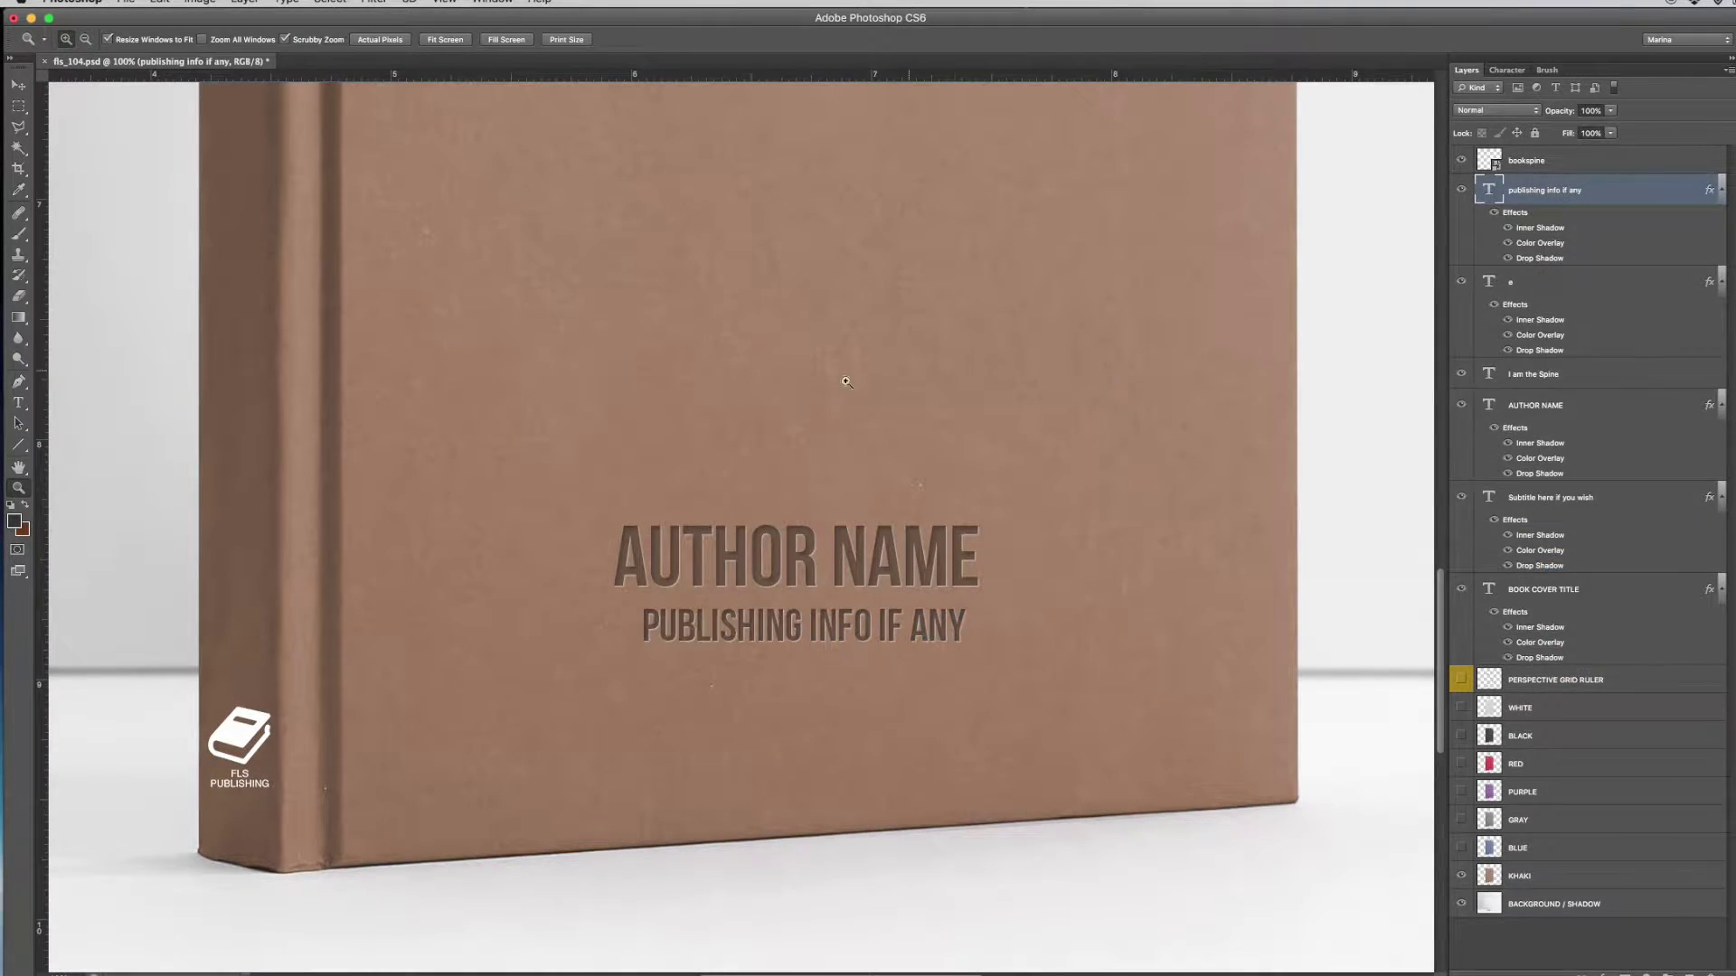
drag(827, 368, 1065, 482)
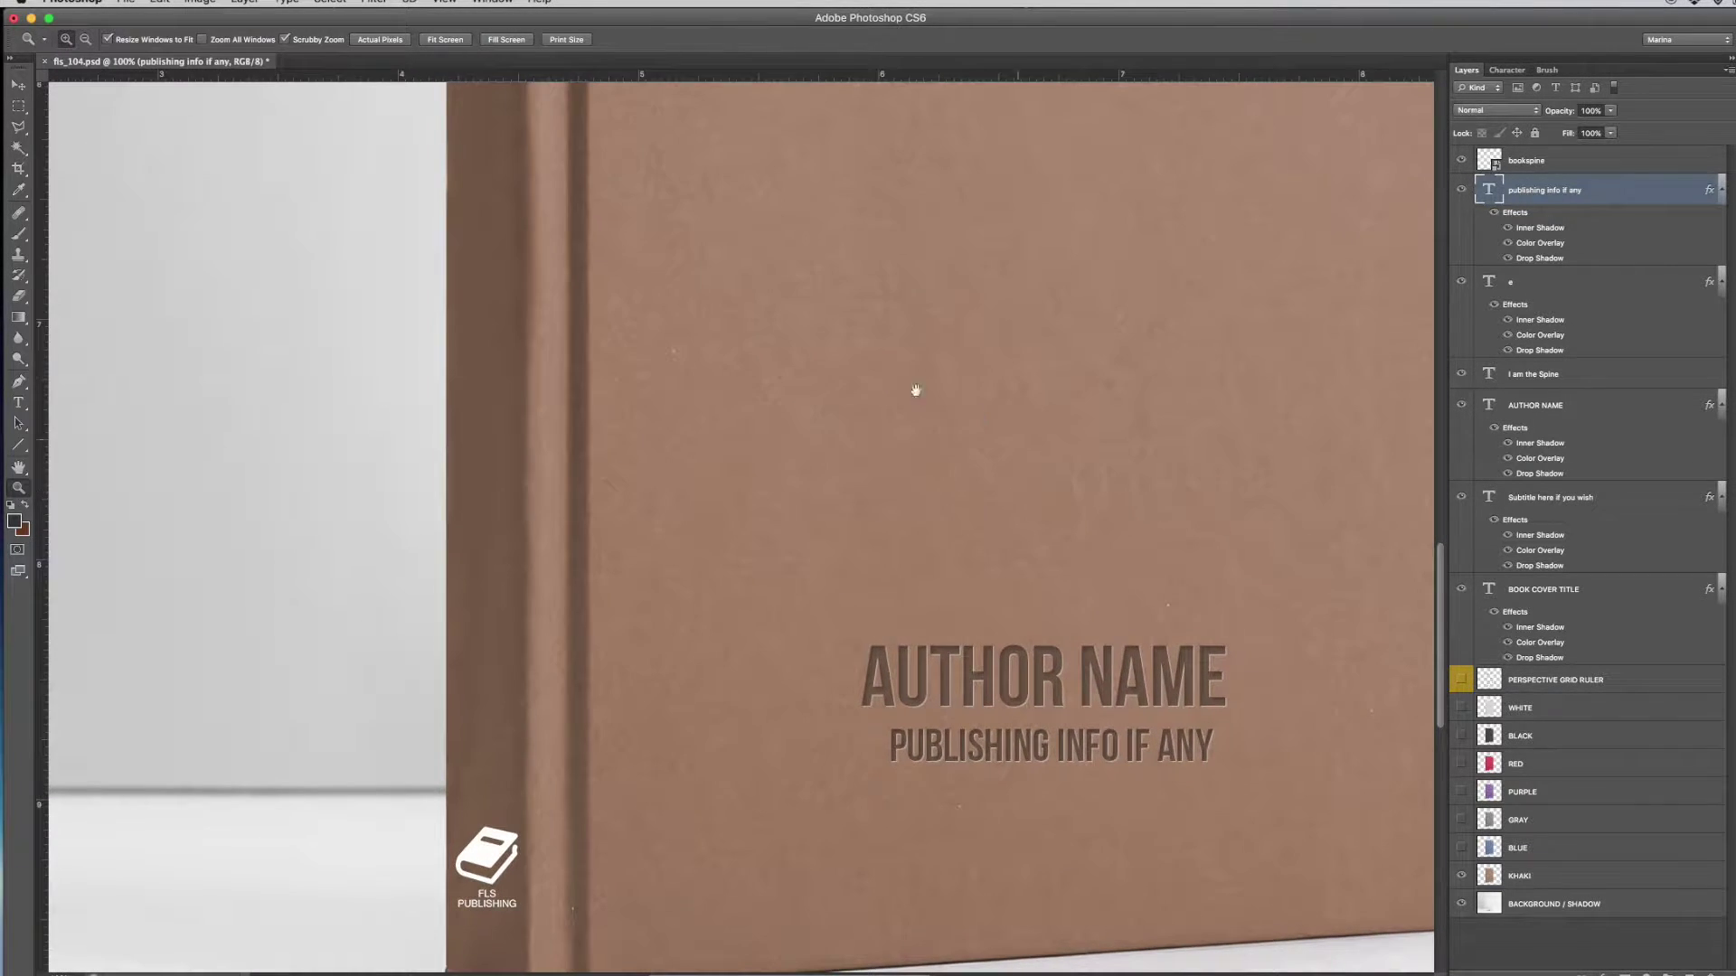
drag(914, 392, 895, 298)
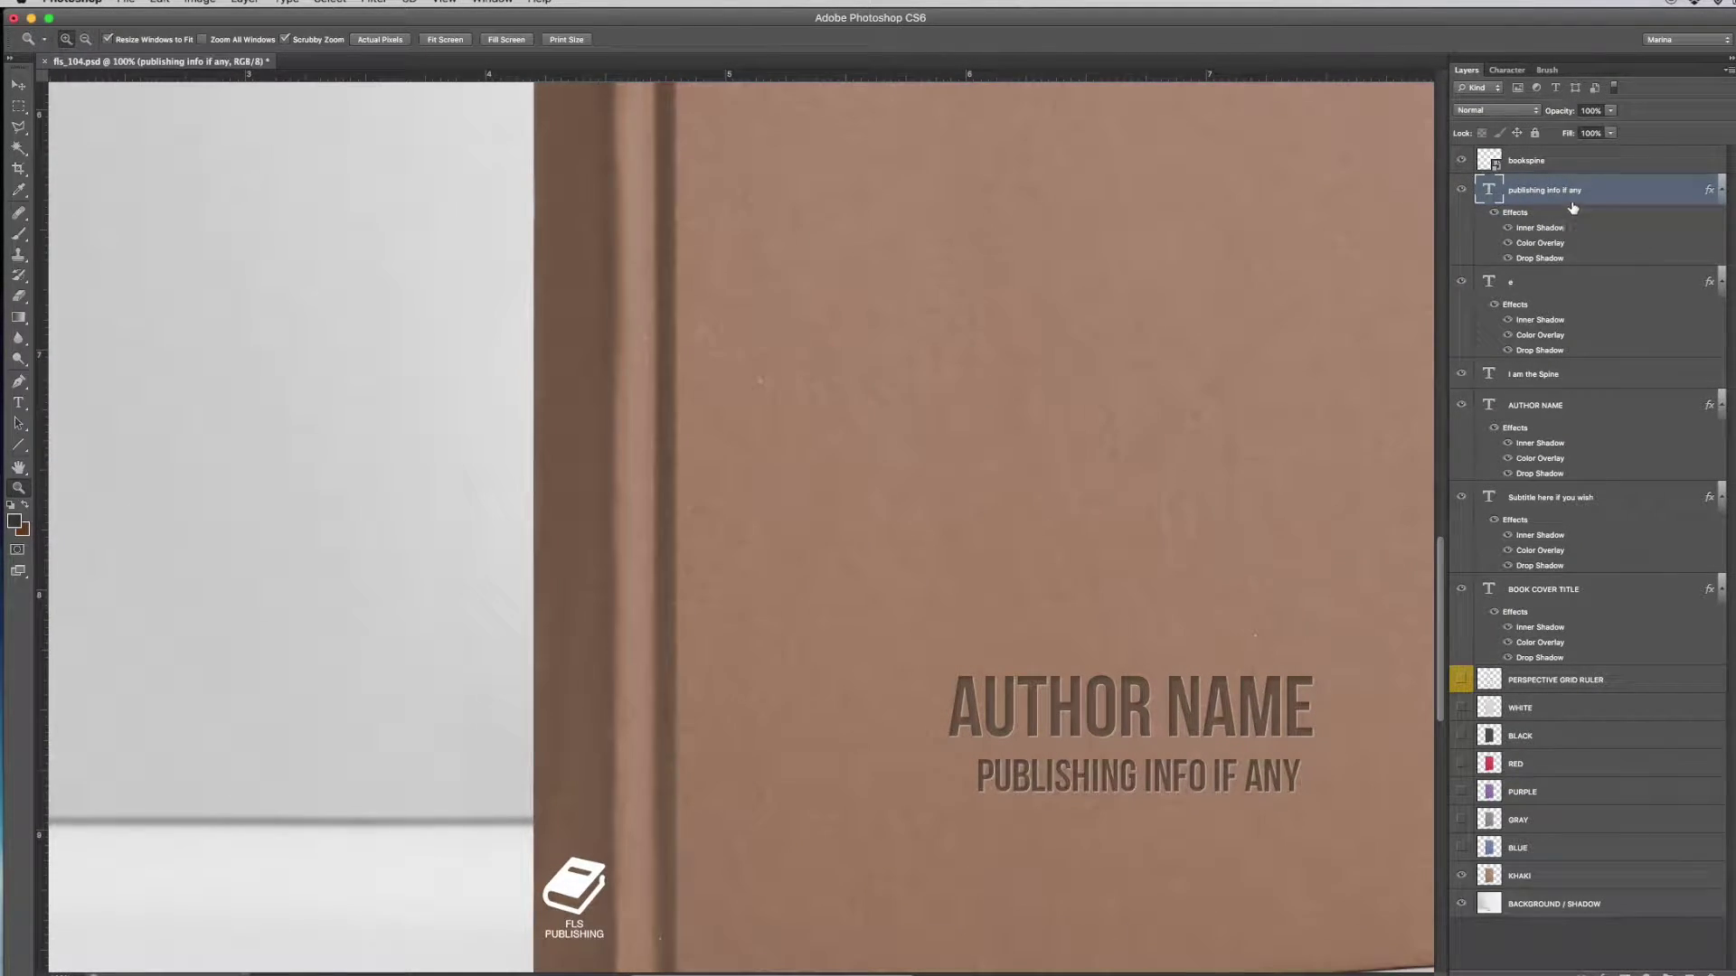
Paste the copied emboss layer style onto the bookspine logo and the I am the Spine text.
click(1542, 162)
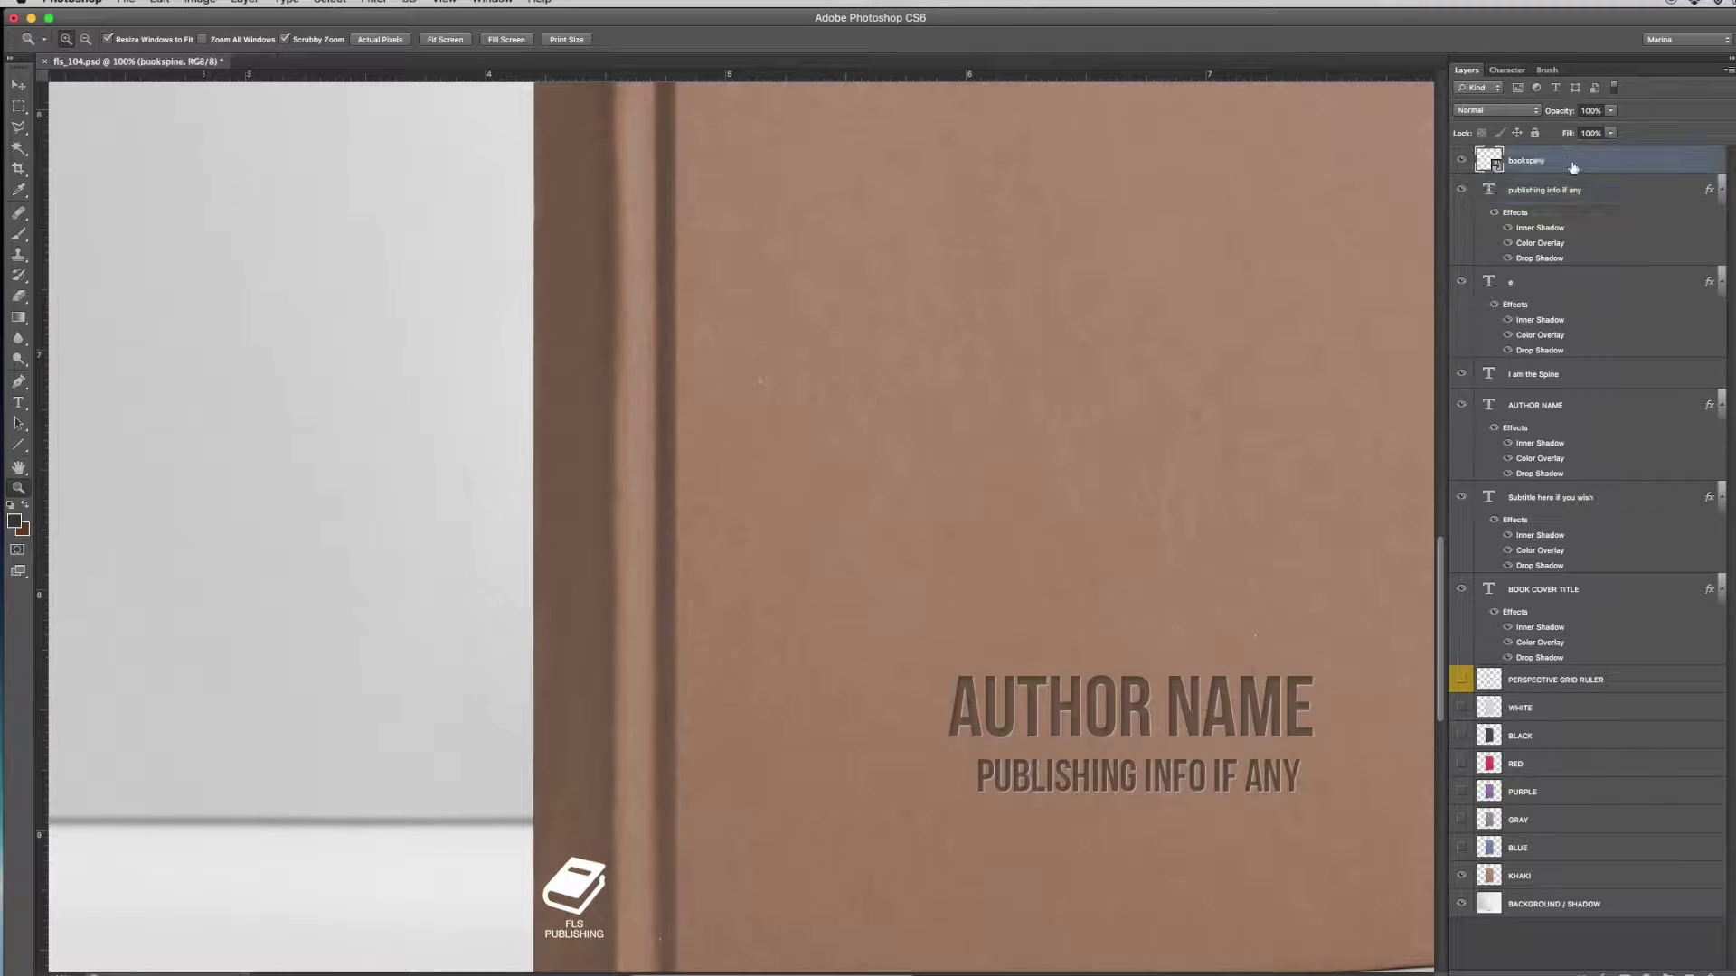
right_click(1522, 162)
click(1563, 358)
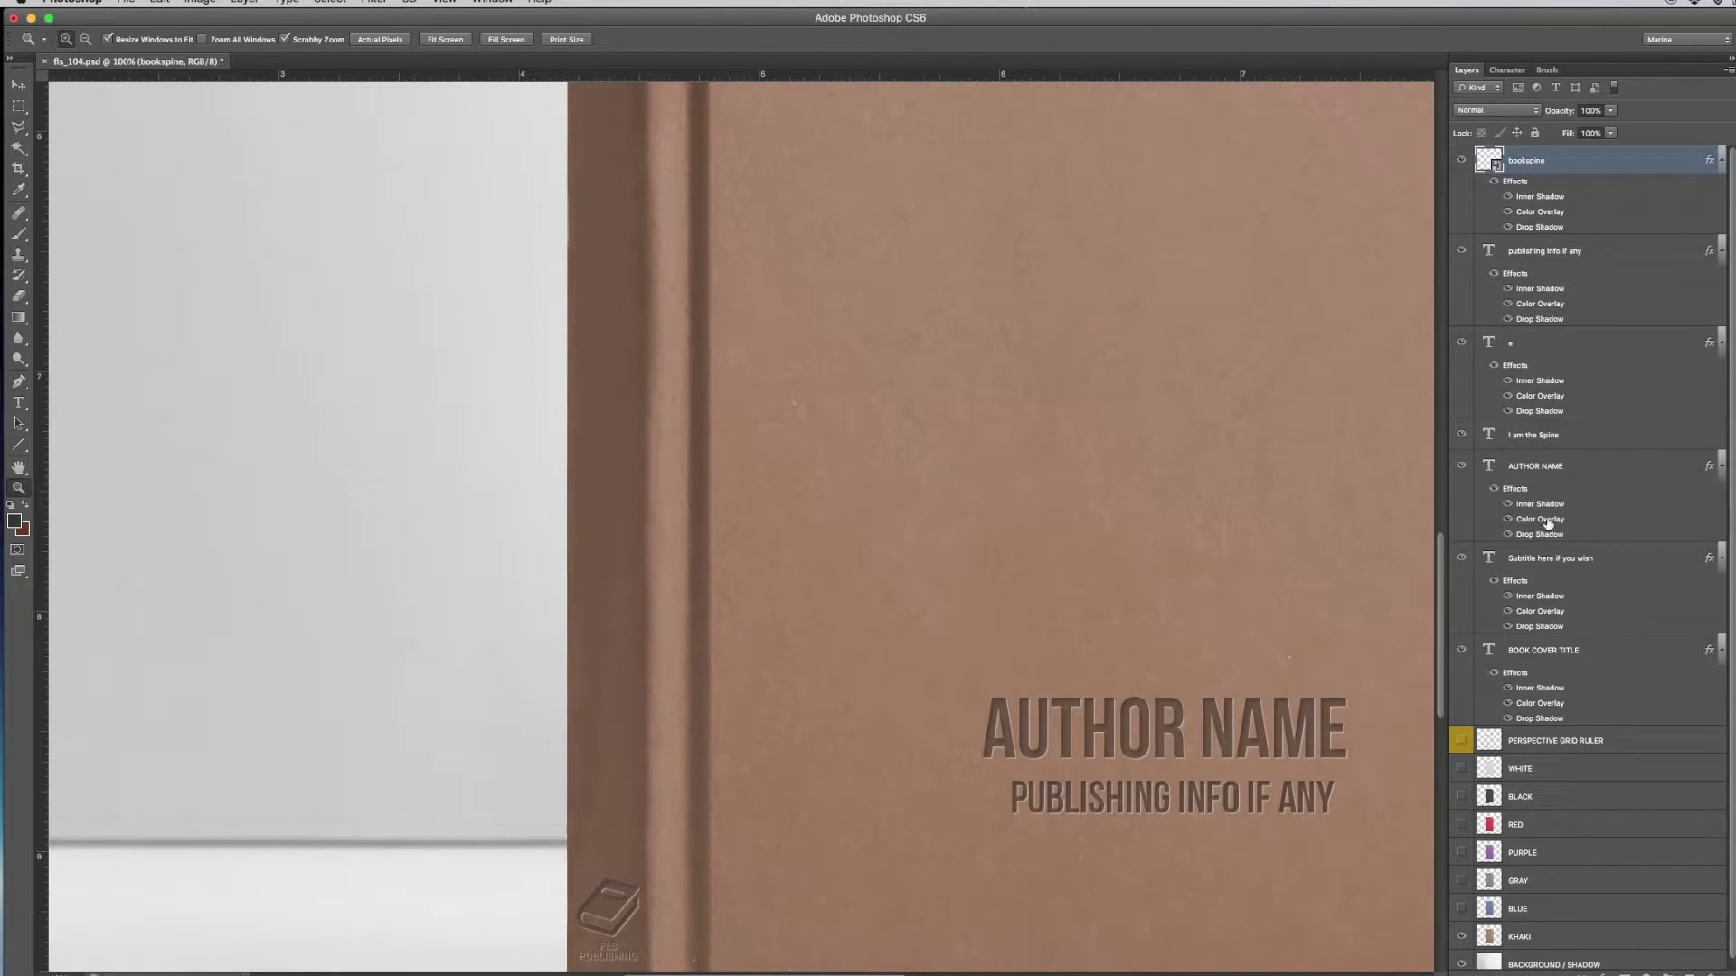
click(1537, 436)
right_click(1528, 436)
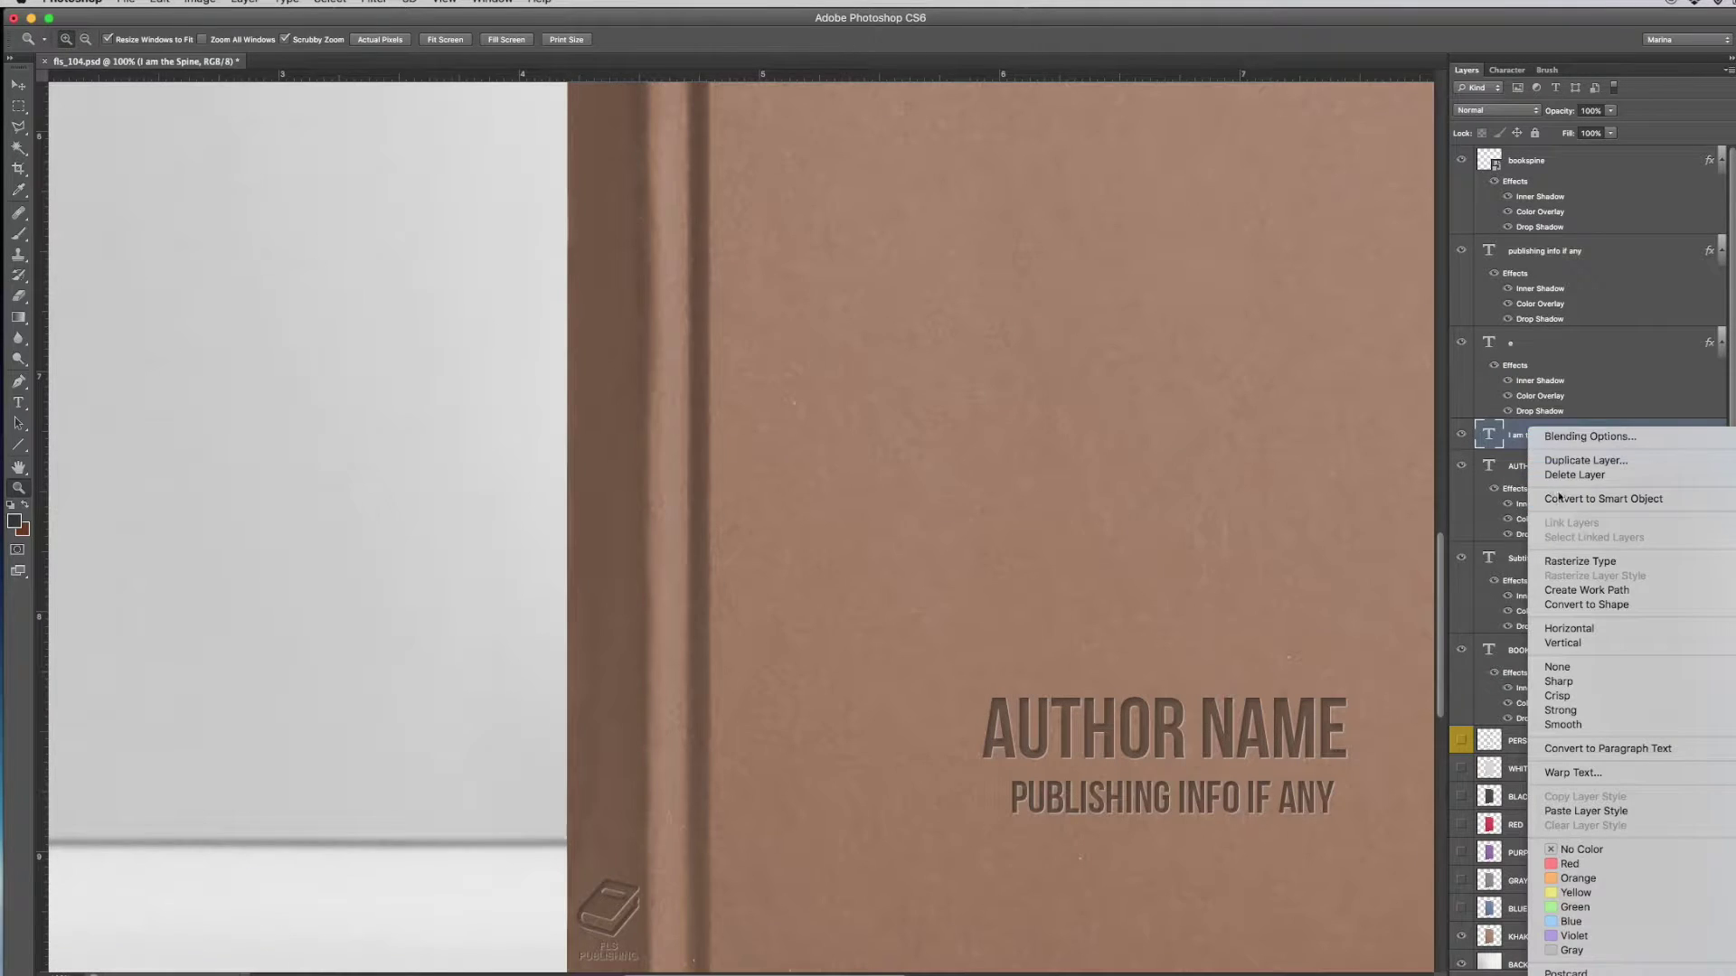
key(Return)
scroll(845, 589, up, 10)
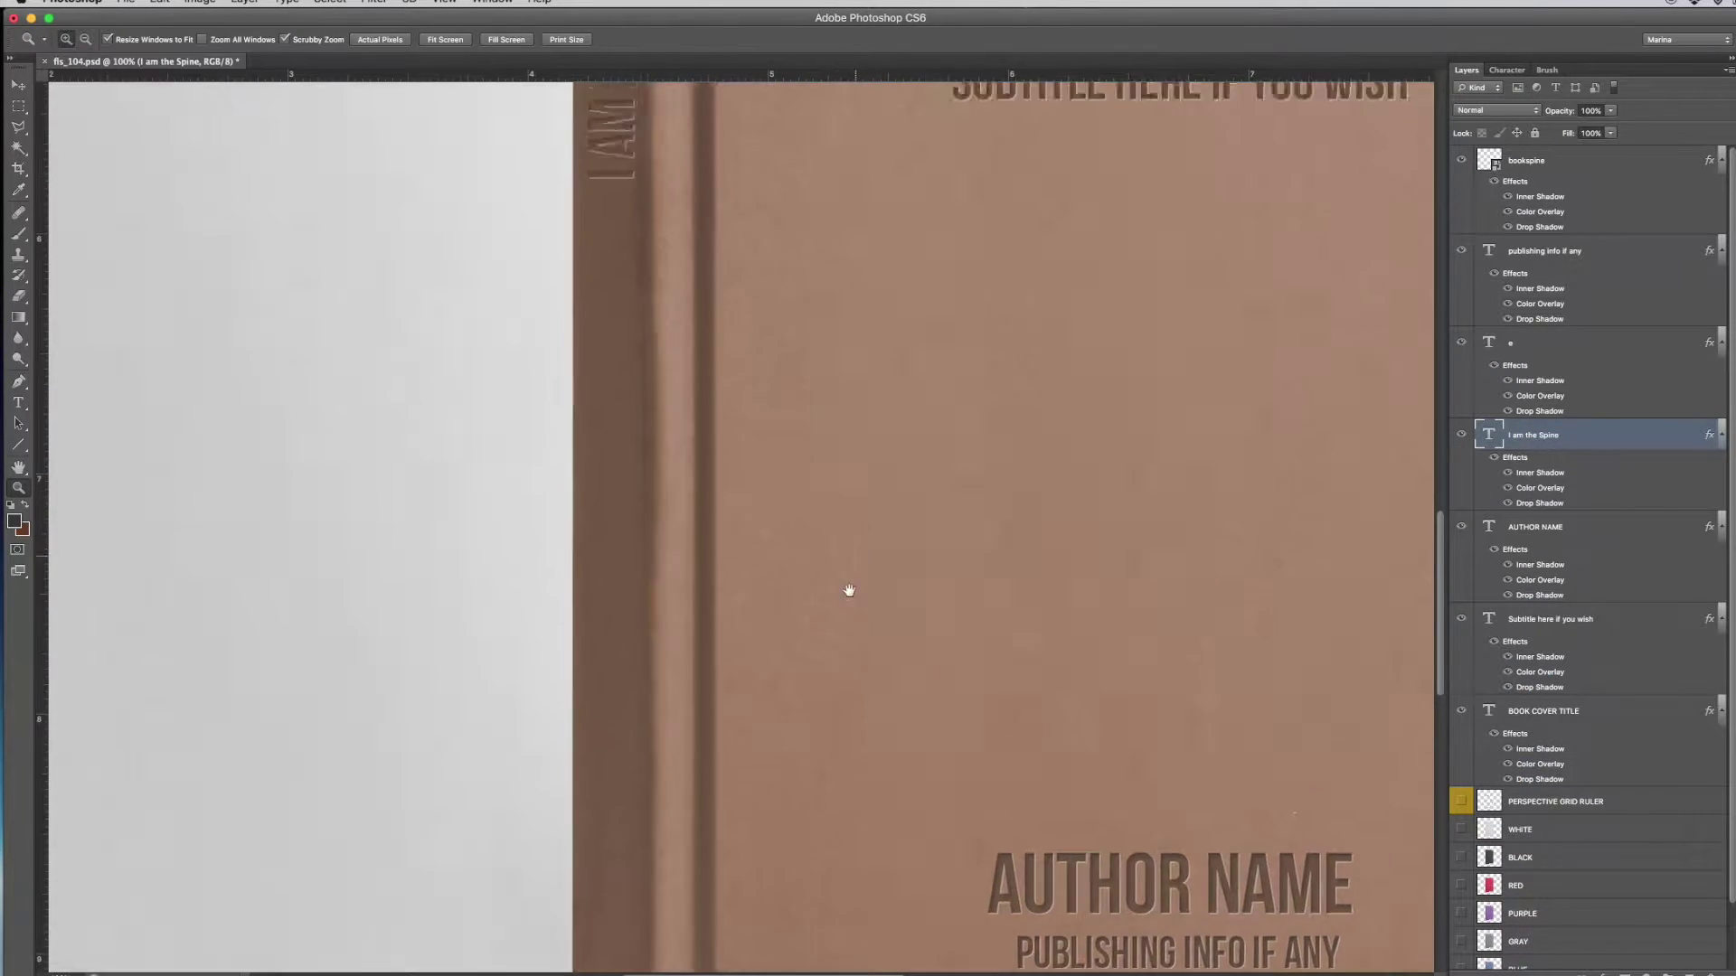
Darken the spine text's Color Overlay to a brown 503d30.
right_click(1522, 442)
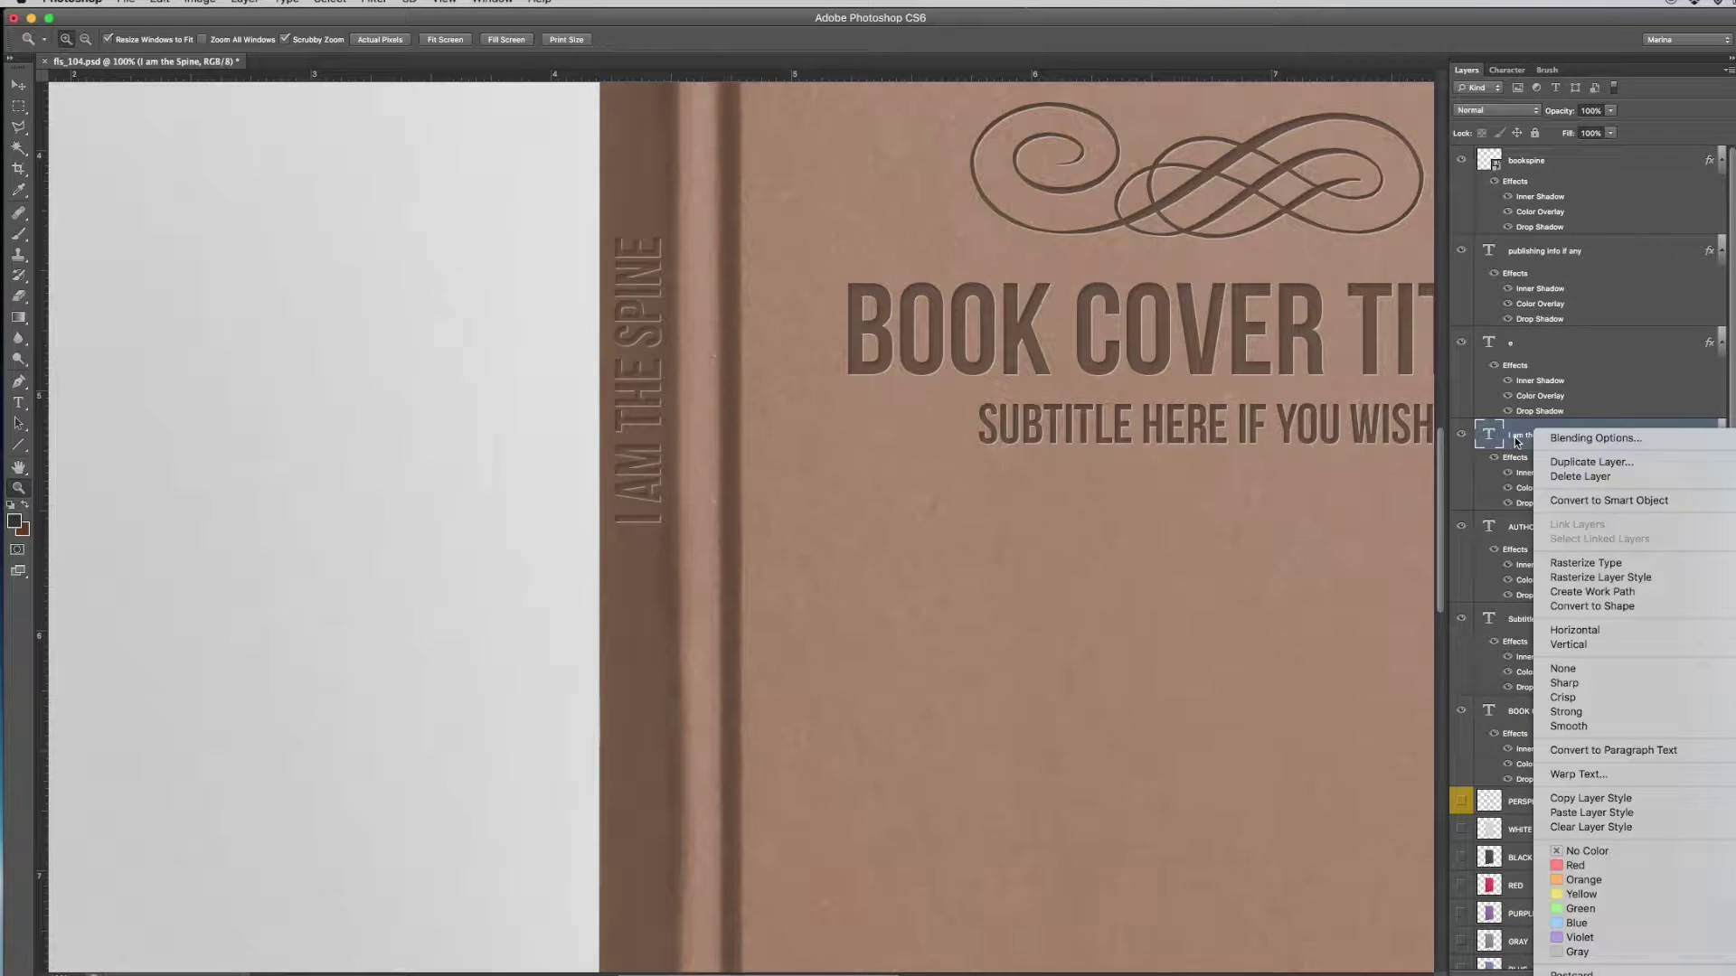
click(1596, 438)
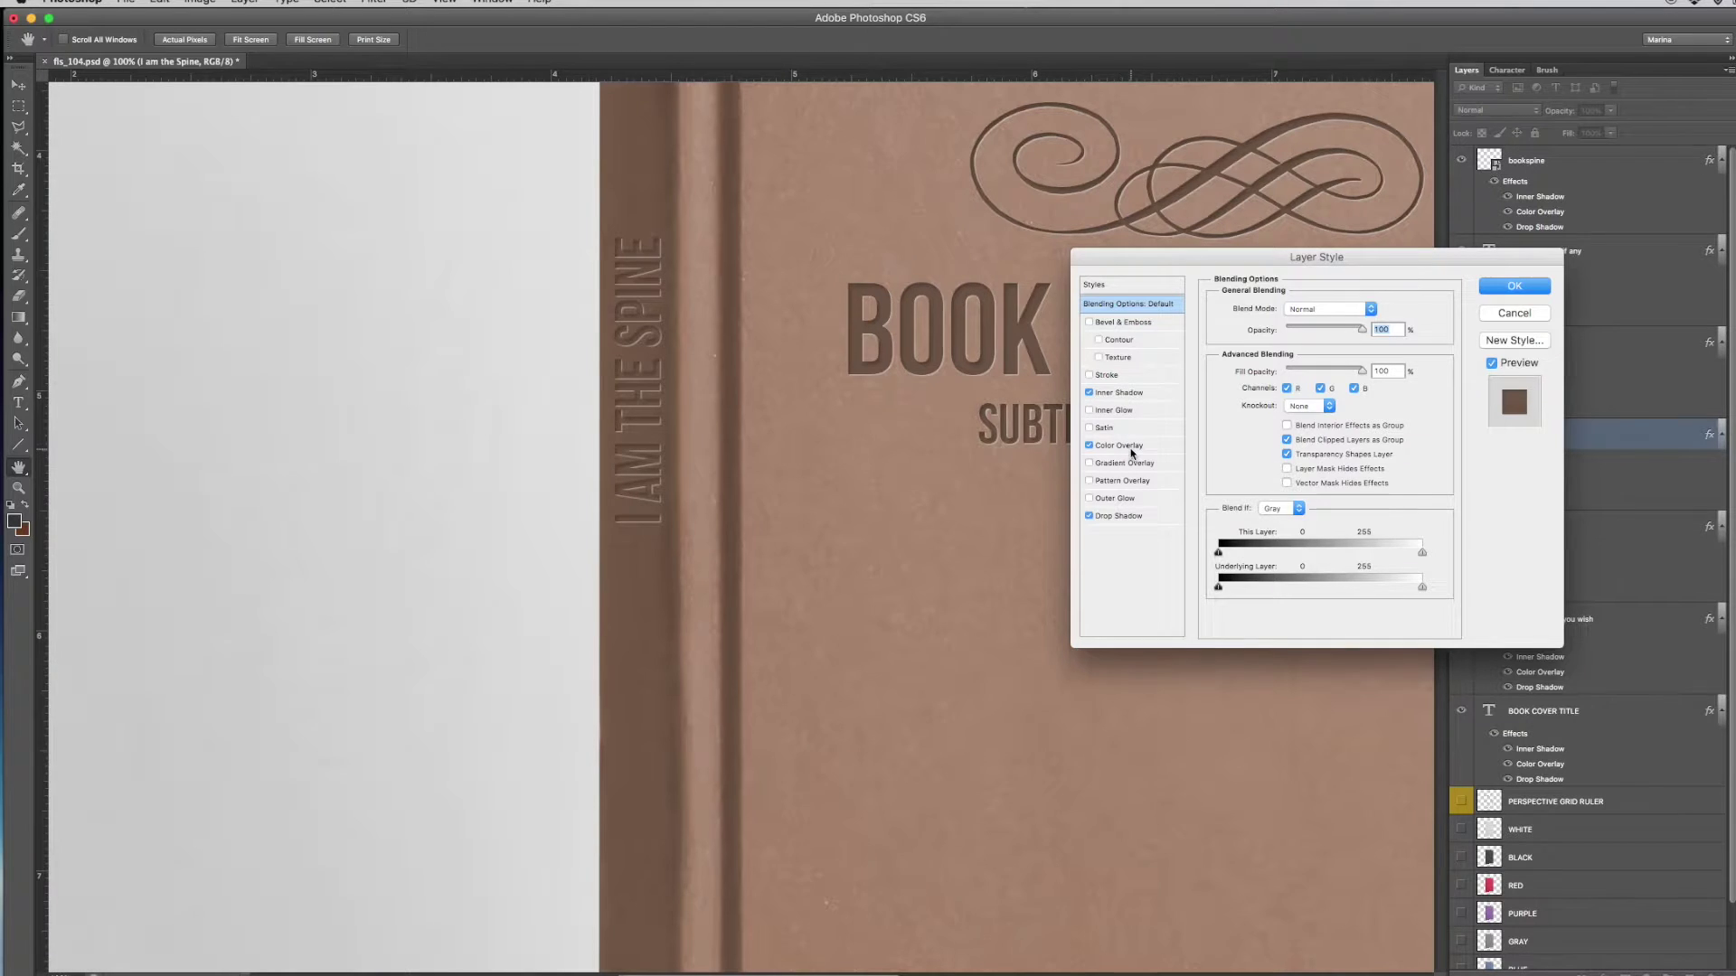
click(1141, 445)
click(1378, 309)
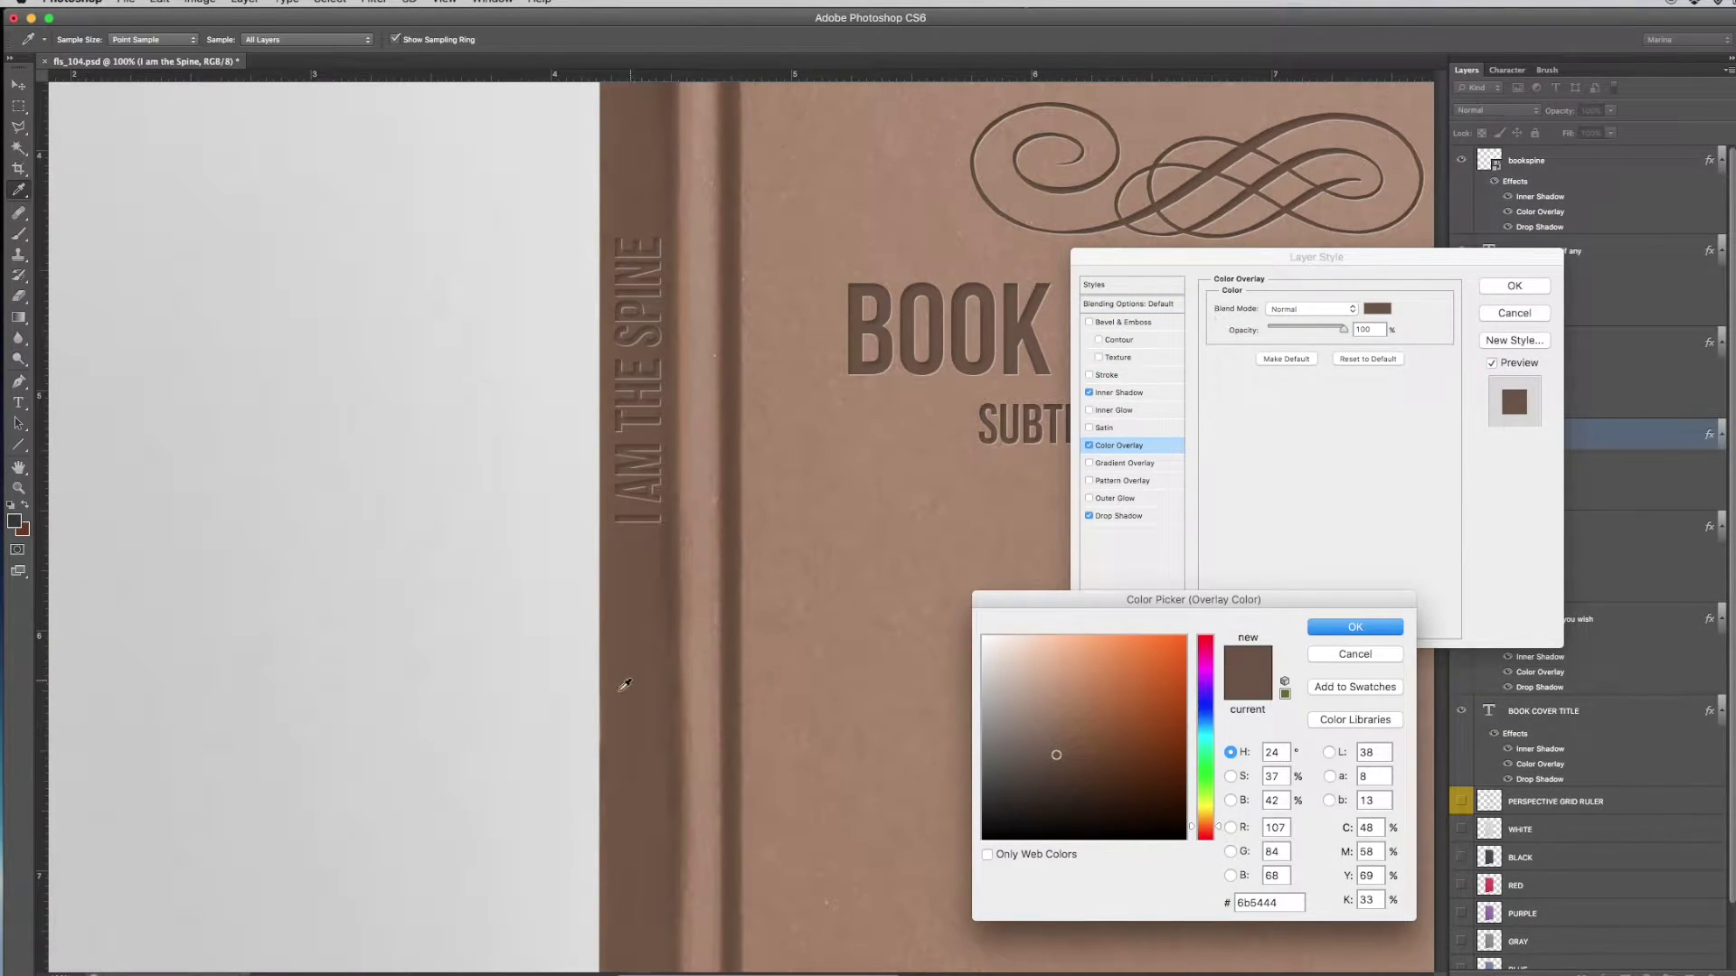
click(634, 718)
click(1063, 777)
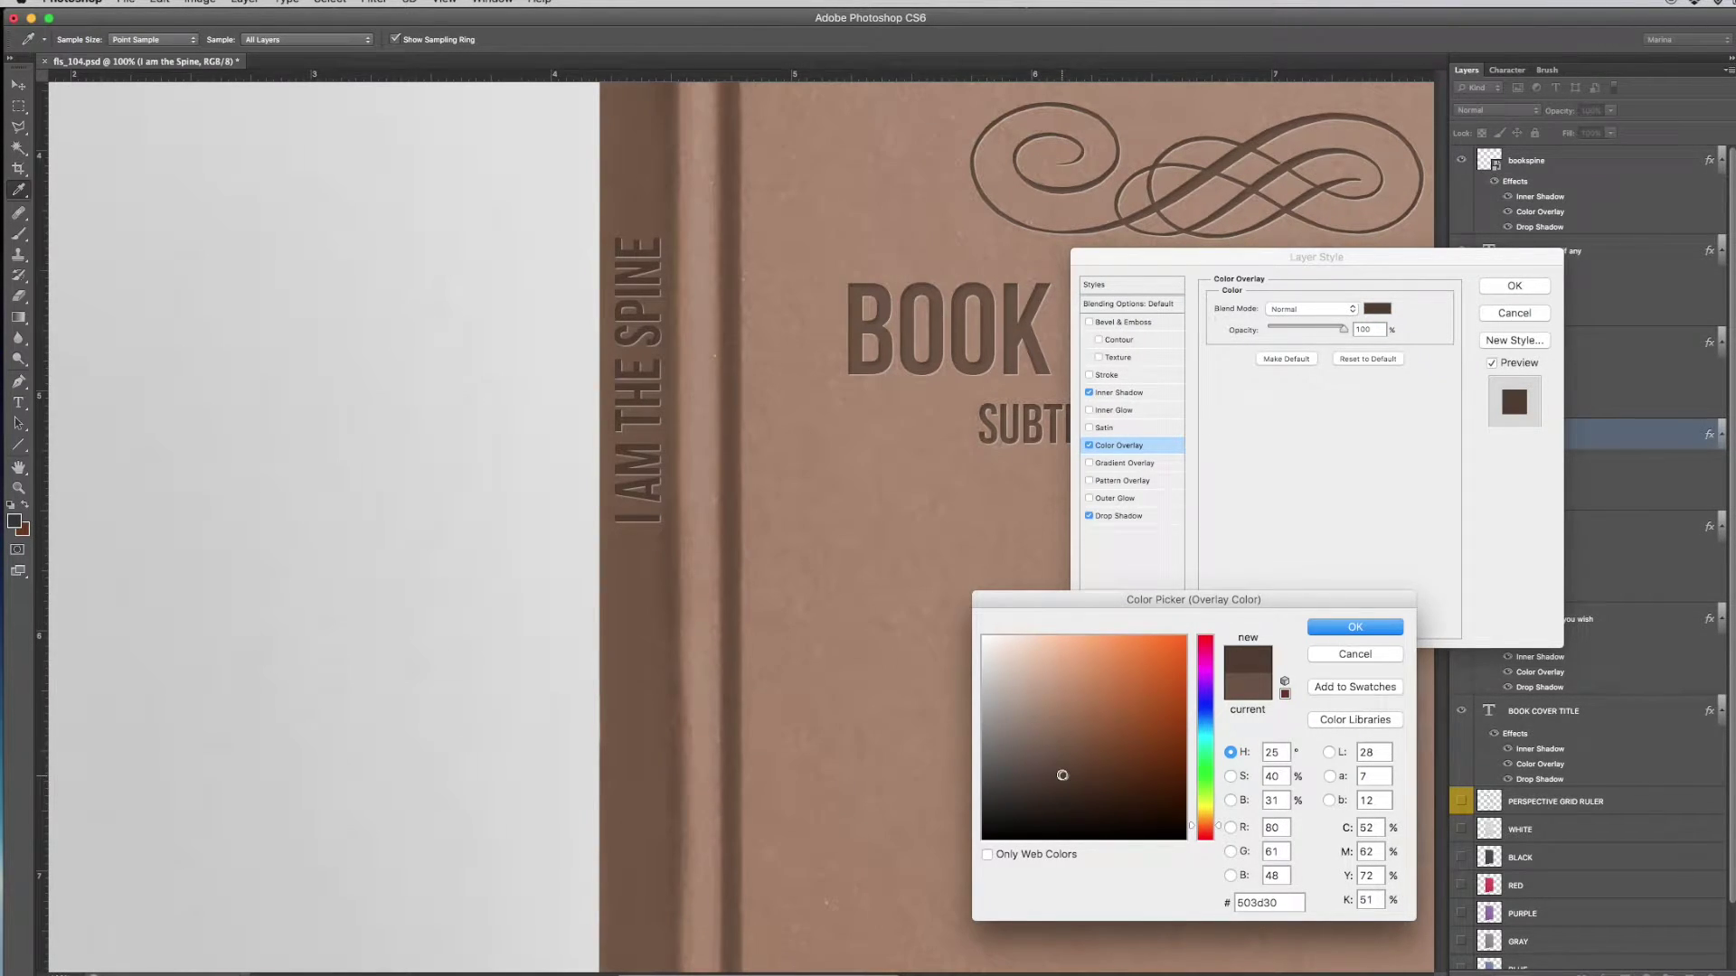
key(Return)
Give the spine text a darker brown Inner Shadow with 3 px distance and apply.
click(1121, 395)
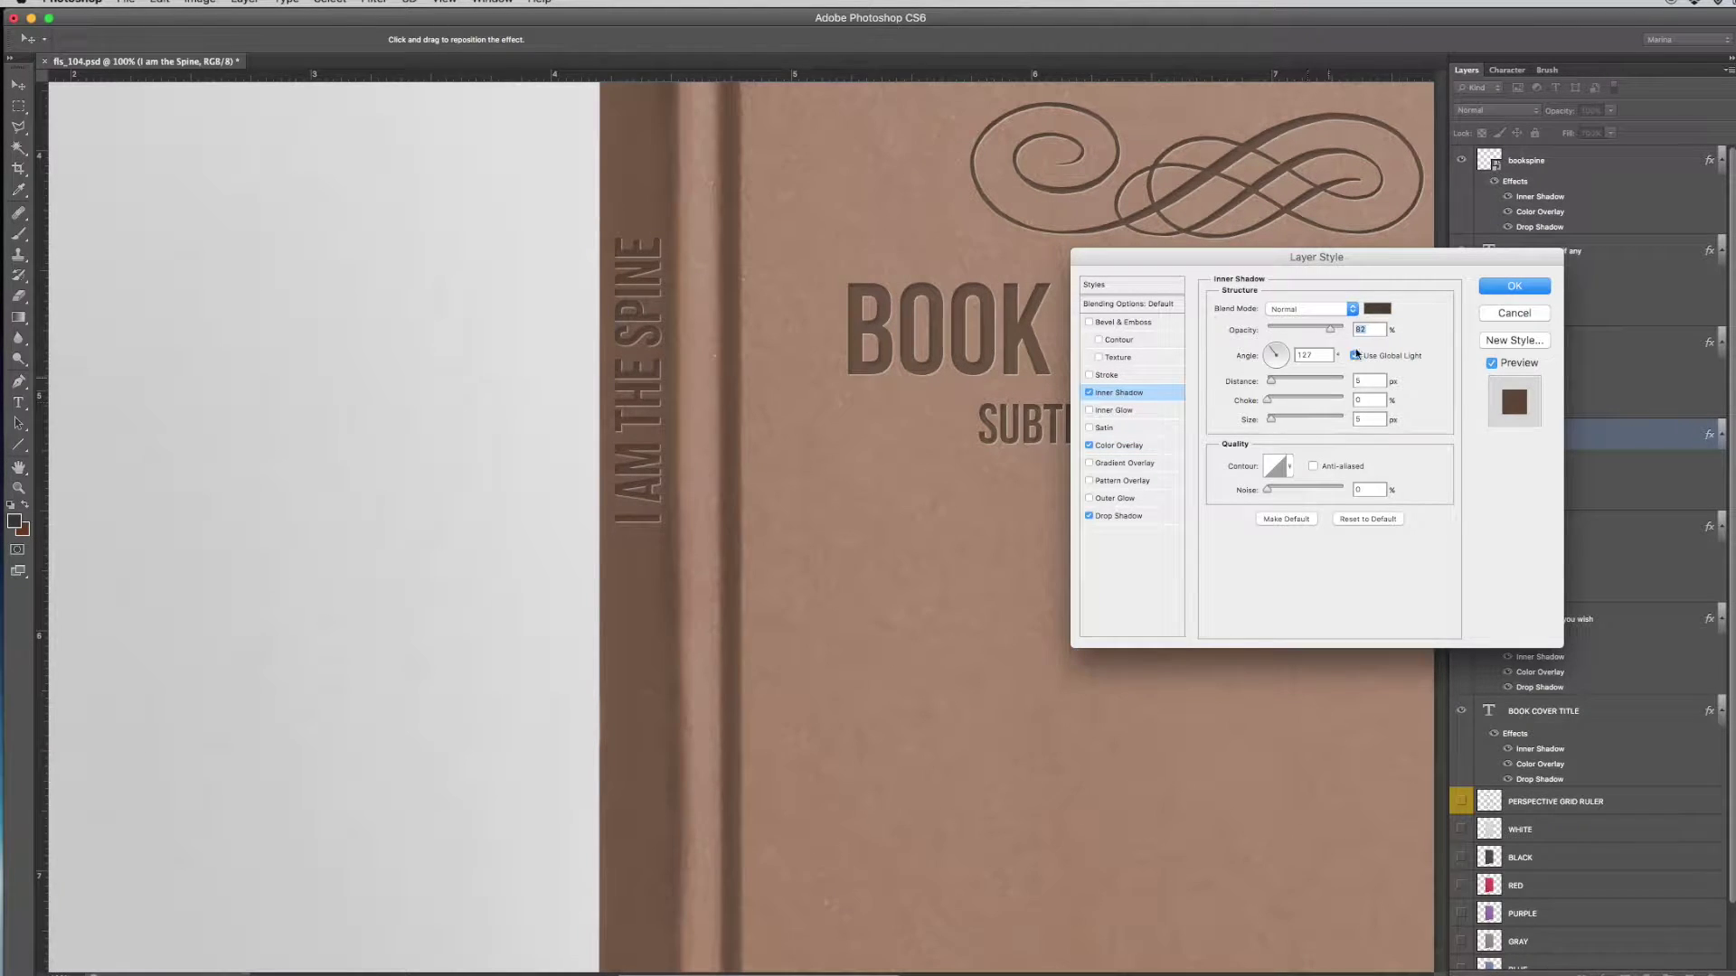
click(1379, 313)
click(642, 665)
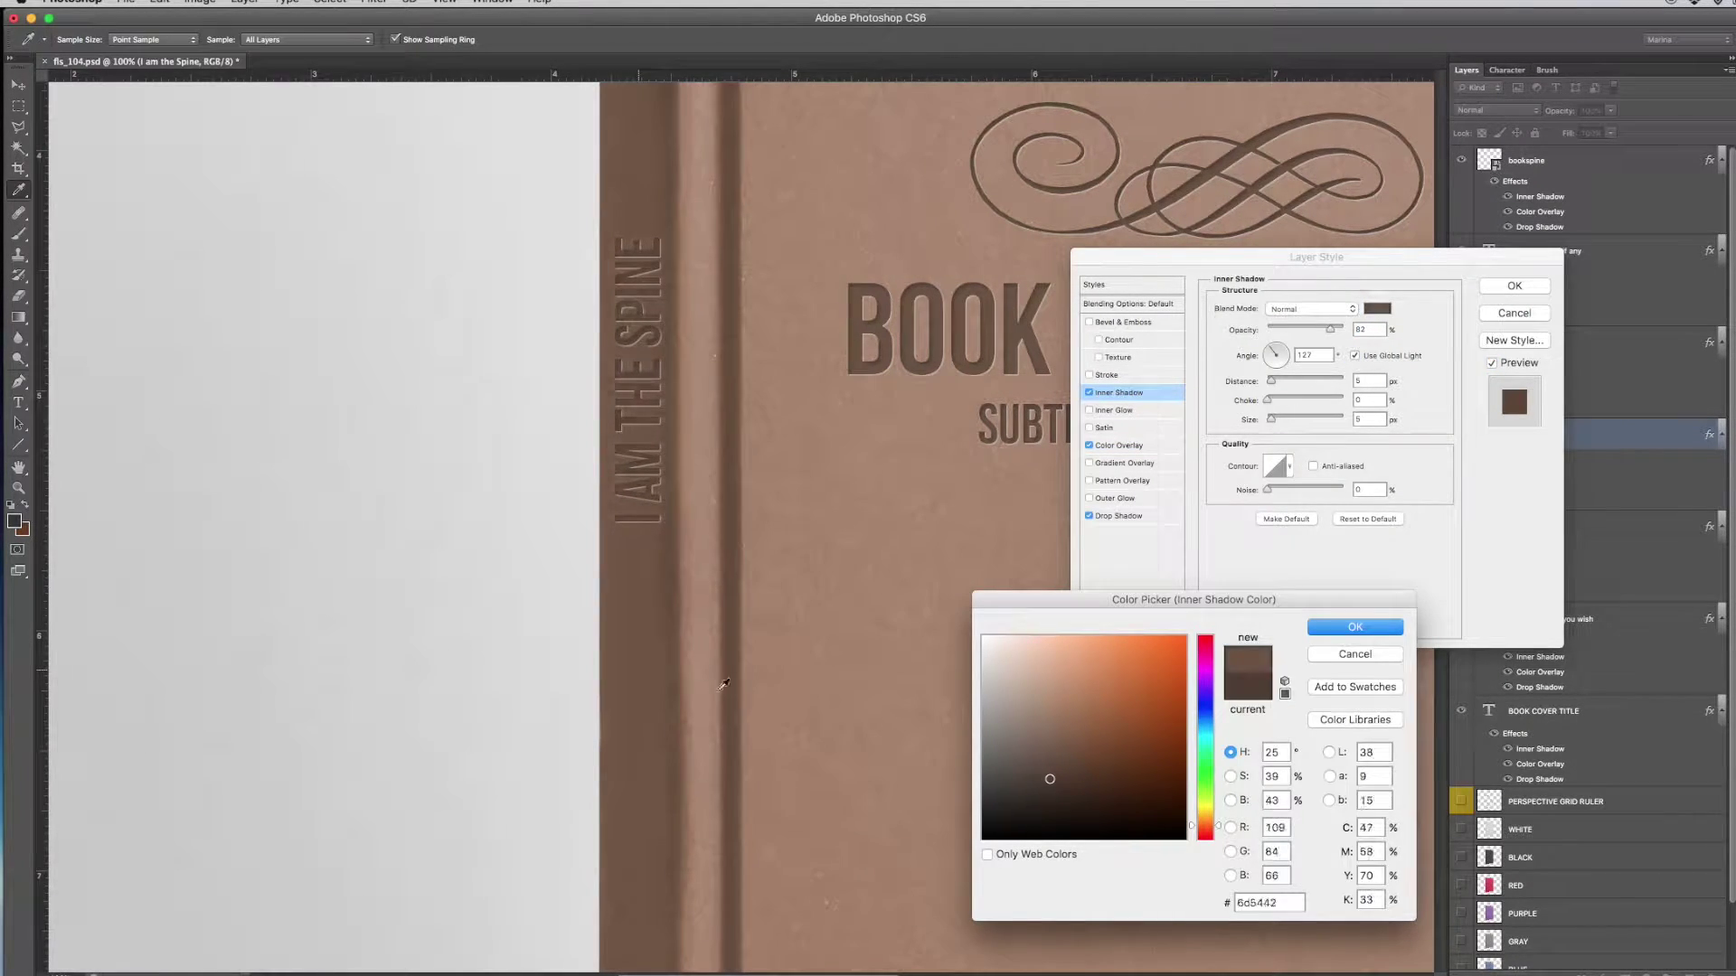
click(1067, 792)
key(Return)
drag(1272, 381, 1270, 384)
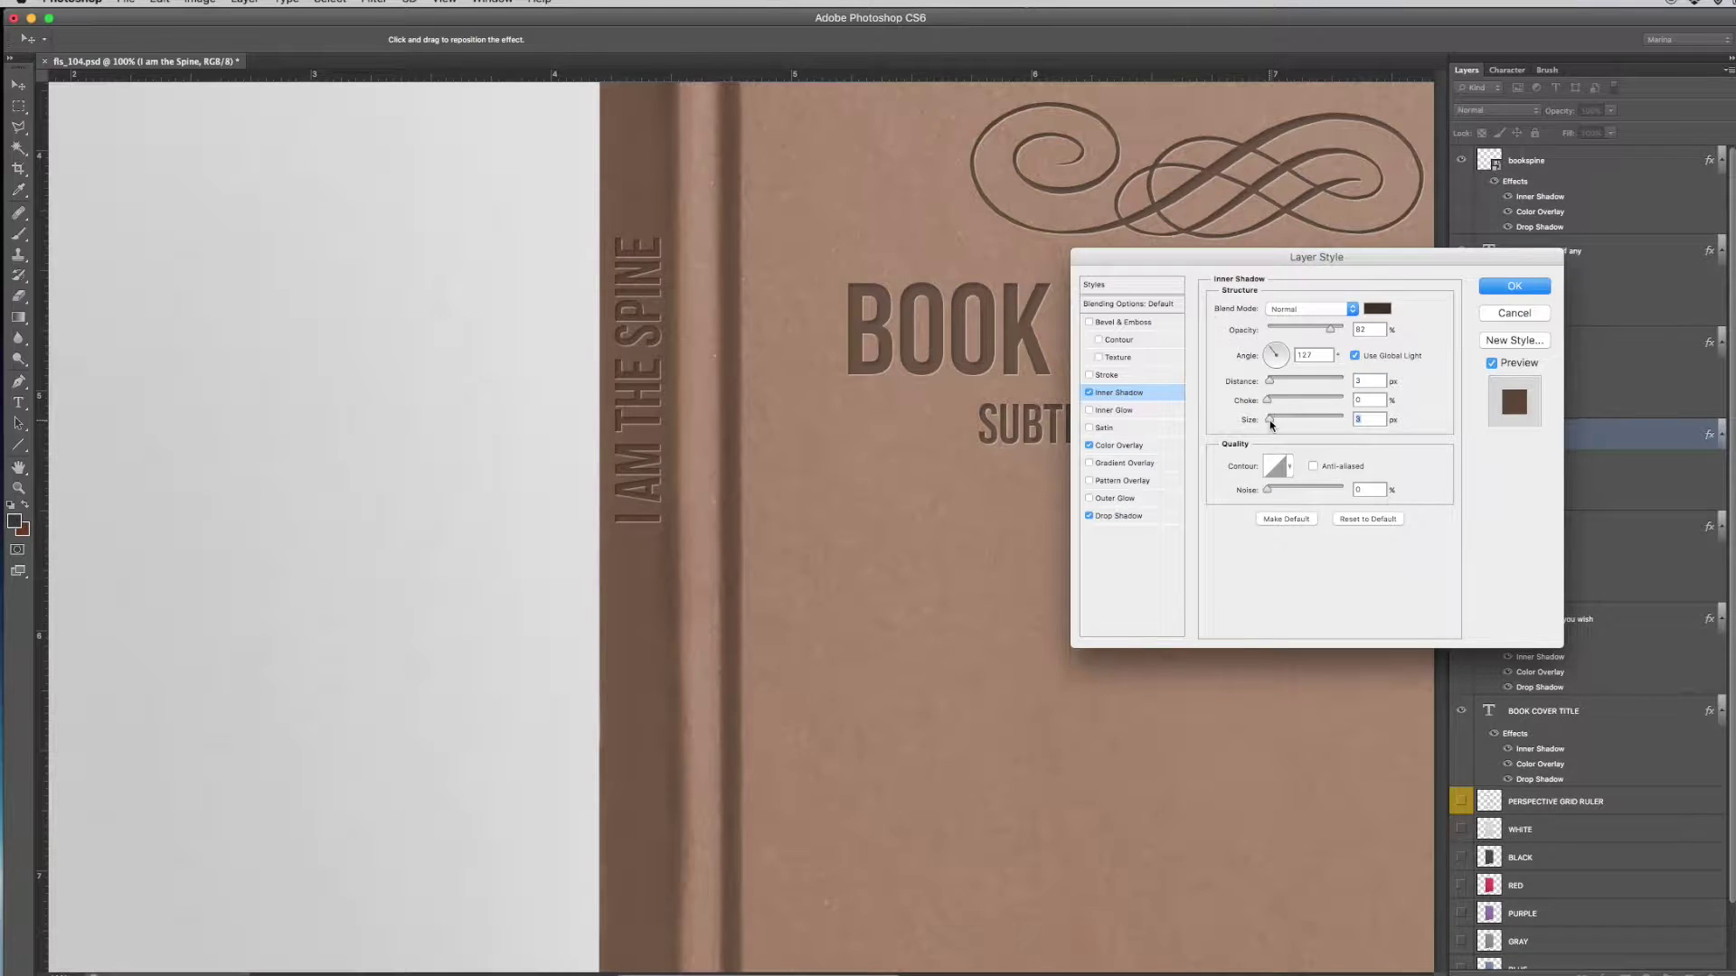
click(1513, 286)
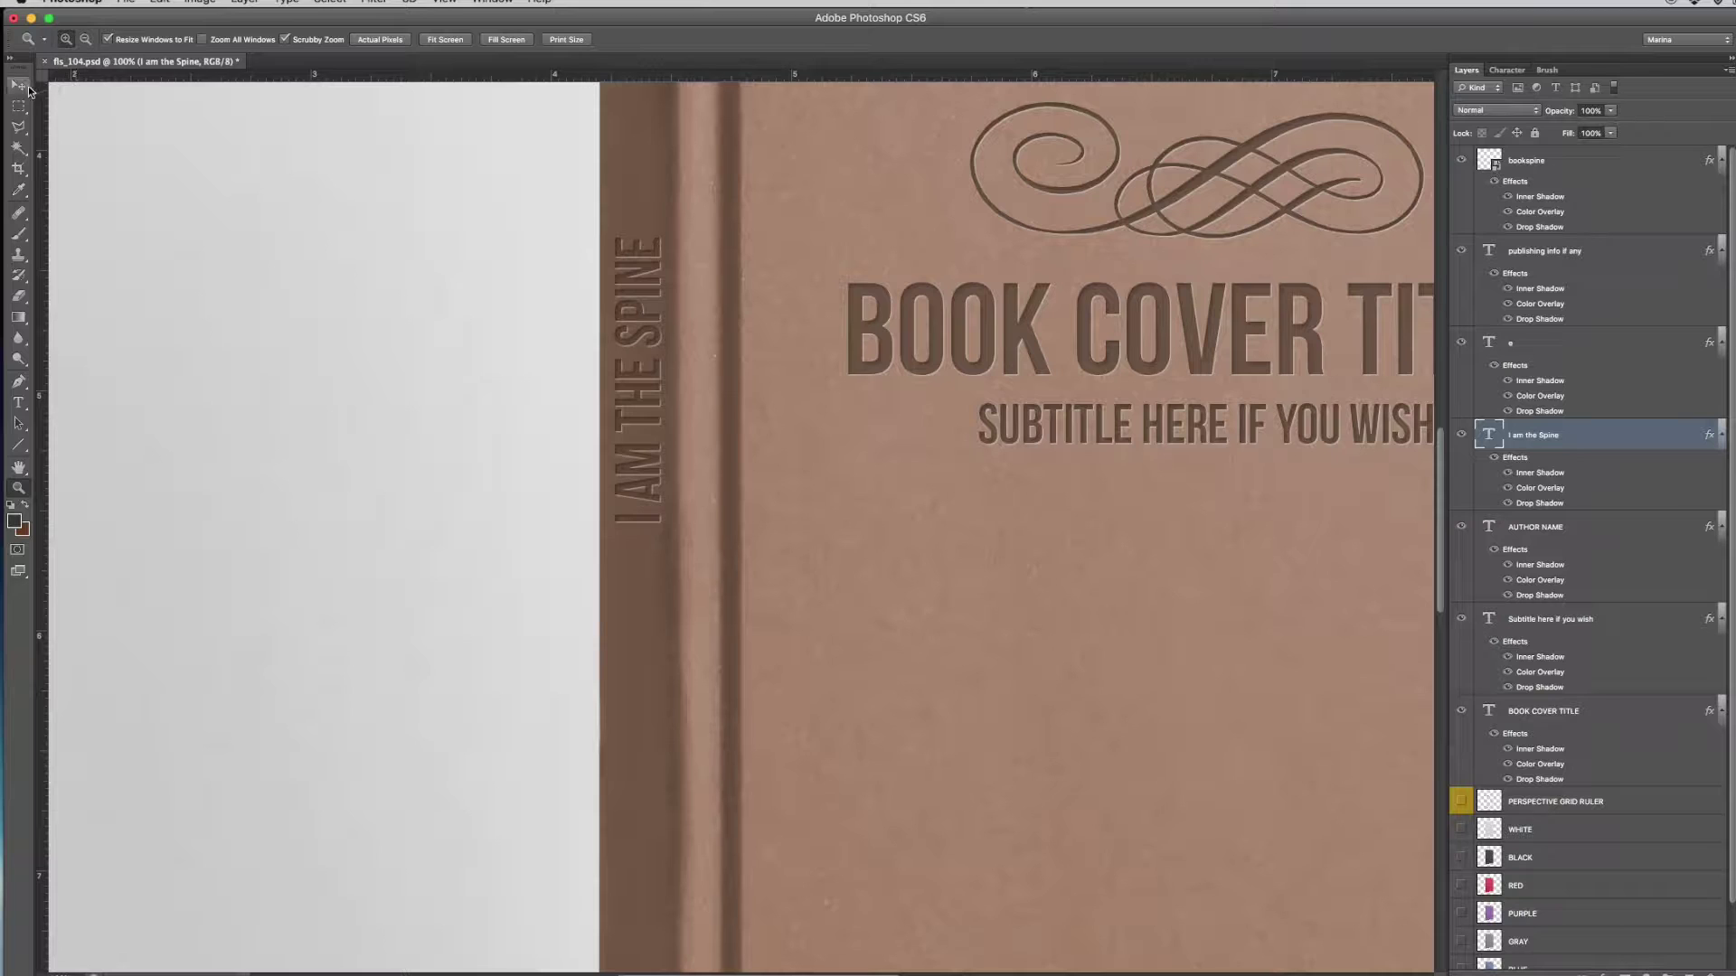
Copy the I am the Spine layer style onto the bookspine logo, then view the whole book.
click(18, 85)
right_click(1548, 441)
click(1536, 457)
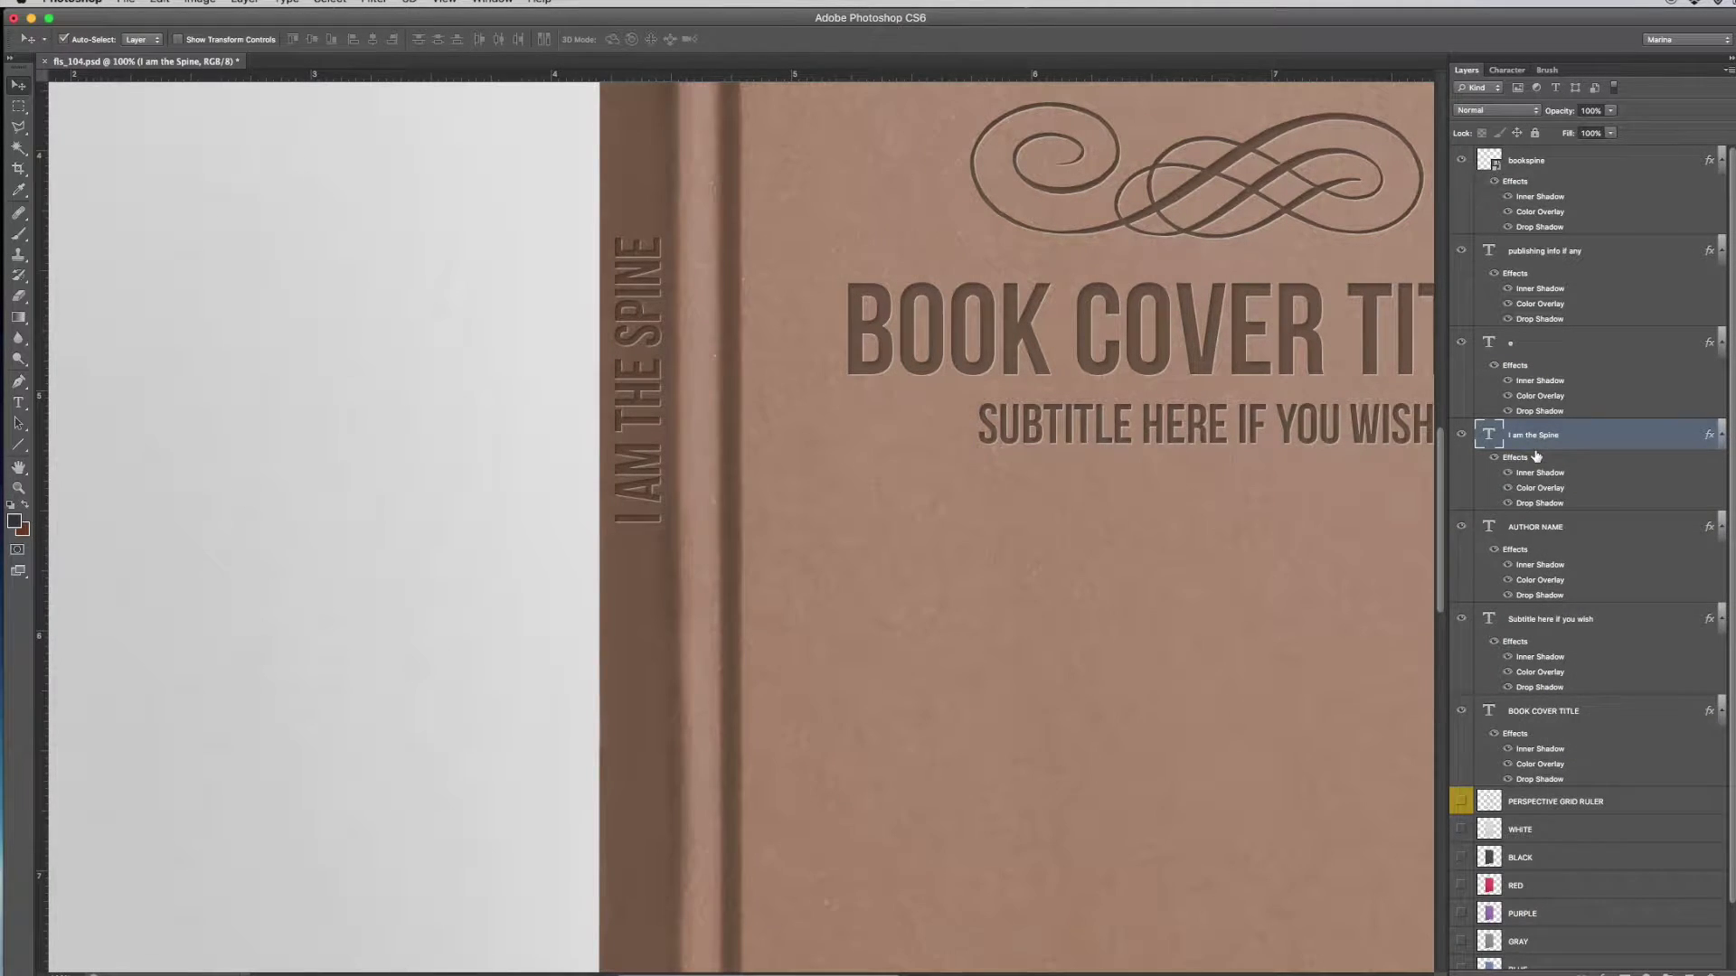
right_click(1533, 441)
click(1591, 810)
drag(1034, 790, 1124, 337)
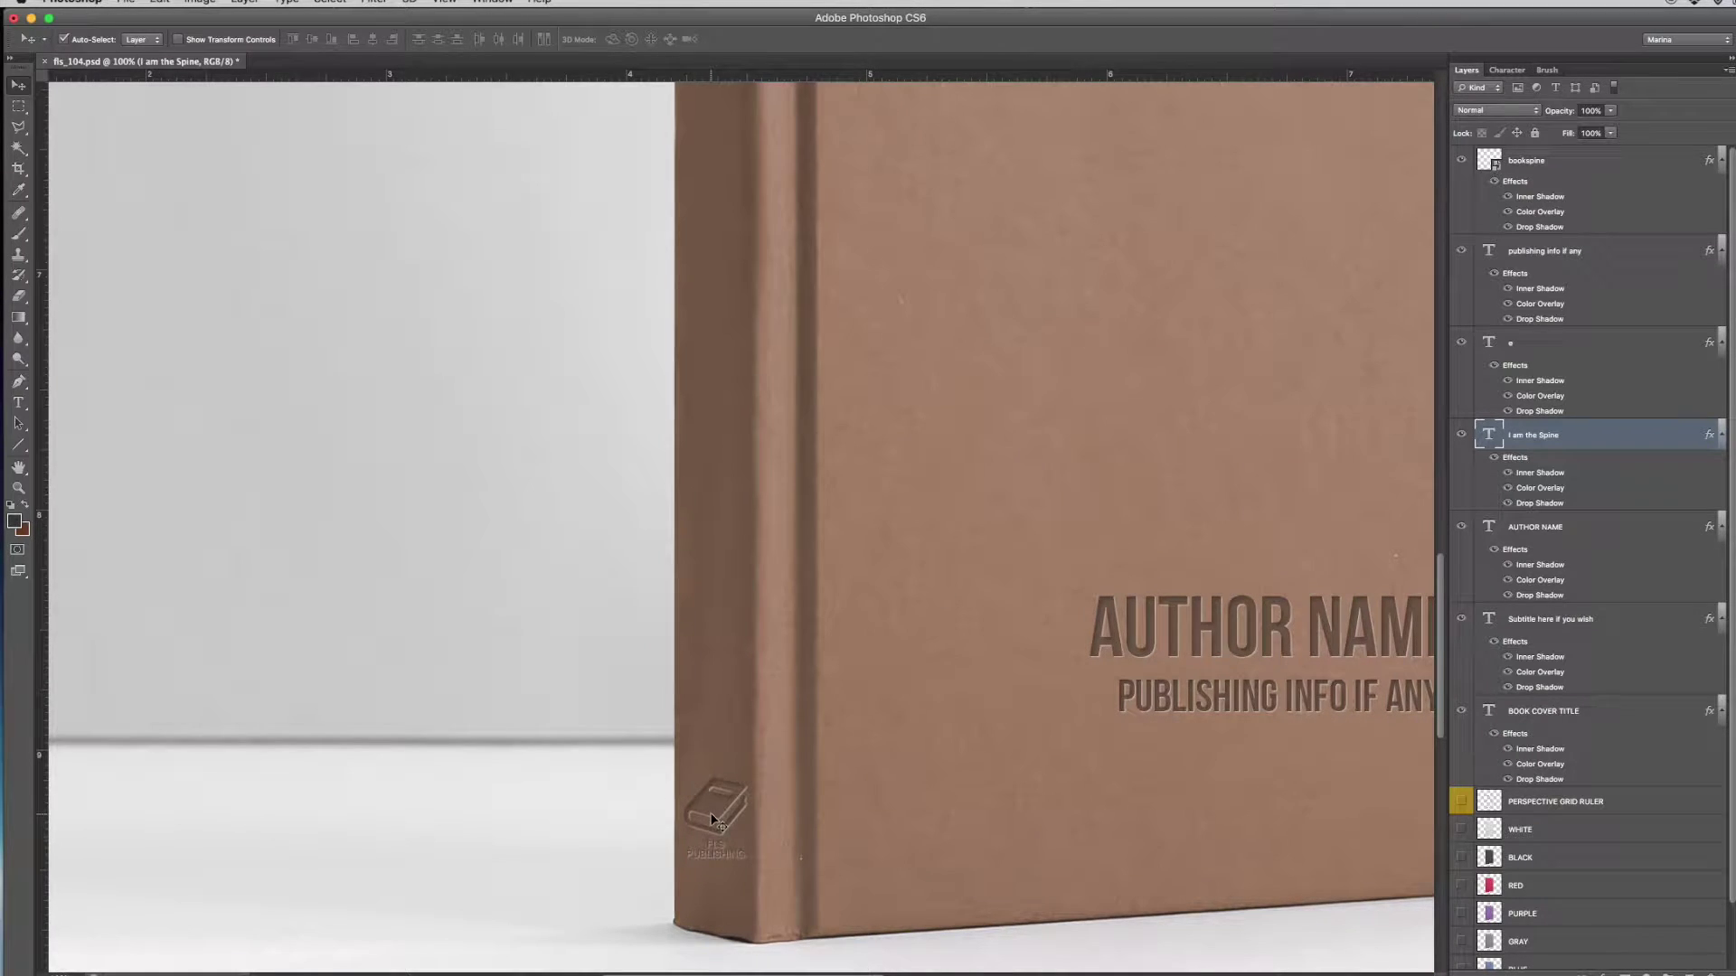
click(787, 737)
right_click(1528, 161)
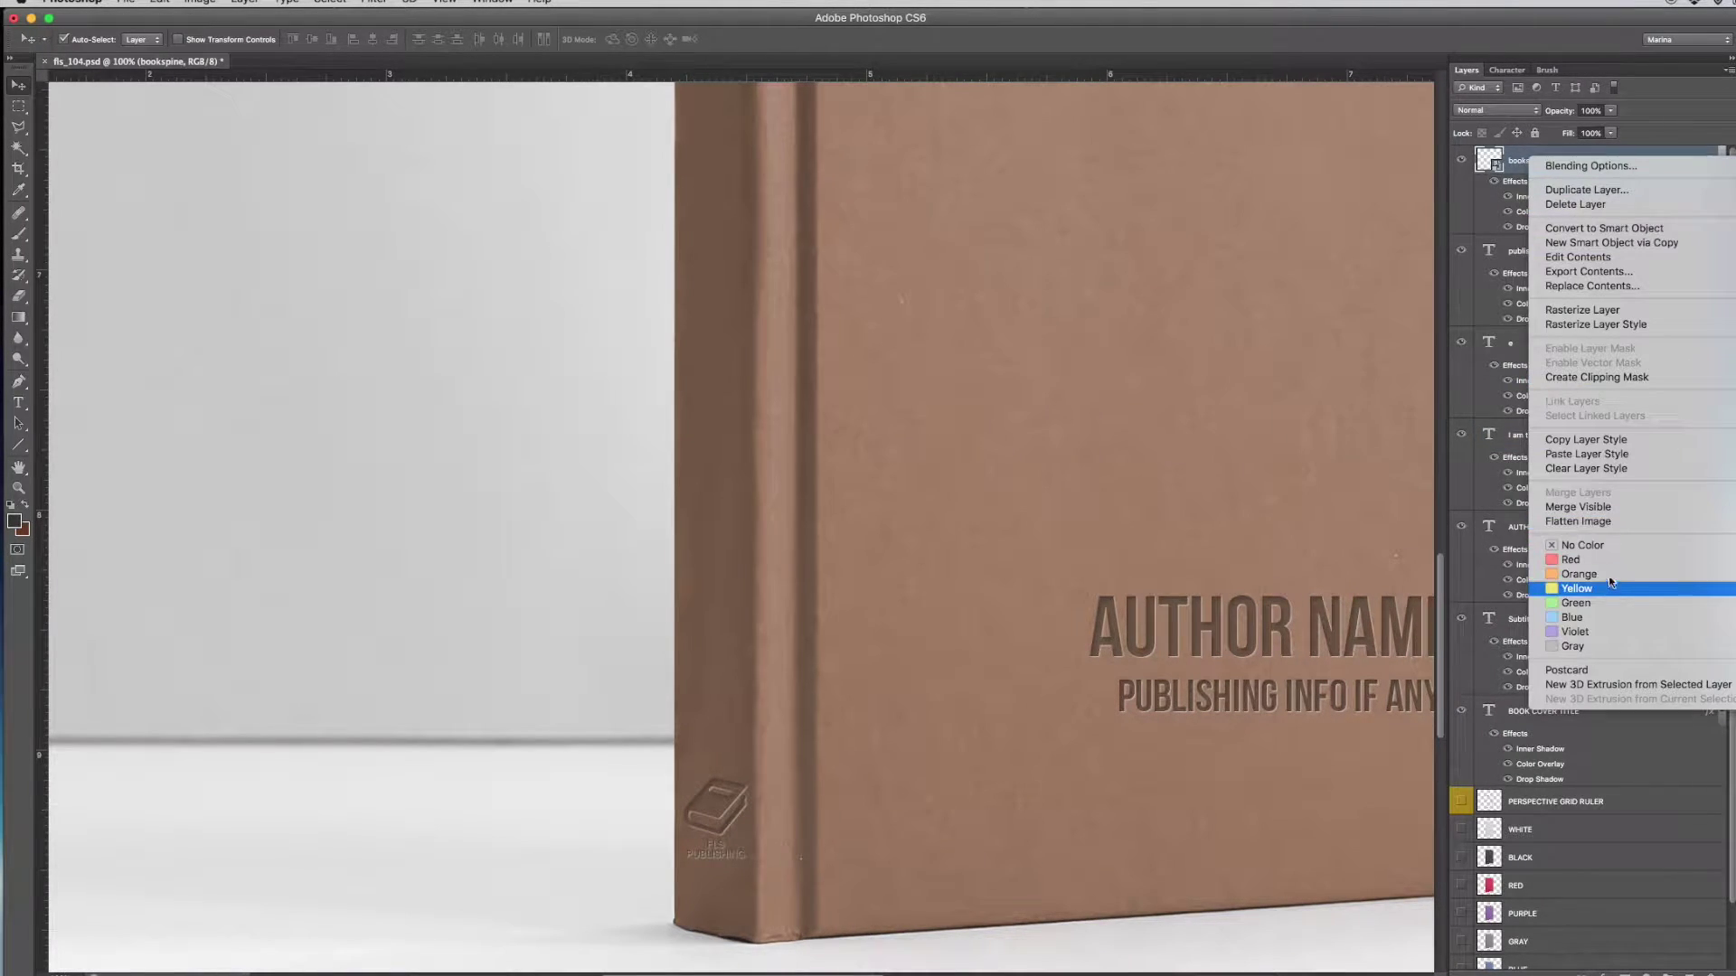
click(1605, 454)
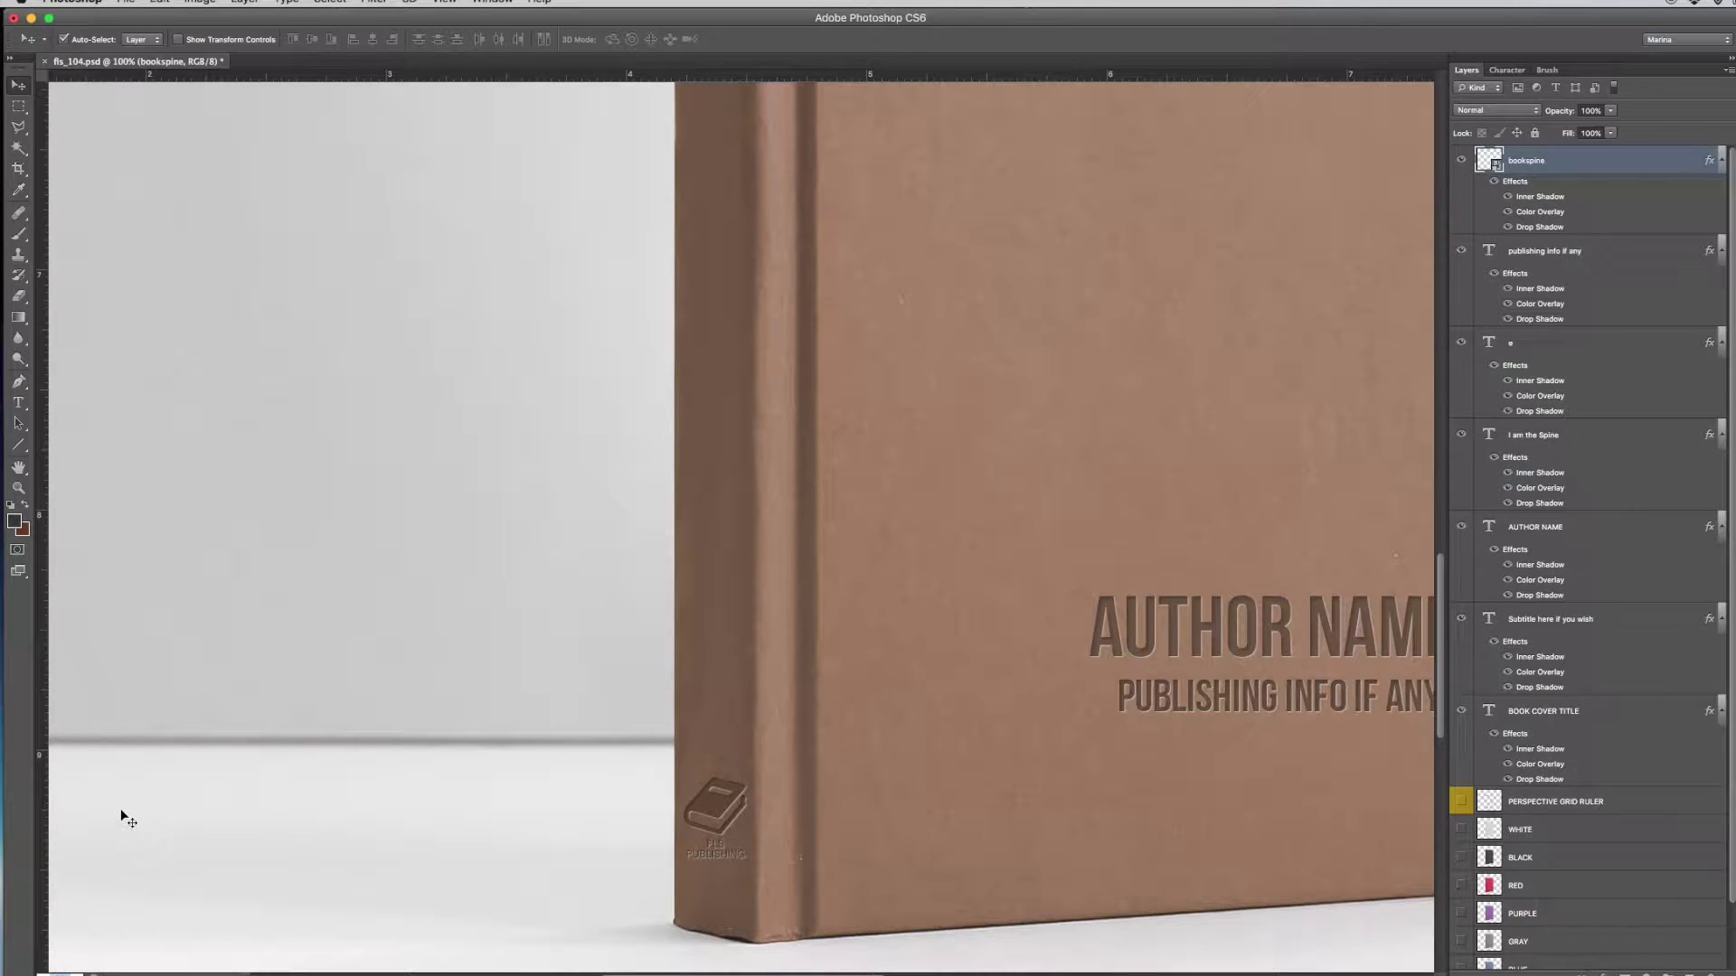
key(super+0)
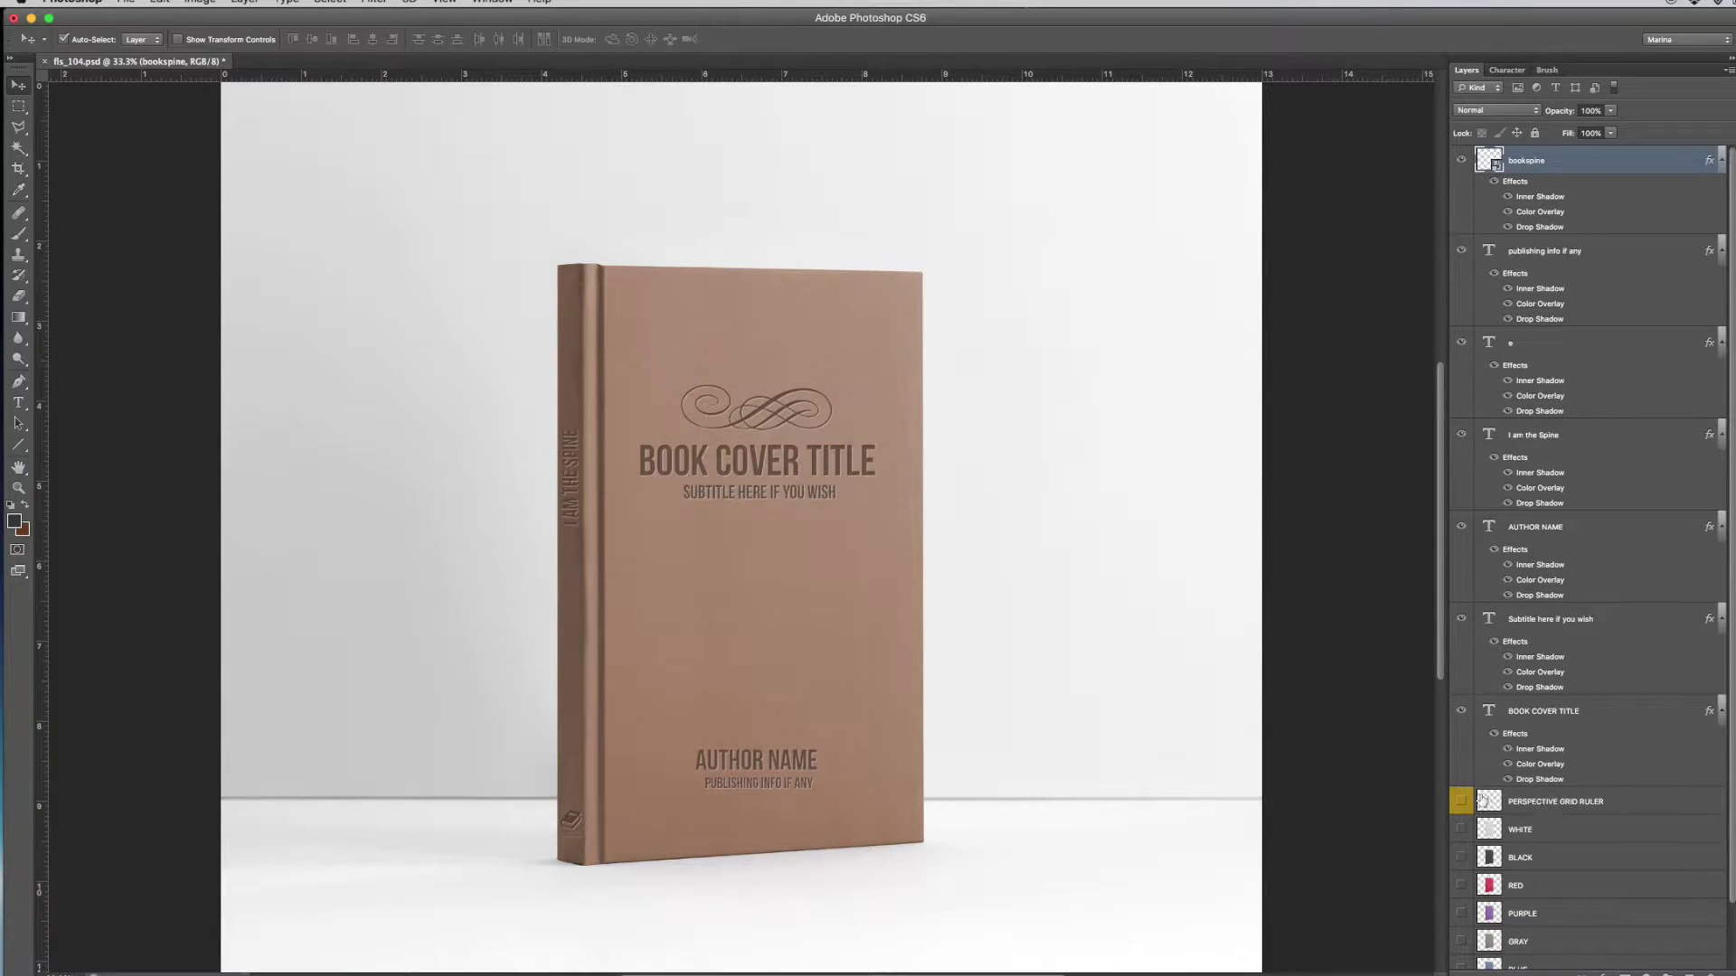
Move PERSPECTIVE GRID RULER to the top, collapse all effects lists, and show its guide lines.
drag(1518, 801, 1572, 161)
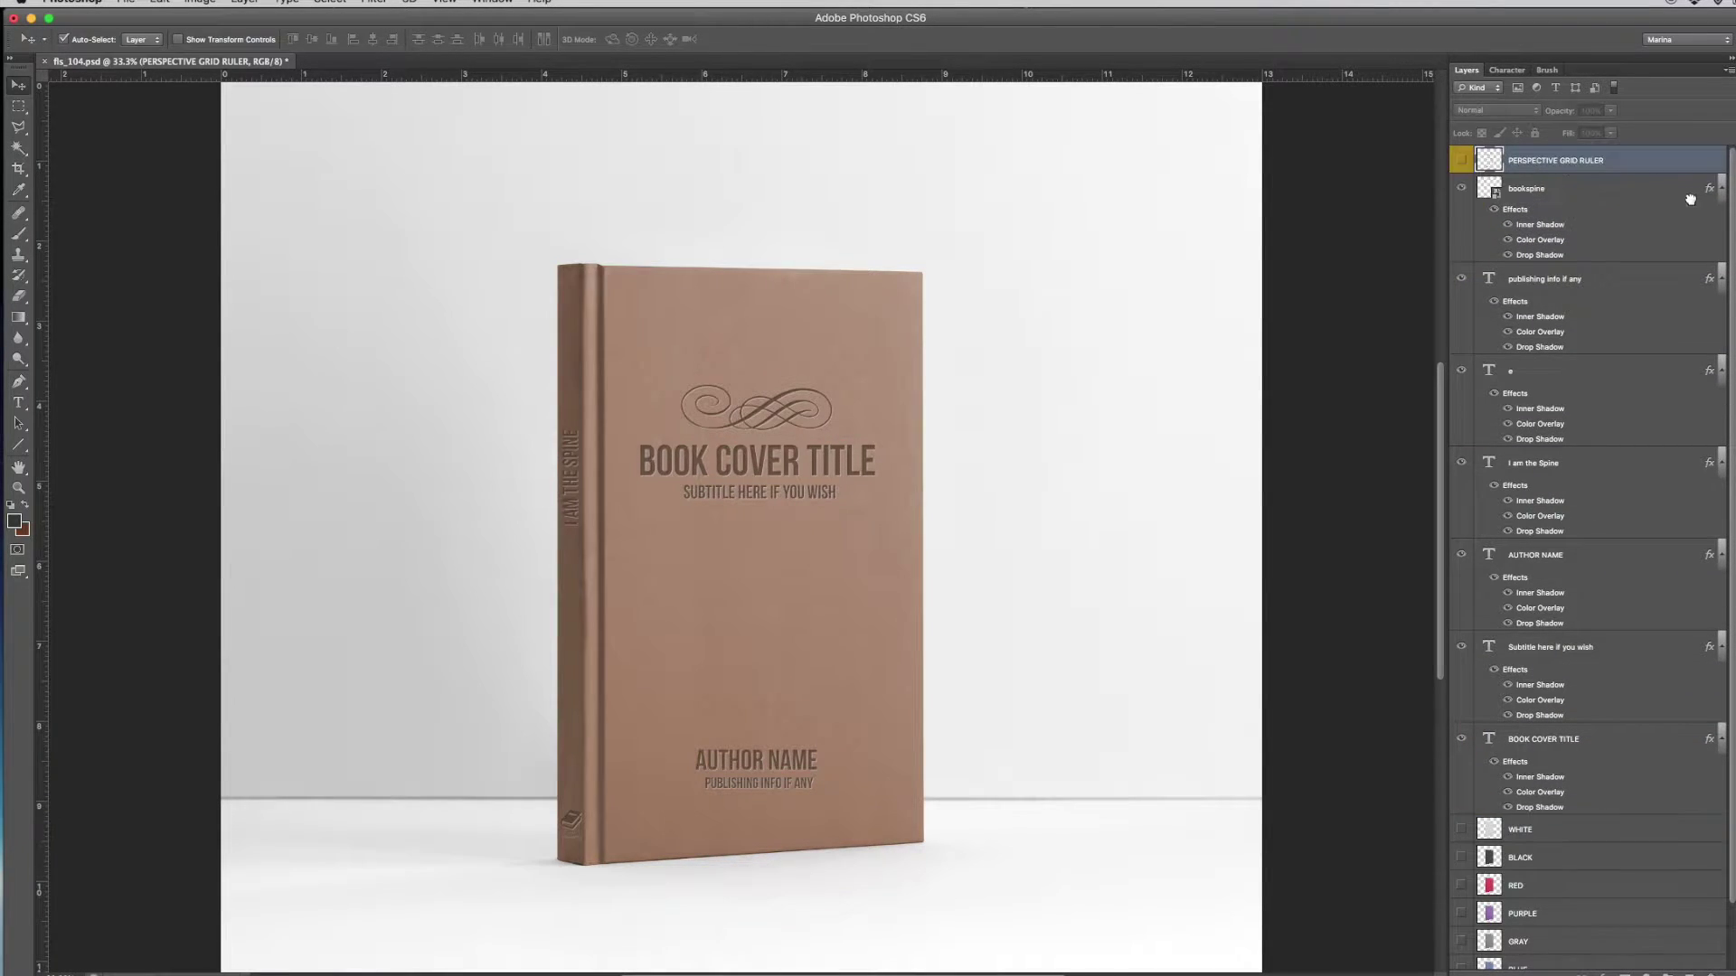
click(1723, 188)
click(1722, 219)
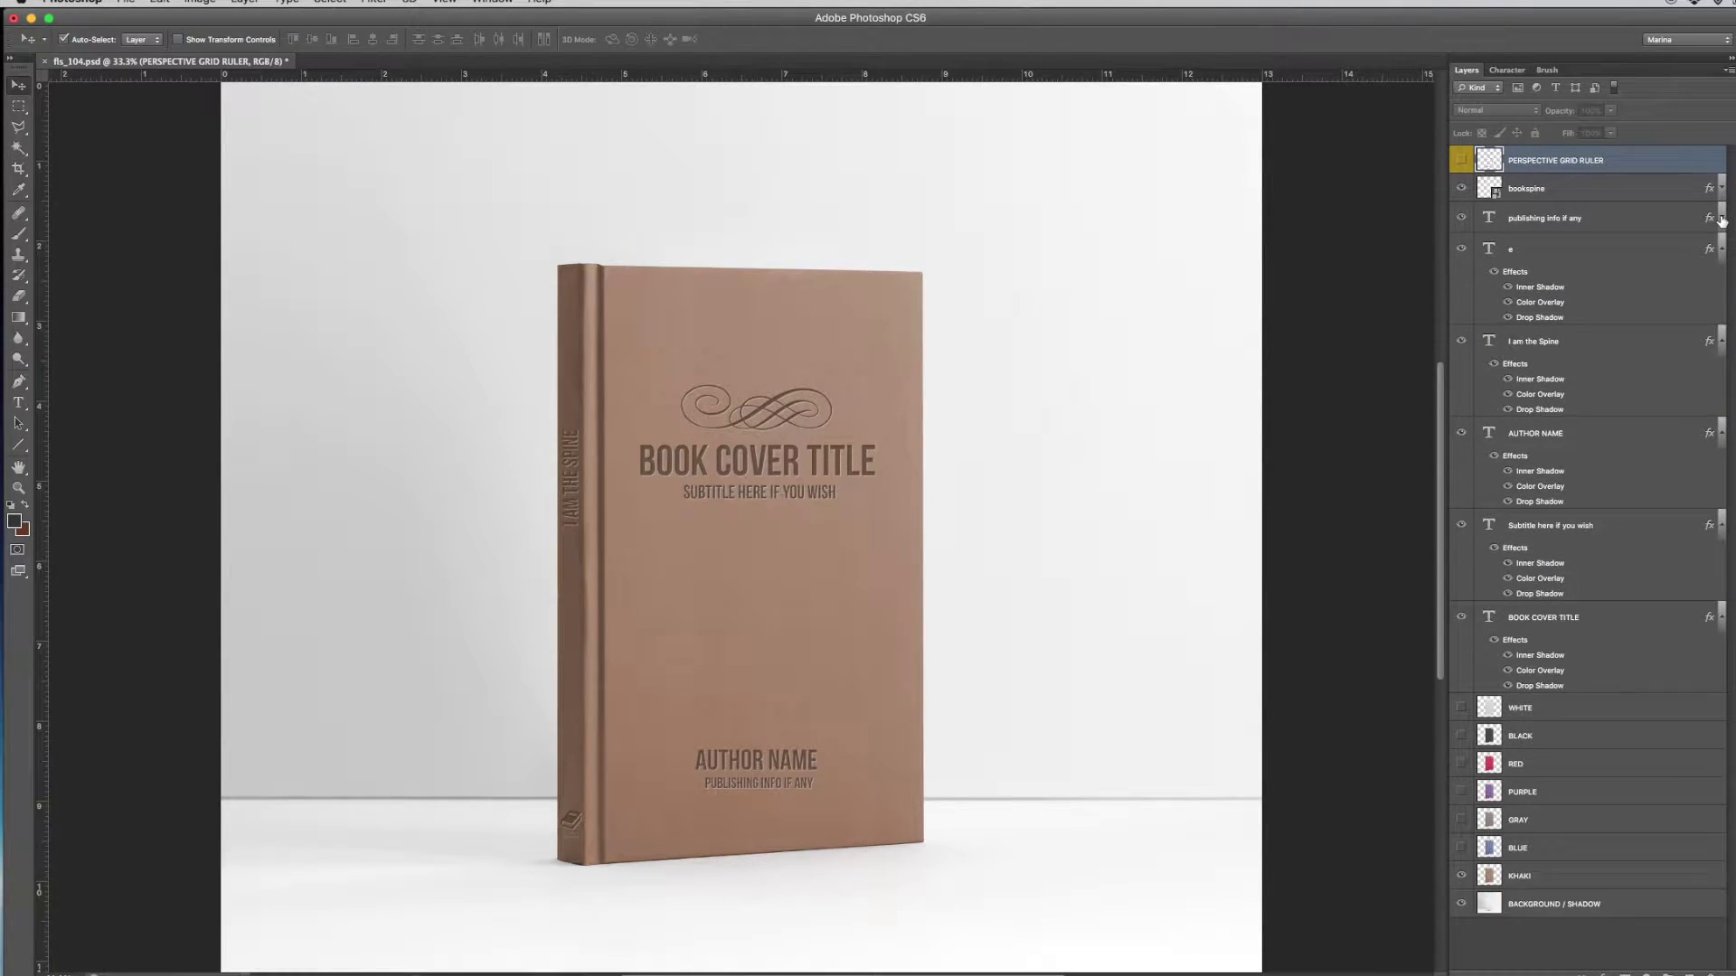
click(1721, 250)
click(1722, 280)
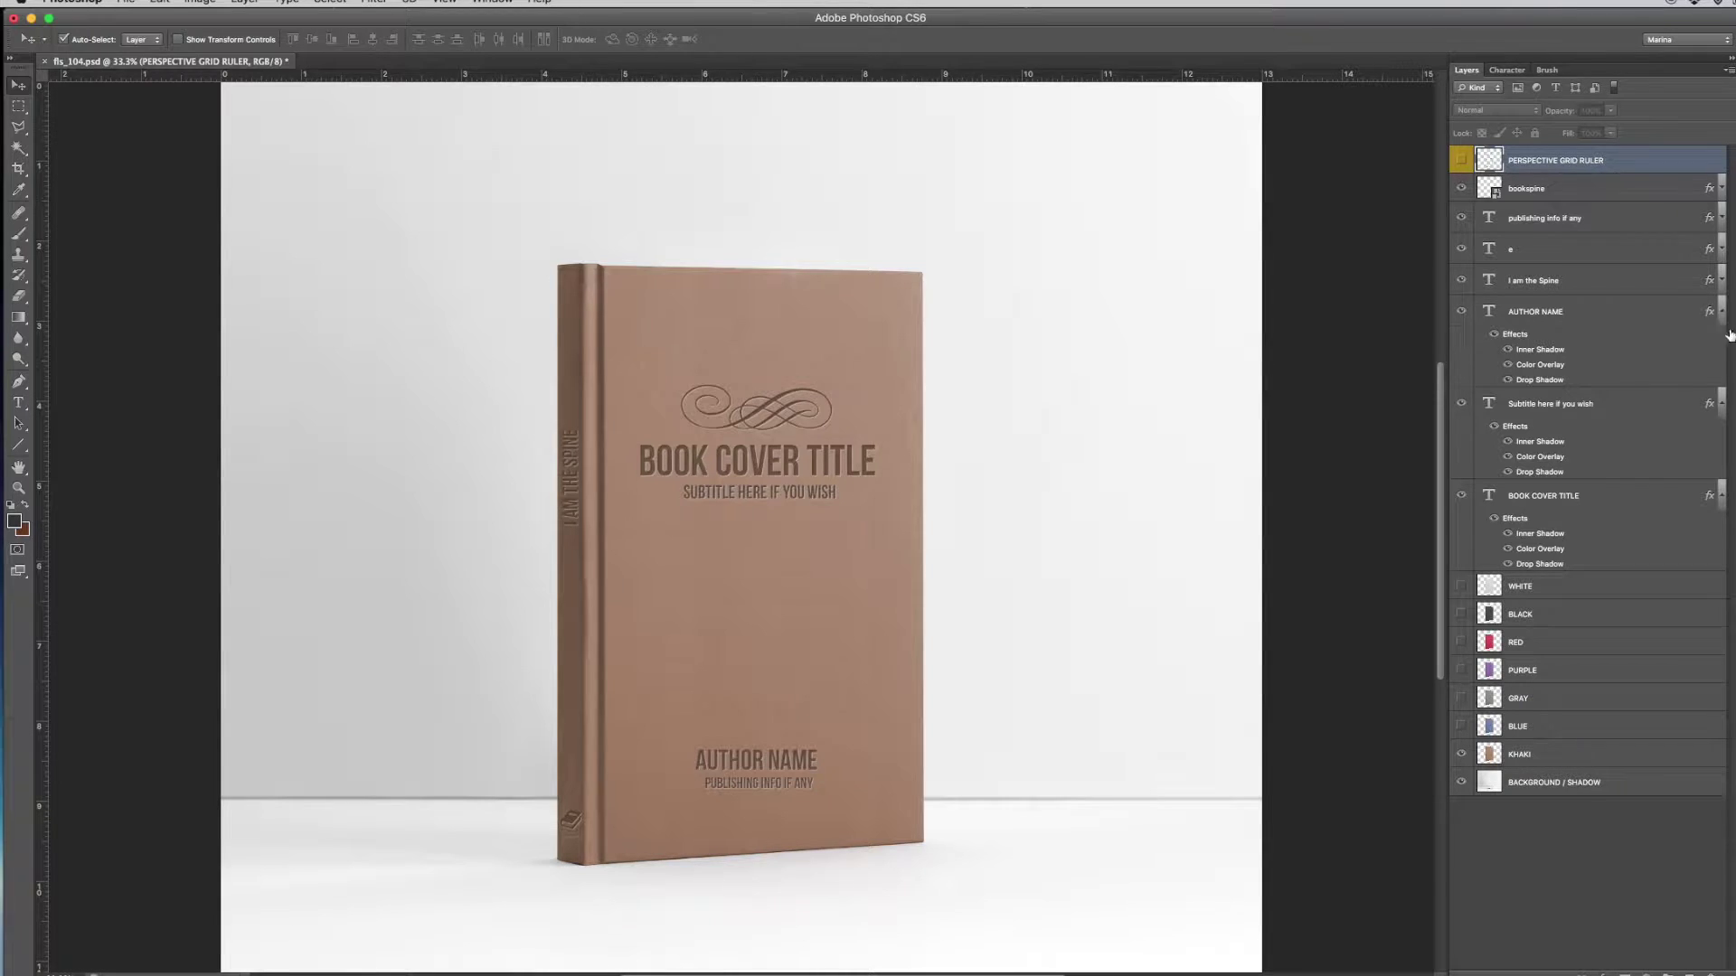
click(1722, 312)
click(1721, 344)
click(1721, 374)
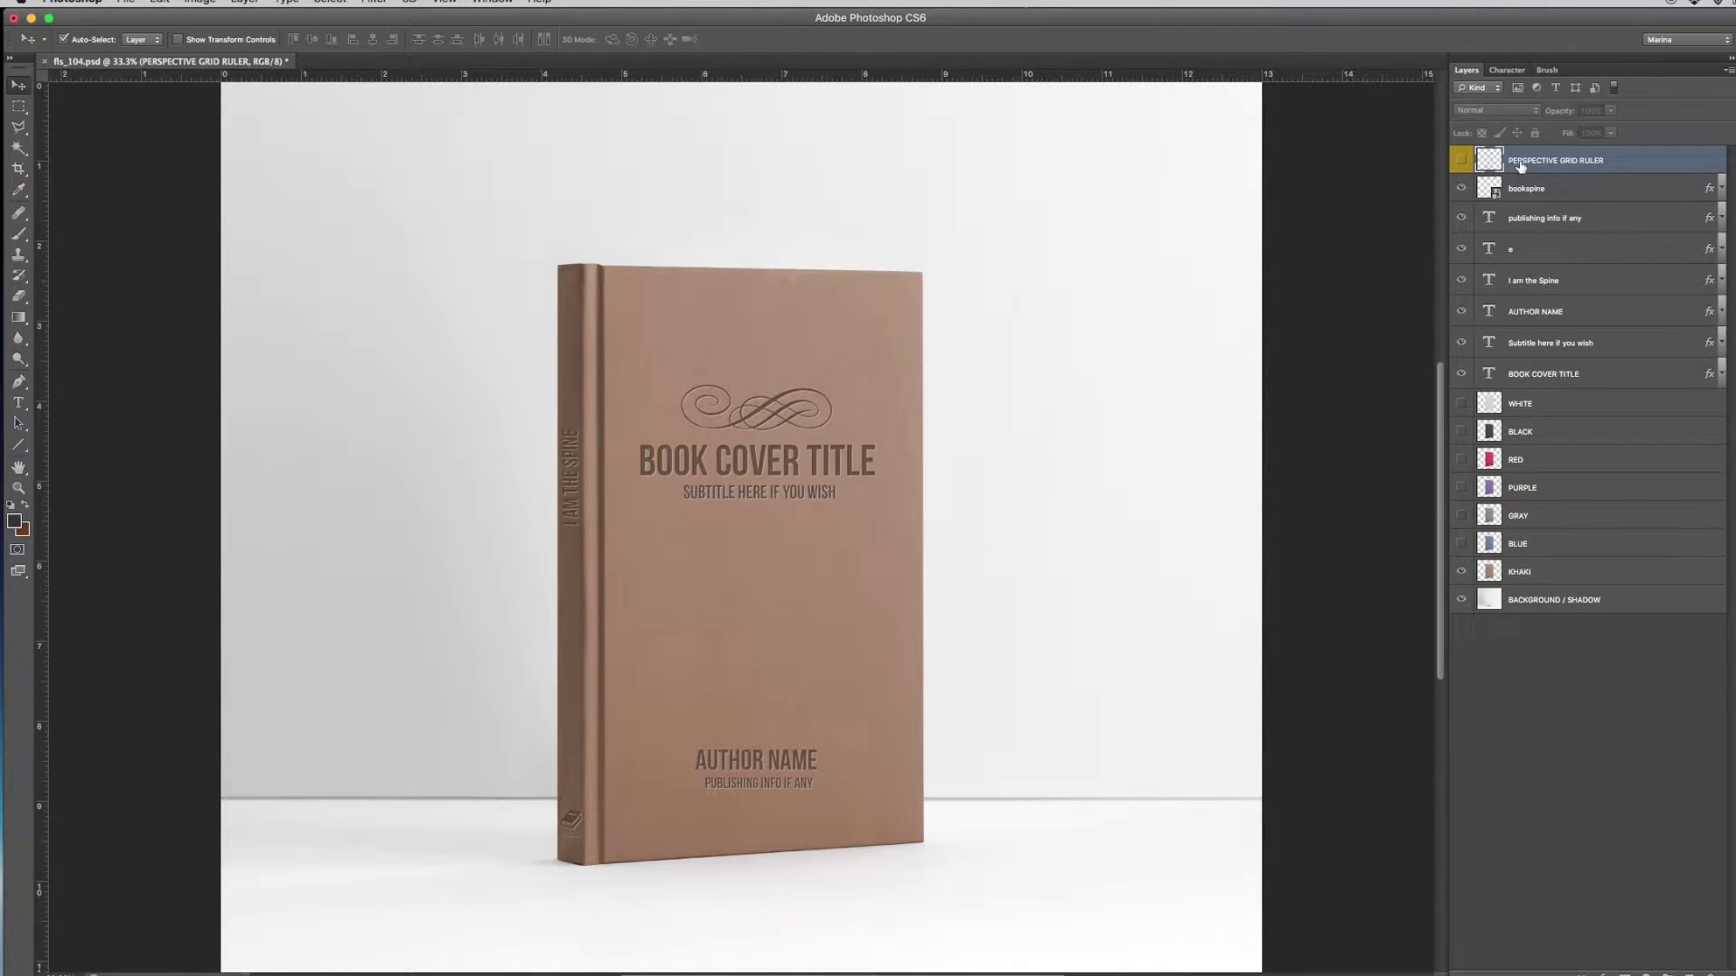
click(1460, 161)
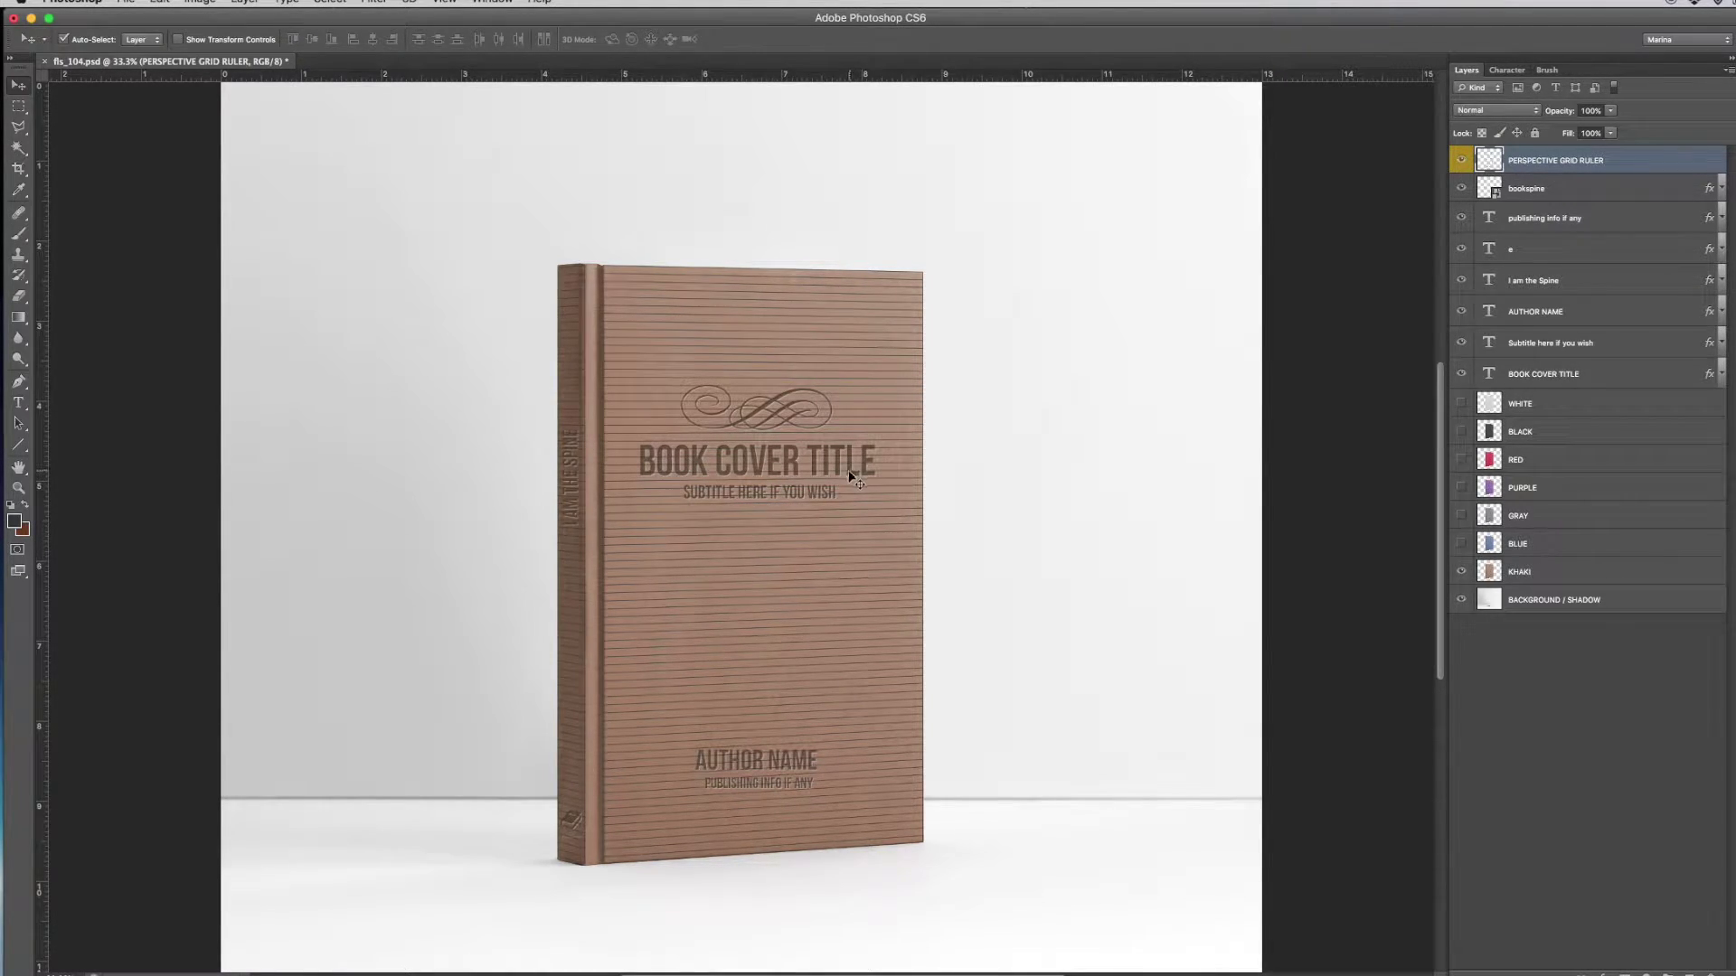
Zoom in and rasterize the layer styles of BOOK COVER TITLE and the subtitle.
click(18, 488)
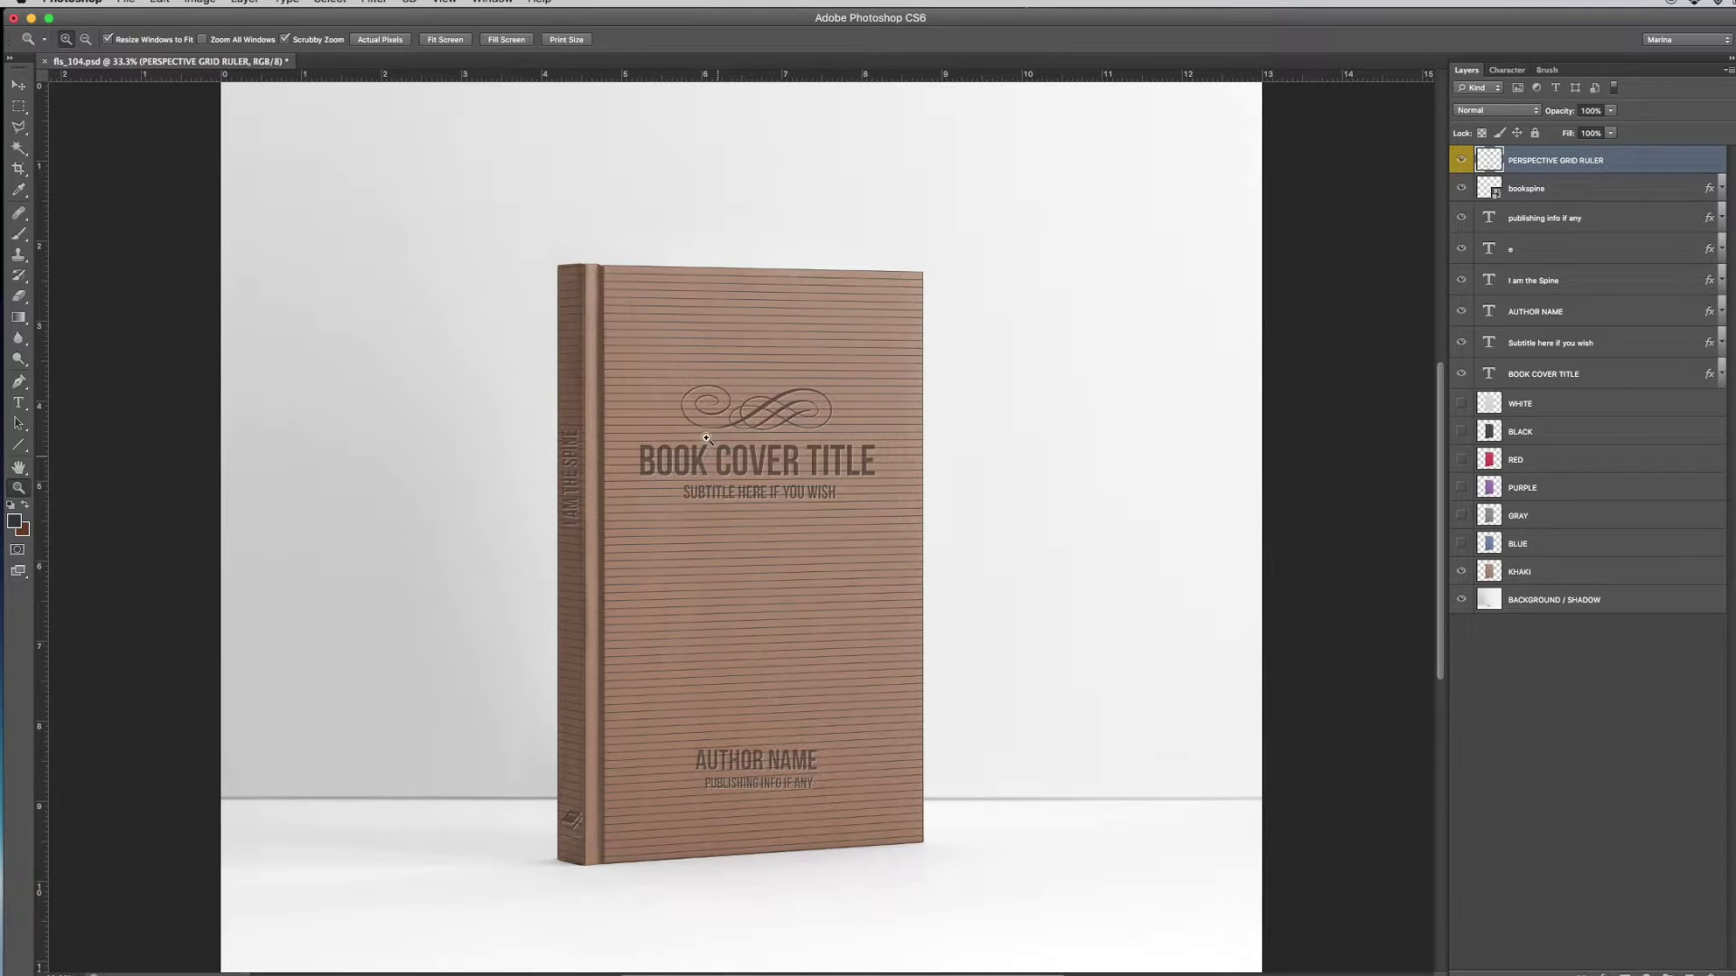
click(737, 461)
click(741, 461)
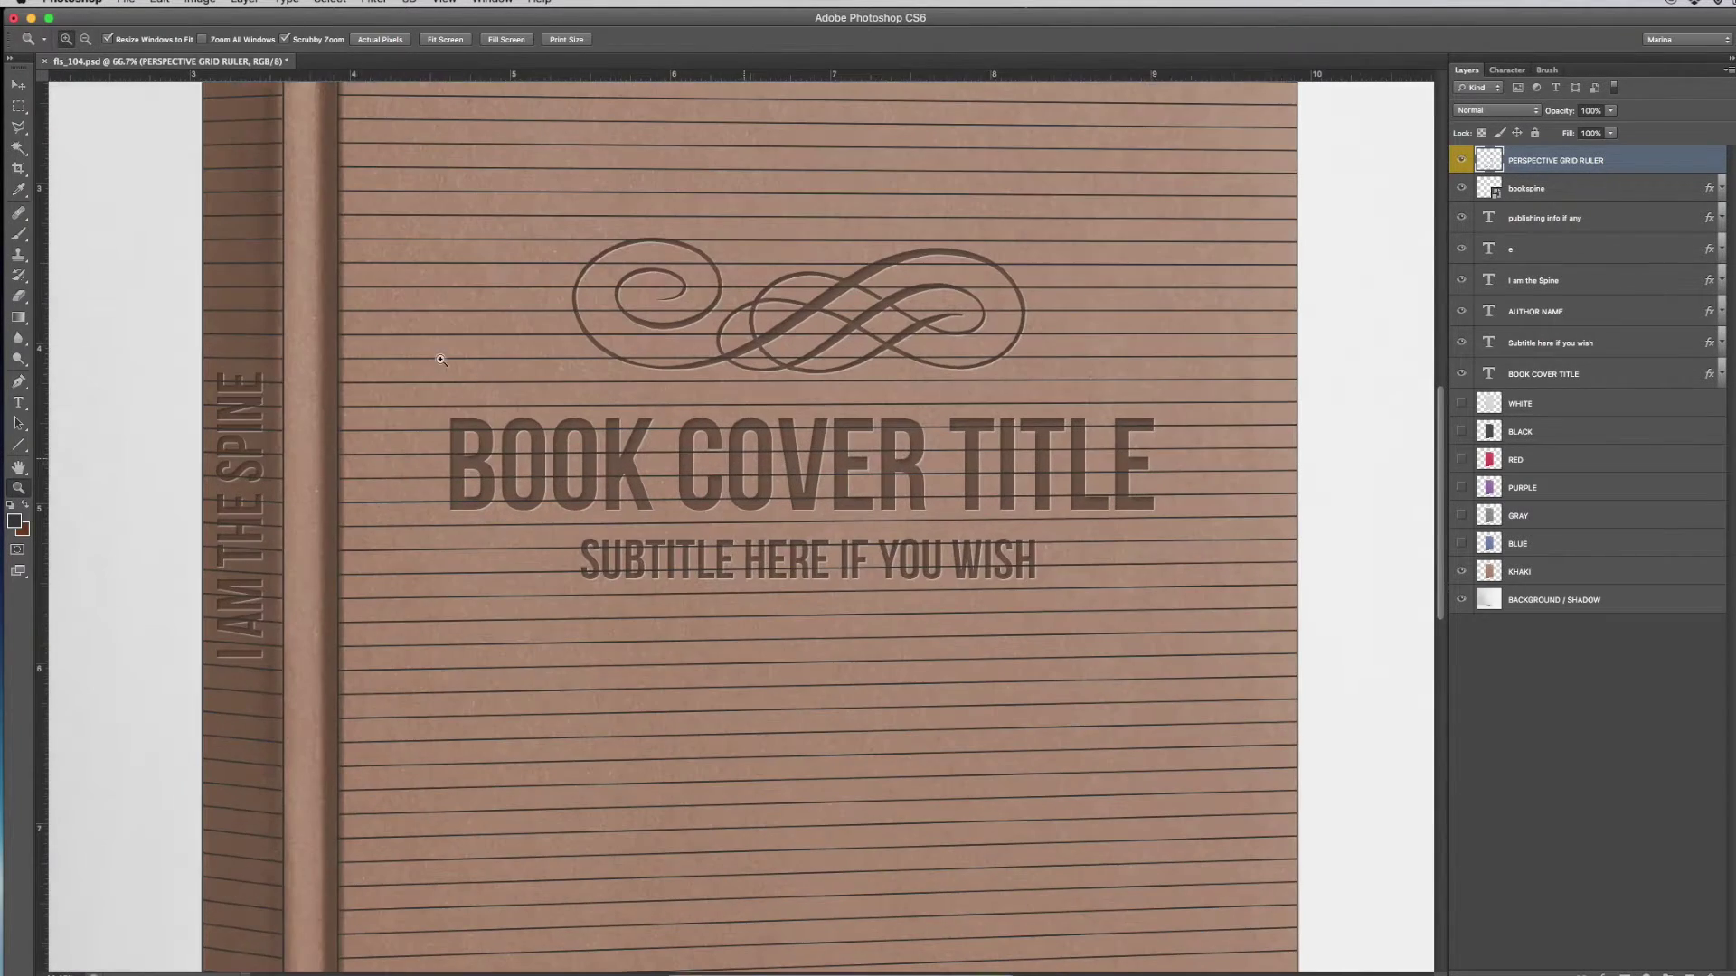
click(19, 84)
click(1118, 488)
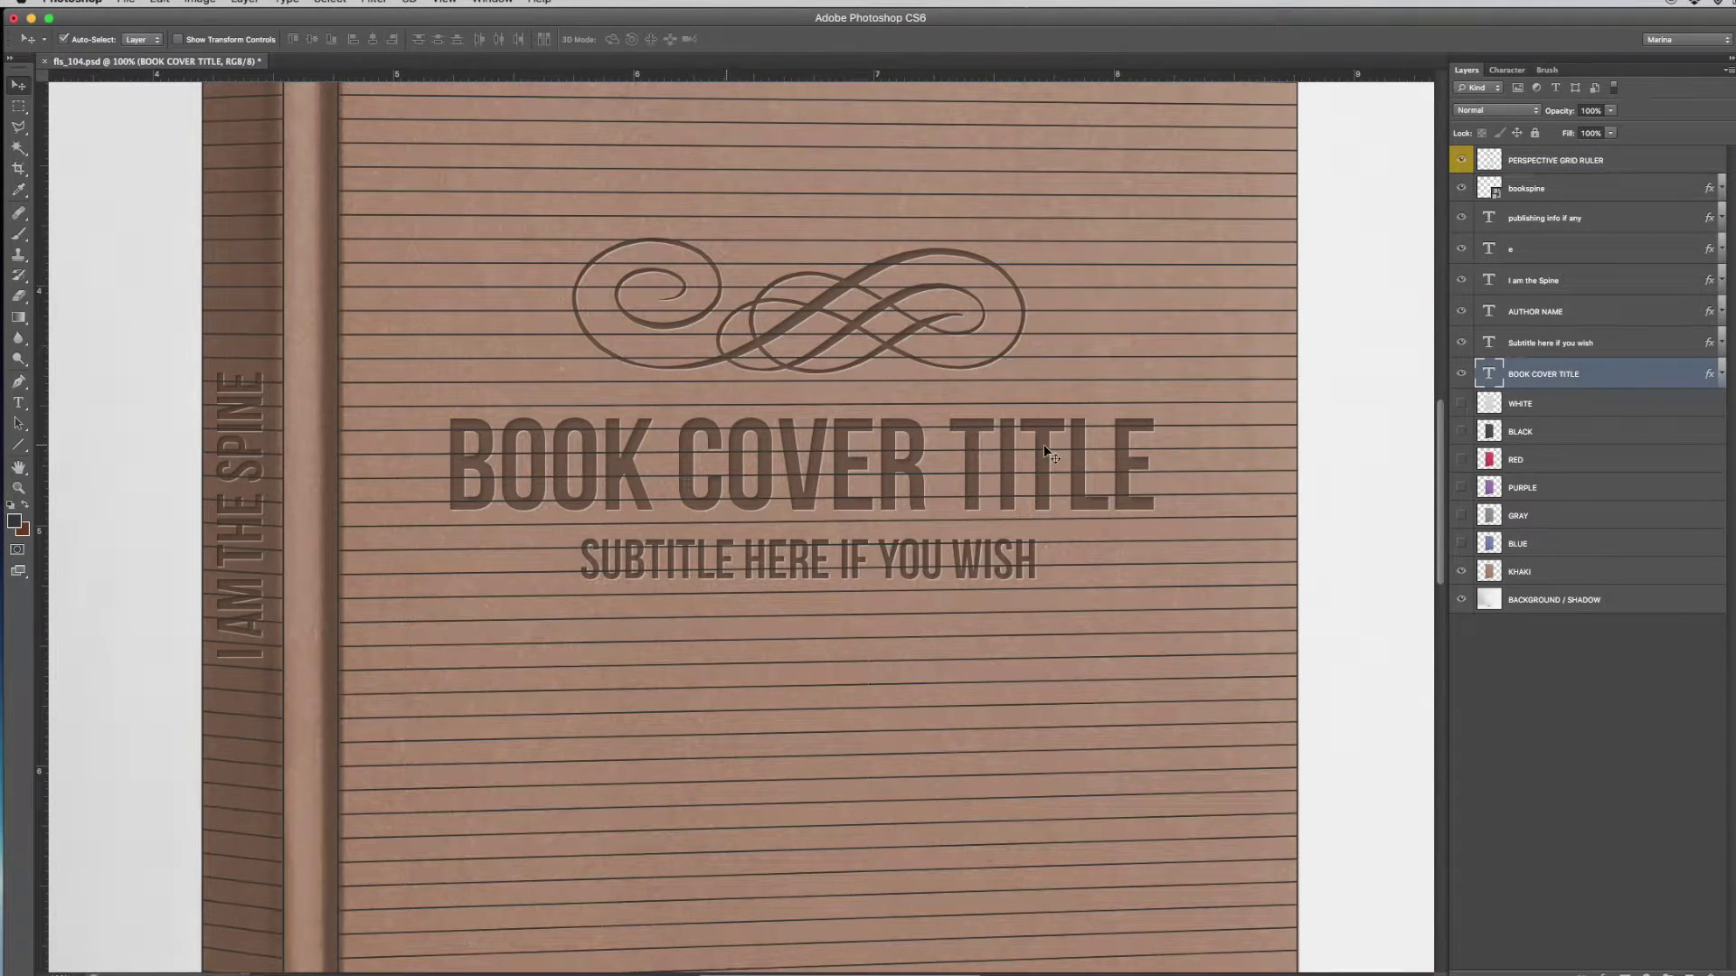
right_click(1539, 378)
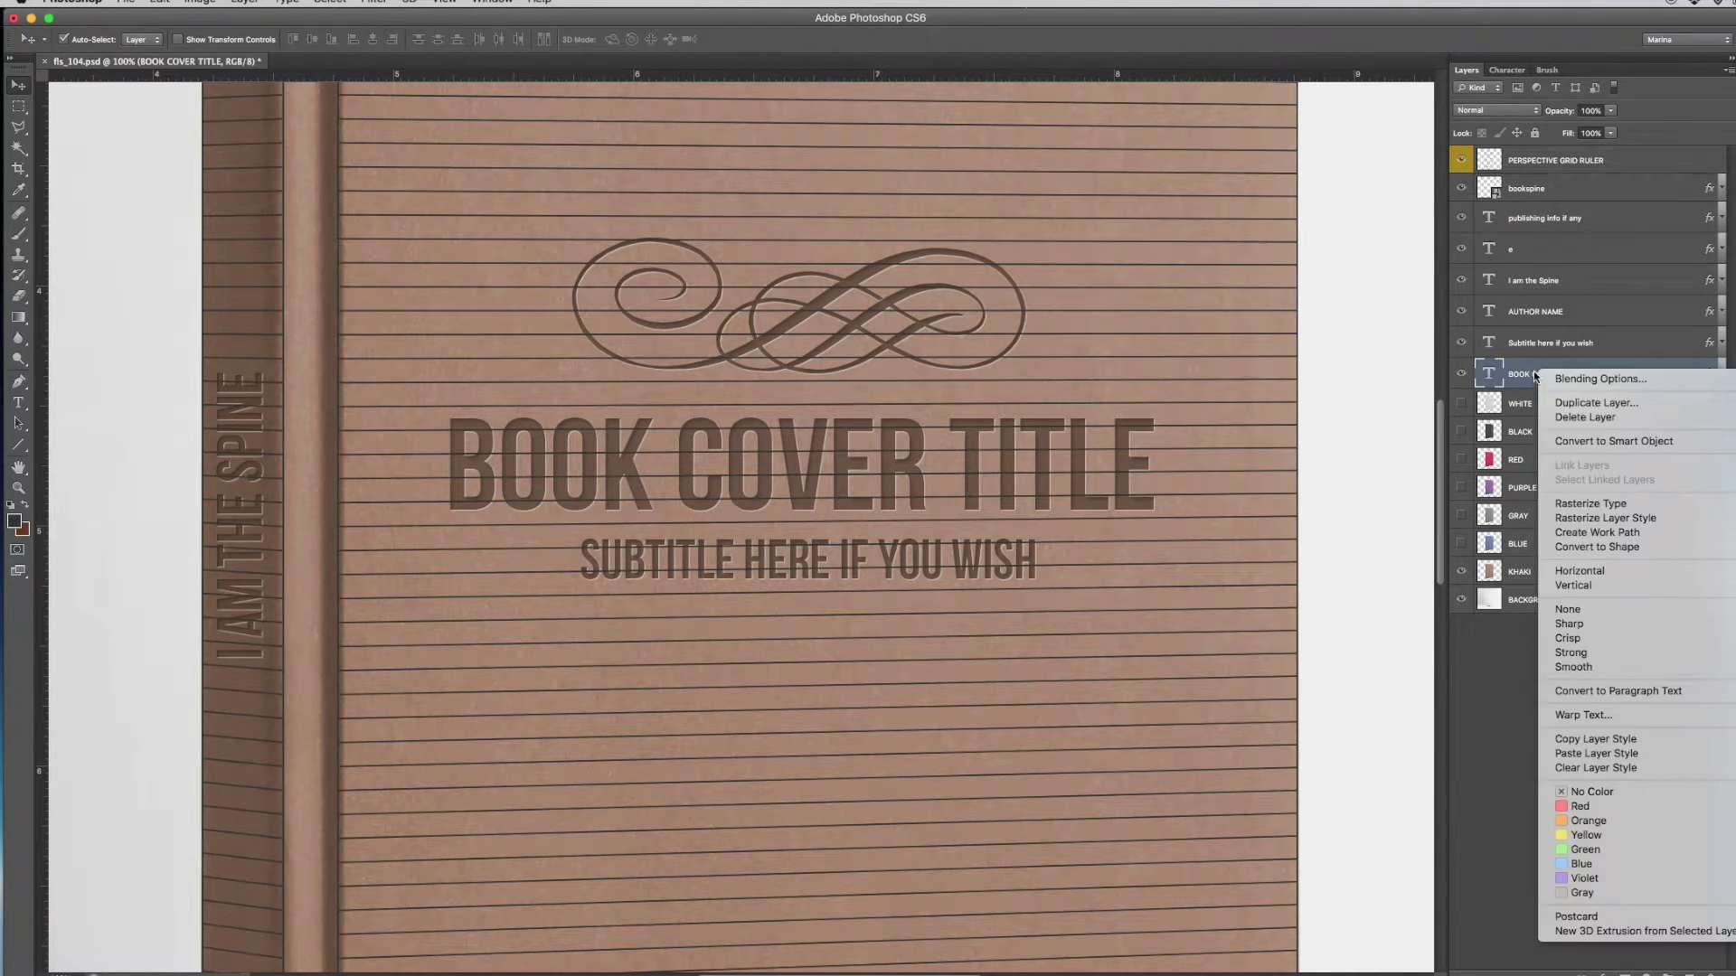
click(1591, 502)
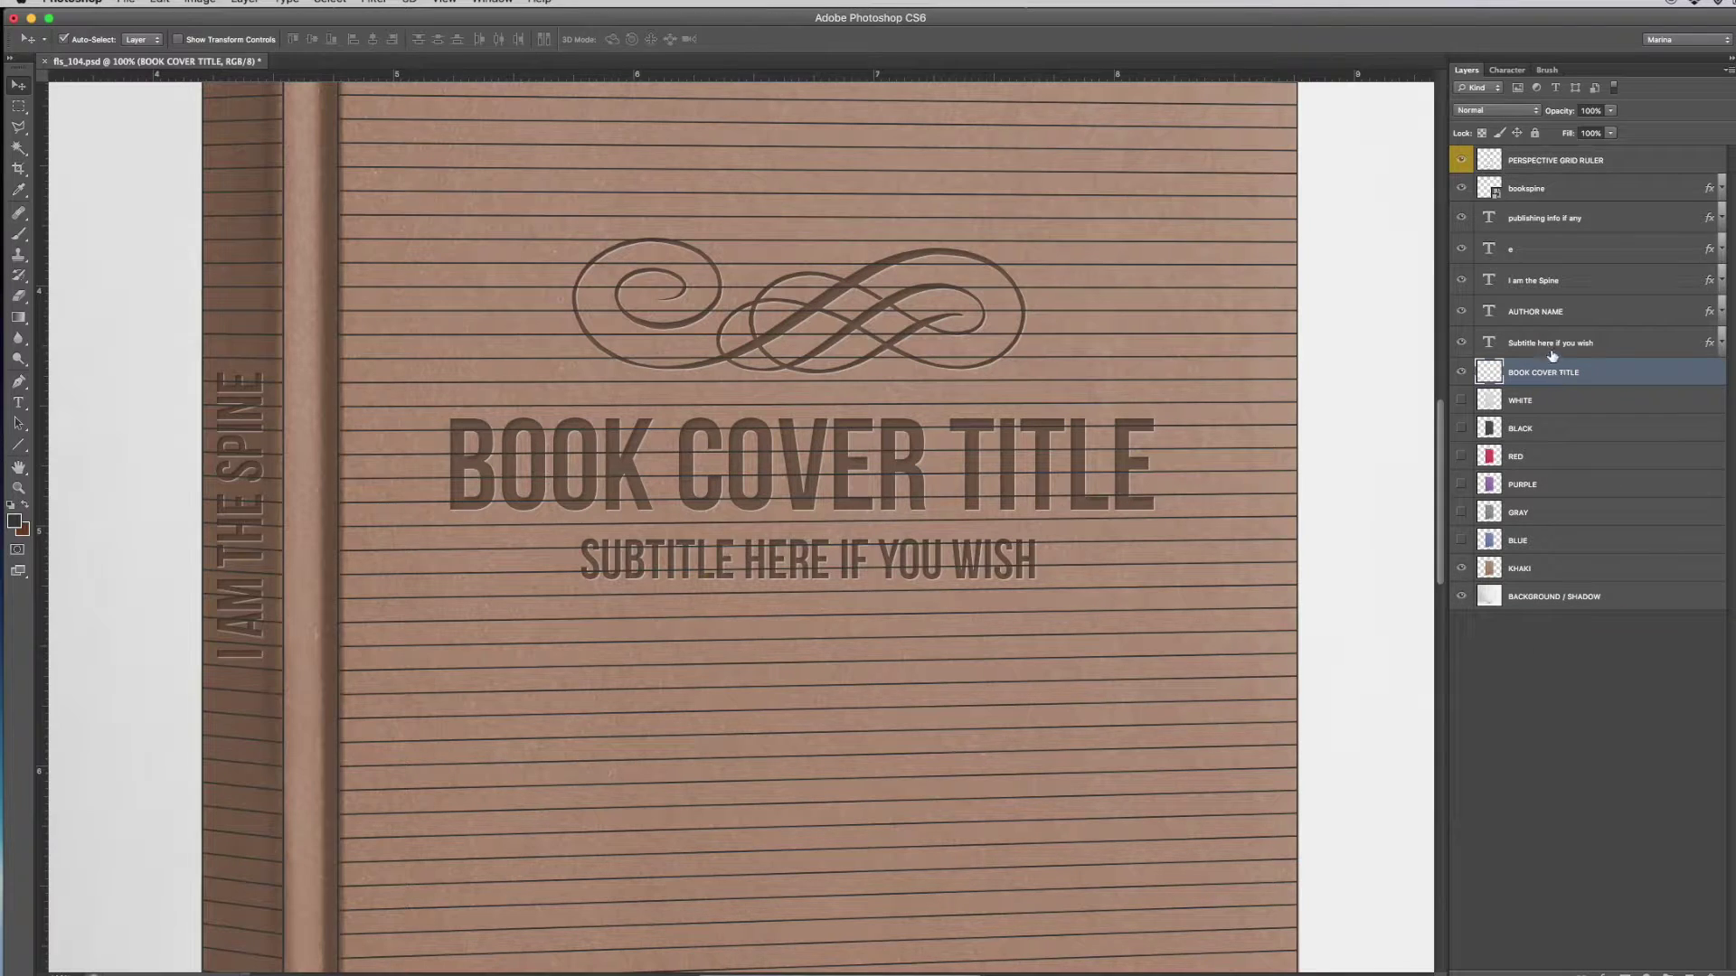
right_click(1537, 341)
click(1593, 463)
Rasterize the layer styles of AUTHOR NAME, the I am the Spine text and the flourish.
right_click(1537, 311)
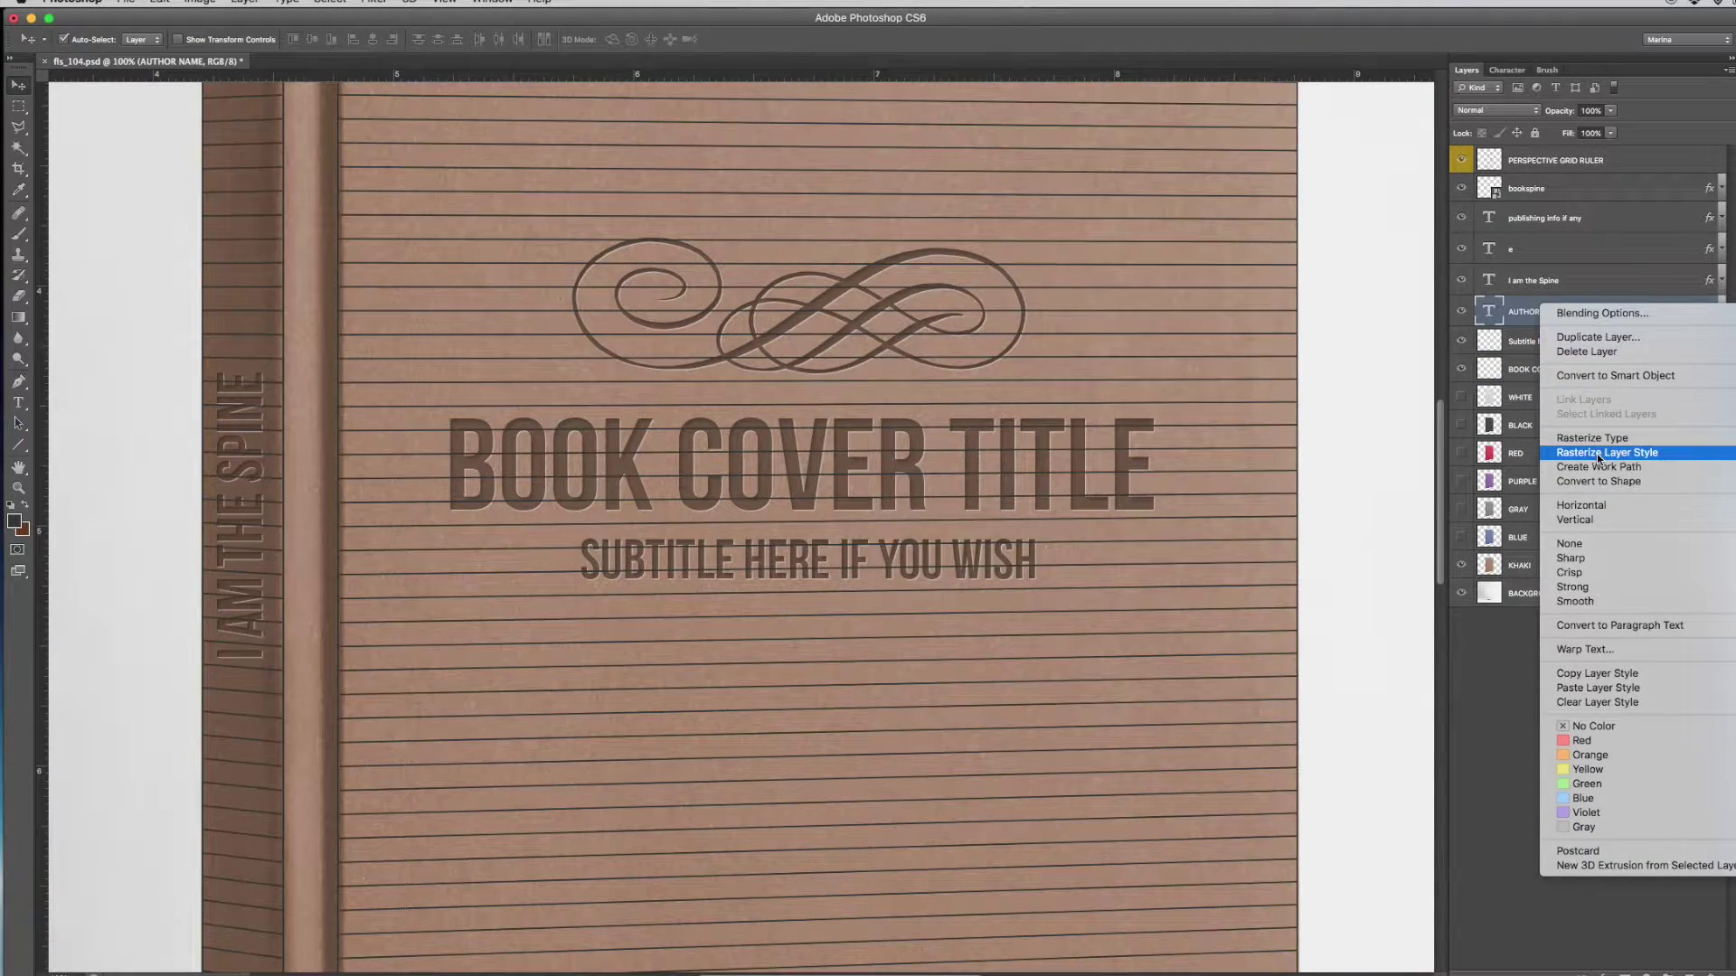
click(1595, 440)
right_click(1532, 280)
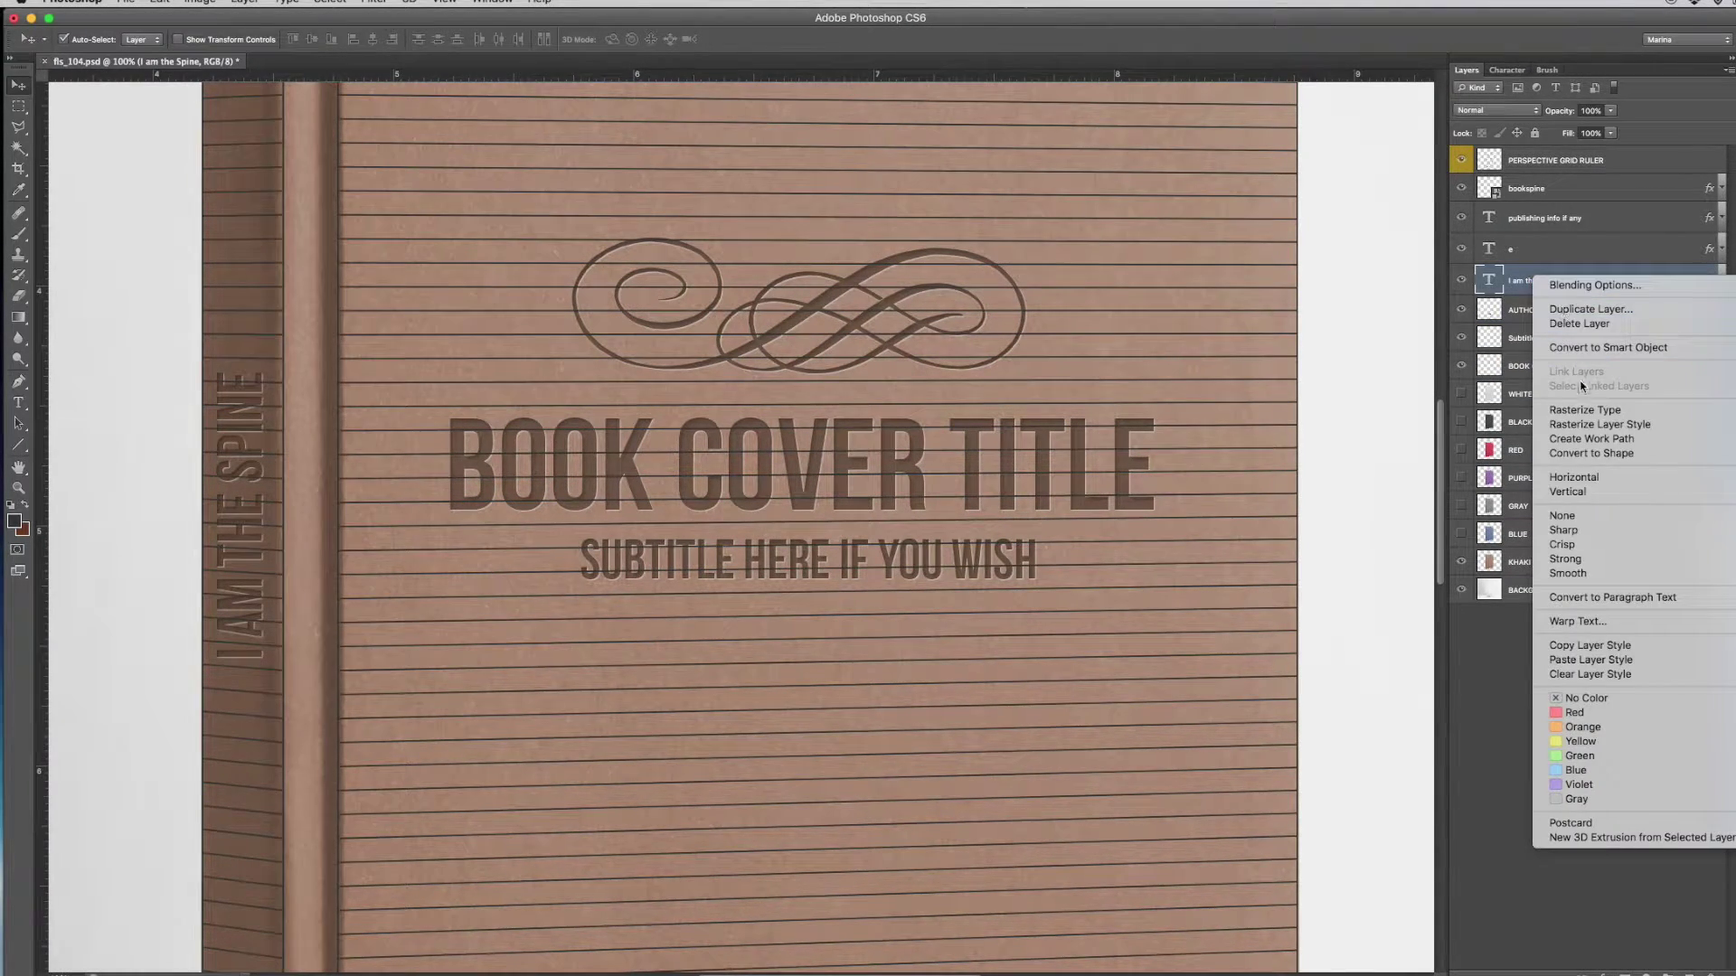
click(1587, 425)
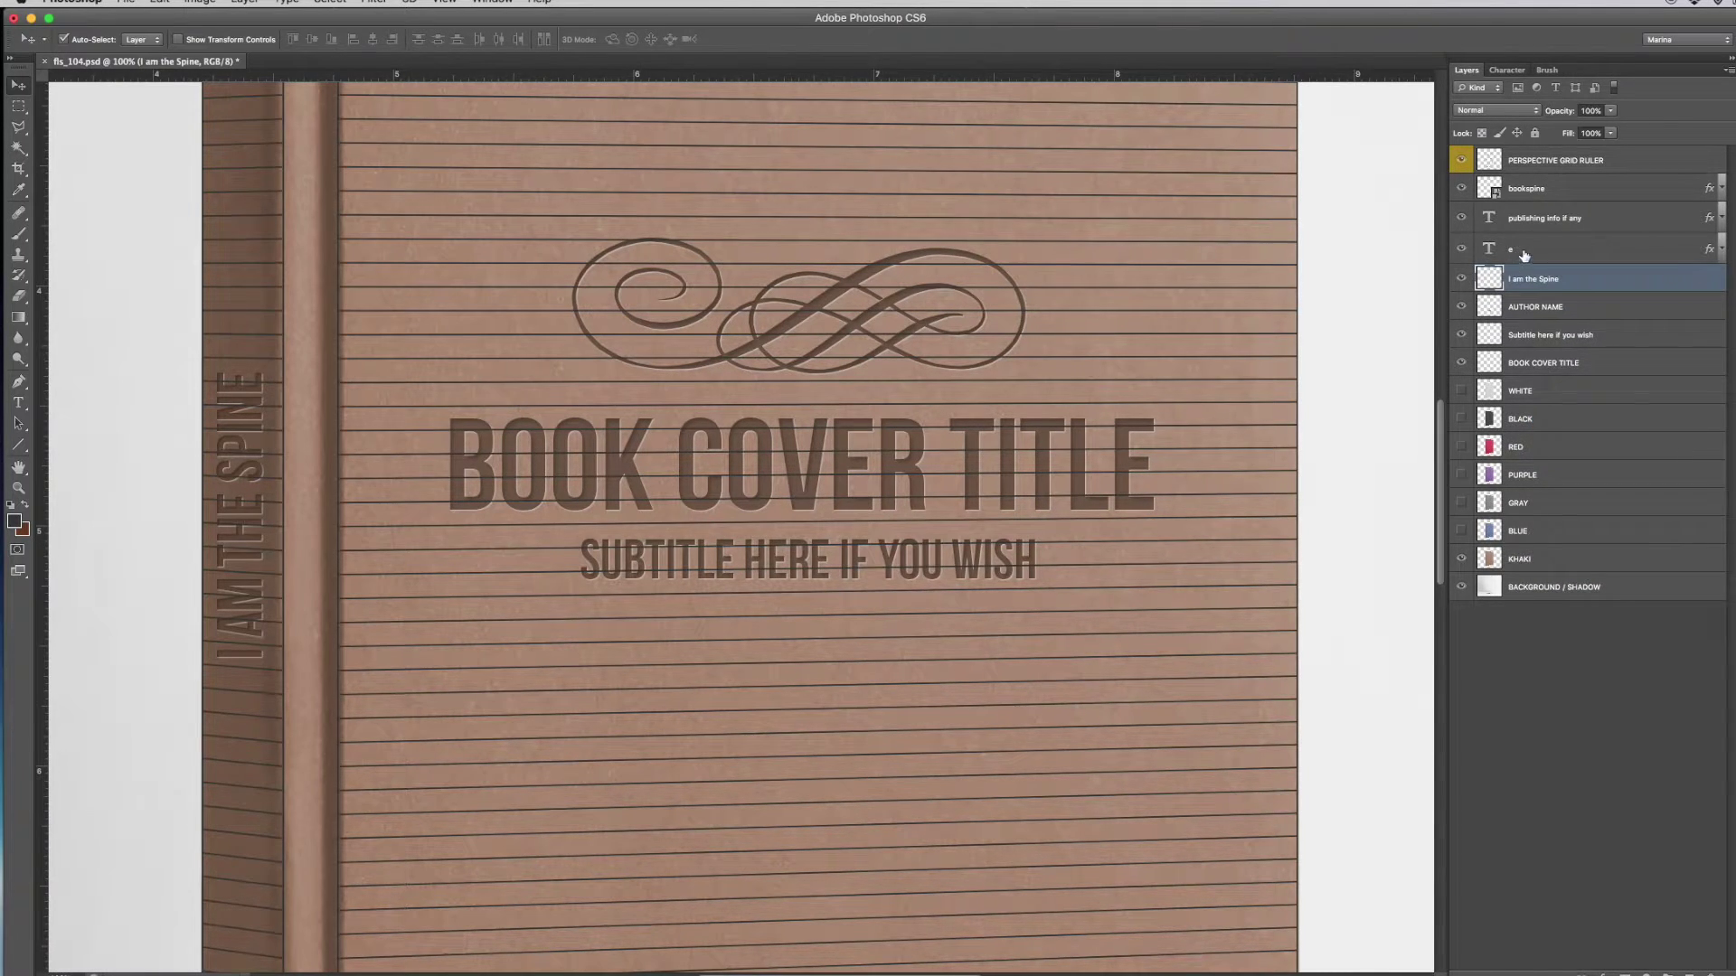
right_click(1531, 248)
click(1591, 391)
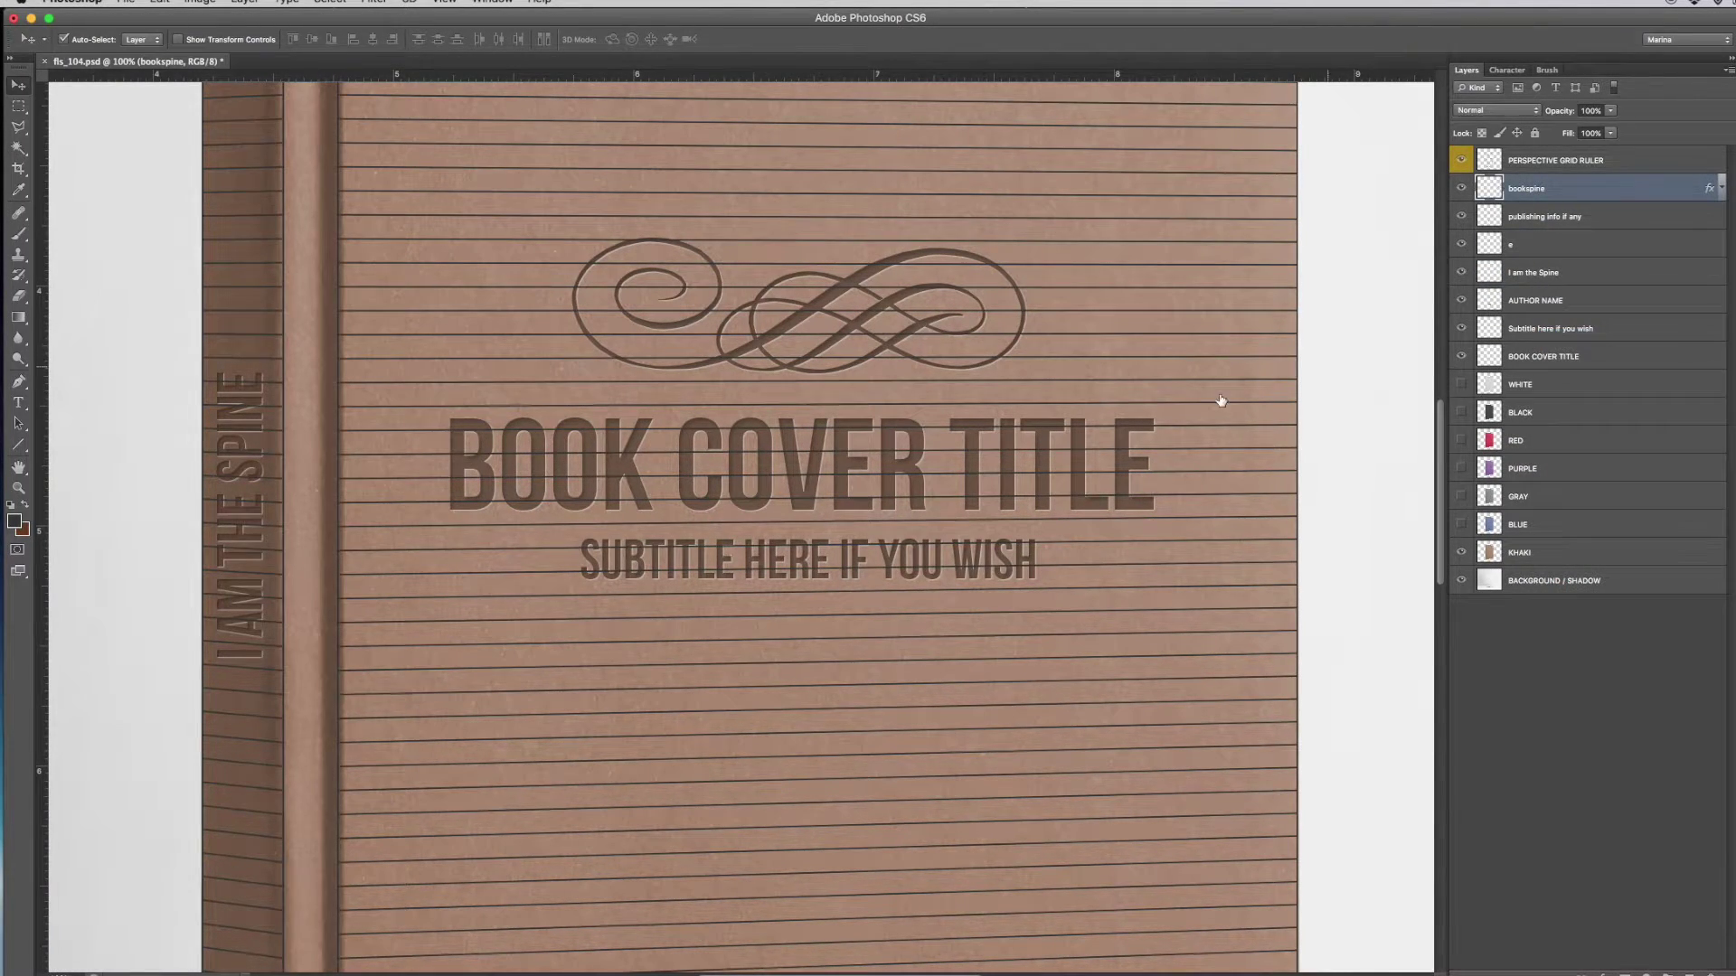
Distort the BOOK COVER TITLE slightly so it follows the grid's perspective.
click(1082, 493)
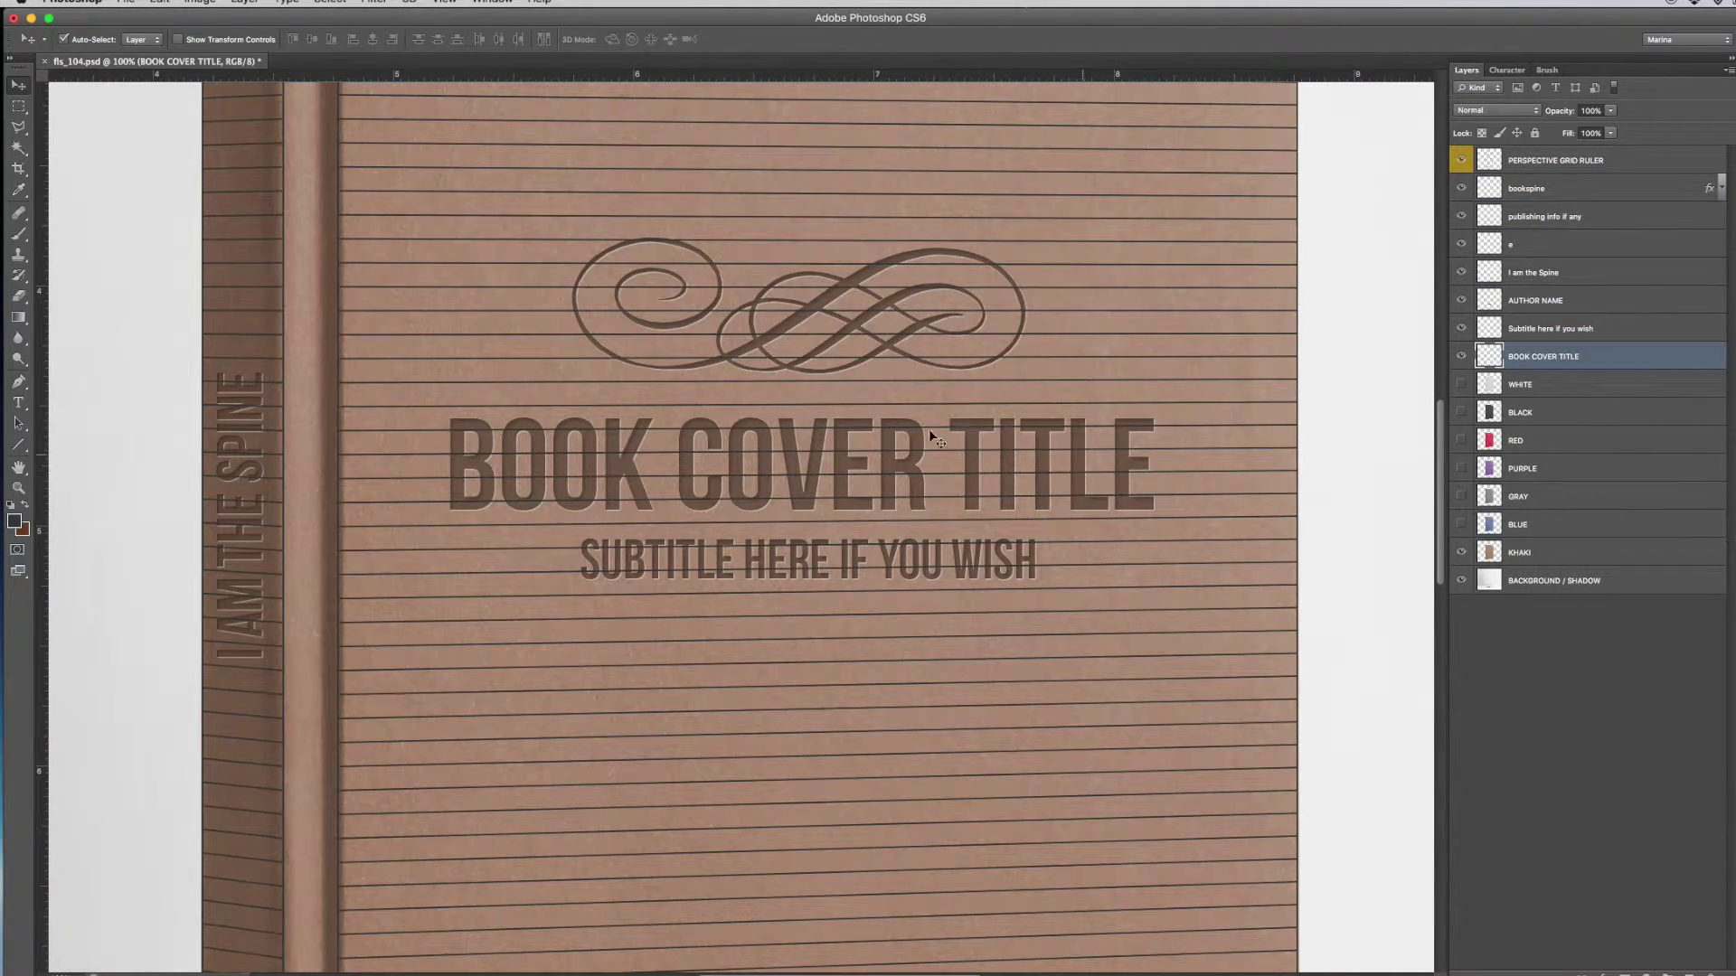
click(164, 0)
mouse_move(237, 353)
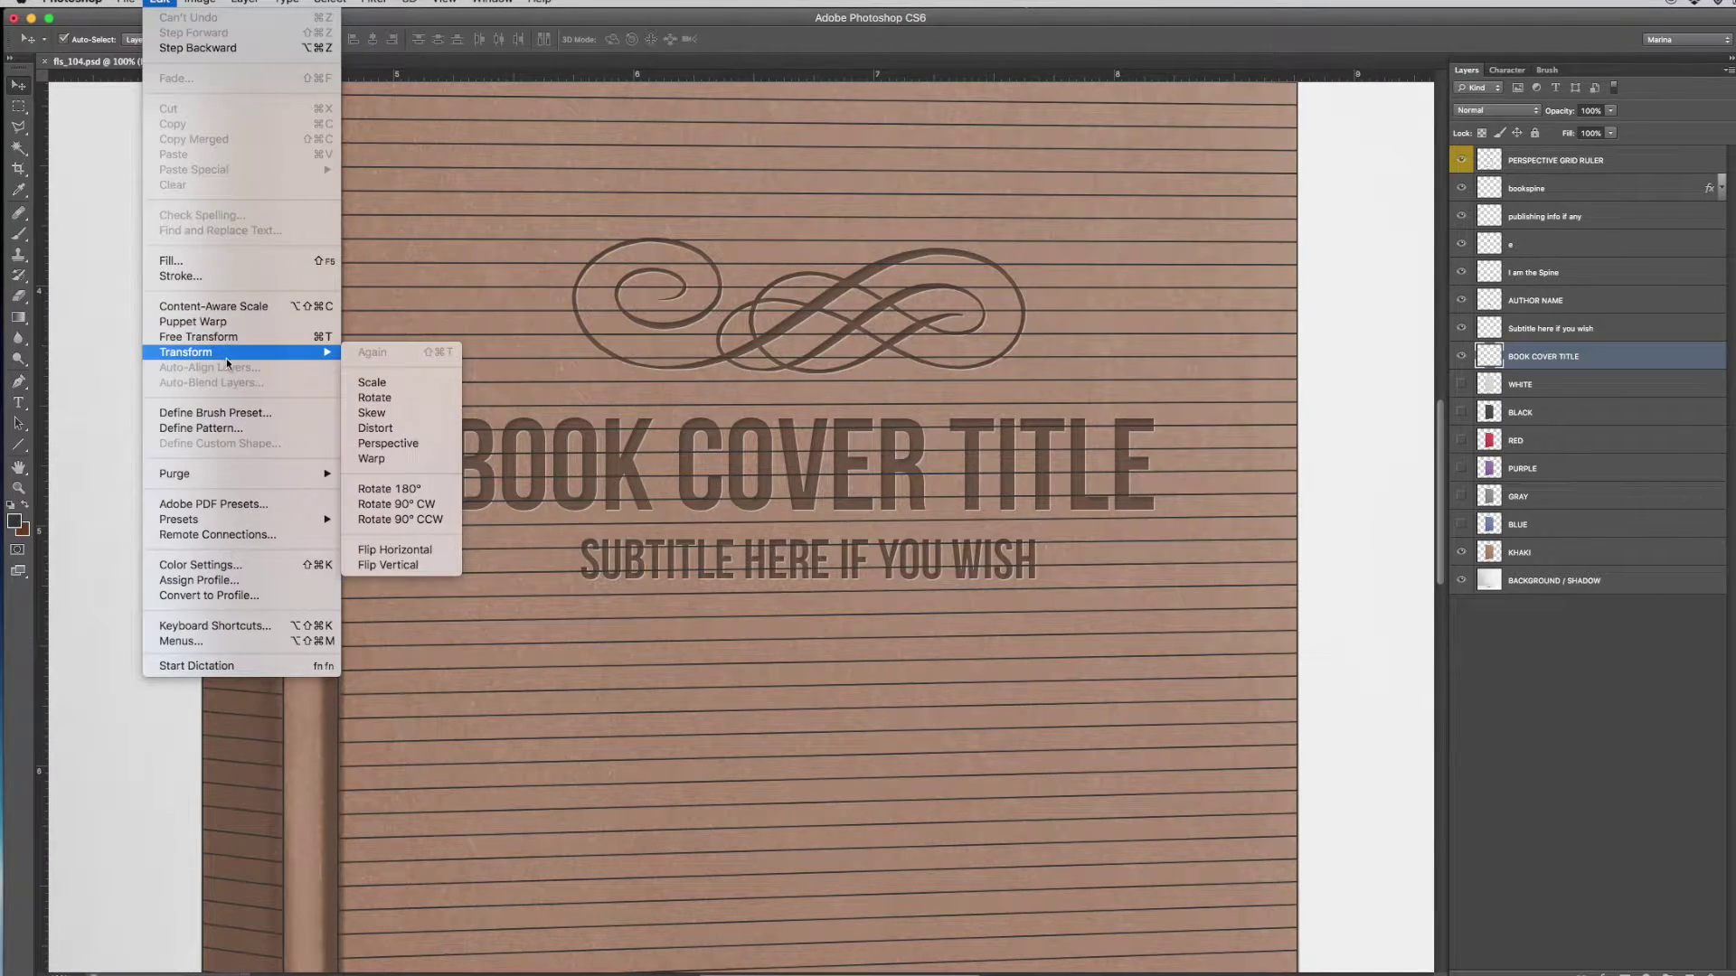
click(398, 416)
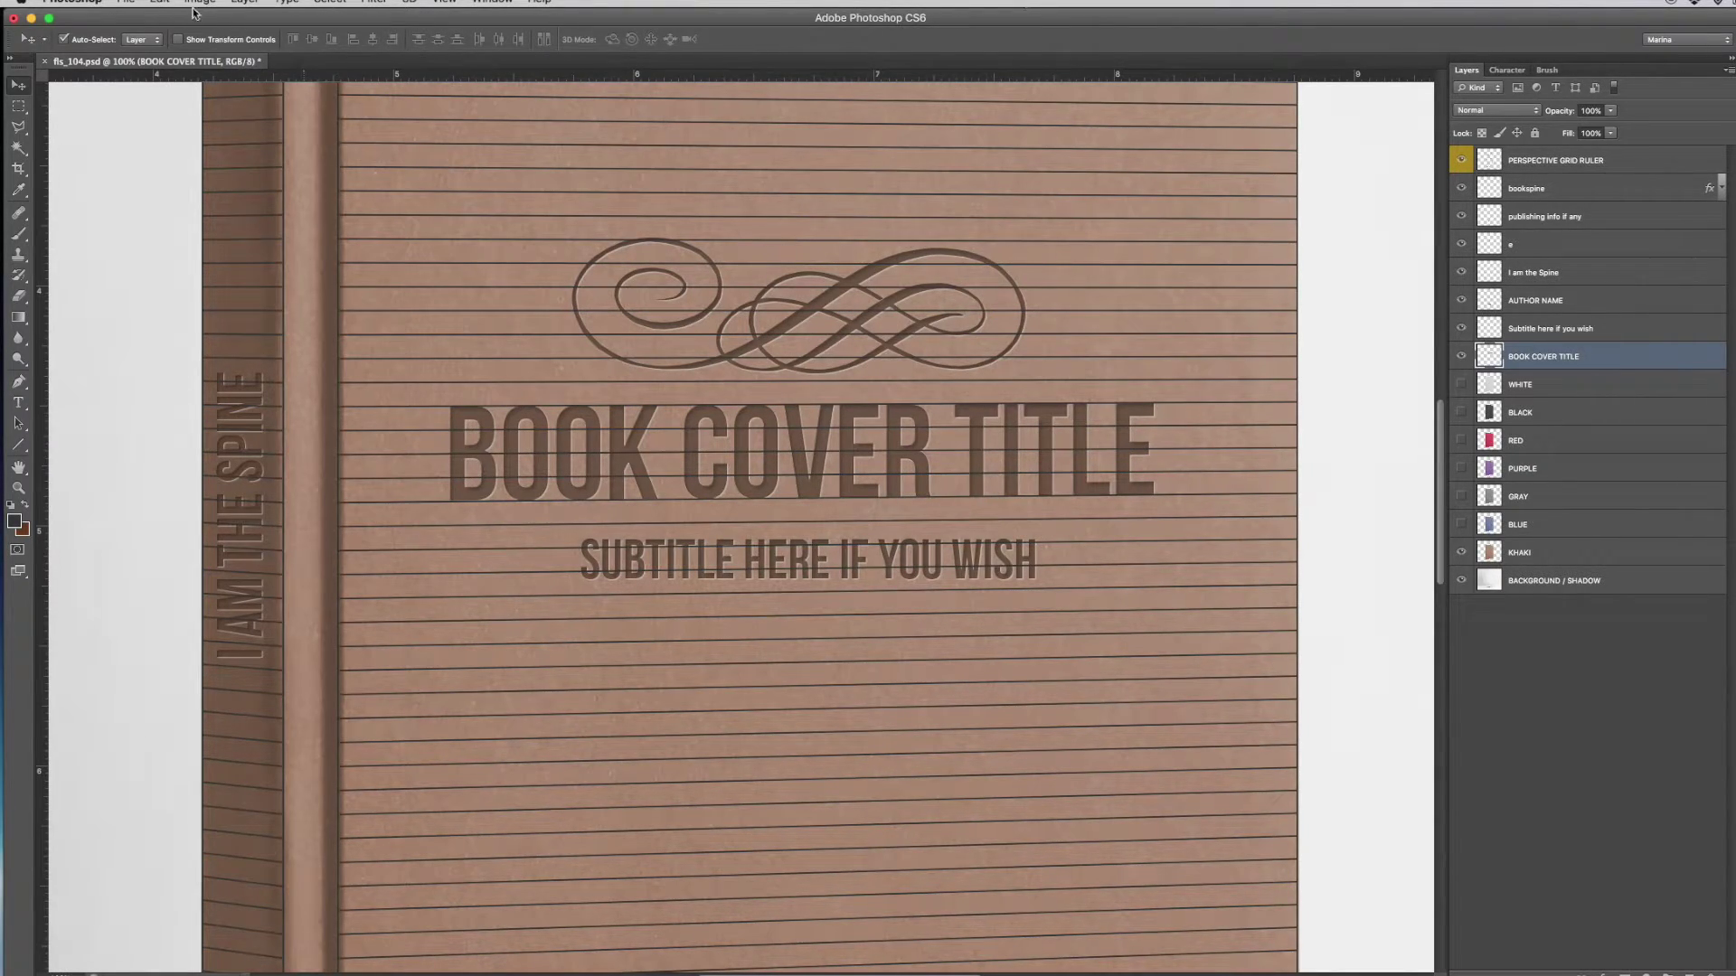
click(160, 3)
mouse_move(298, 352)
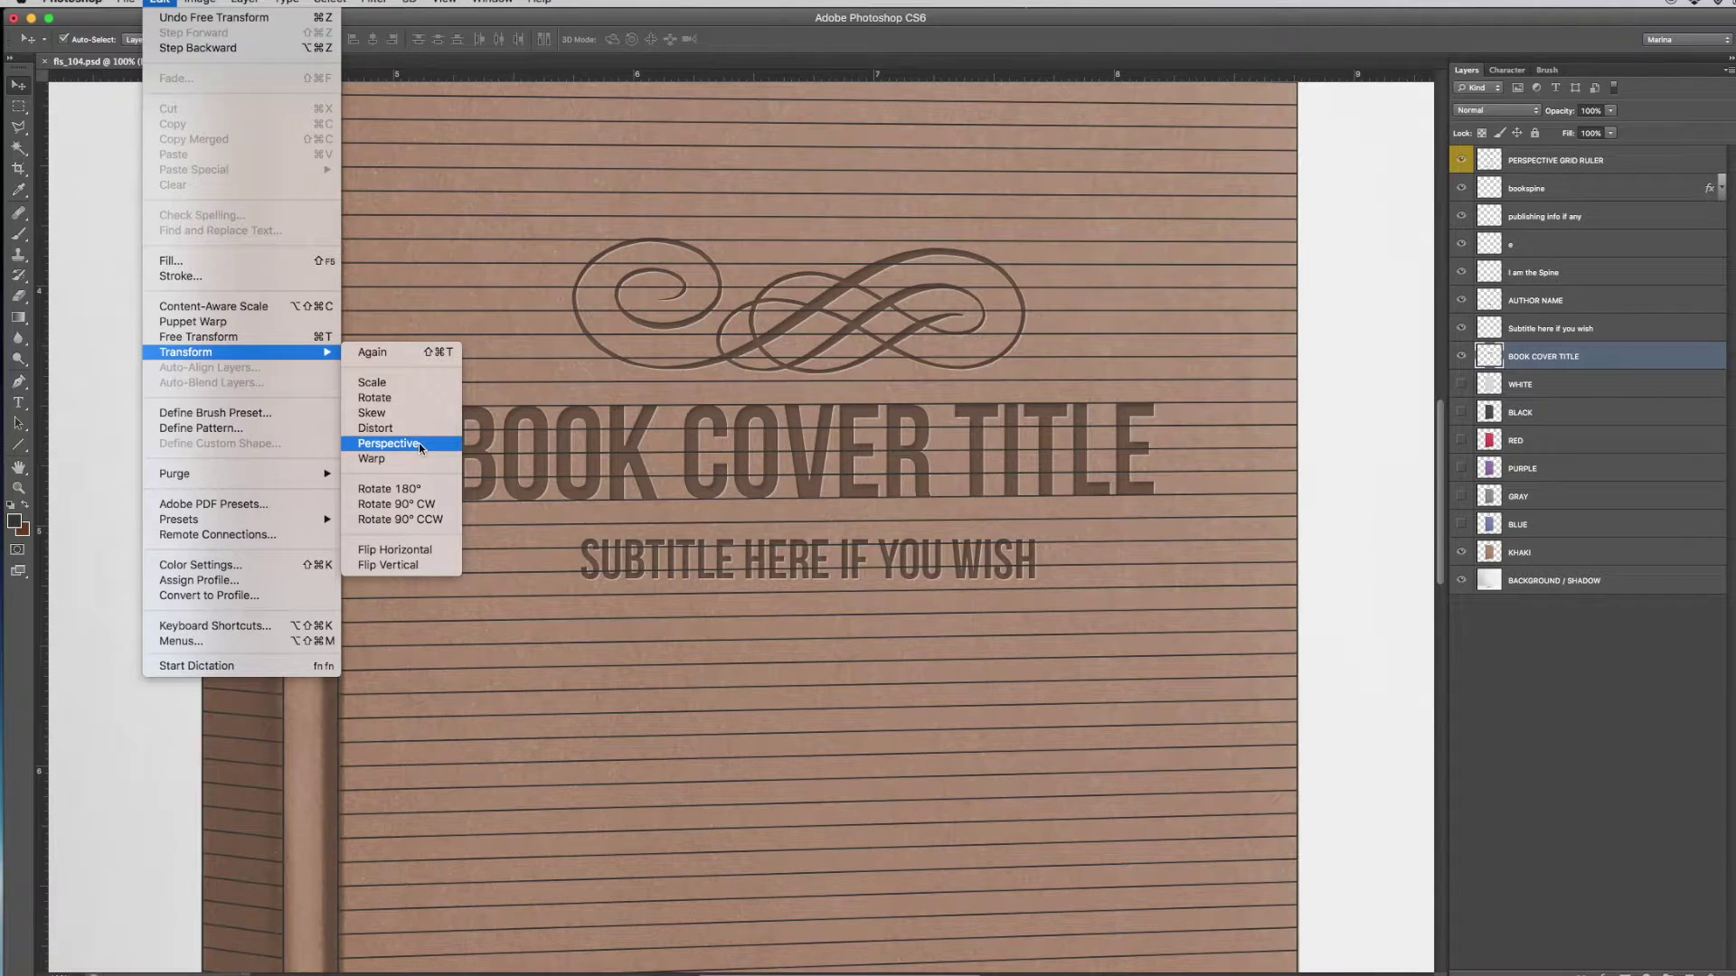
click(420, 427)
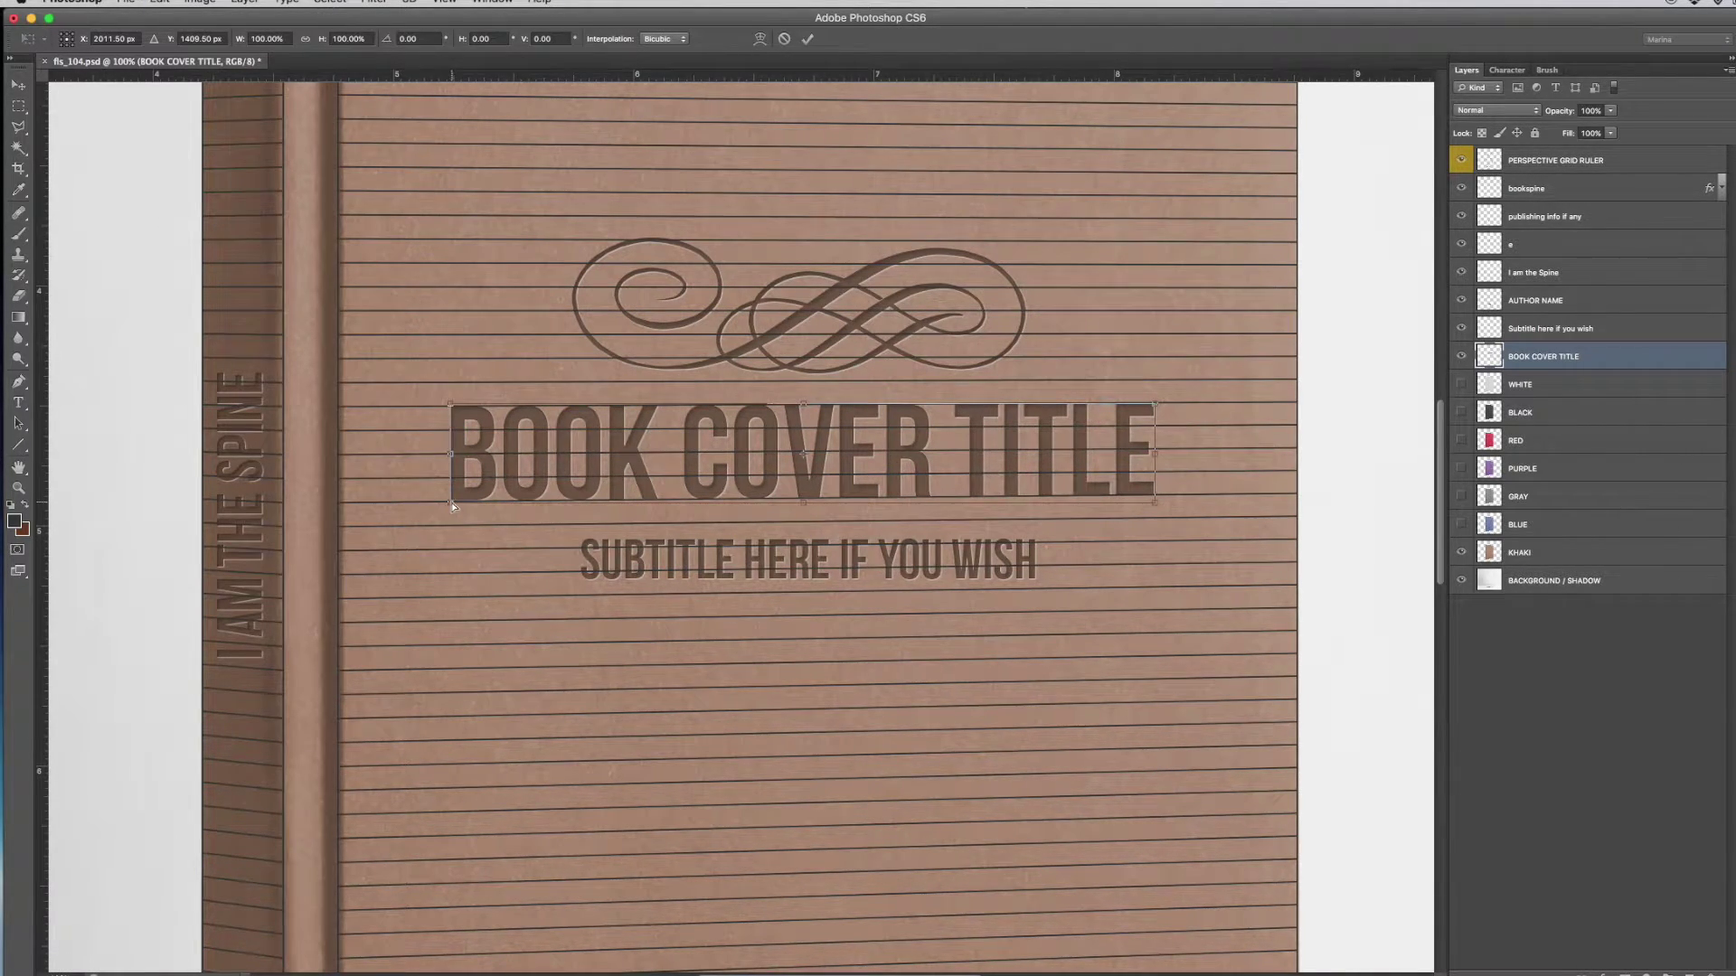
drag(452, 502, 452, 503)
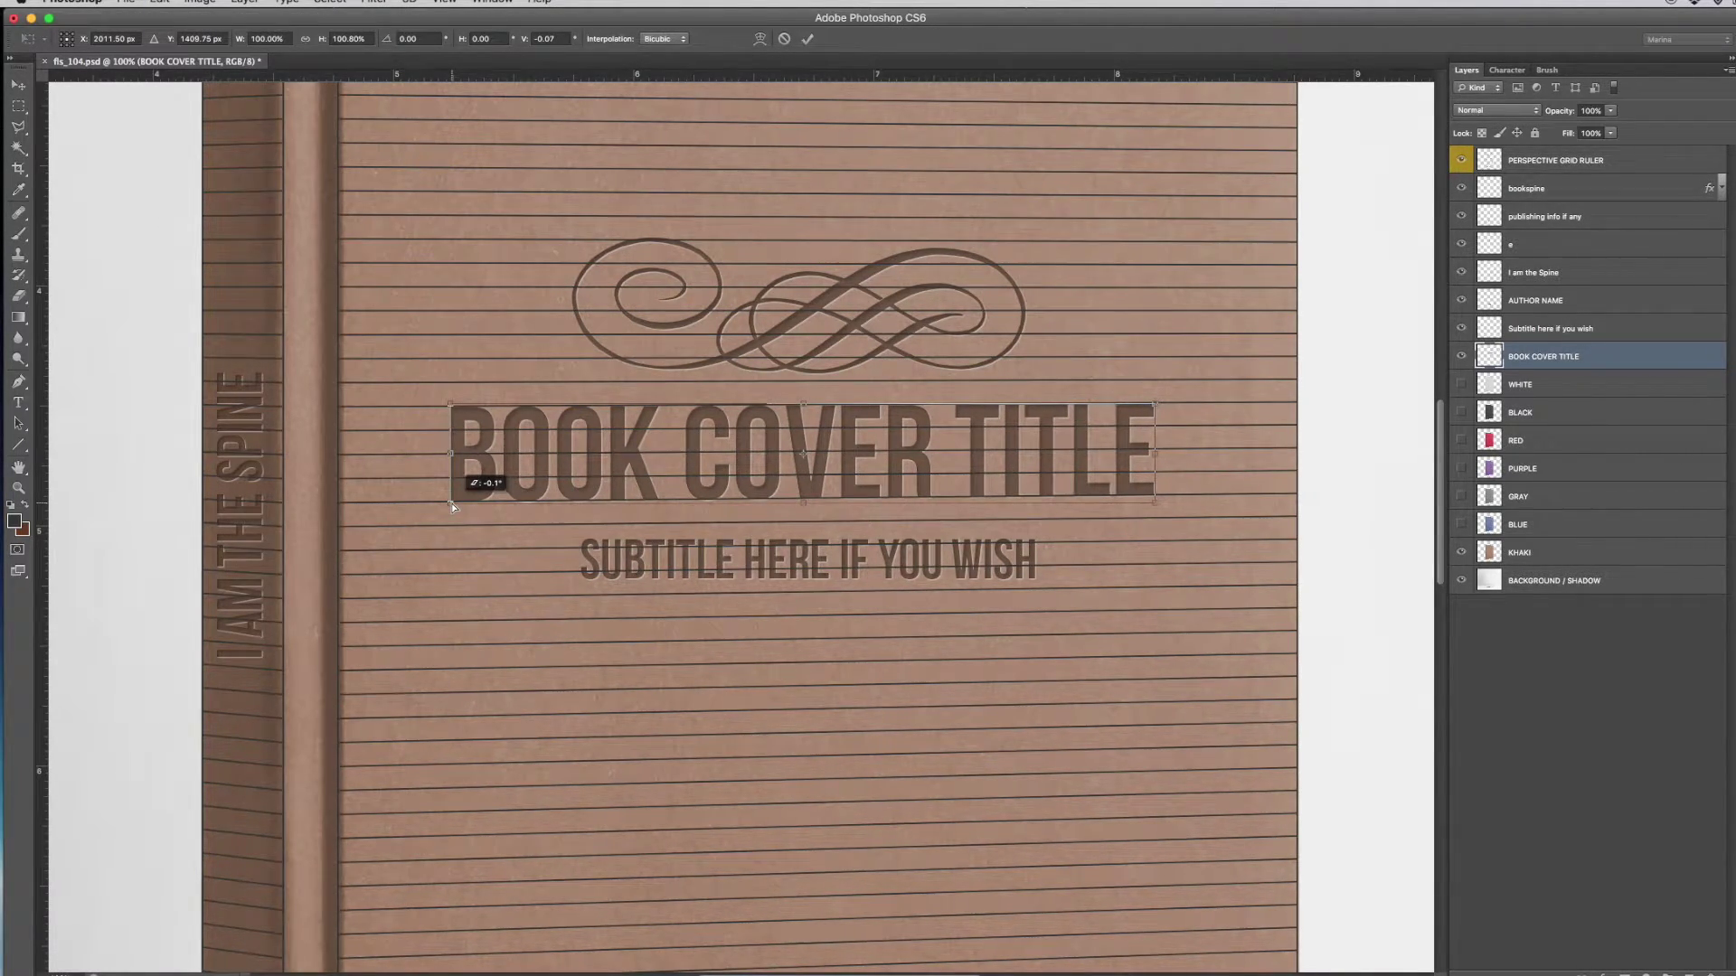
key(Return)
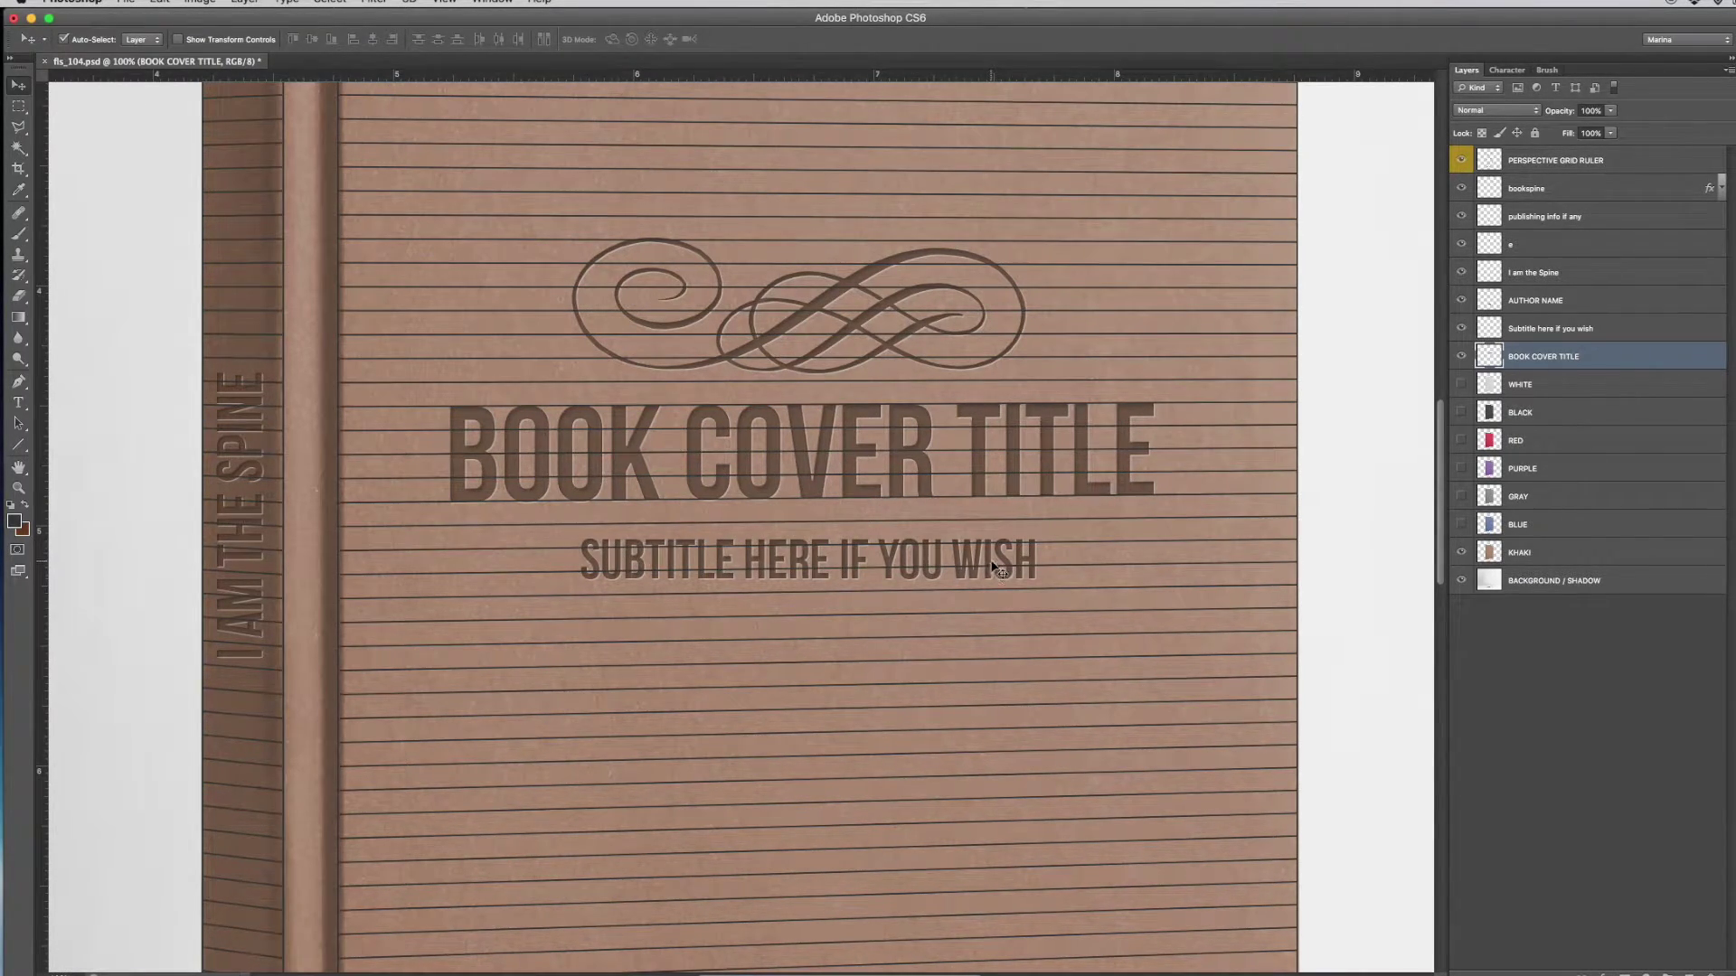
Move the subtitle slightly up, distort it into perspective, and nudge the flourish upward.
drag(992, 566, 993, 557)
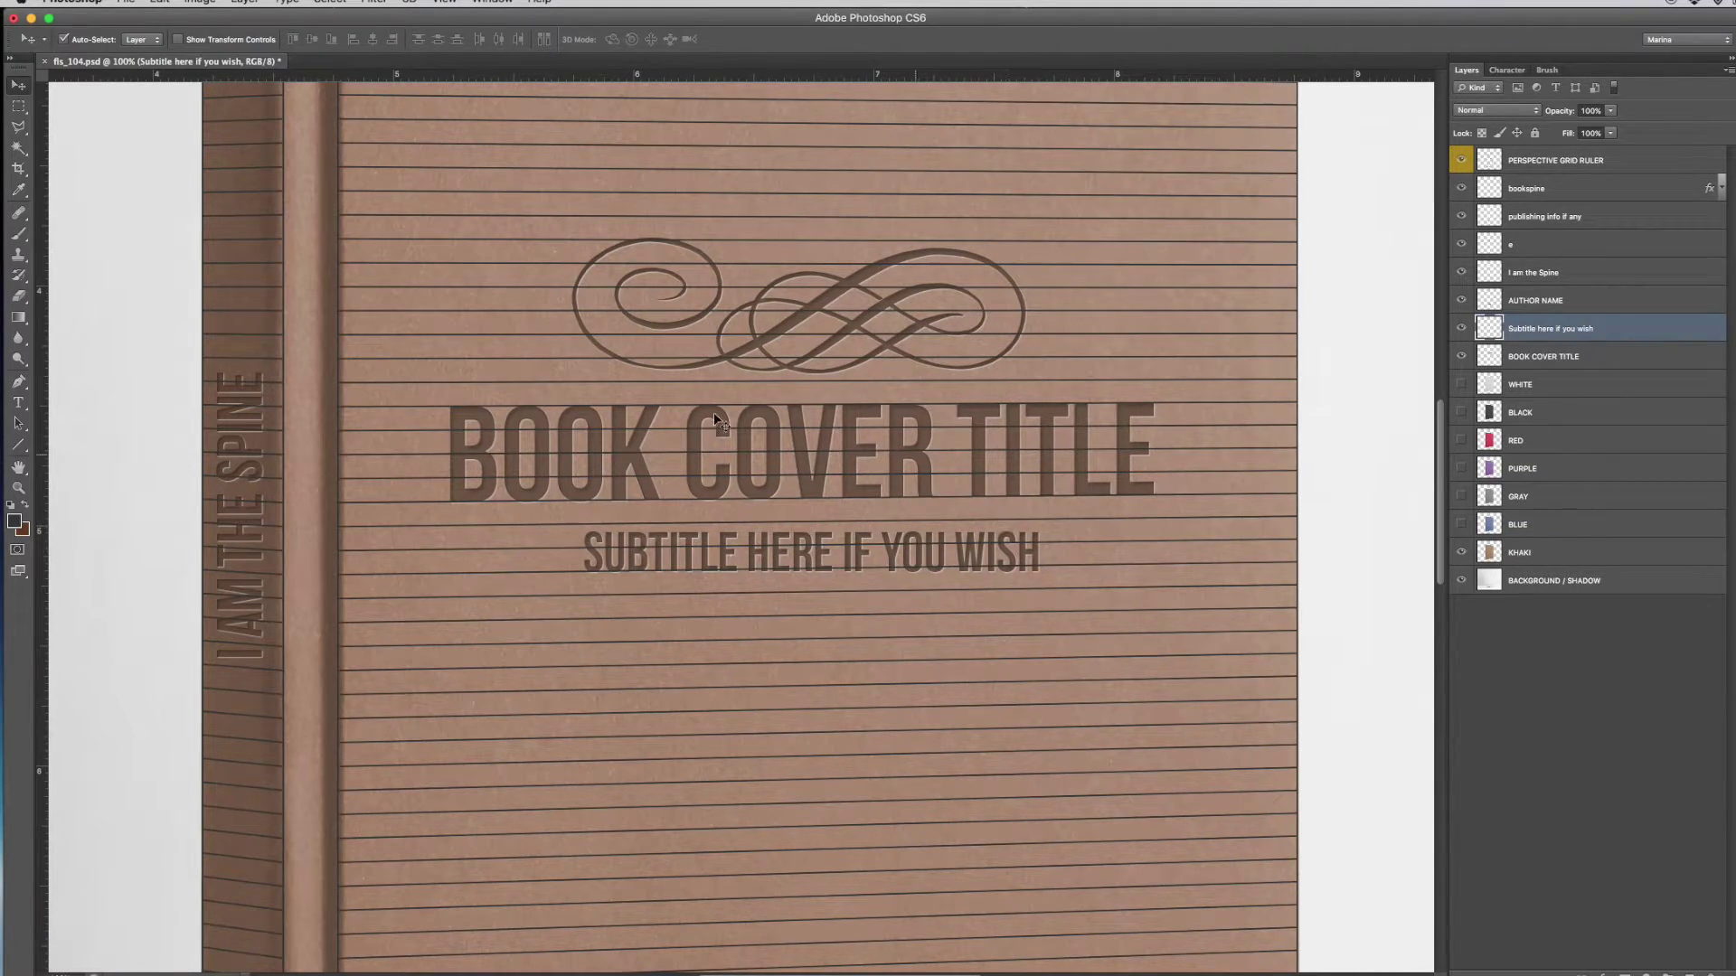
click(160, 2)
mouse_move(208, 352)
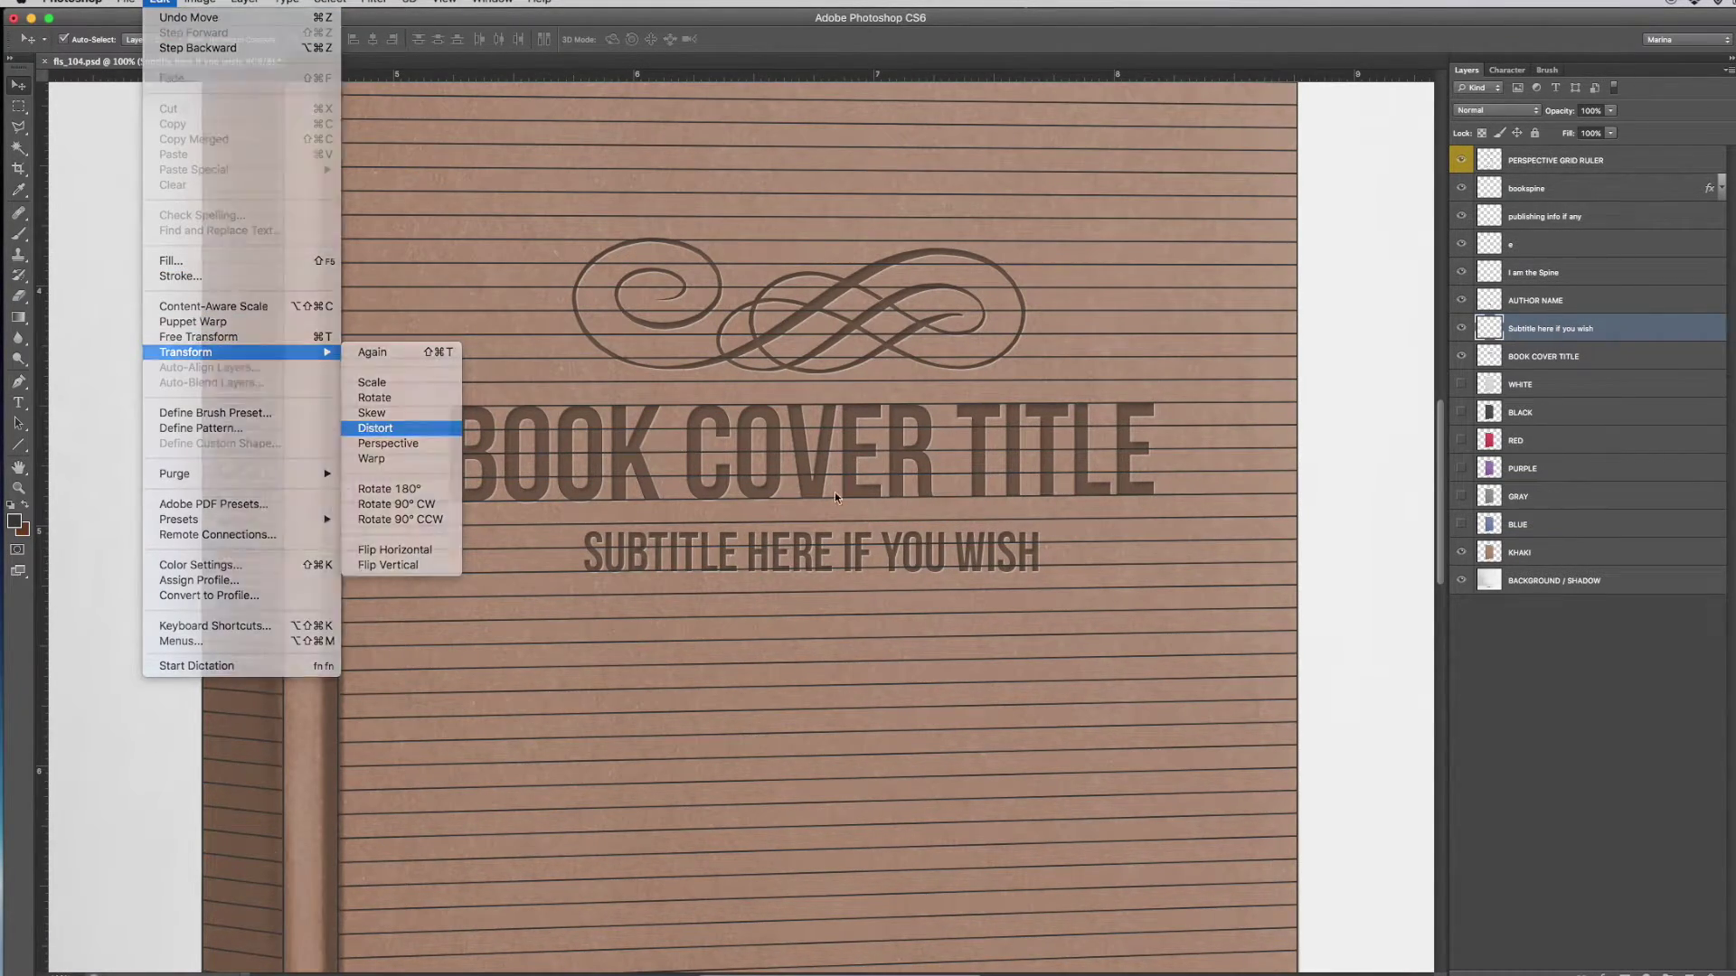
click(384, 423)
drag(1039, 560, 1040, 546)
drag(584, 534, 586, 529)
key(Return)
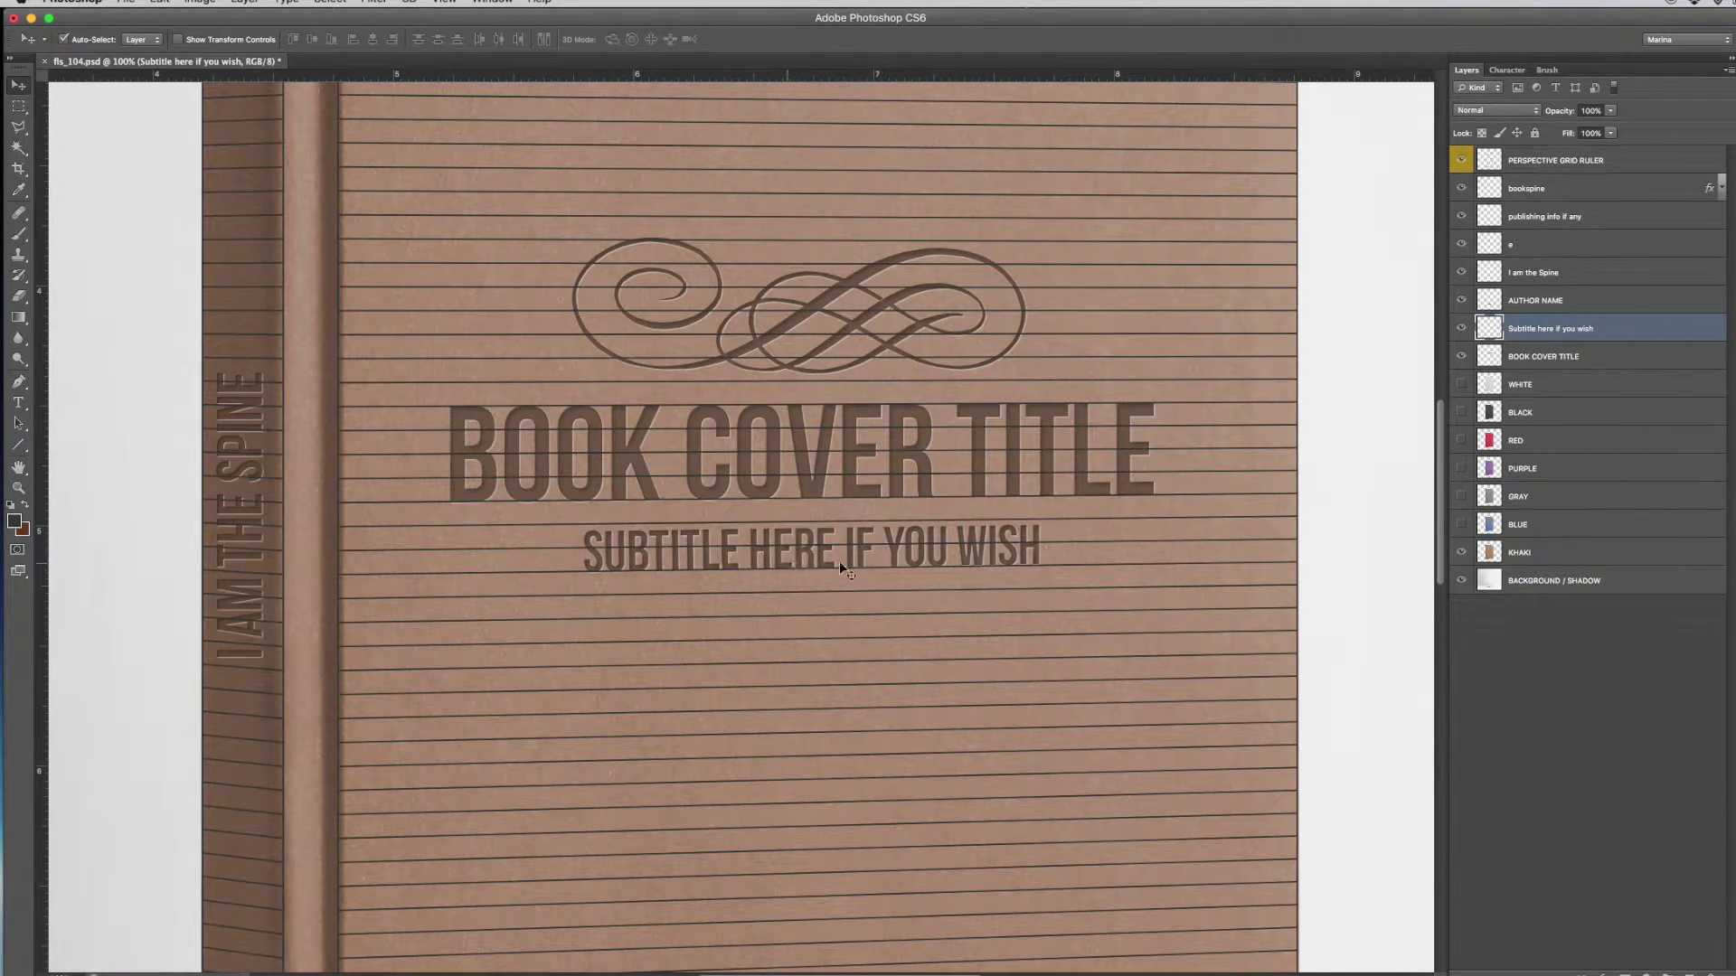
drag(832, 298, 835, 266)
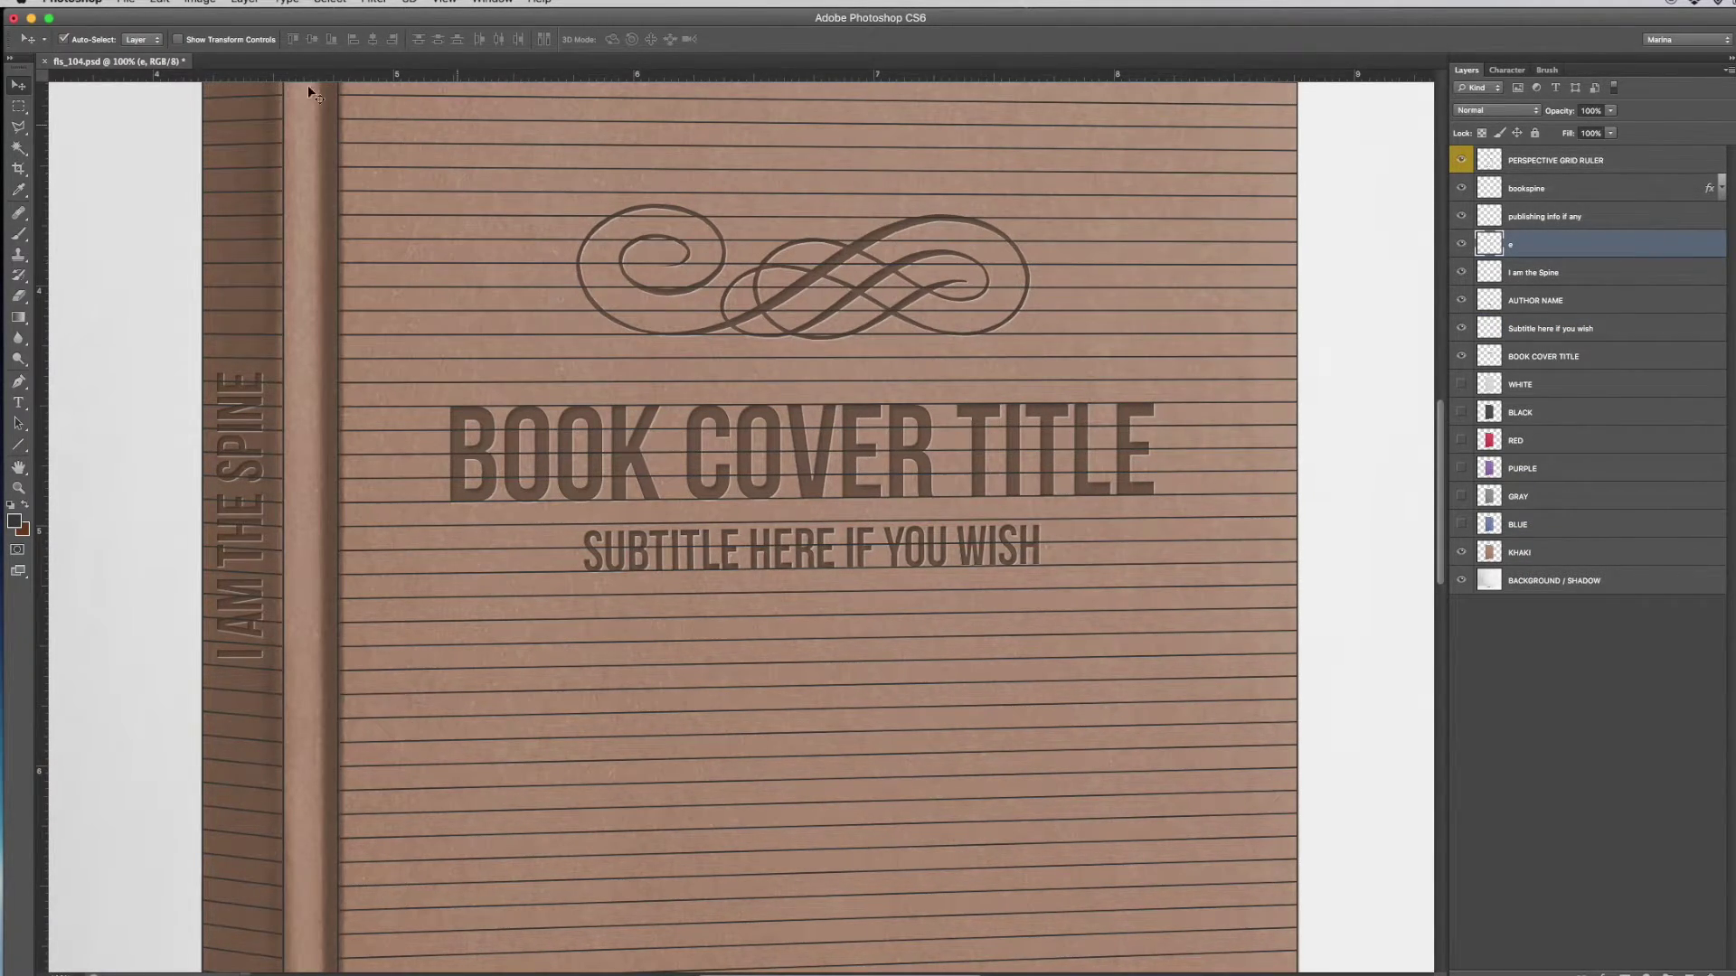
Skew the flourish ornament slightly to match the cover's slant.
click(160, 2)
mouse_move(236, 352)
click(415, 382)
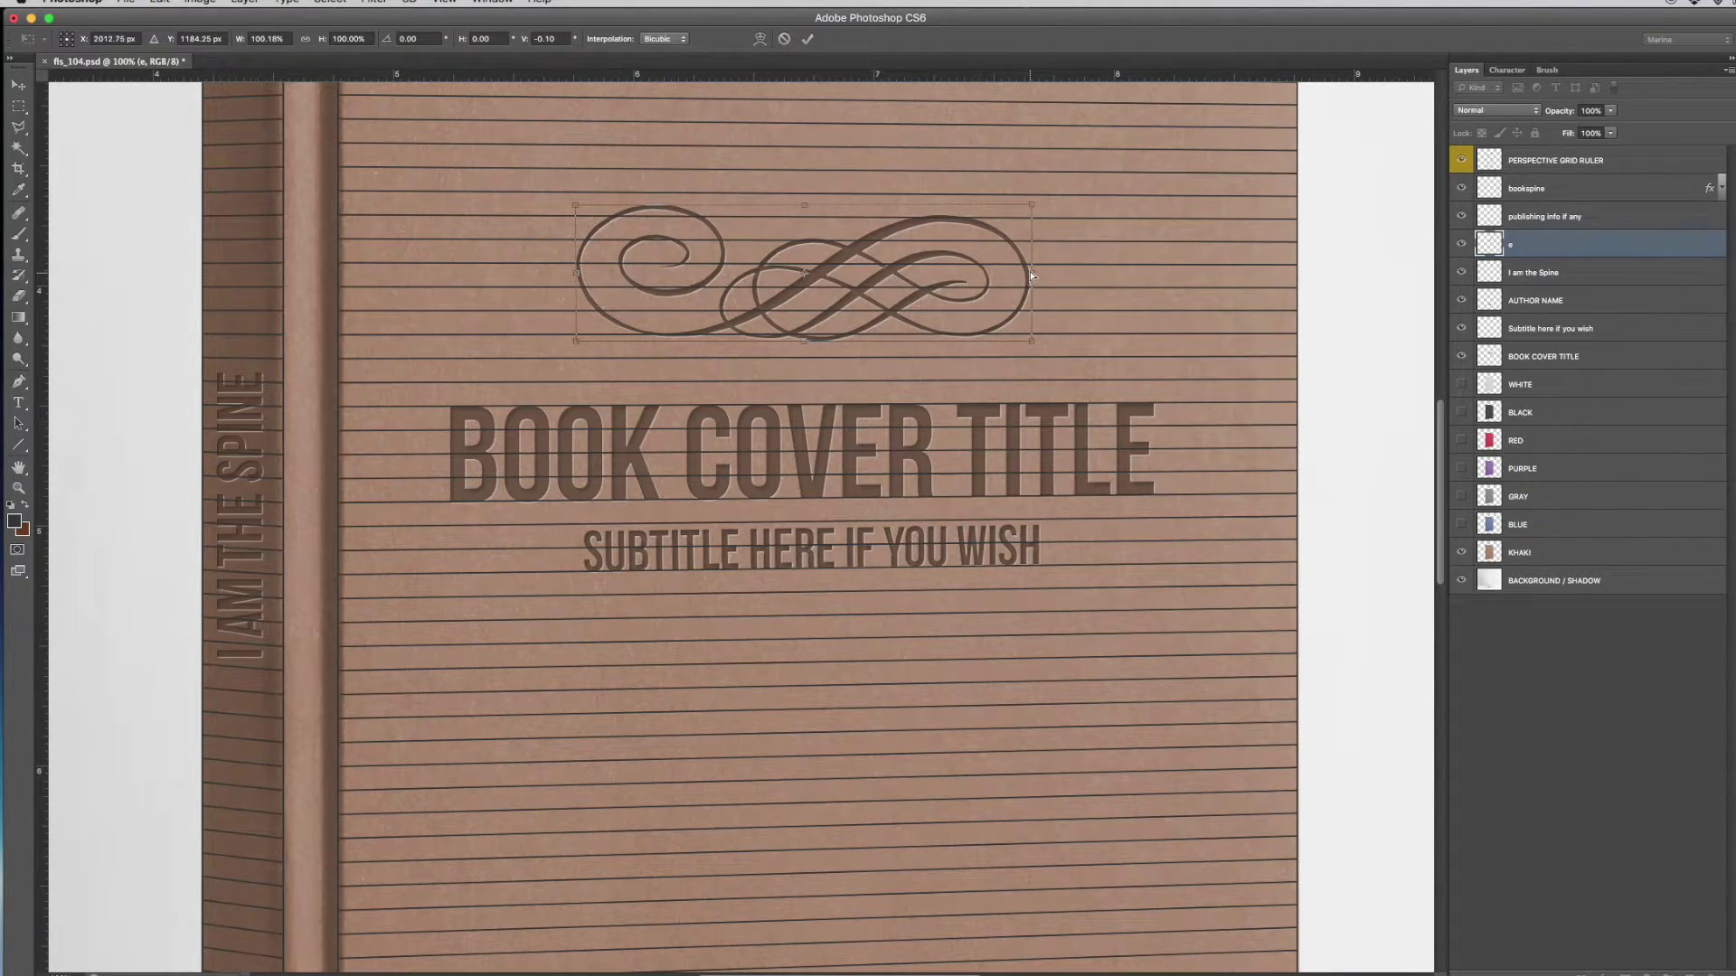
drag(1033, 273, 1031, 273)
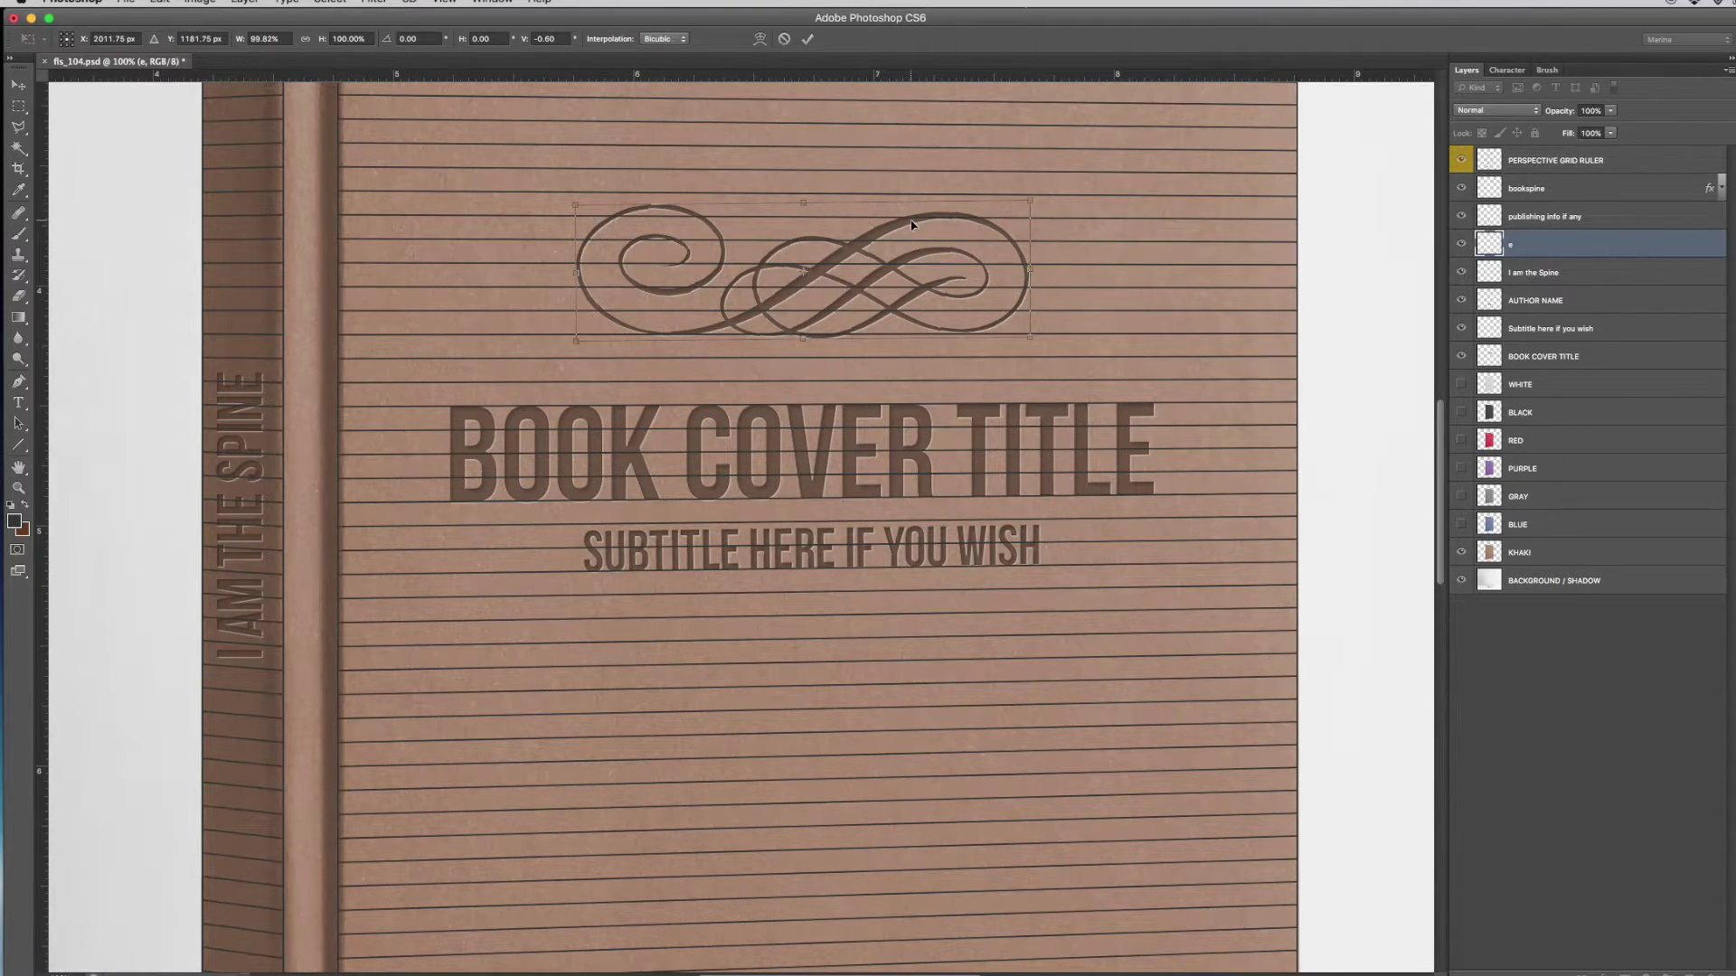
key(Return)
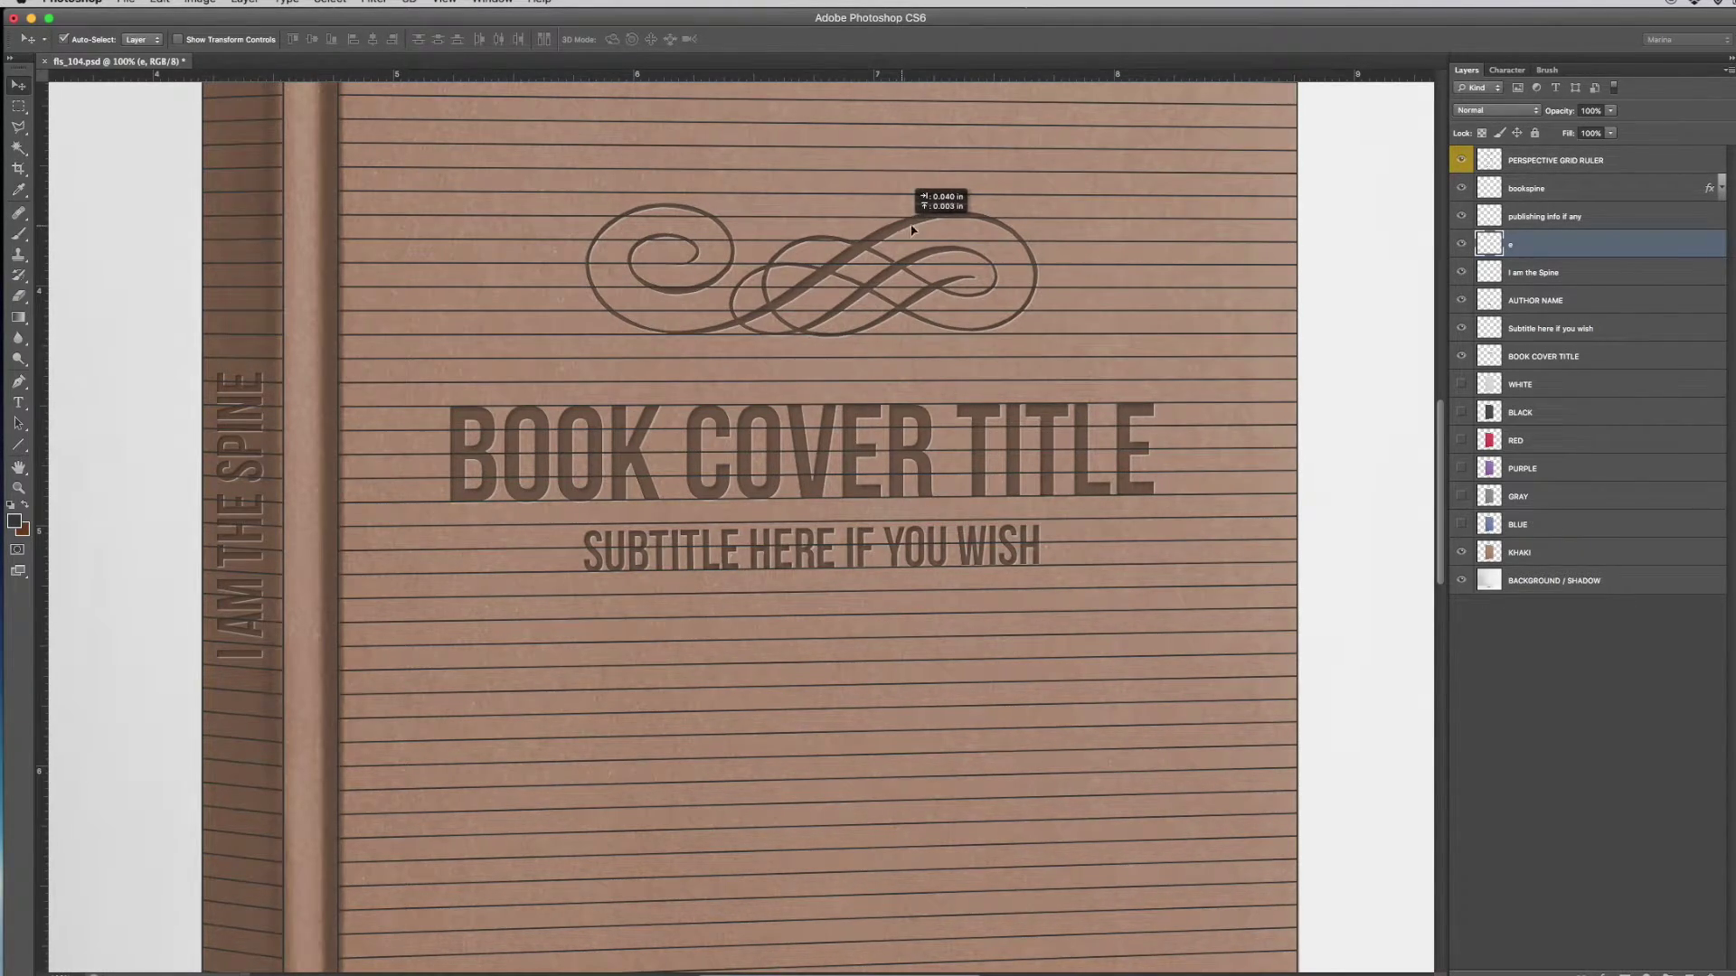
Move the AUTHOR NAME slightly up and tilt the publishing info line about 3°.
drag(900, 775, 949, 407)
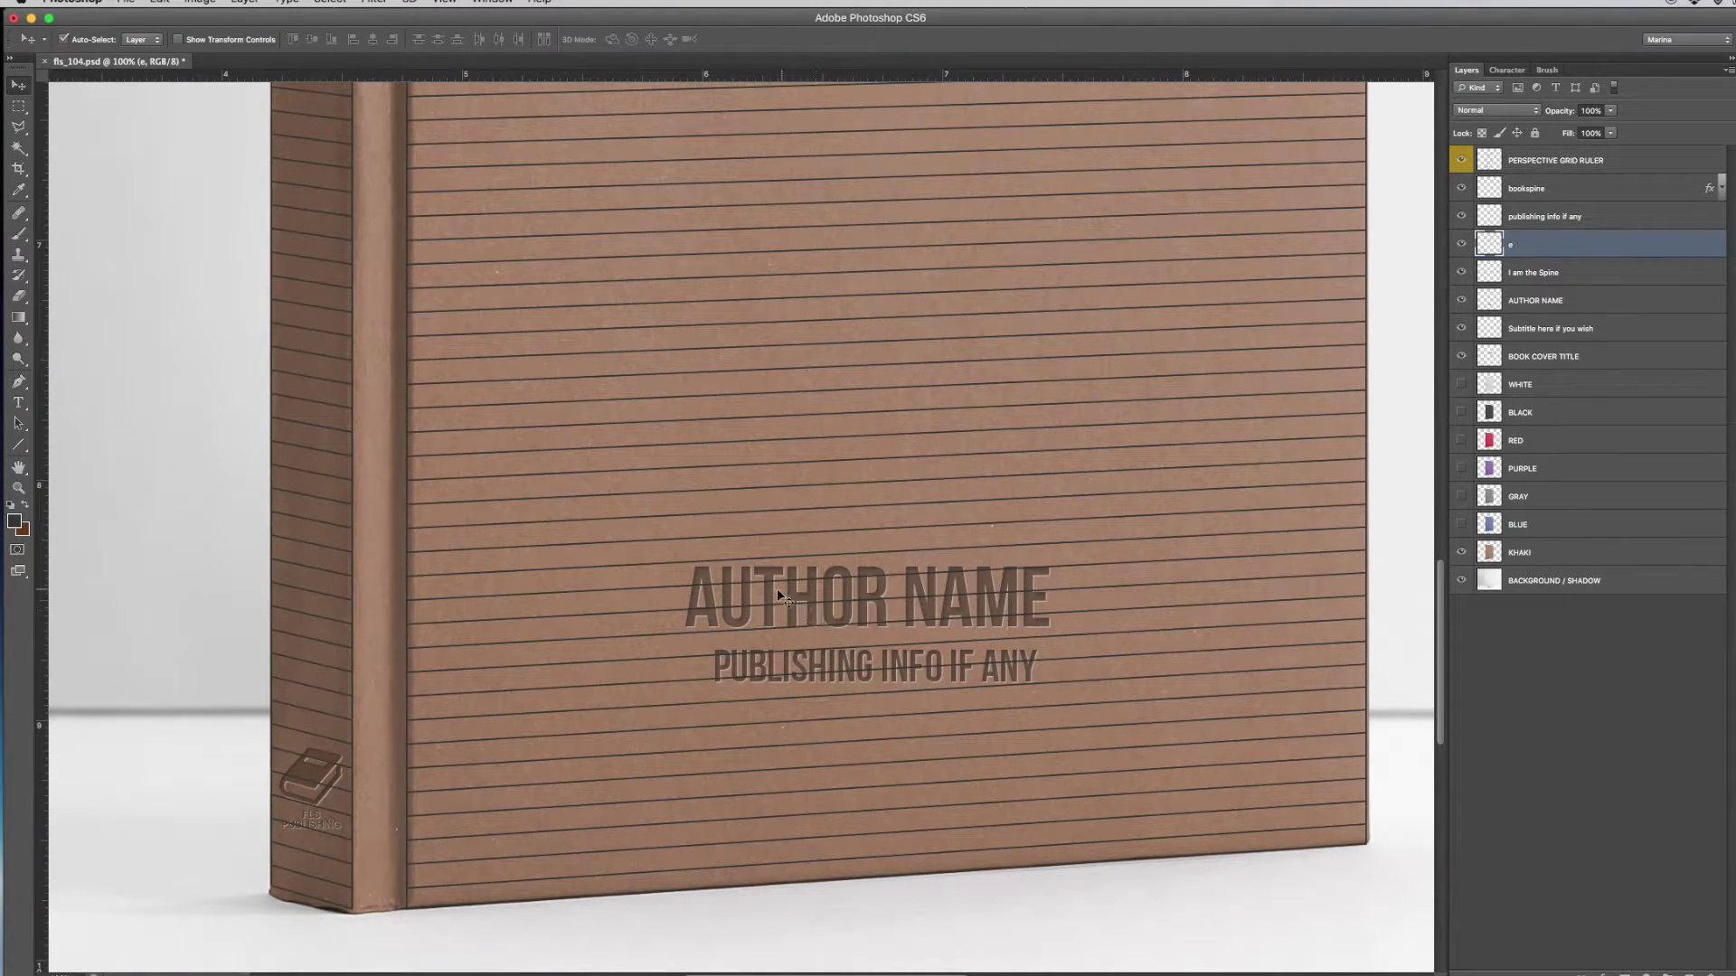
click(749, 603)
key(super+t)
drag(747, 600, 747, 575)
drag(1003, 667, 1004, 644)
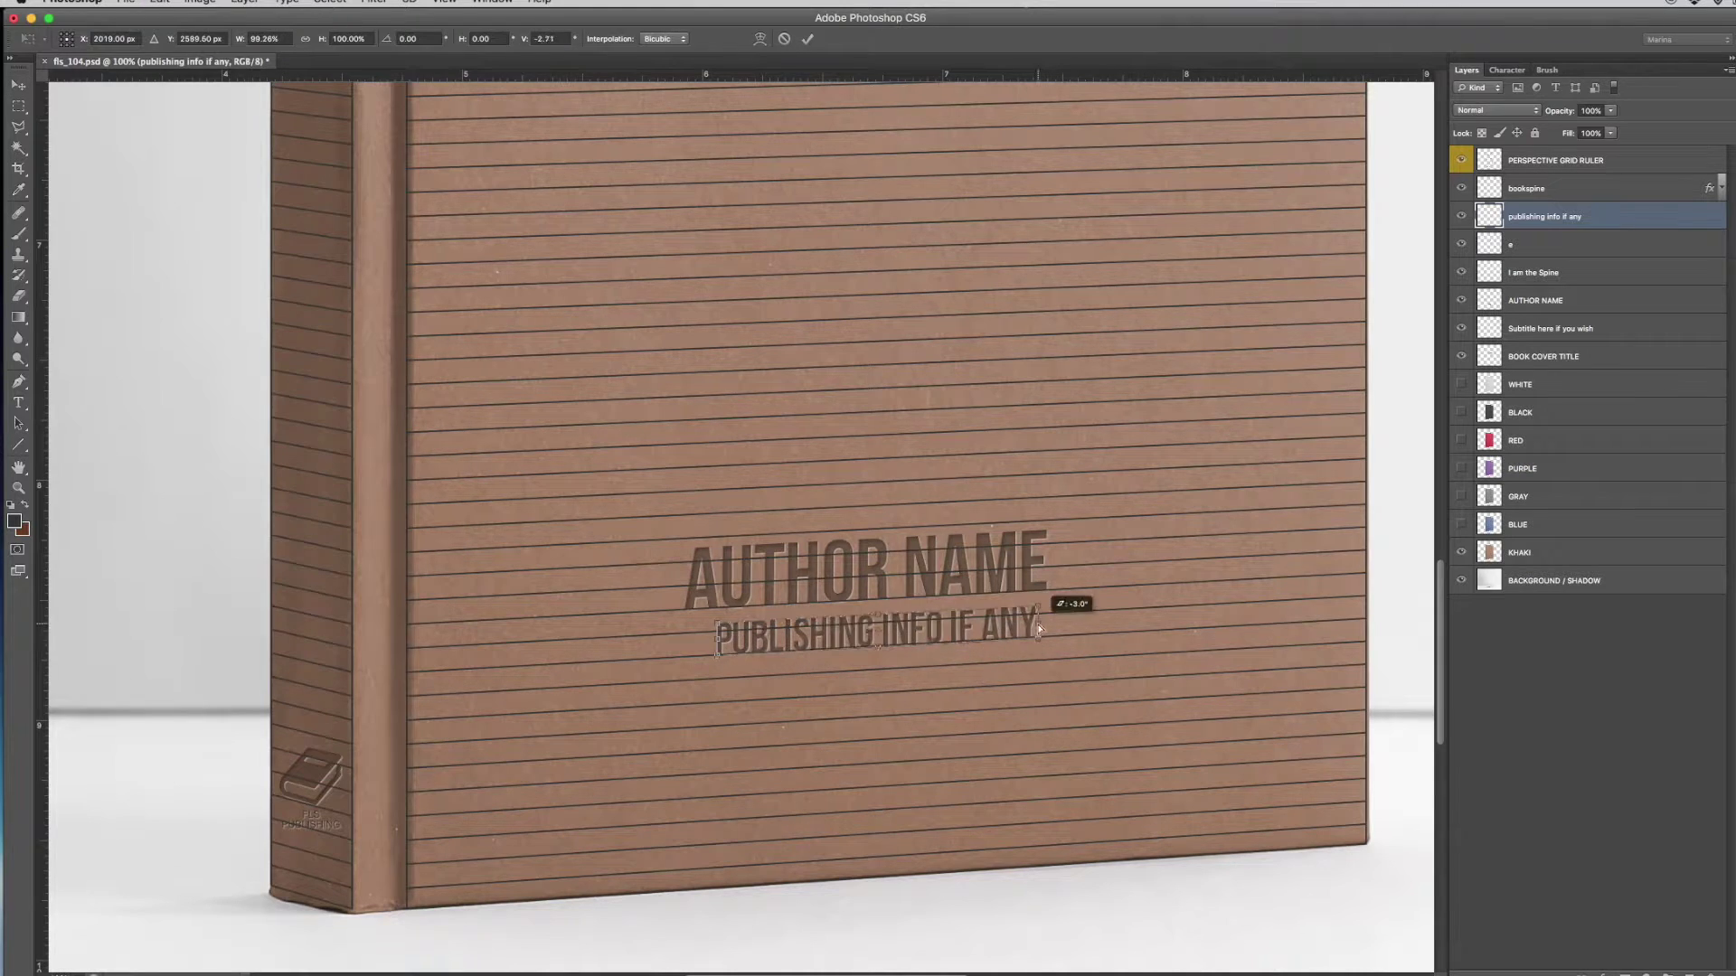
Reposition the small logo on the spine slightly upward.
drag(640, 330, 946, 337)
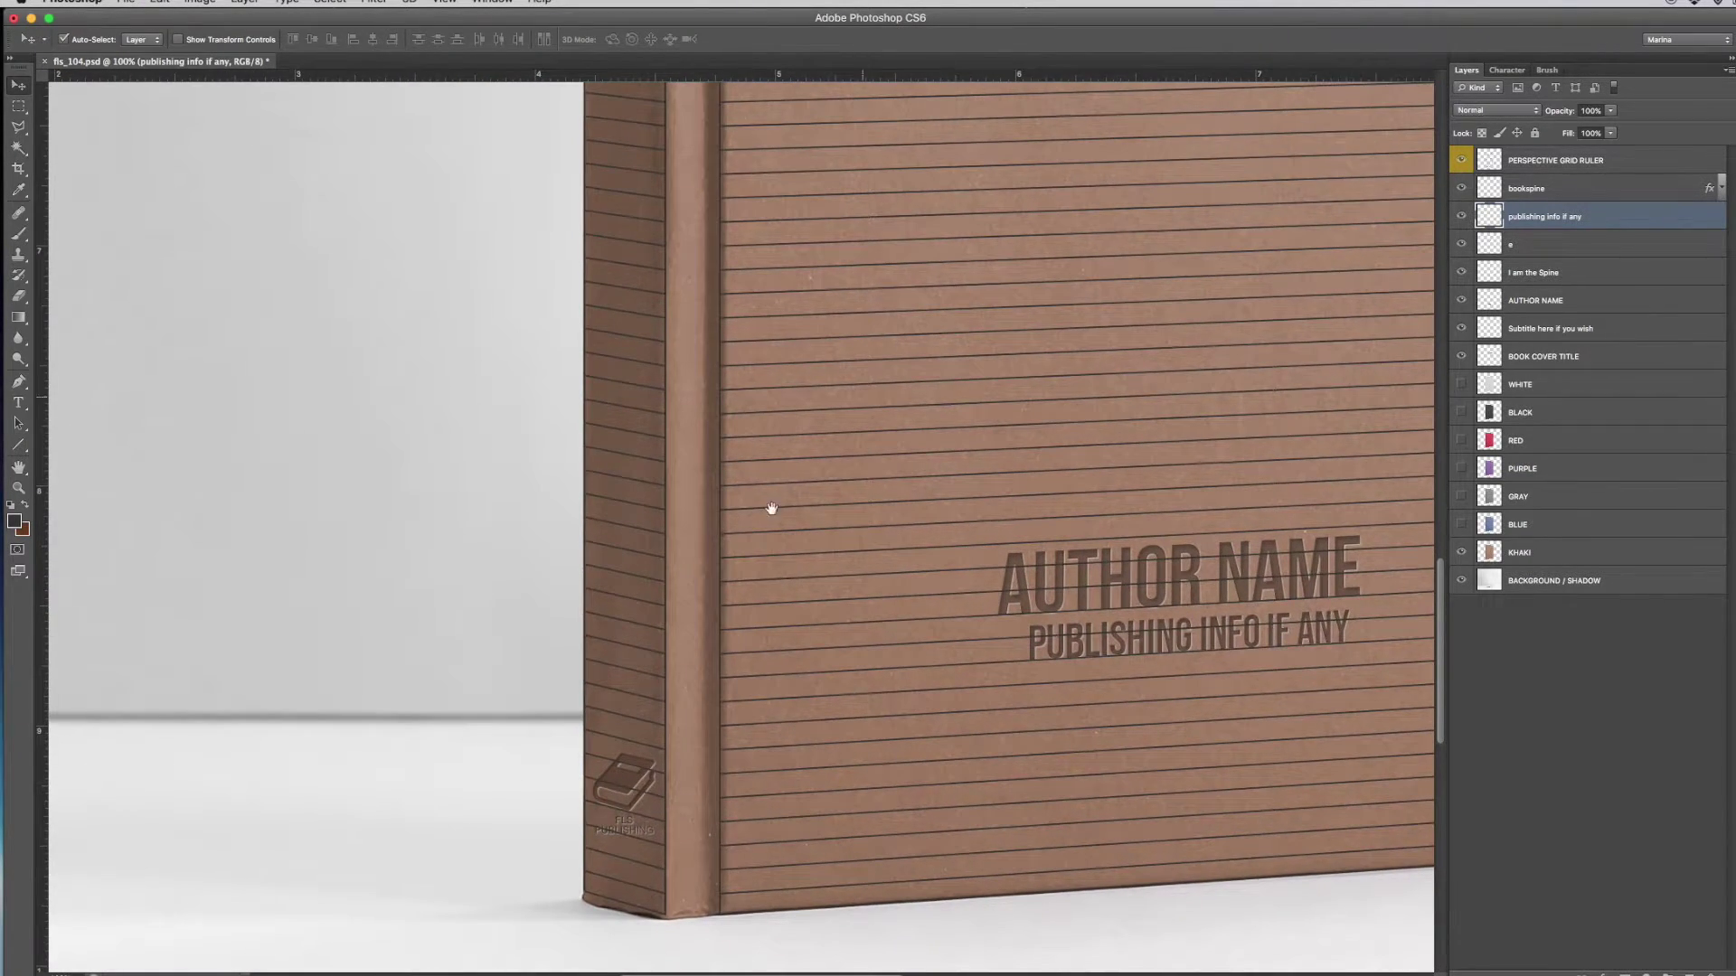
drag(622, 773, 621, 756)
click(159, 2)
mouse_move(272, 351)
key(Escape)
scroll(723, 524, up, 5)
click(586, 688)
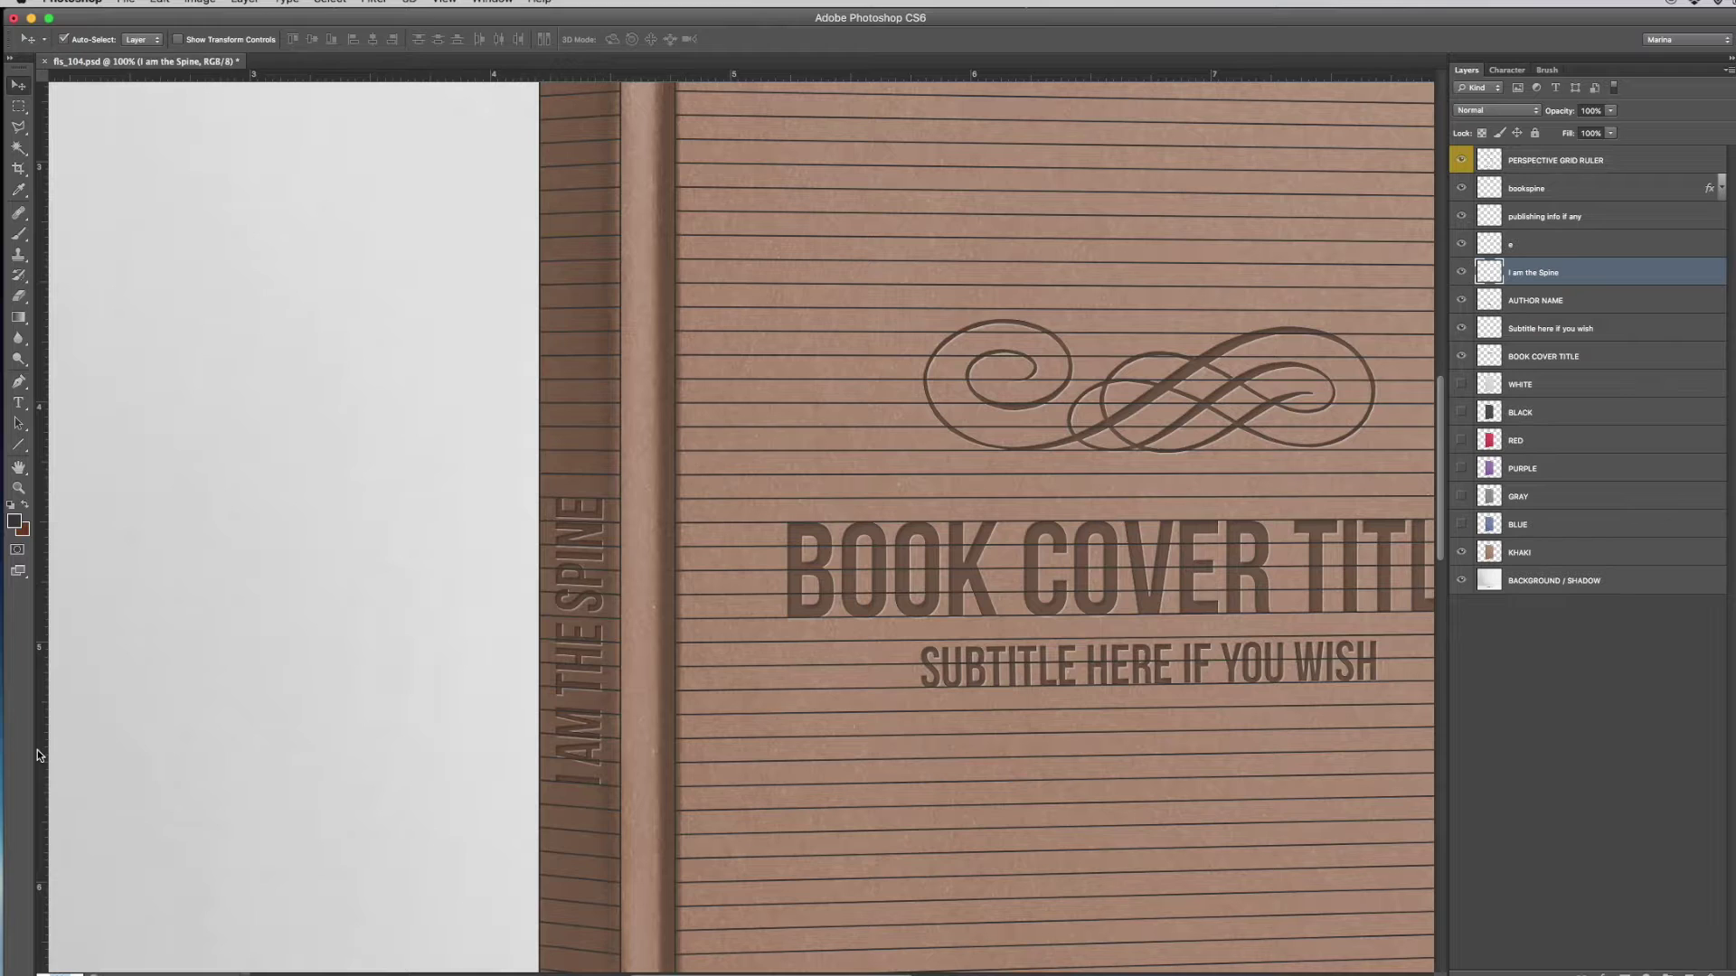
Hide the perspective grid and nudge the title one step and the subtitle two steps right.
key(super+minus)
key(super+minus)
key(super+minus)
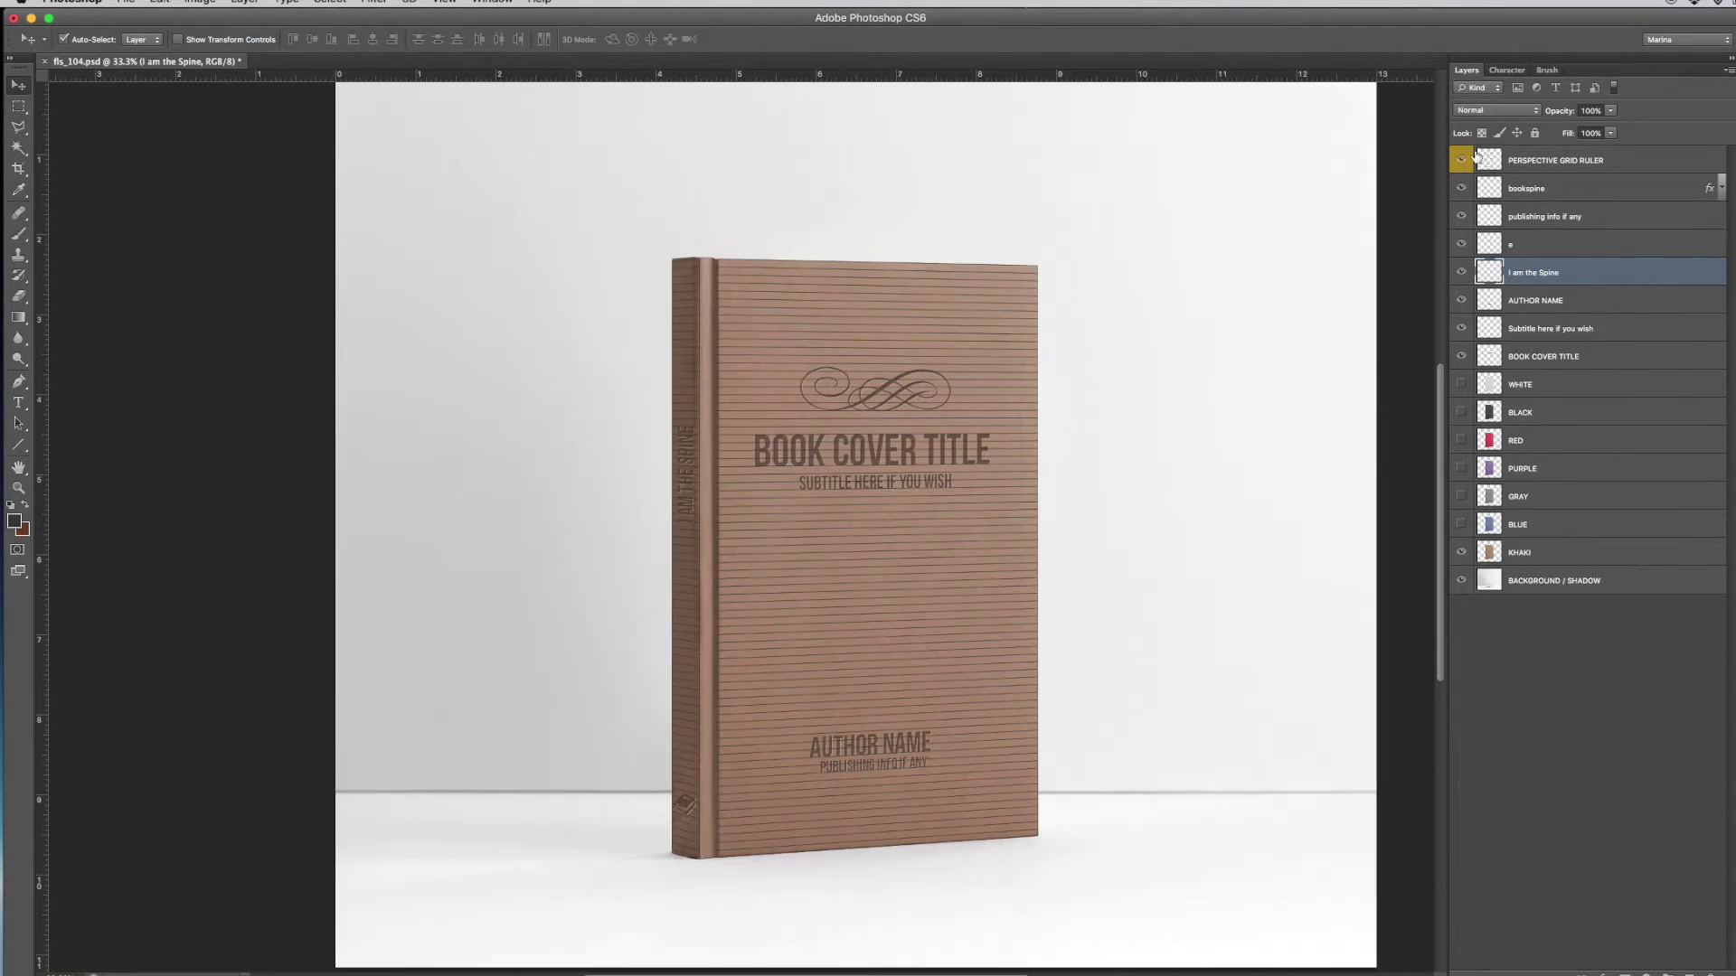
click(1461, 161)
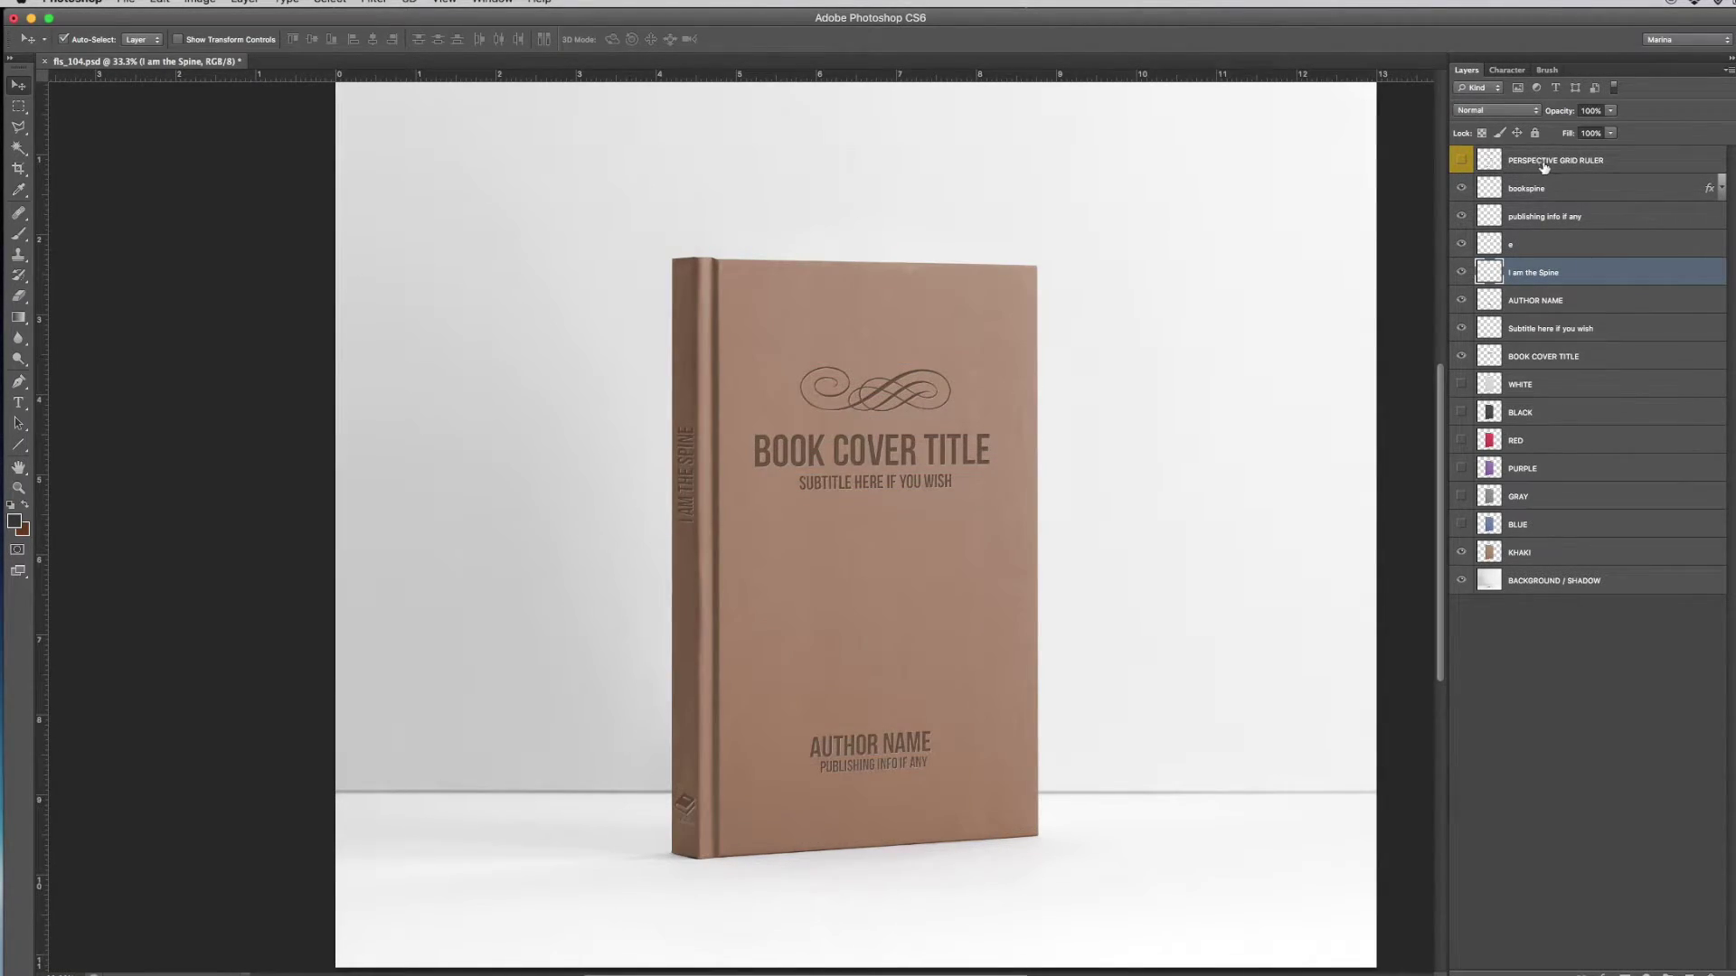
click(940, 458)
key(Right)
key(Right)
key(Right)
key(Right)
key(Right)
key(Right)
key(Right)
key(Right)
key(Right)
key(Right)
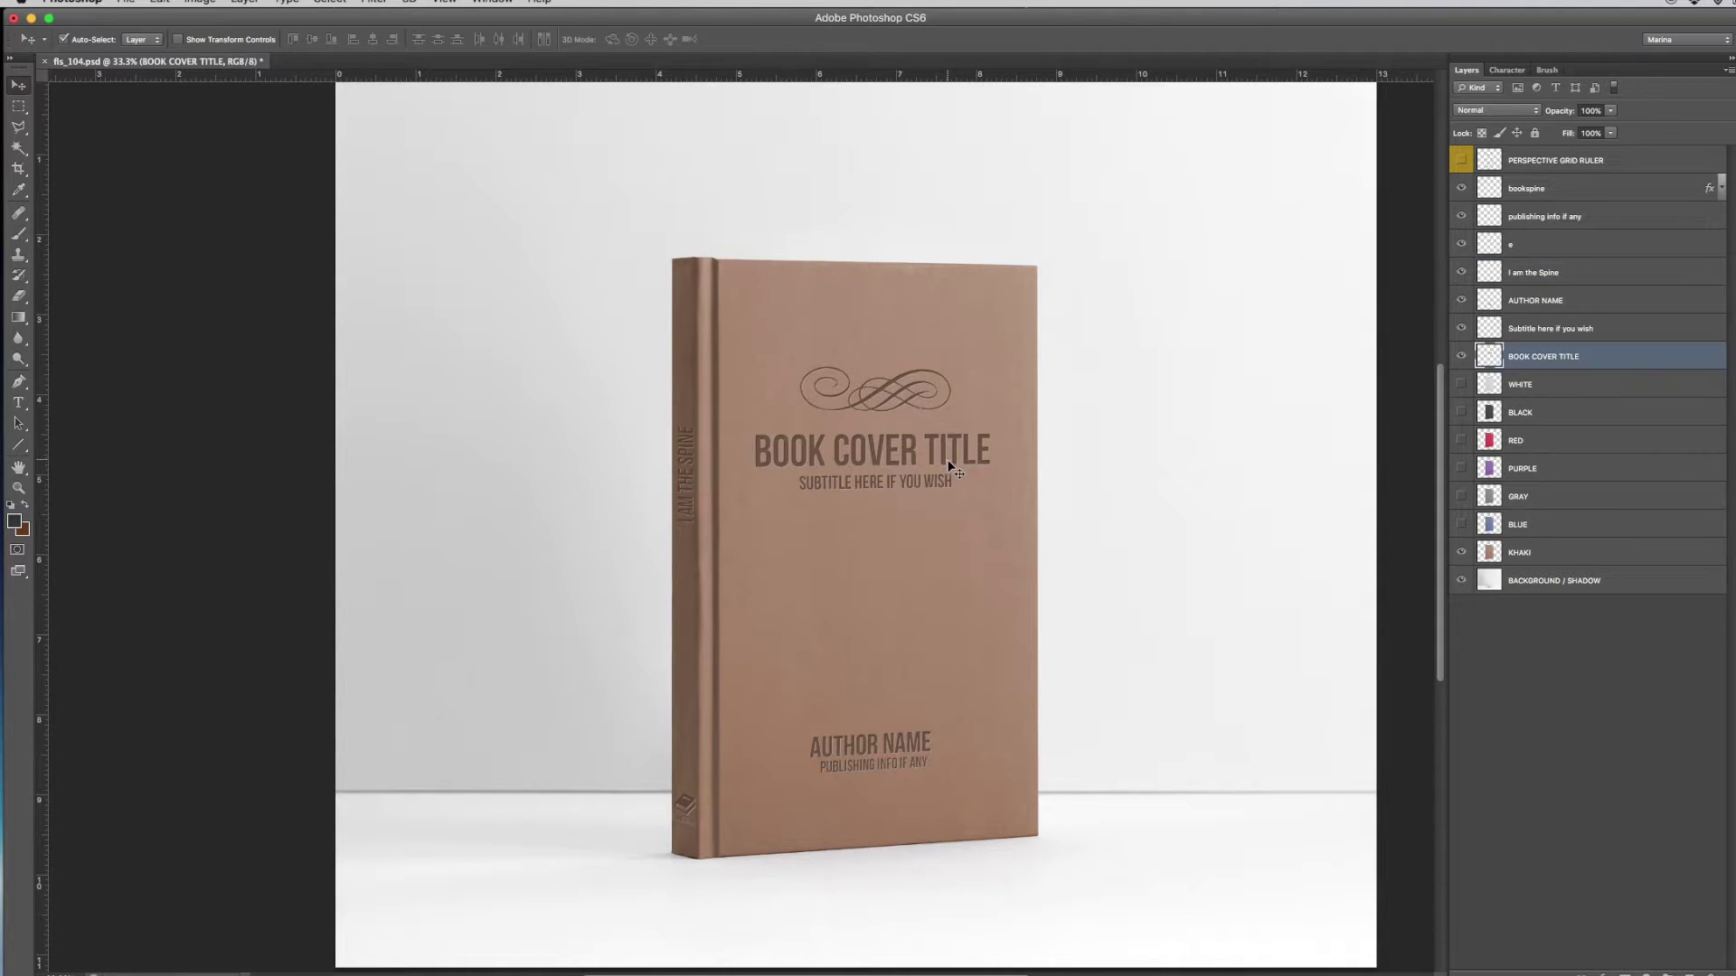
click(931, 481)
key(Right)
key(Right)
key(Right)
key(Right)
key(Right)
key(Right)
key(Right)
key(Right)
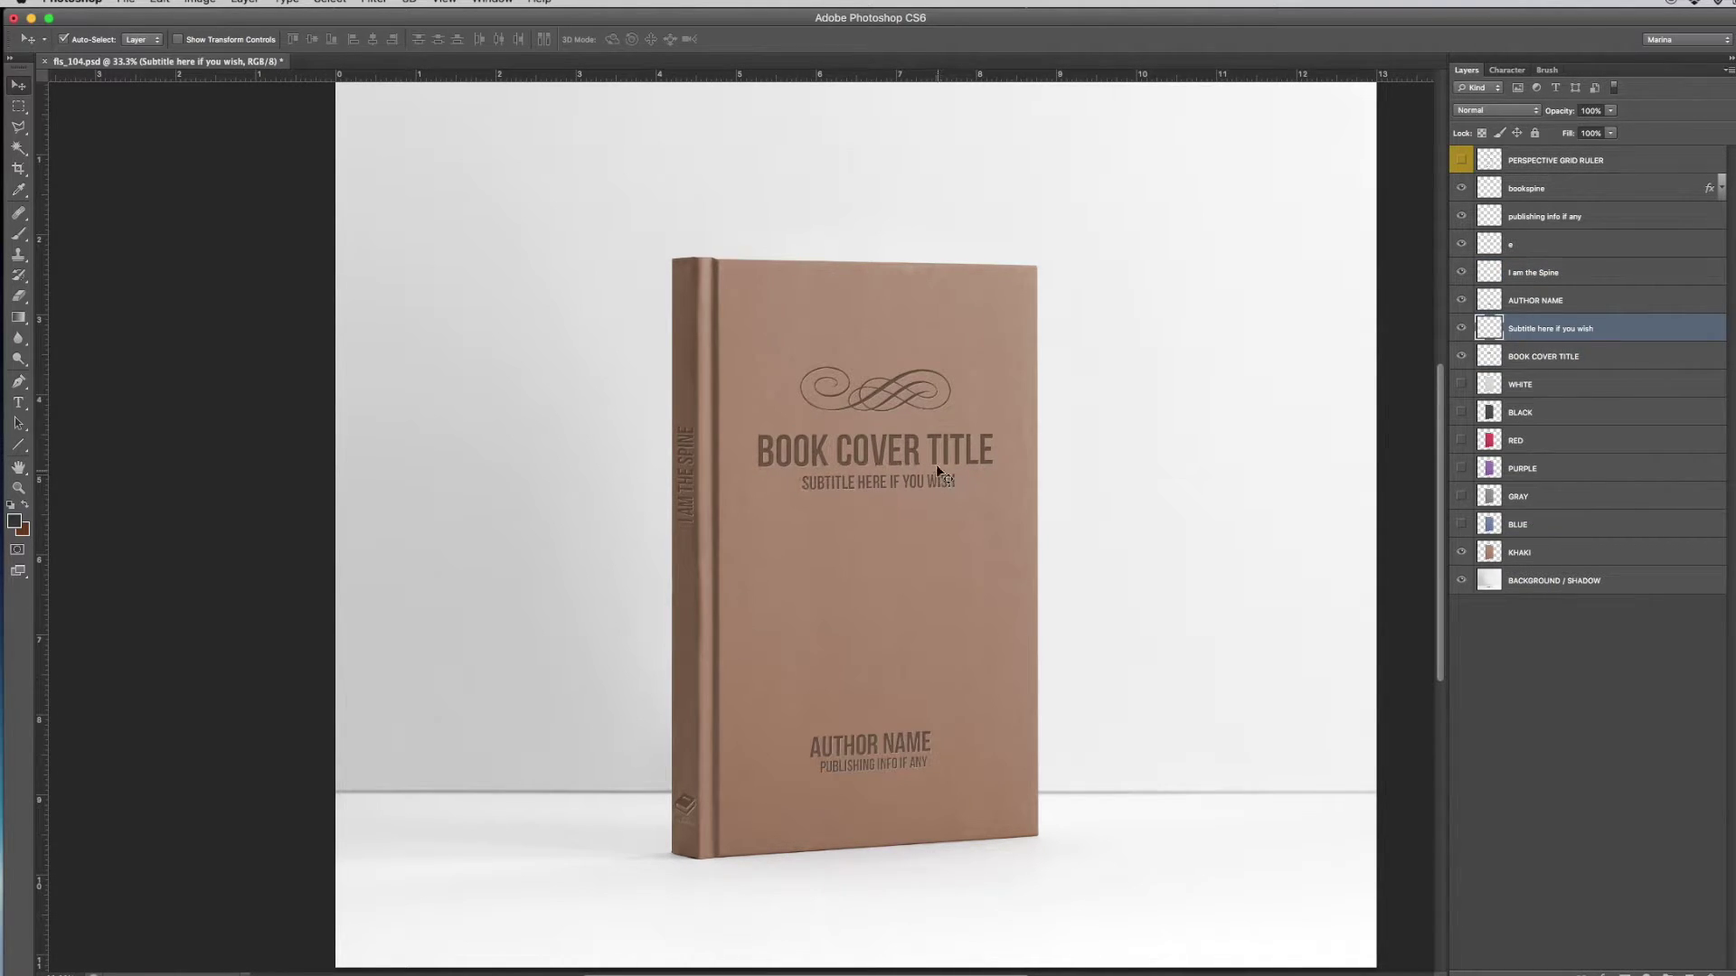
key(Right)
key(Right)
key(Right)
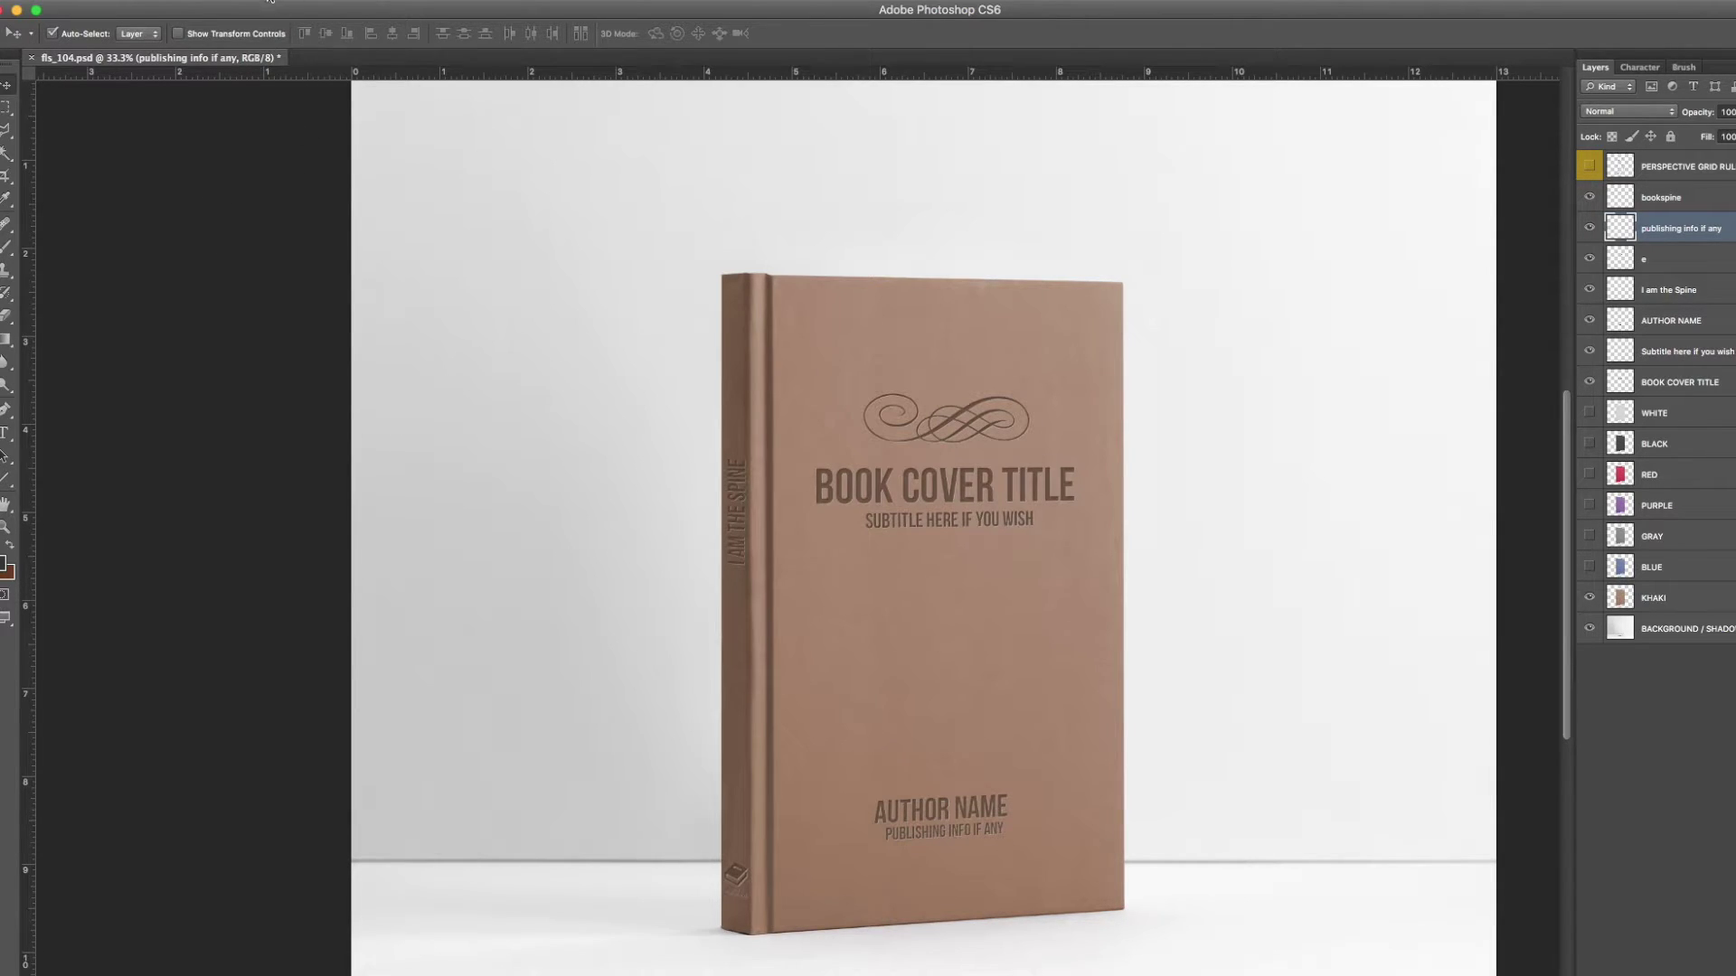
click(254, 2)
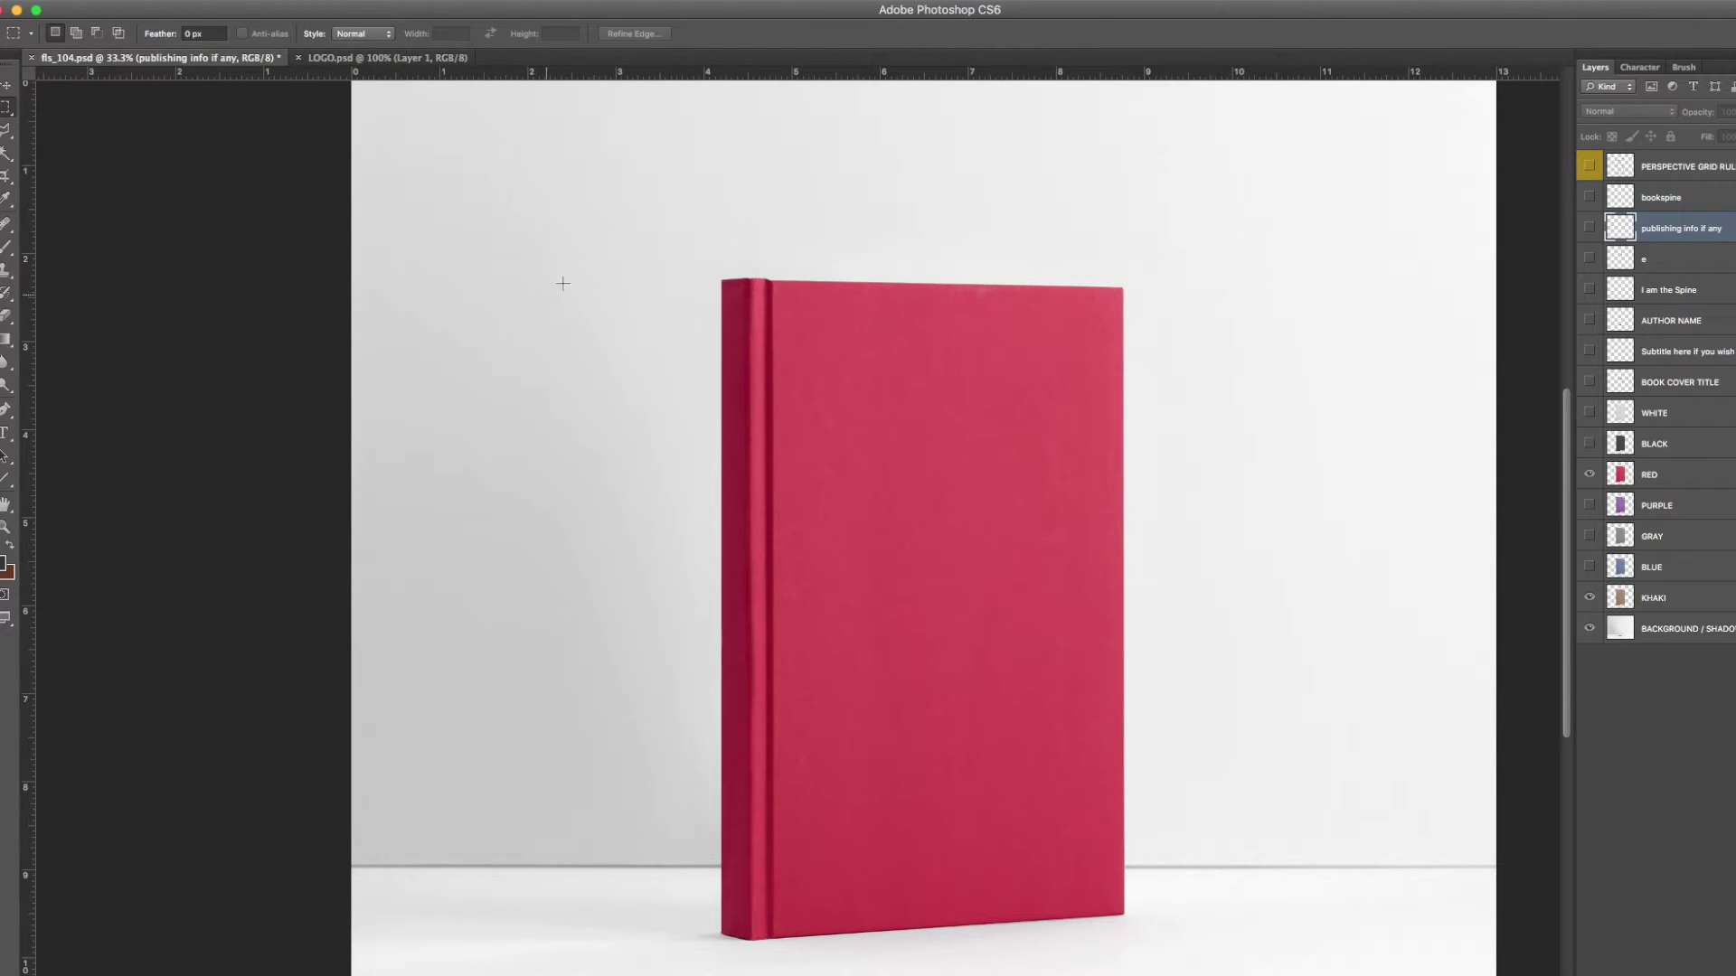
Paste the badge logo from LOGO.psd onto the red cover and show the grid lines again.
click(416, 62)
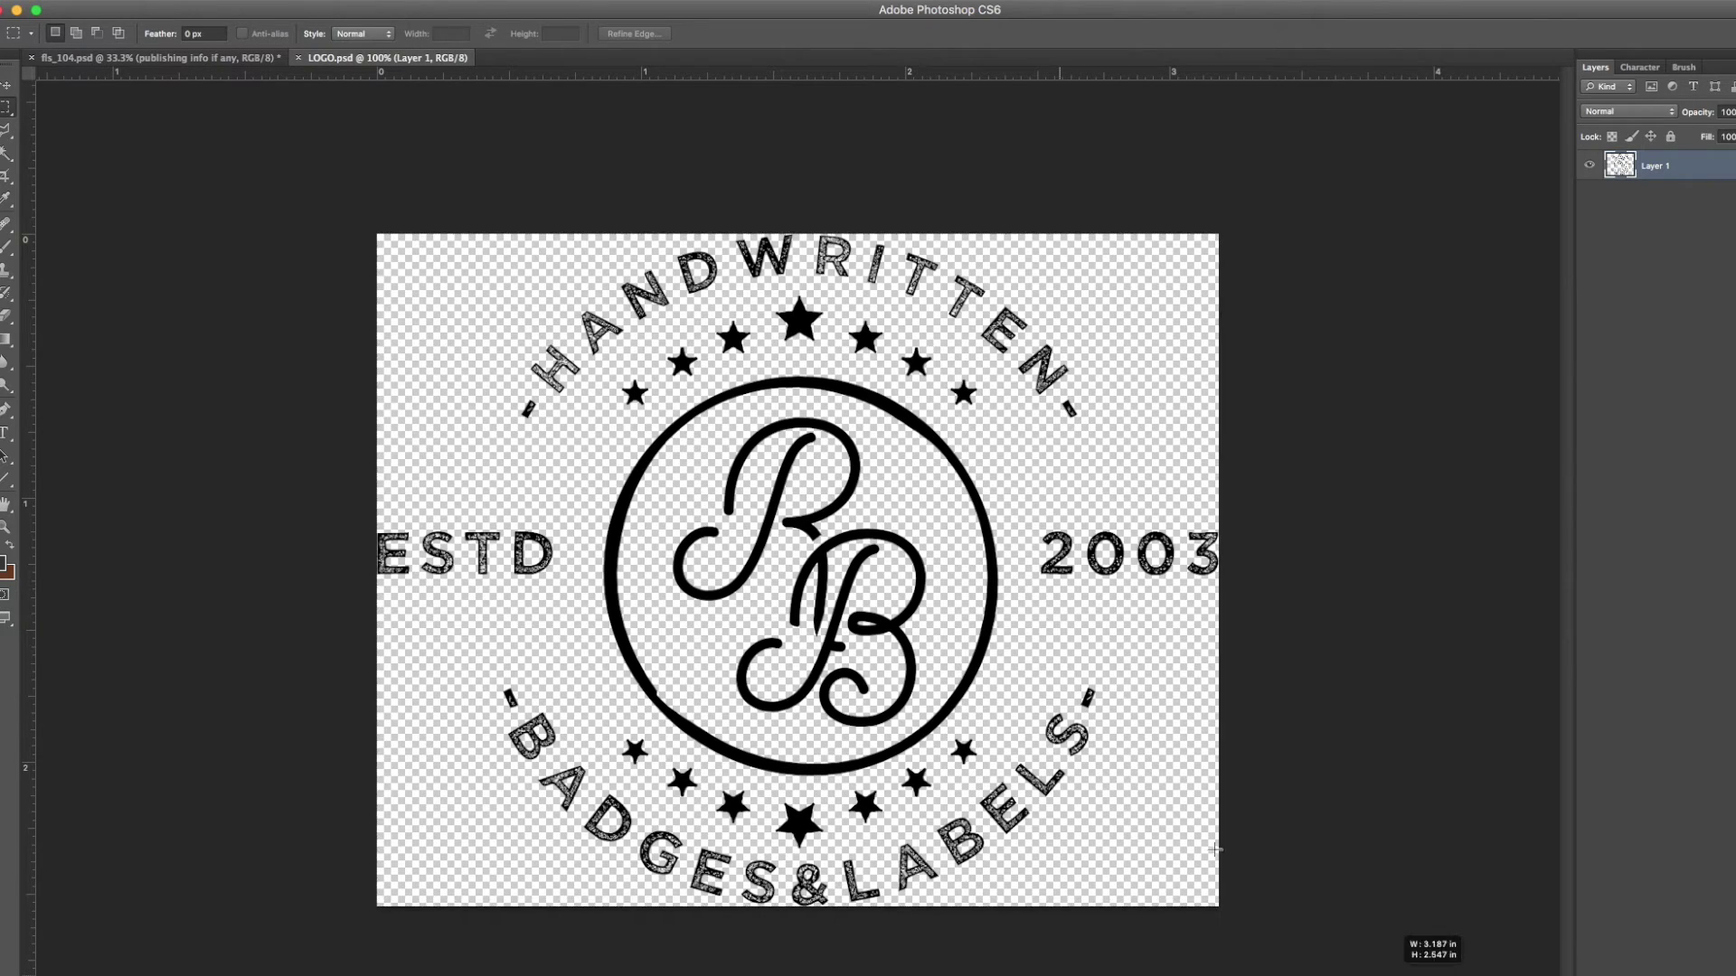
click(185, 12)
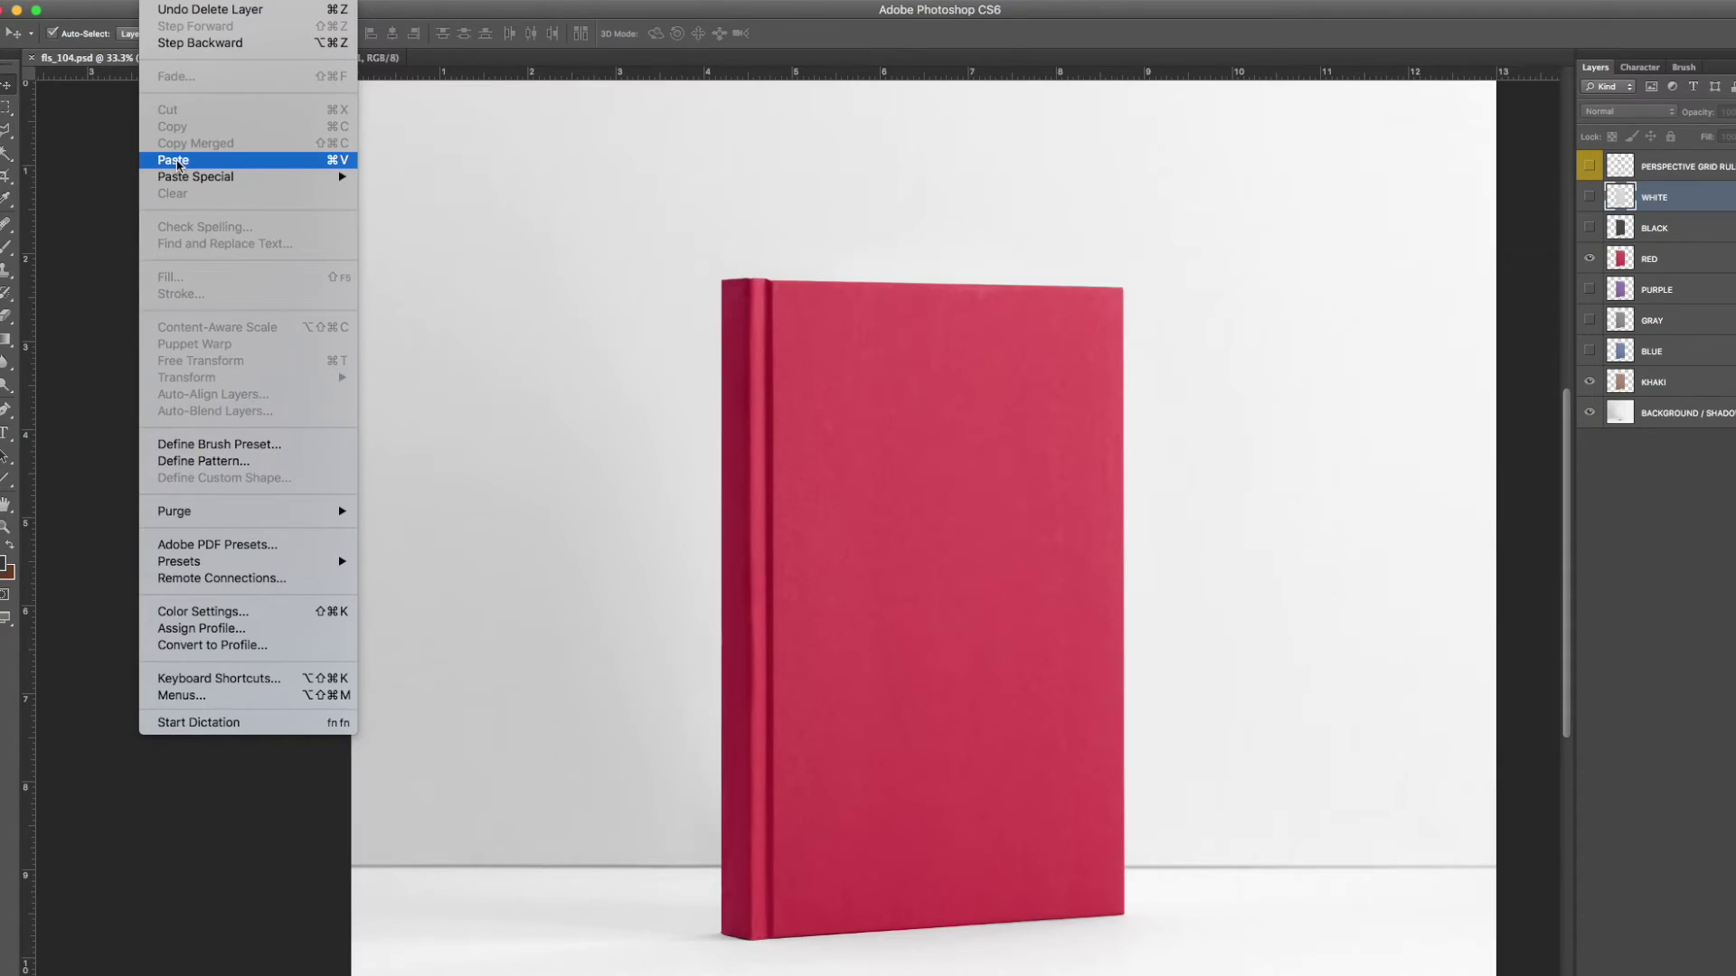
click(180, 159)
drag(868, 543, 978, 524)
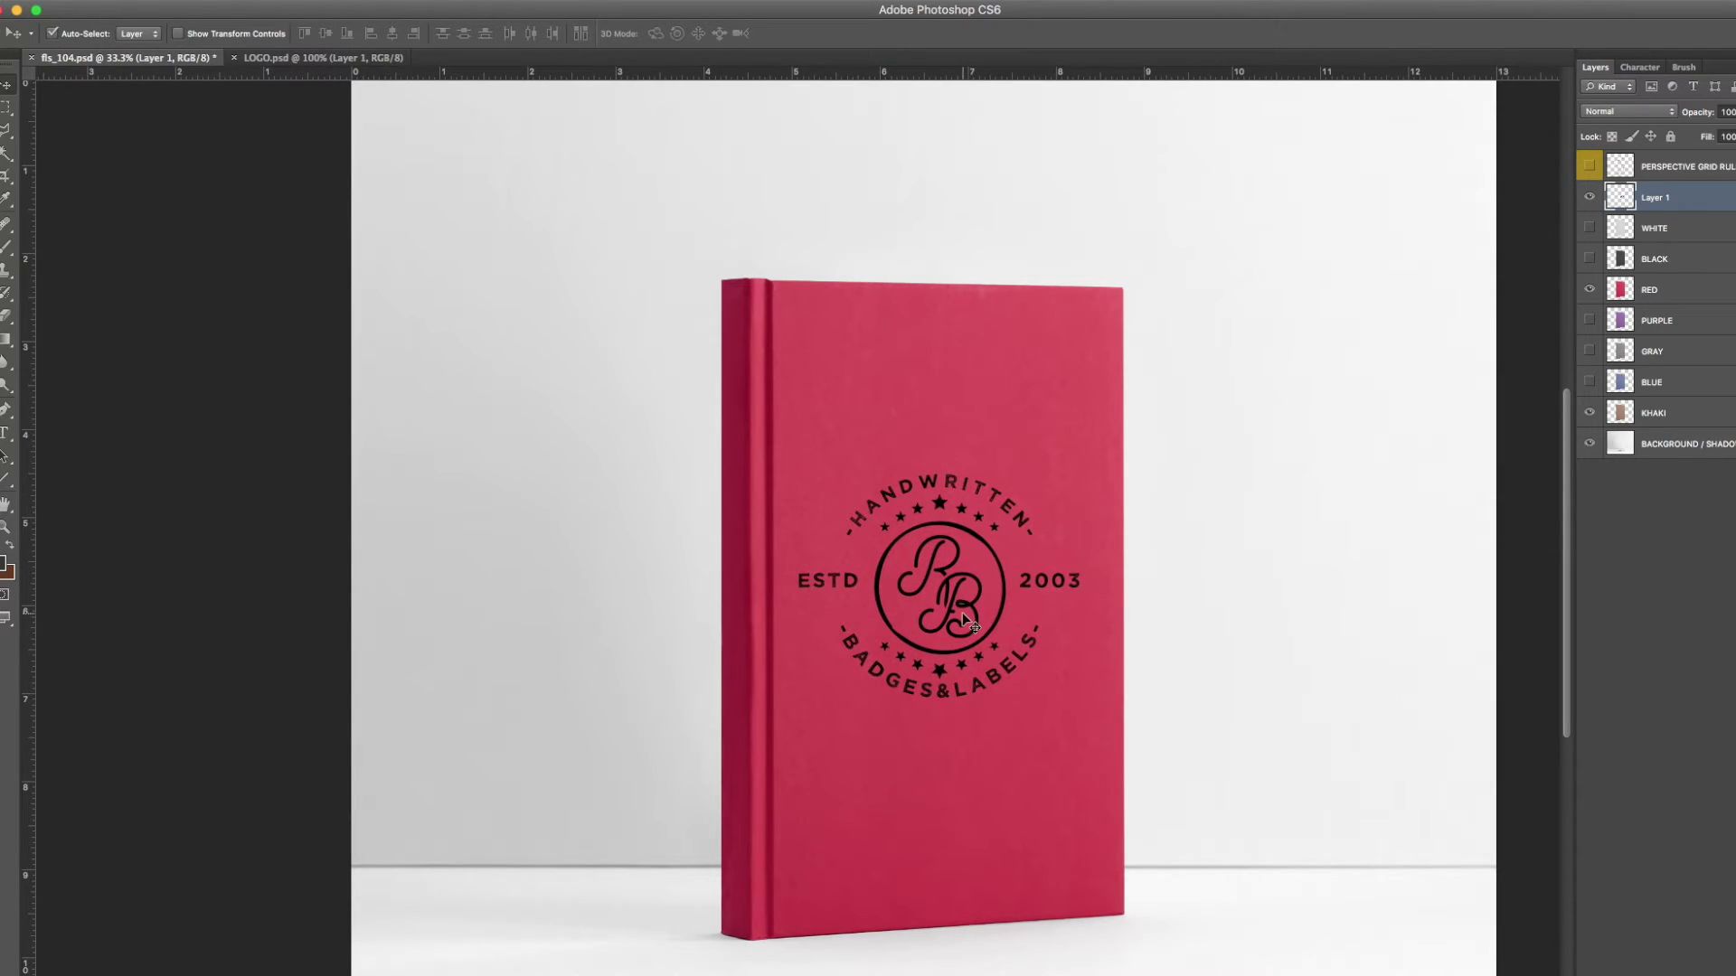
click(1590, 170)
Distort the badge logo's corners to match the cover's perspective.
click(1669, 170)
scroll(972, 606, up, 2)
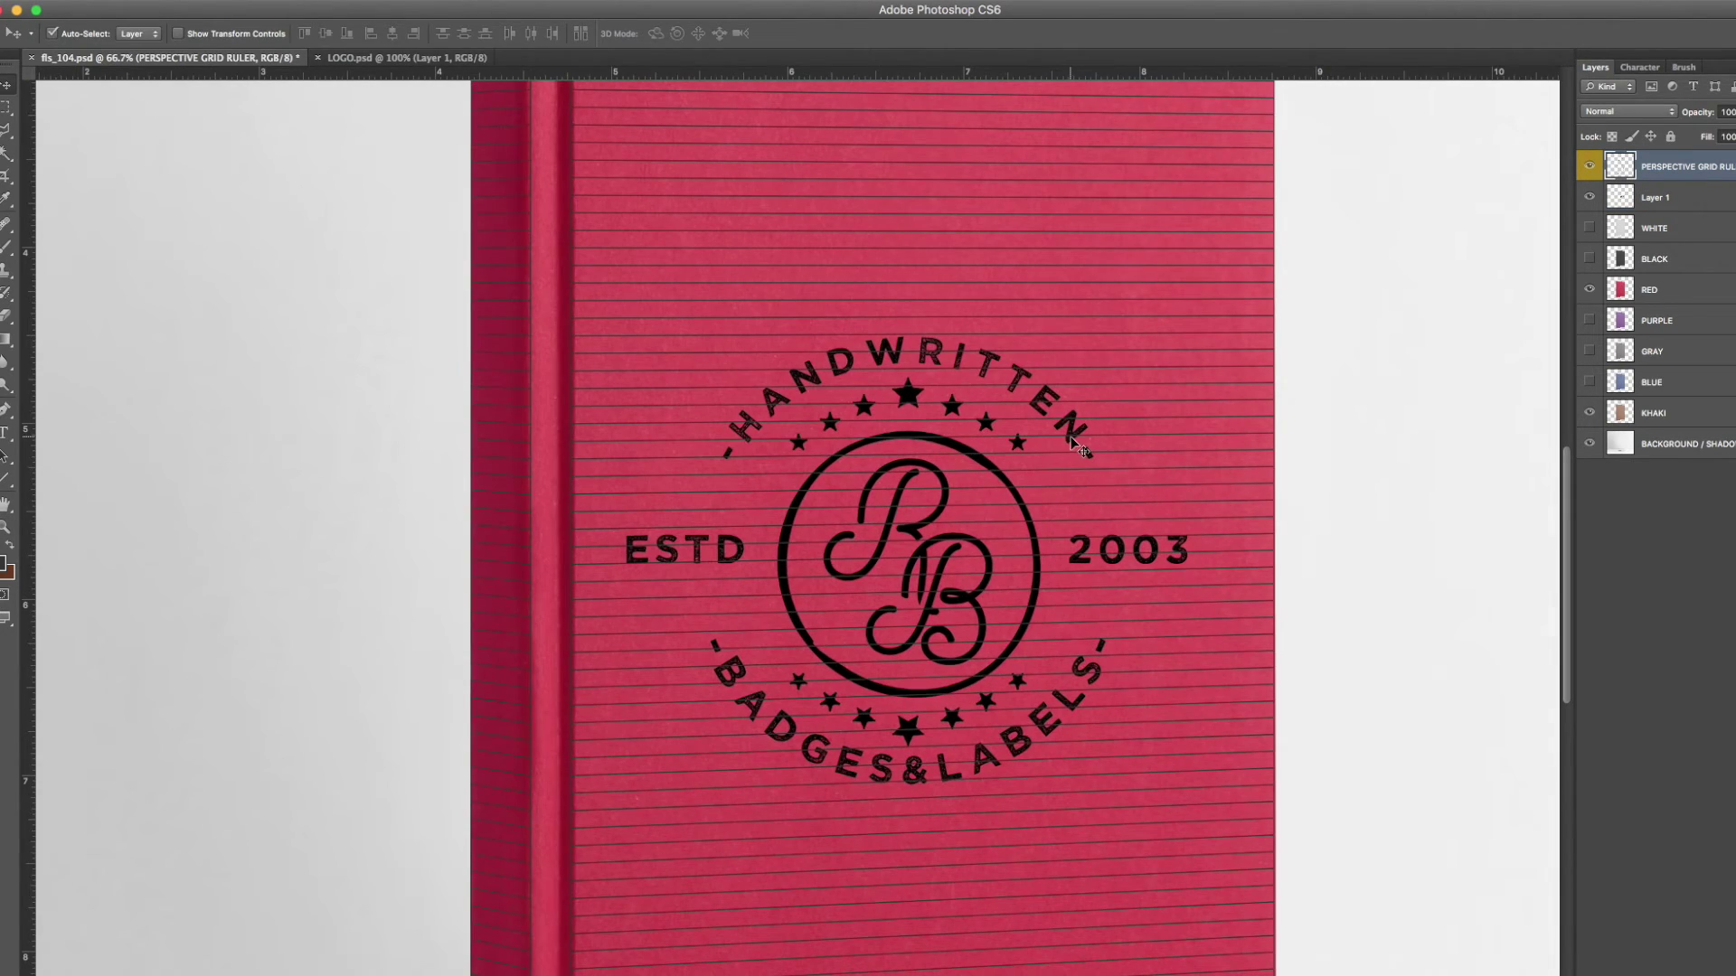
click(1076, 445)
click(167, 4)
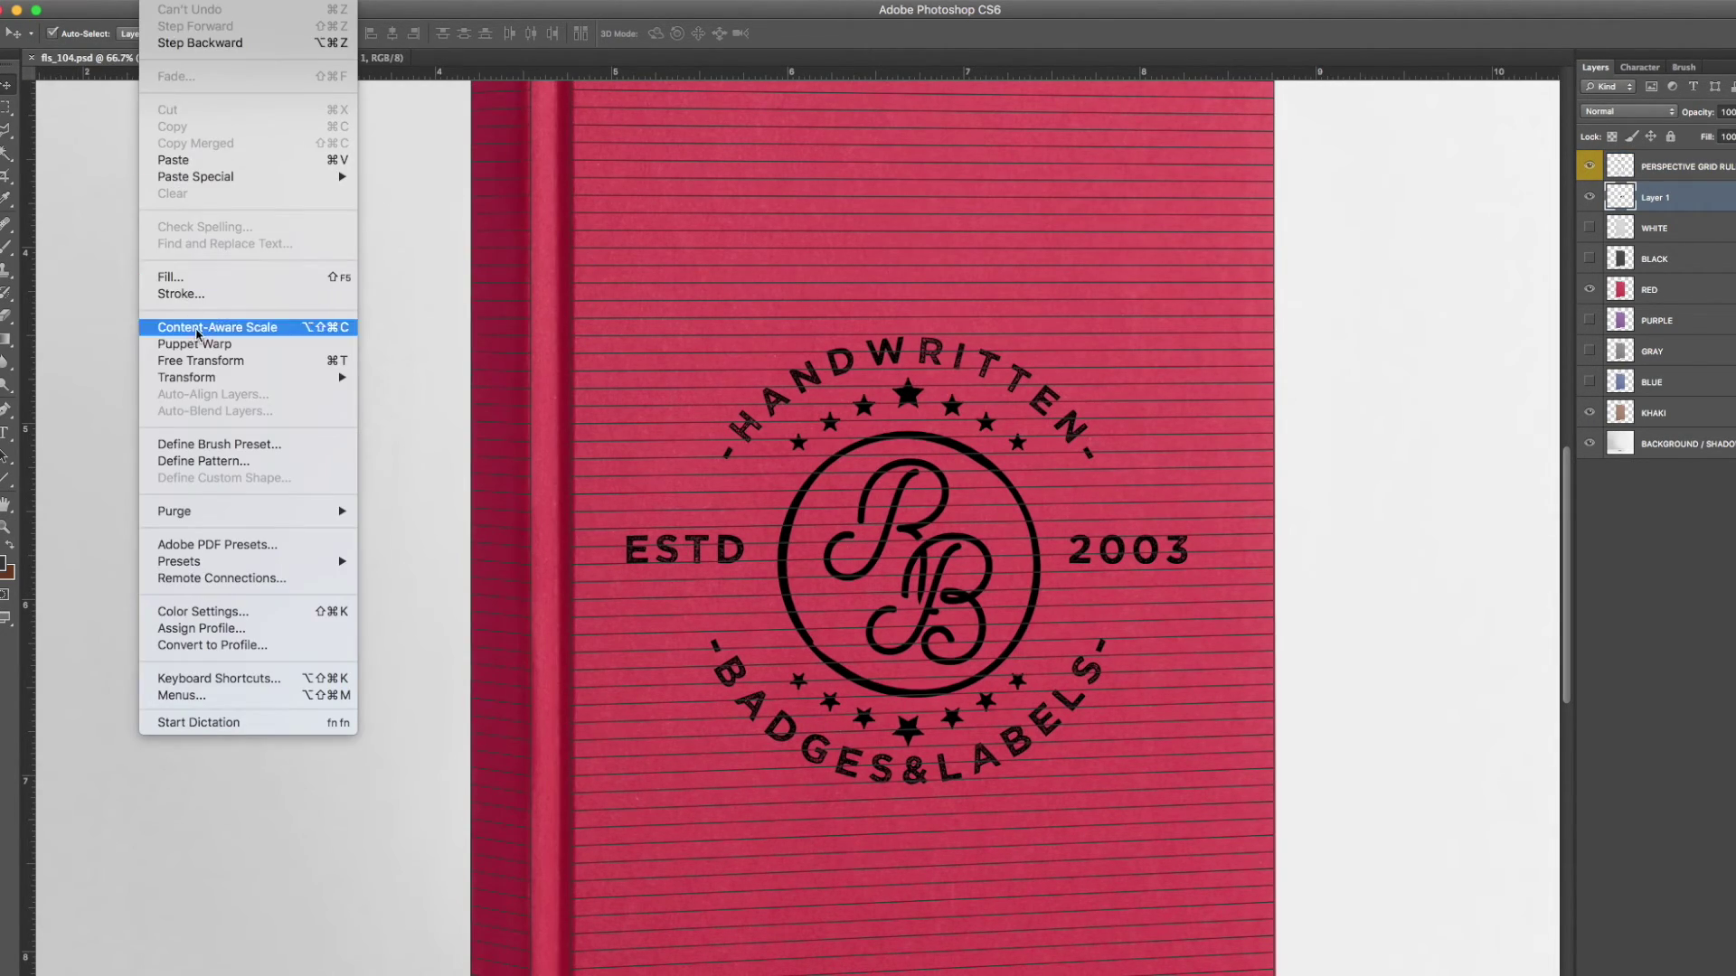
mouse_move(204, 378)
click(414, 462)
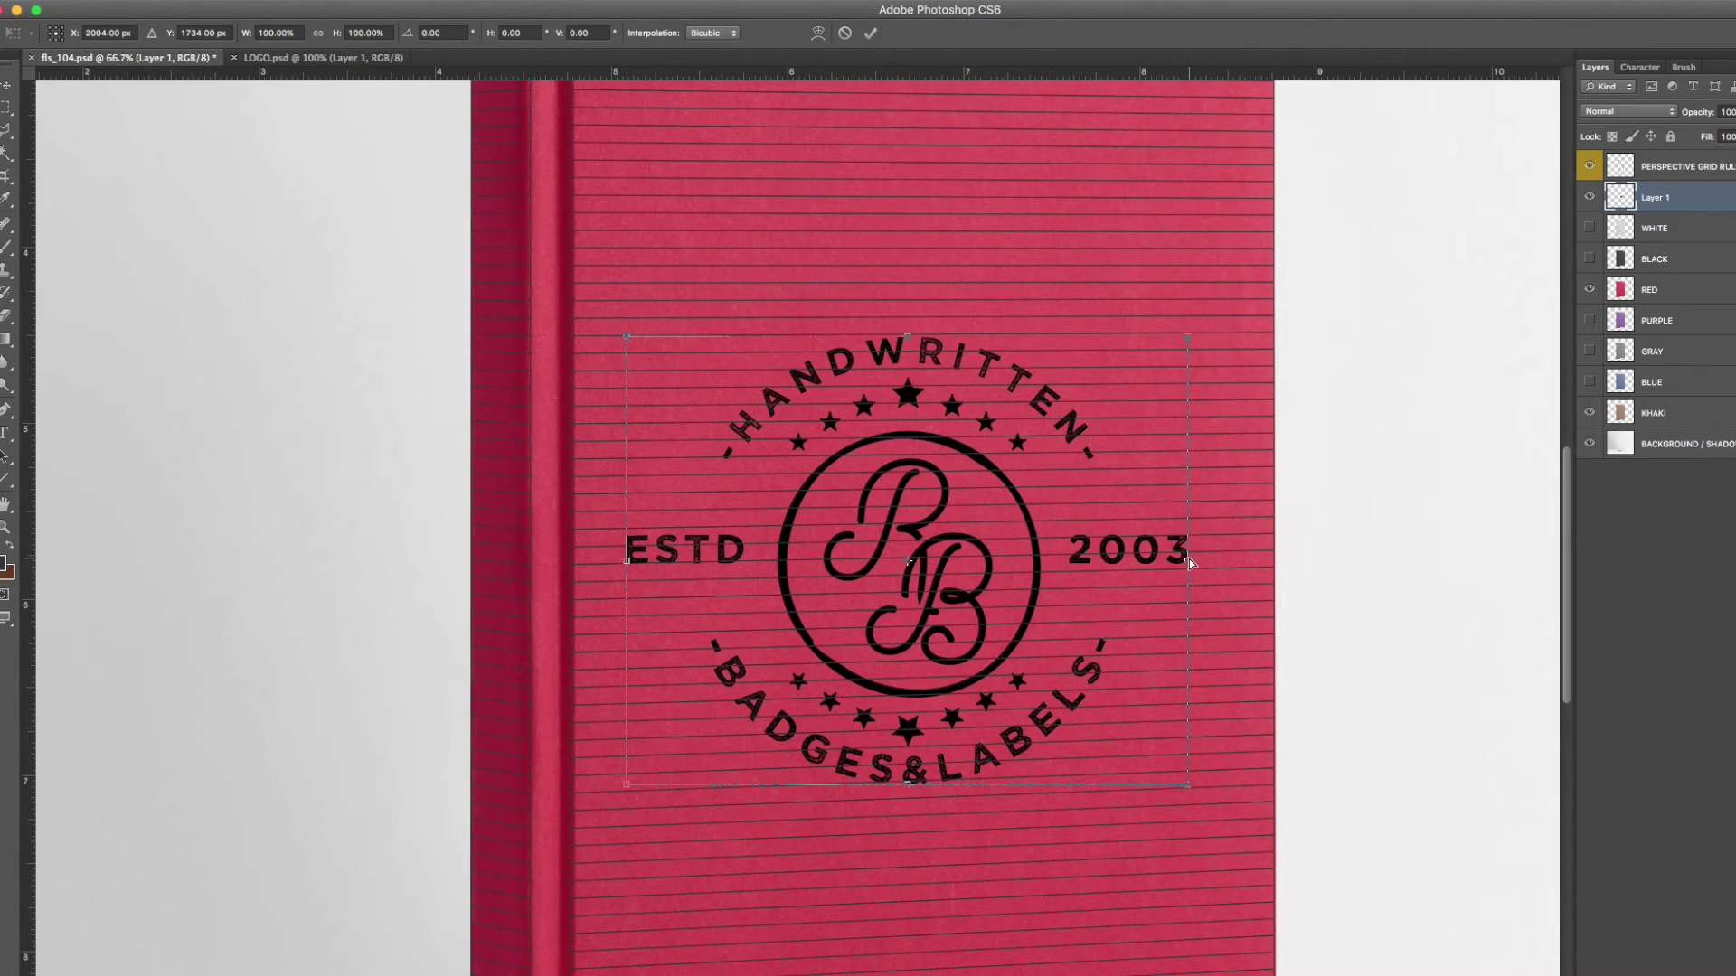
drag(1190, 558, 1185, 553)
drag(627, 784, 630, 787)
key(Return)
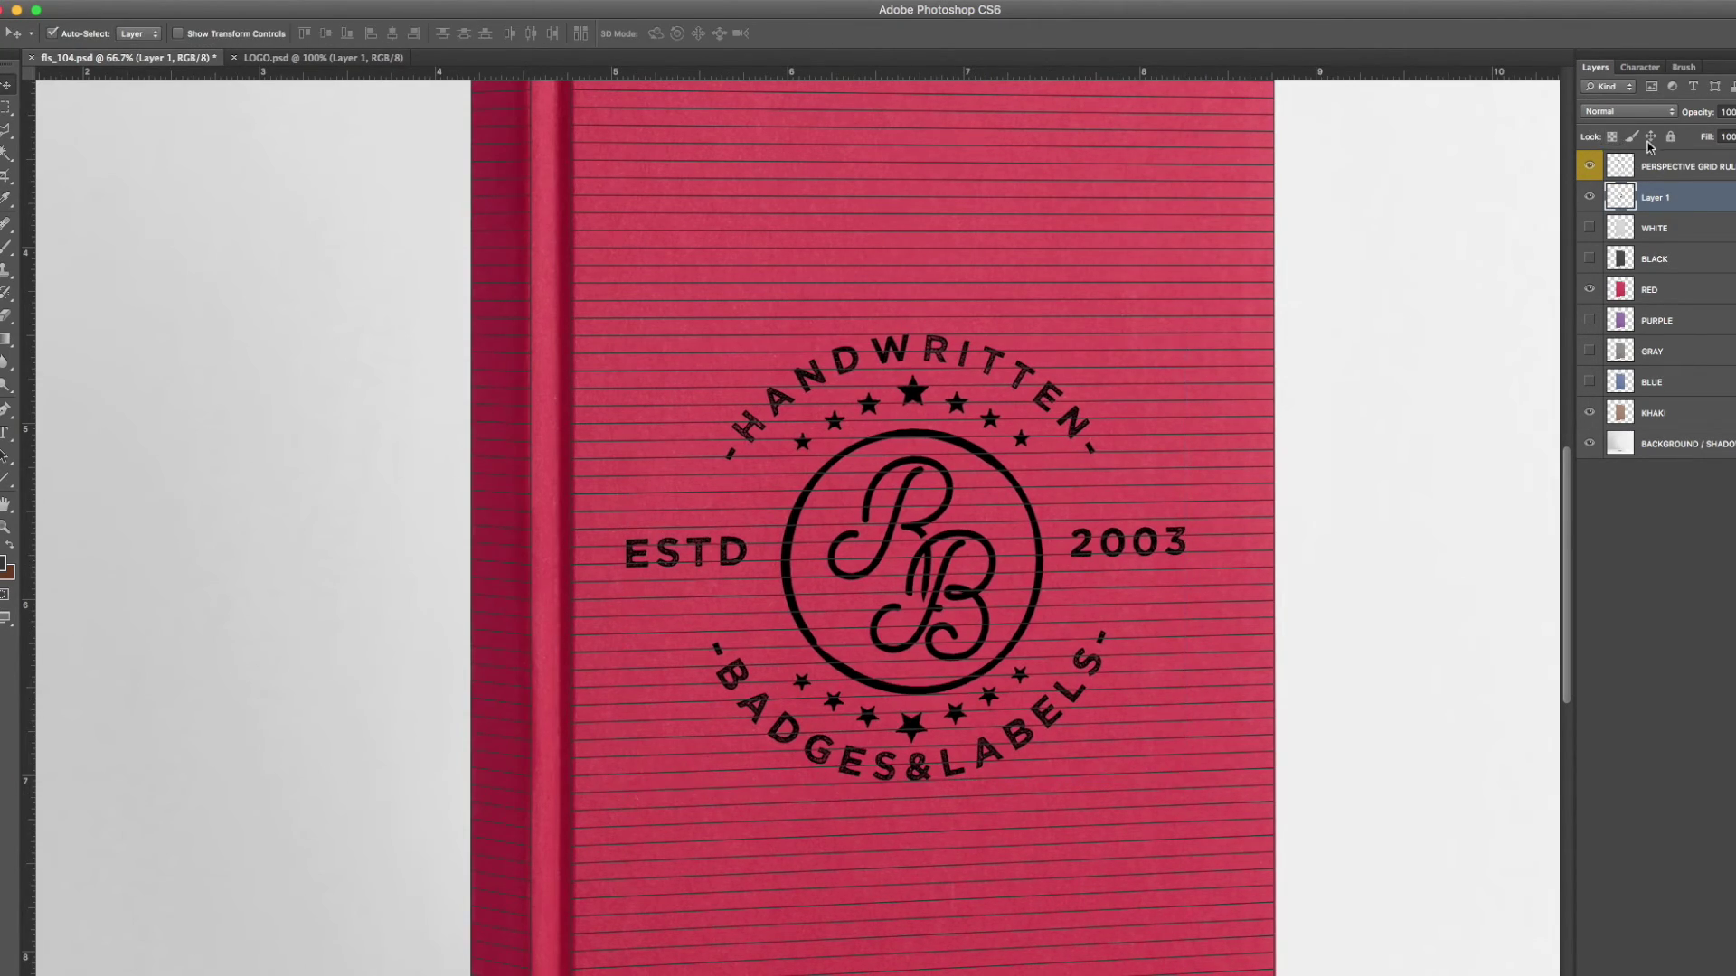
Hide the grid lines and lower Layer 1 opacity to about 57%.
click(1590, 165)
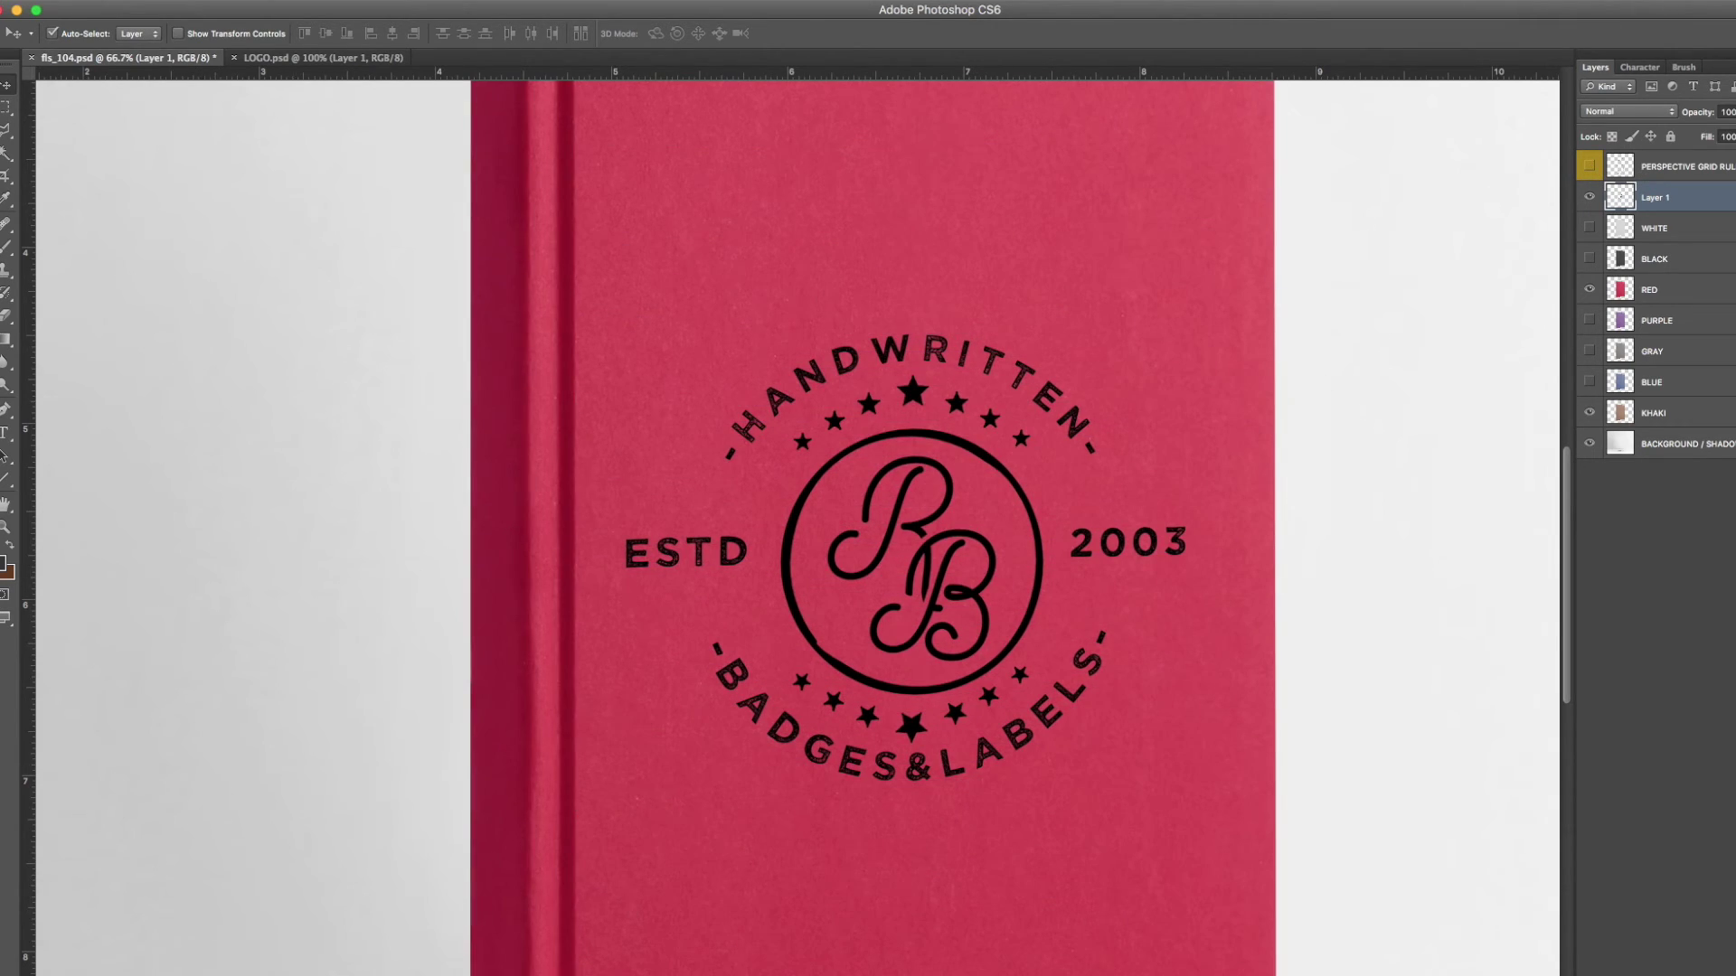
key(super+minus)
key(super+minus)
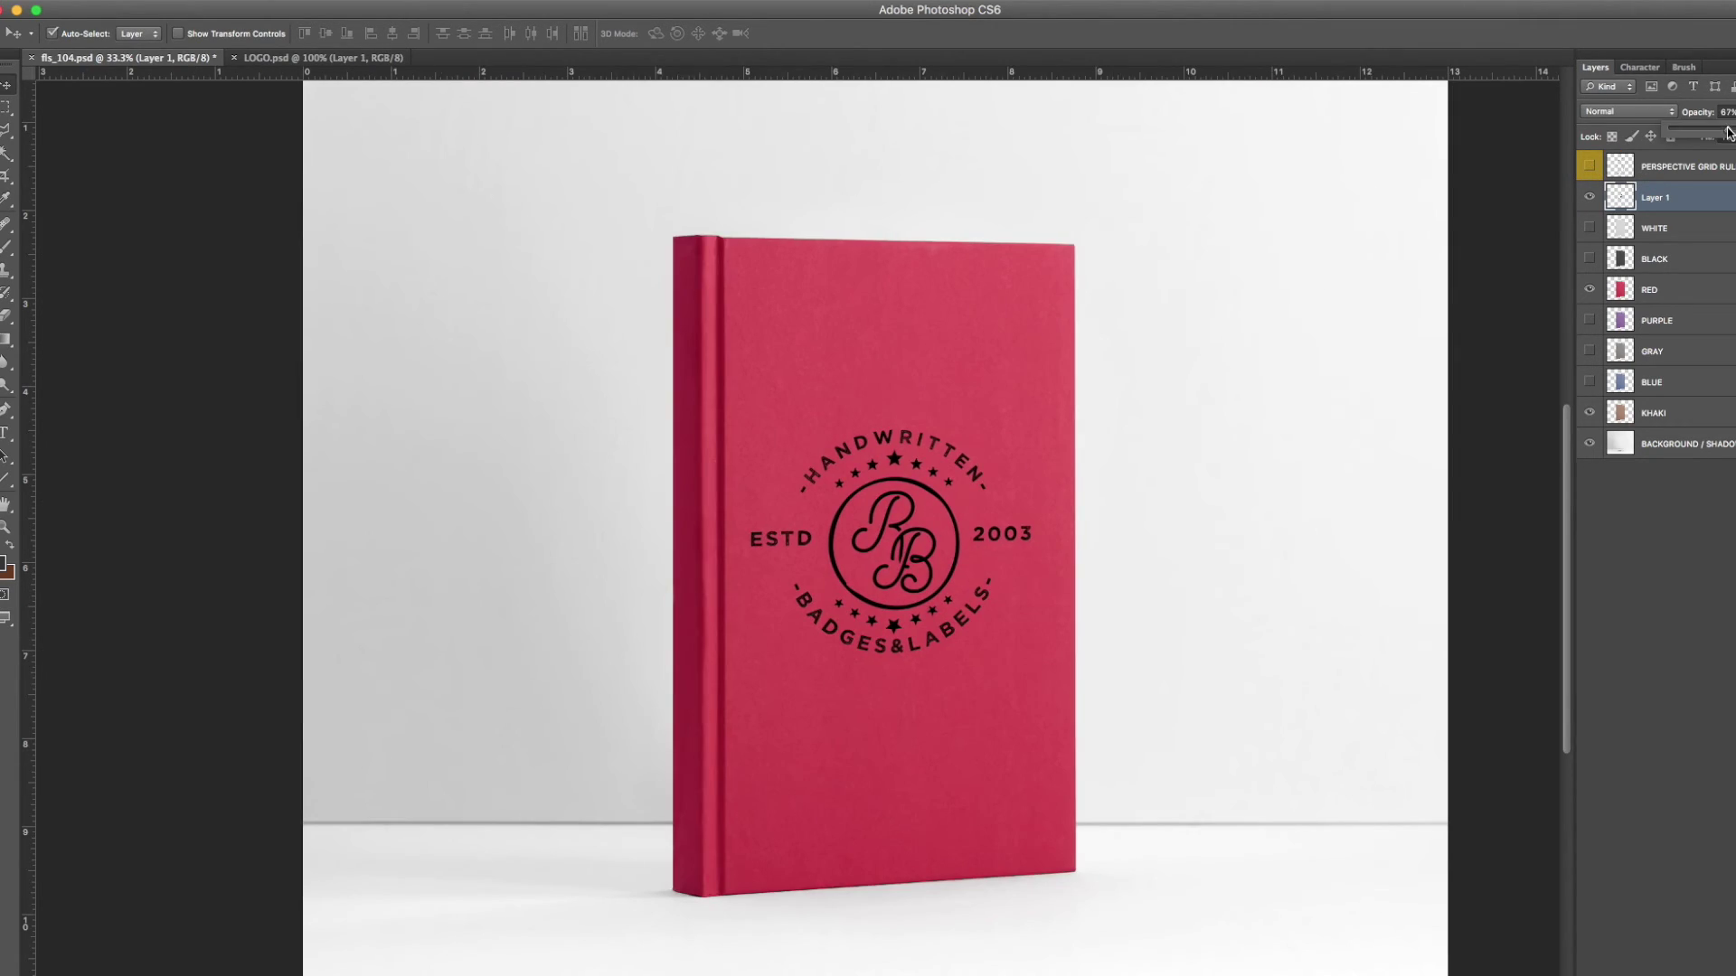
drag(1728, 133, 1719, 134)
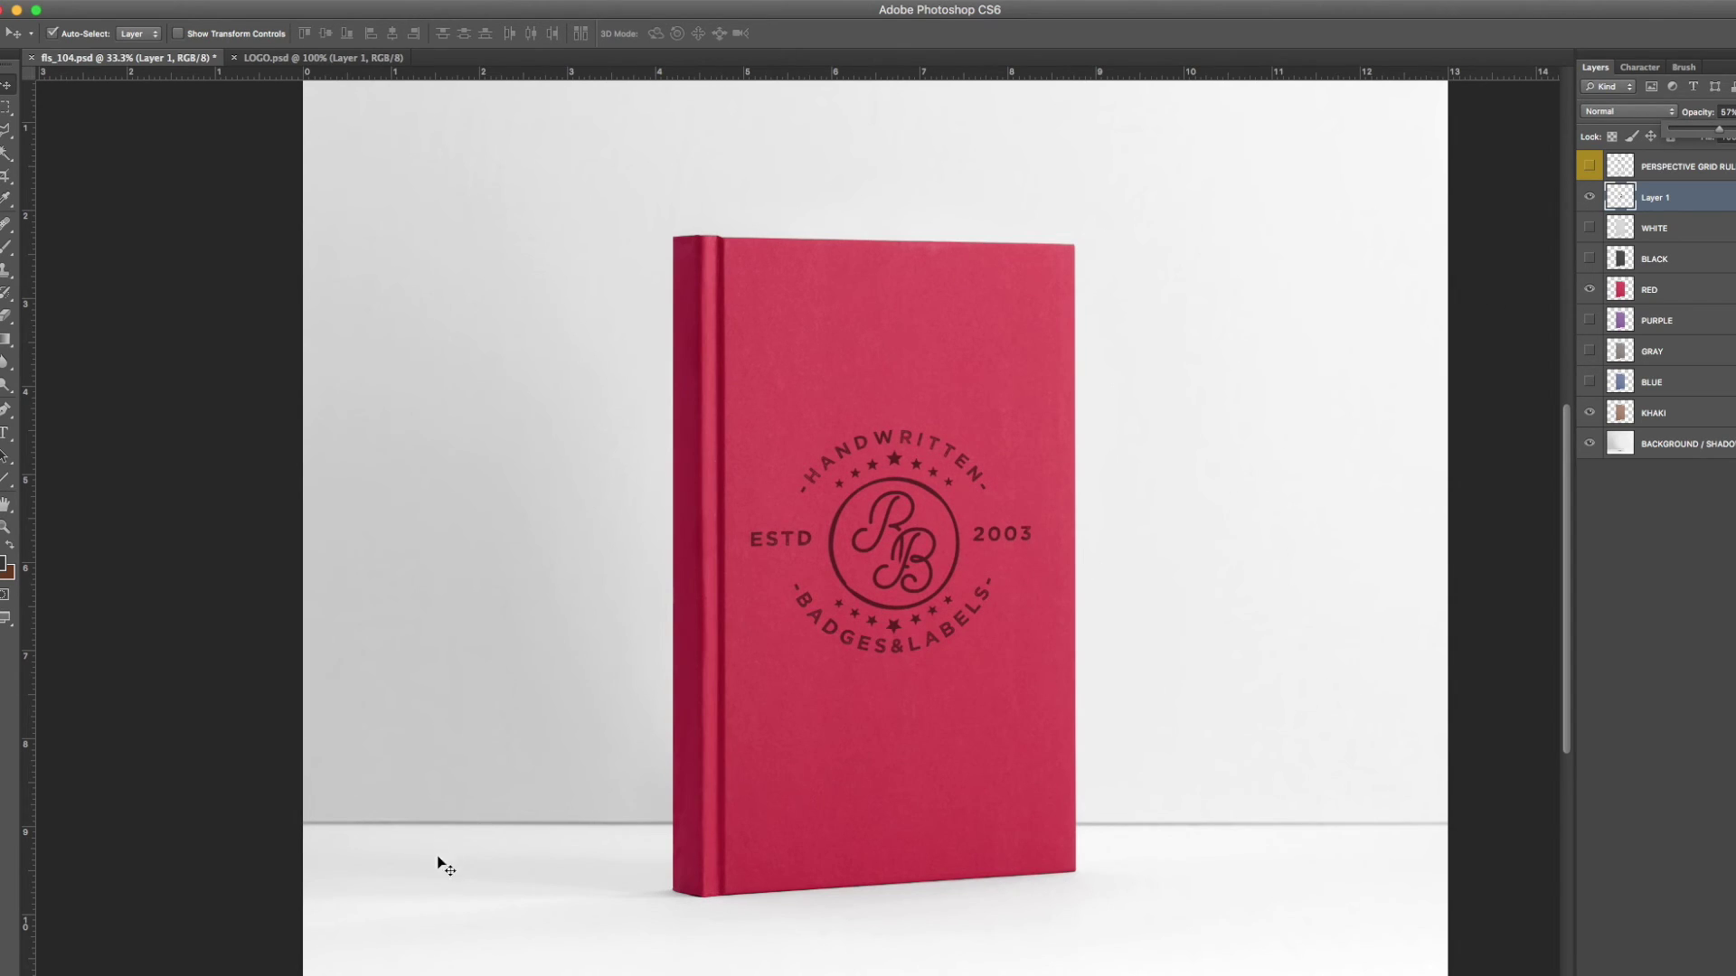